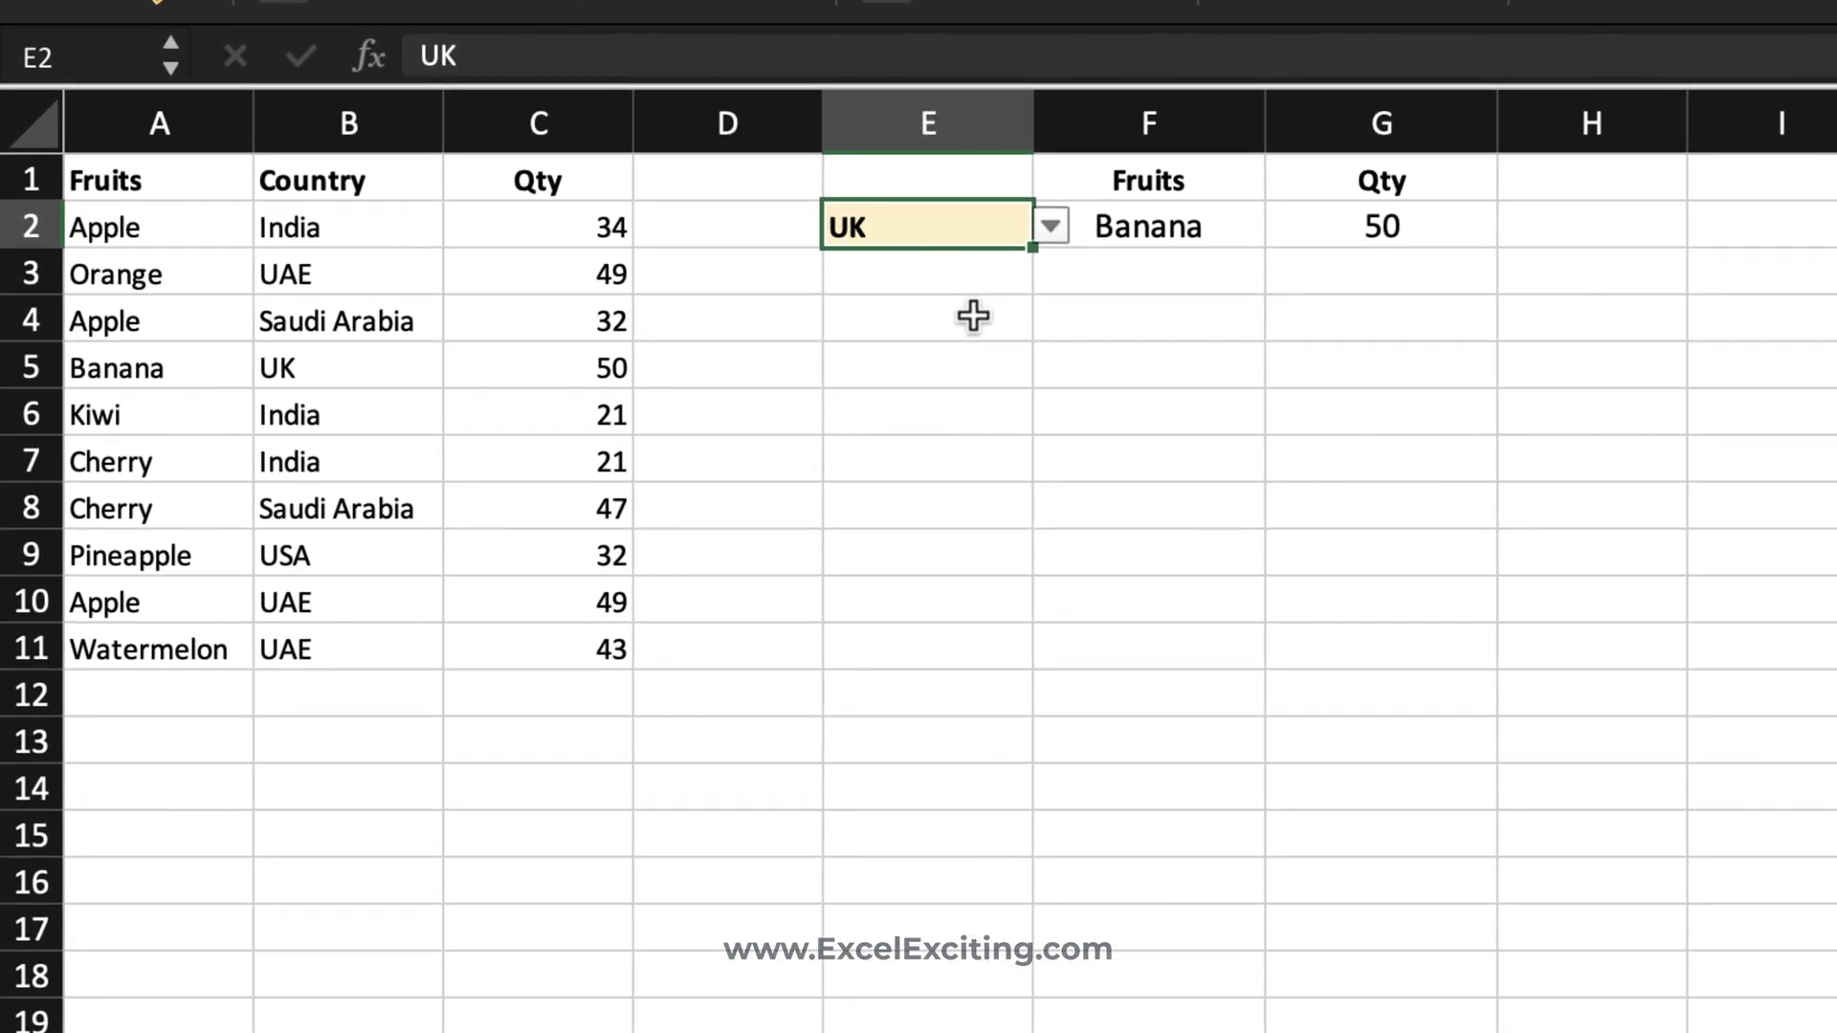
- Choose India from the country dropdown in E2
left_click(1051, 228)
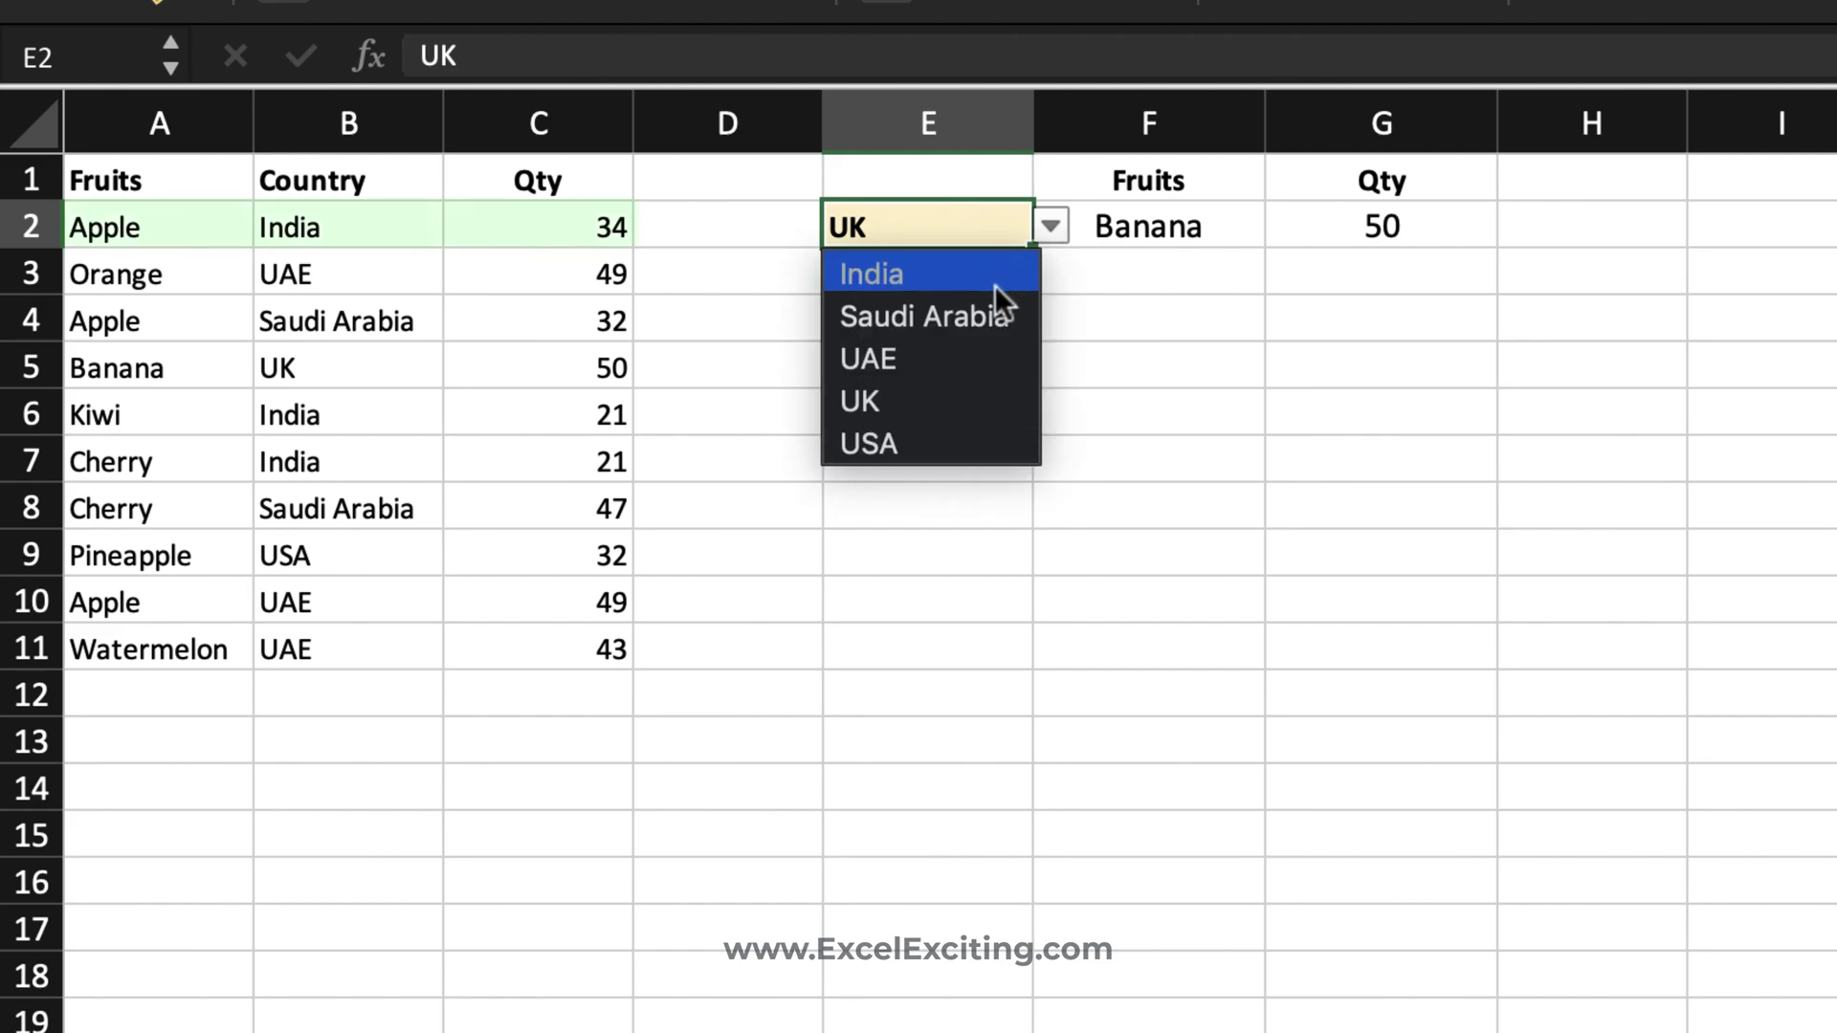
left_click(997, 282)
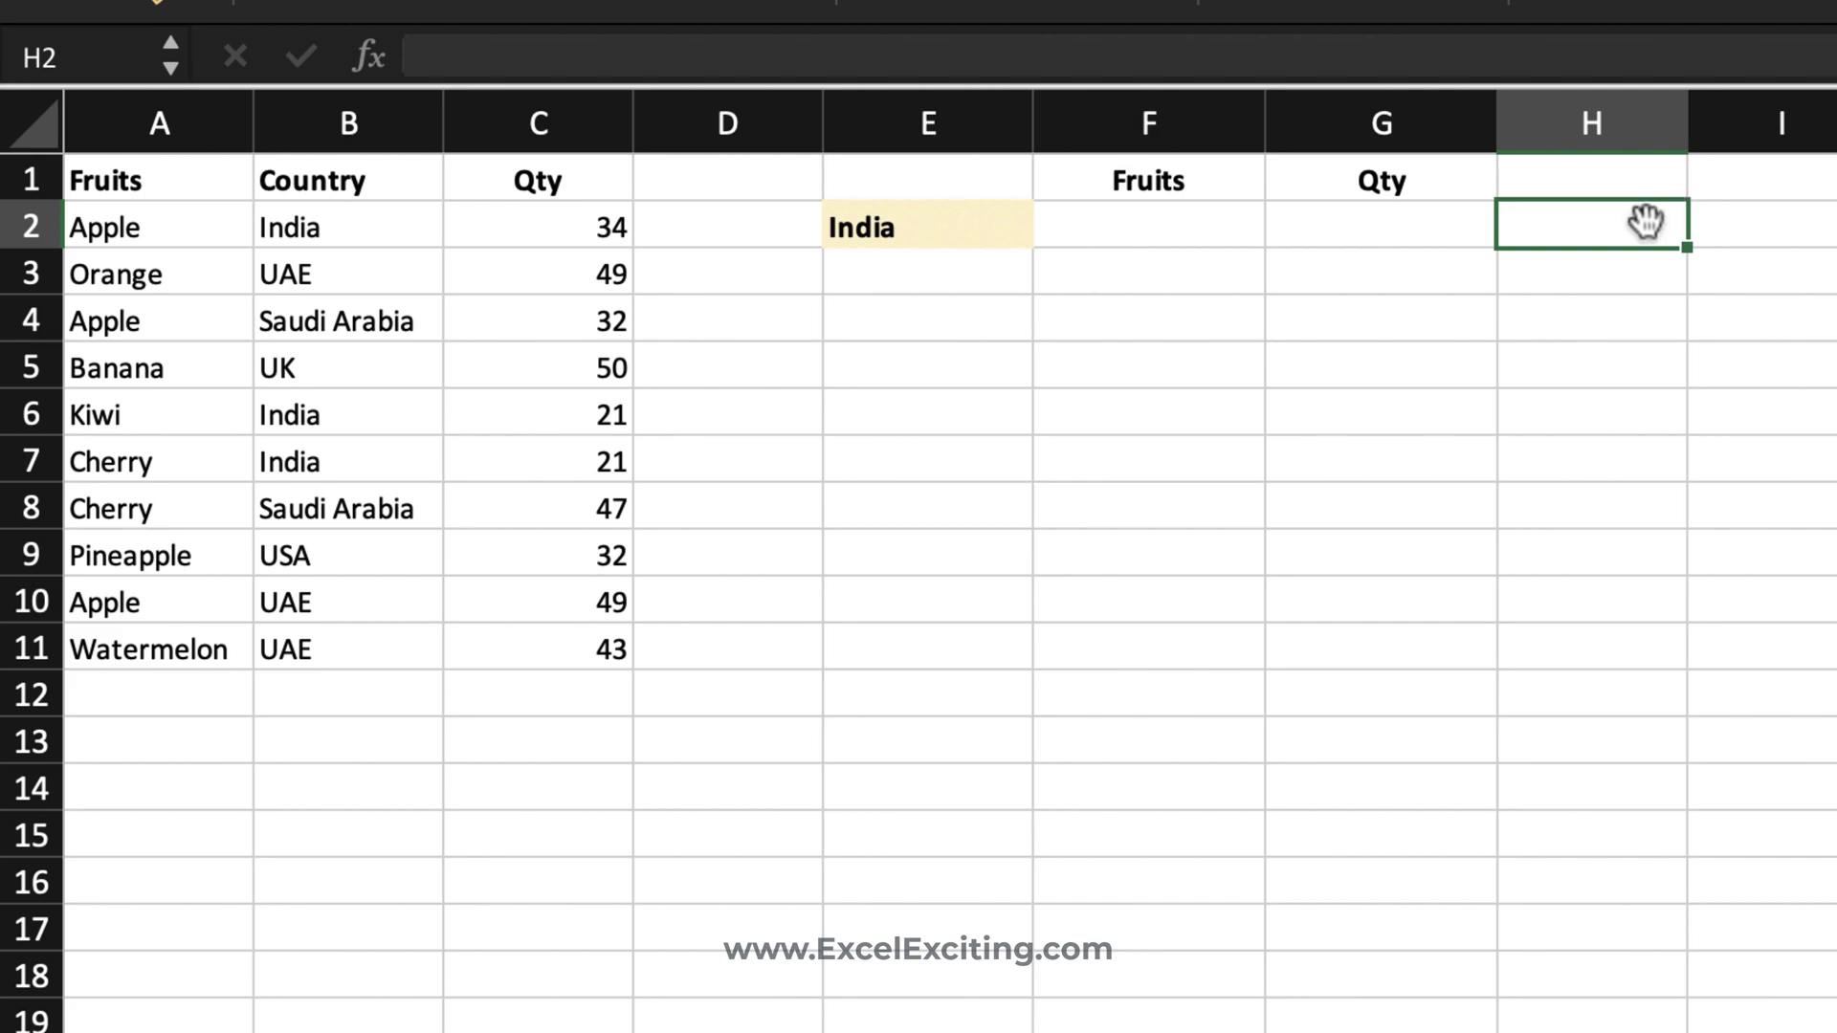
- Enter =(E2=$B$2:$B$11) in H2 to spill TRUE/FALSE match flags for each Country row
left_click_drag(1642, 225, 1527, 649)
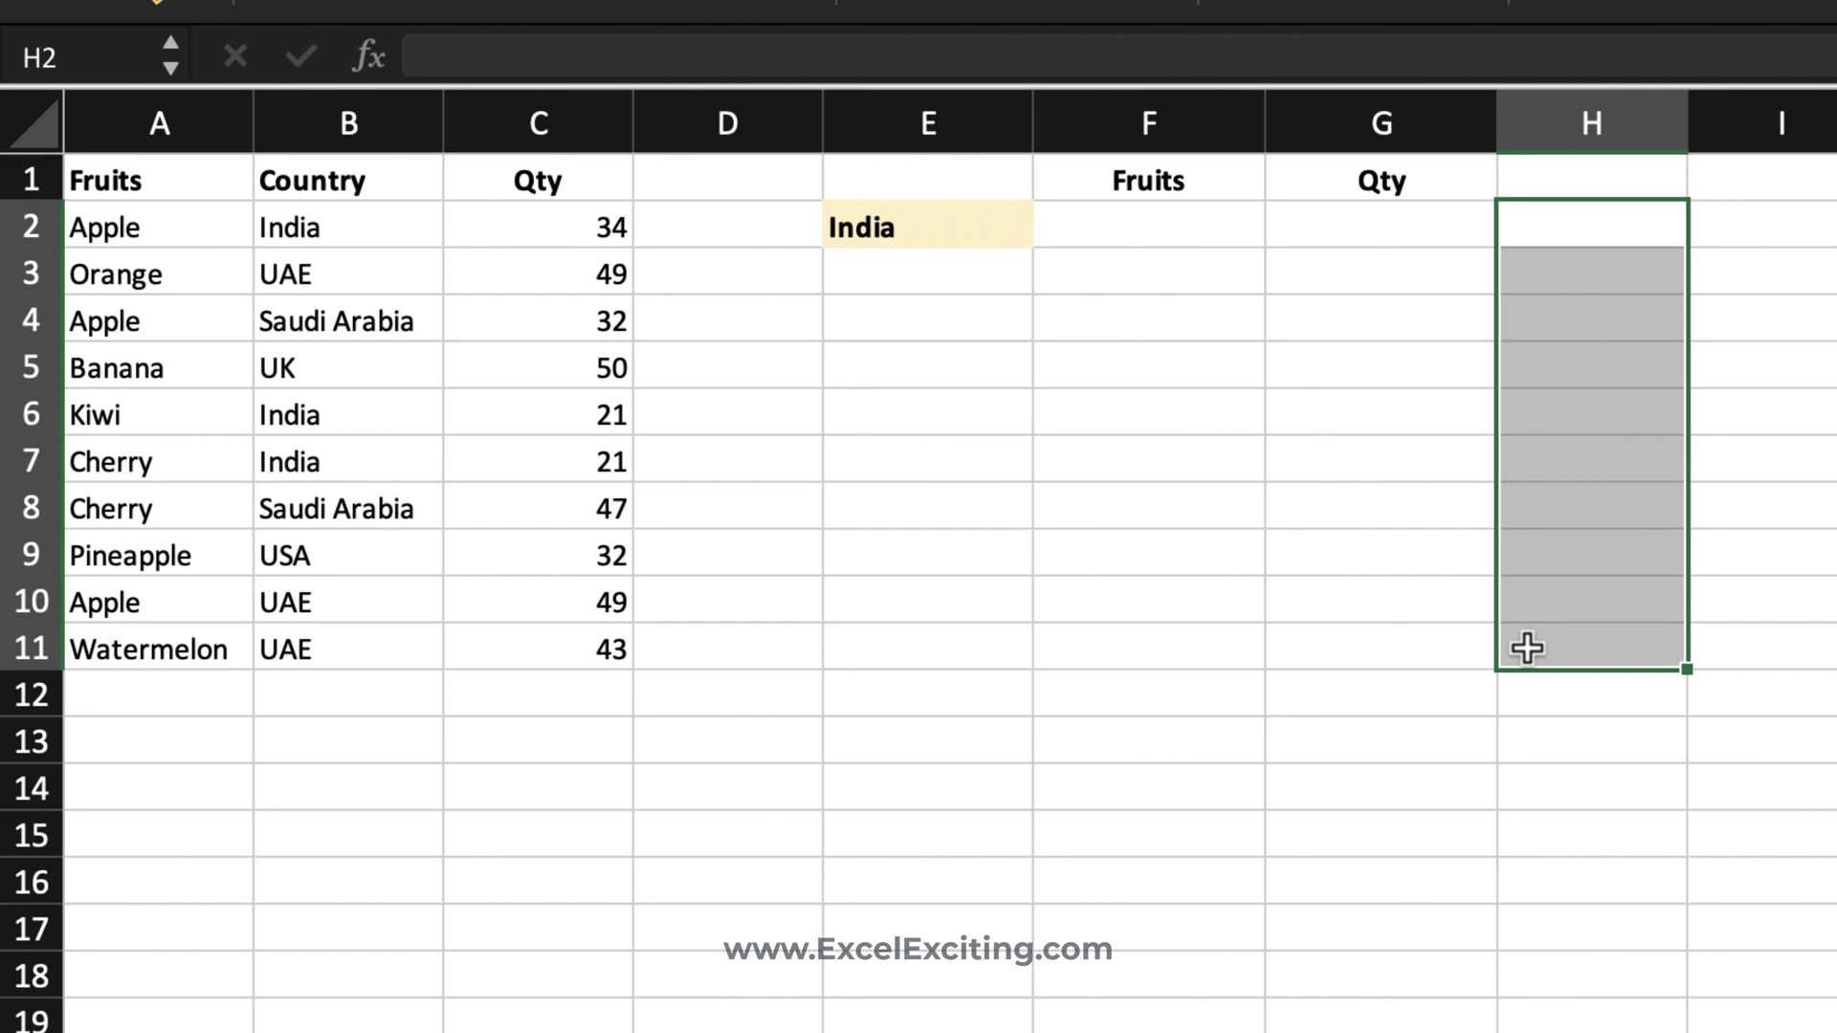
left_click(1590, 222)
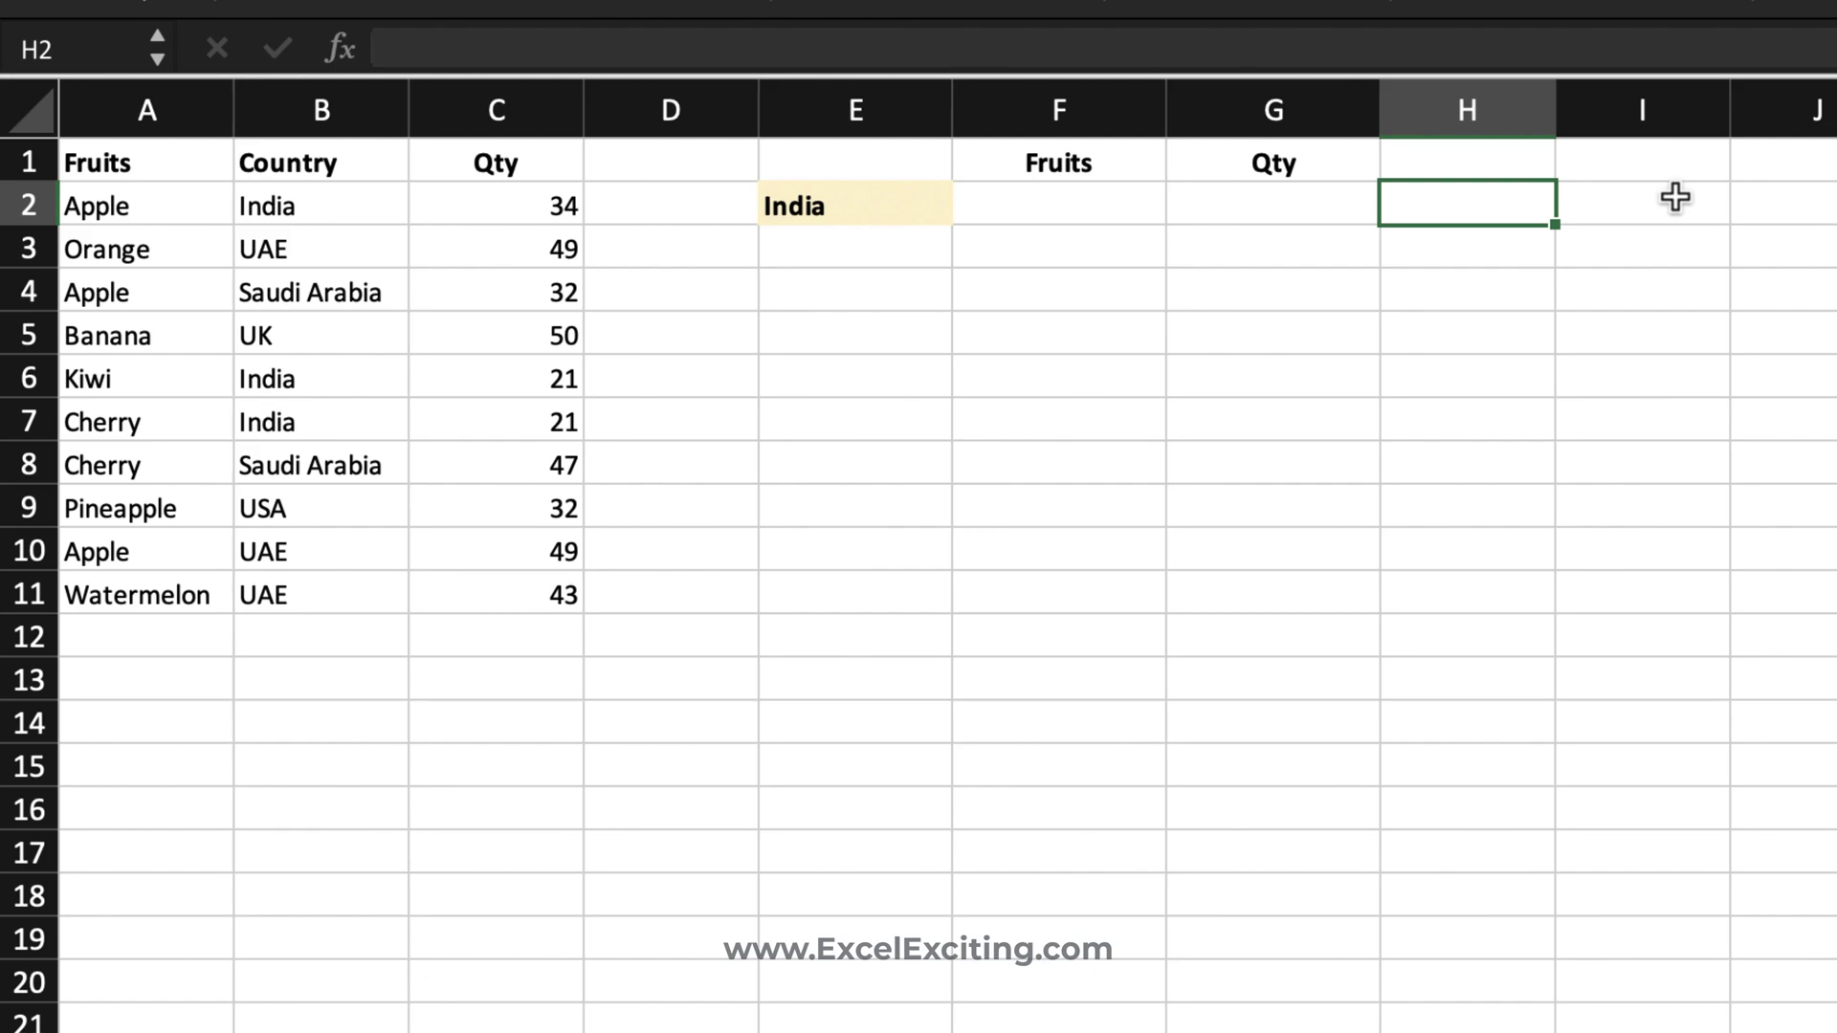
type("=")
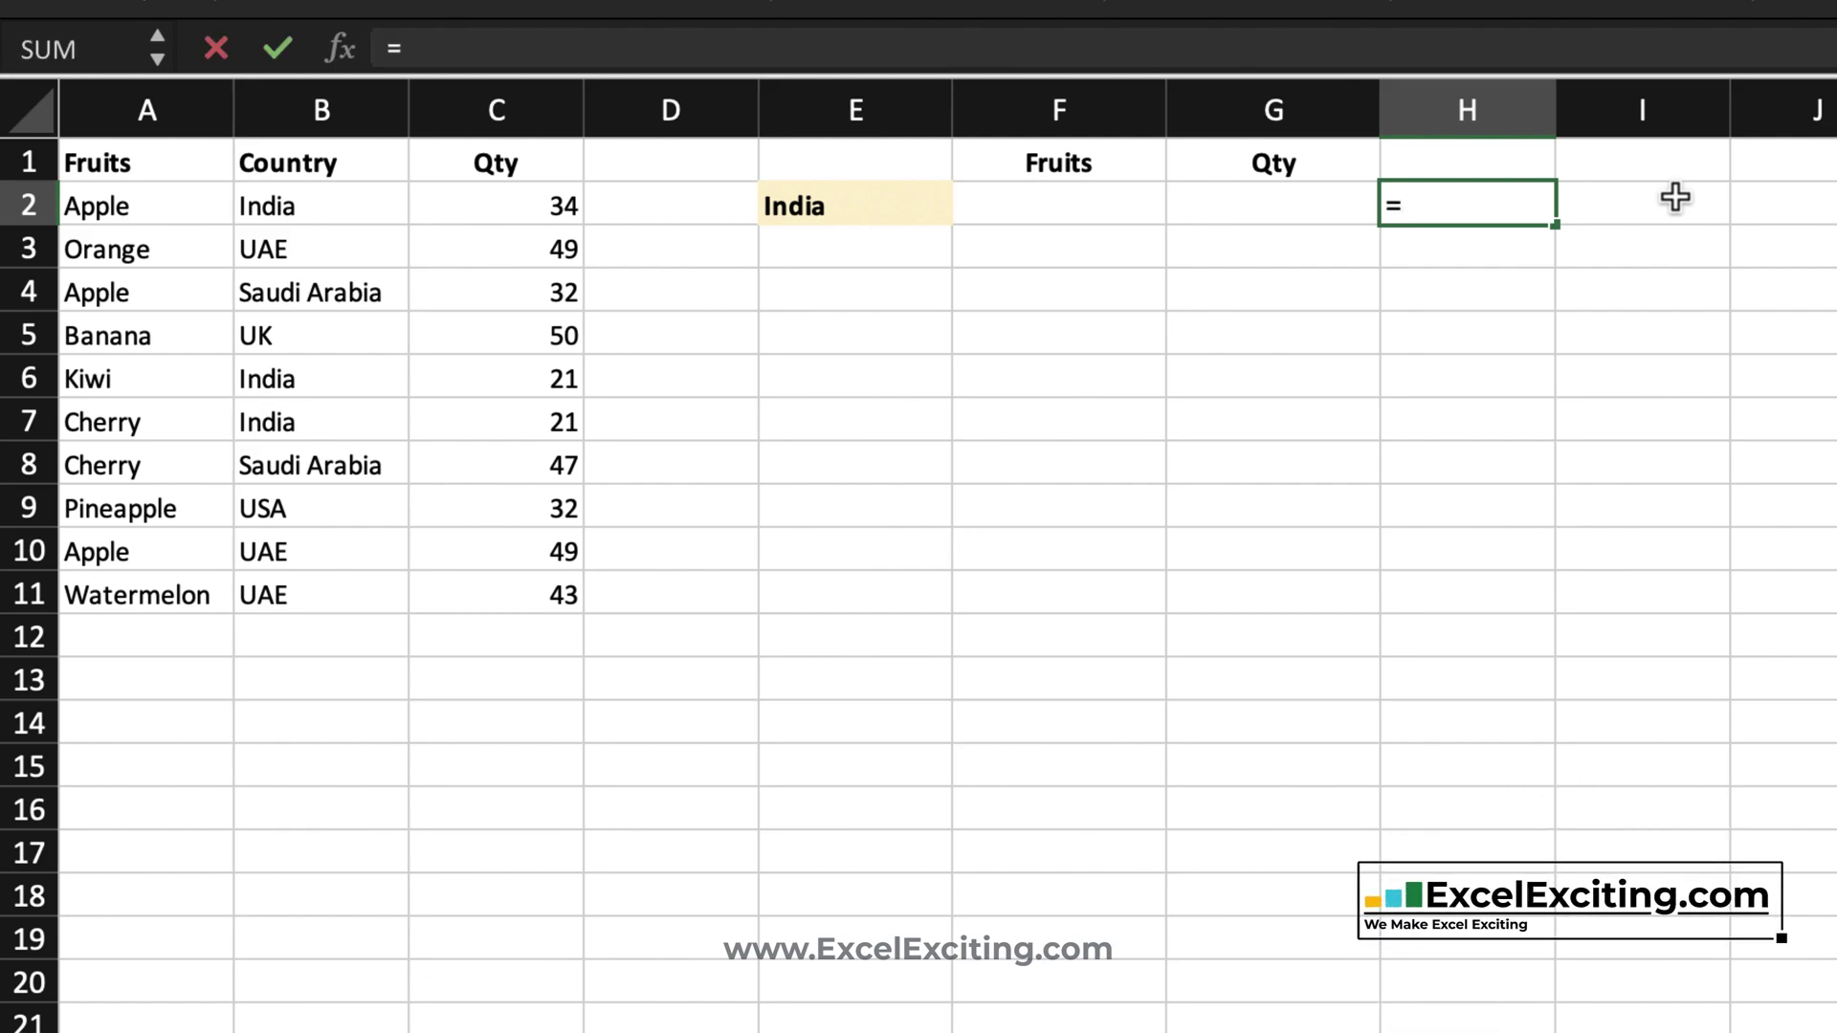
type("(")
left_click(920, 203)
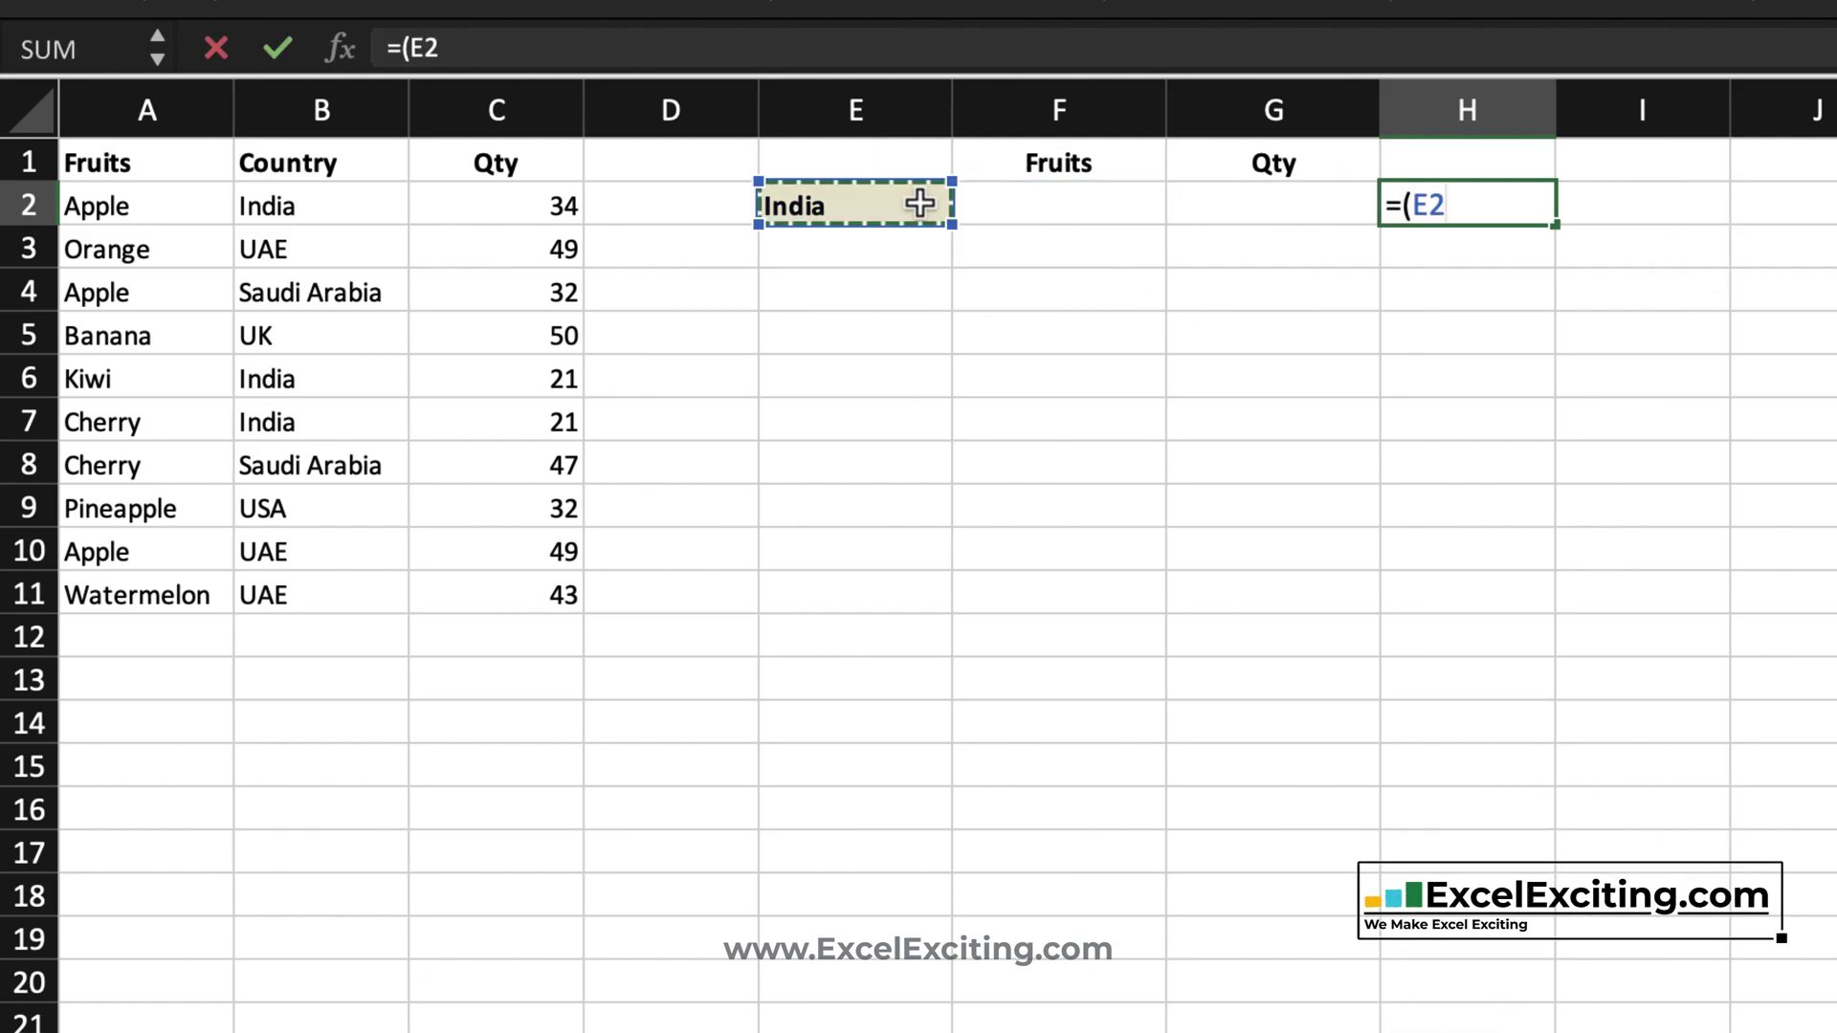
type("=")
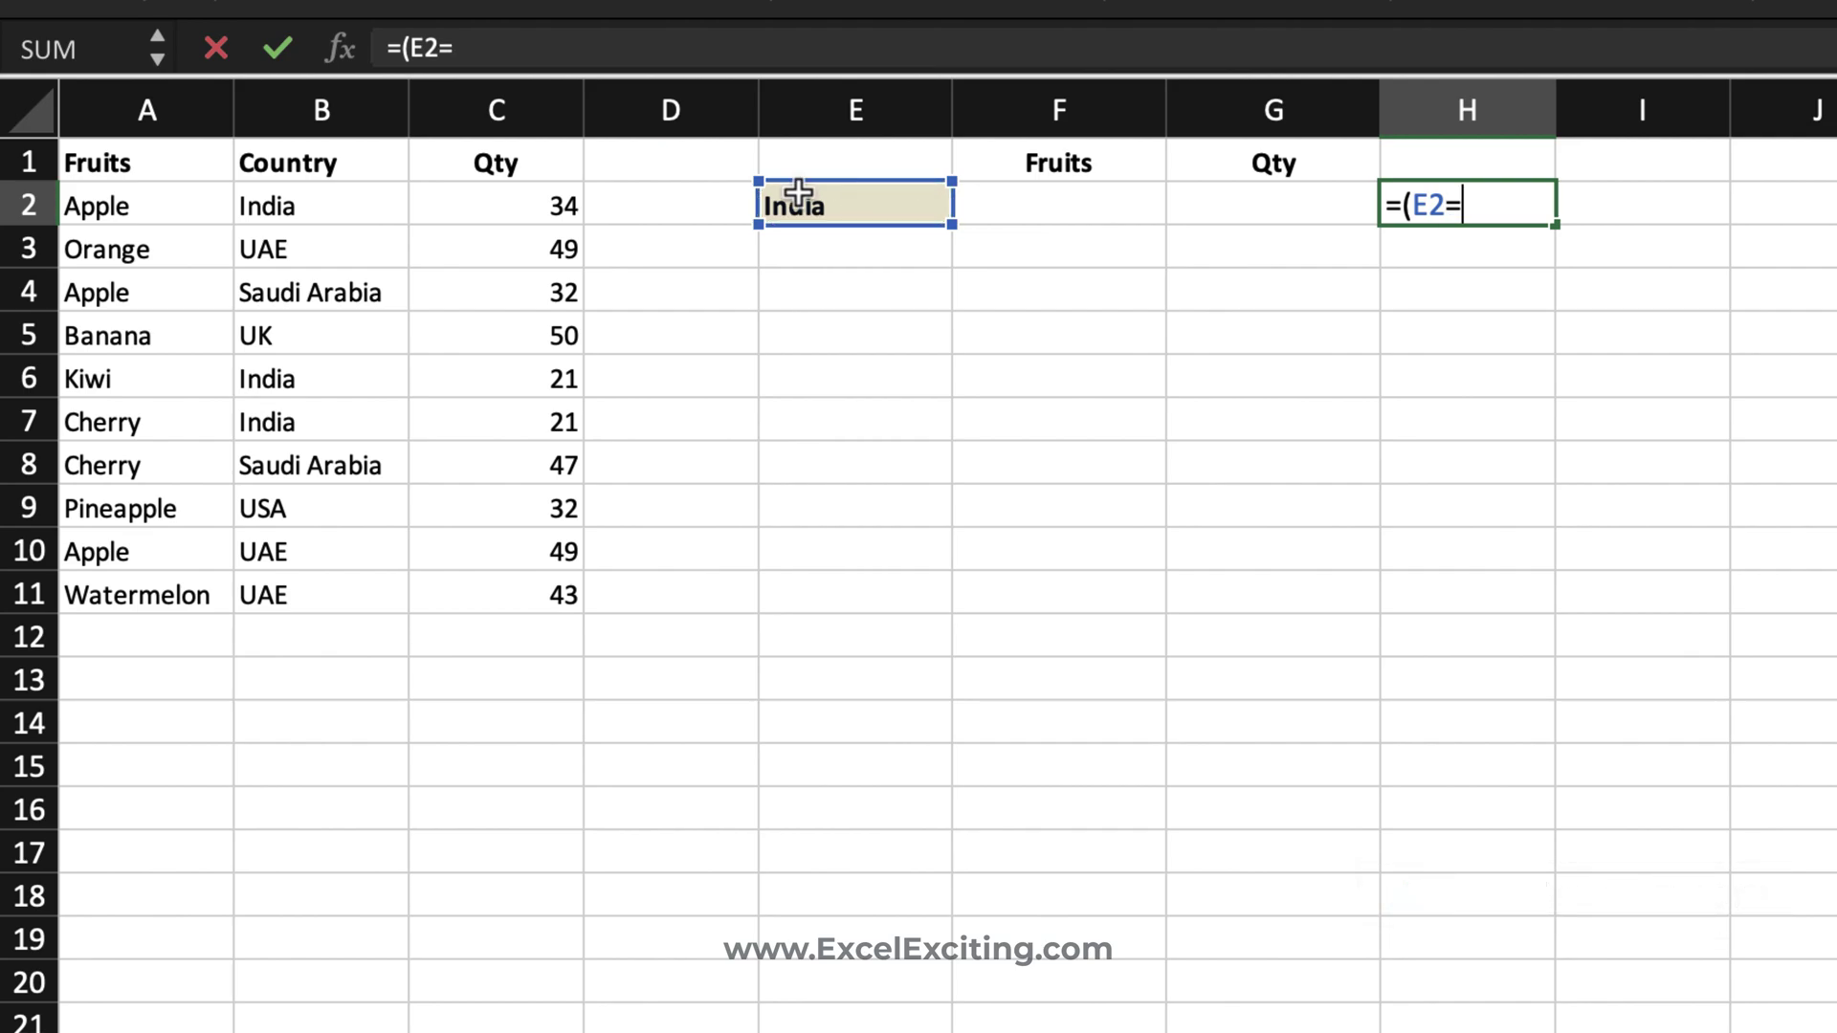
left_click_drag(357, 202, 332, 590)
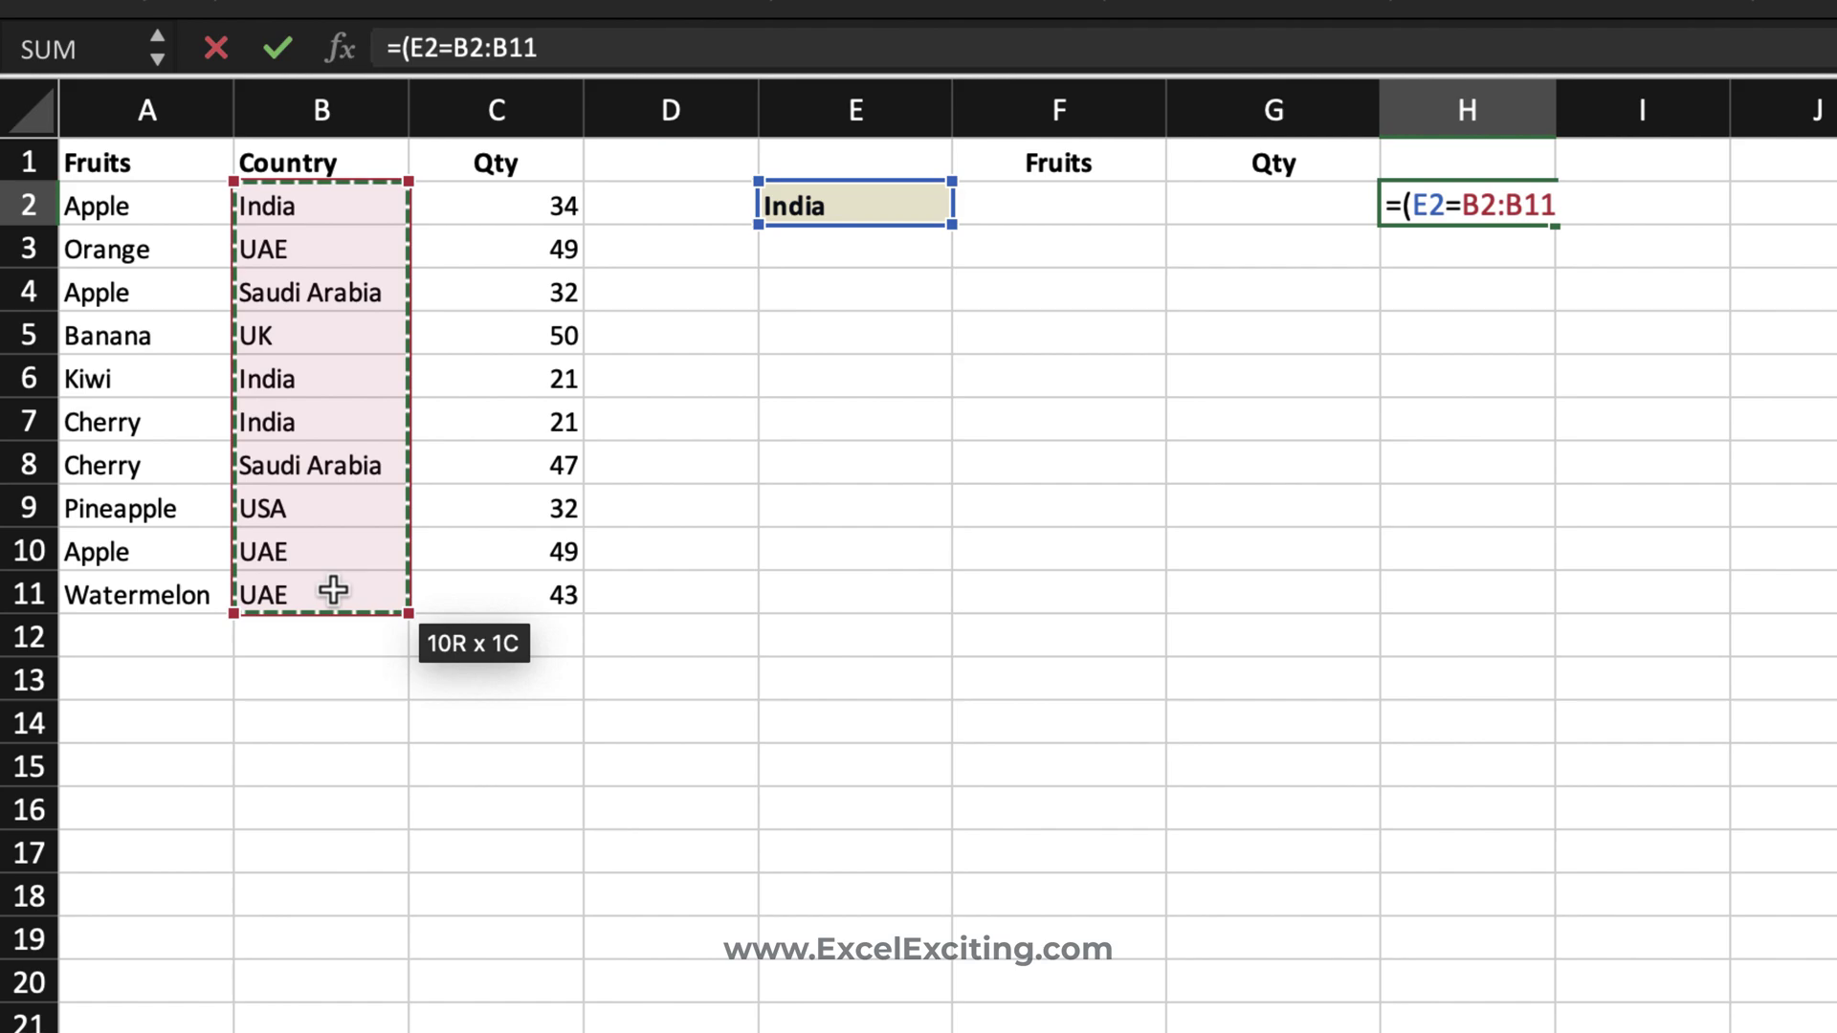
key("F4")
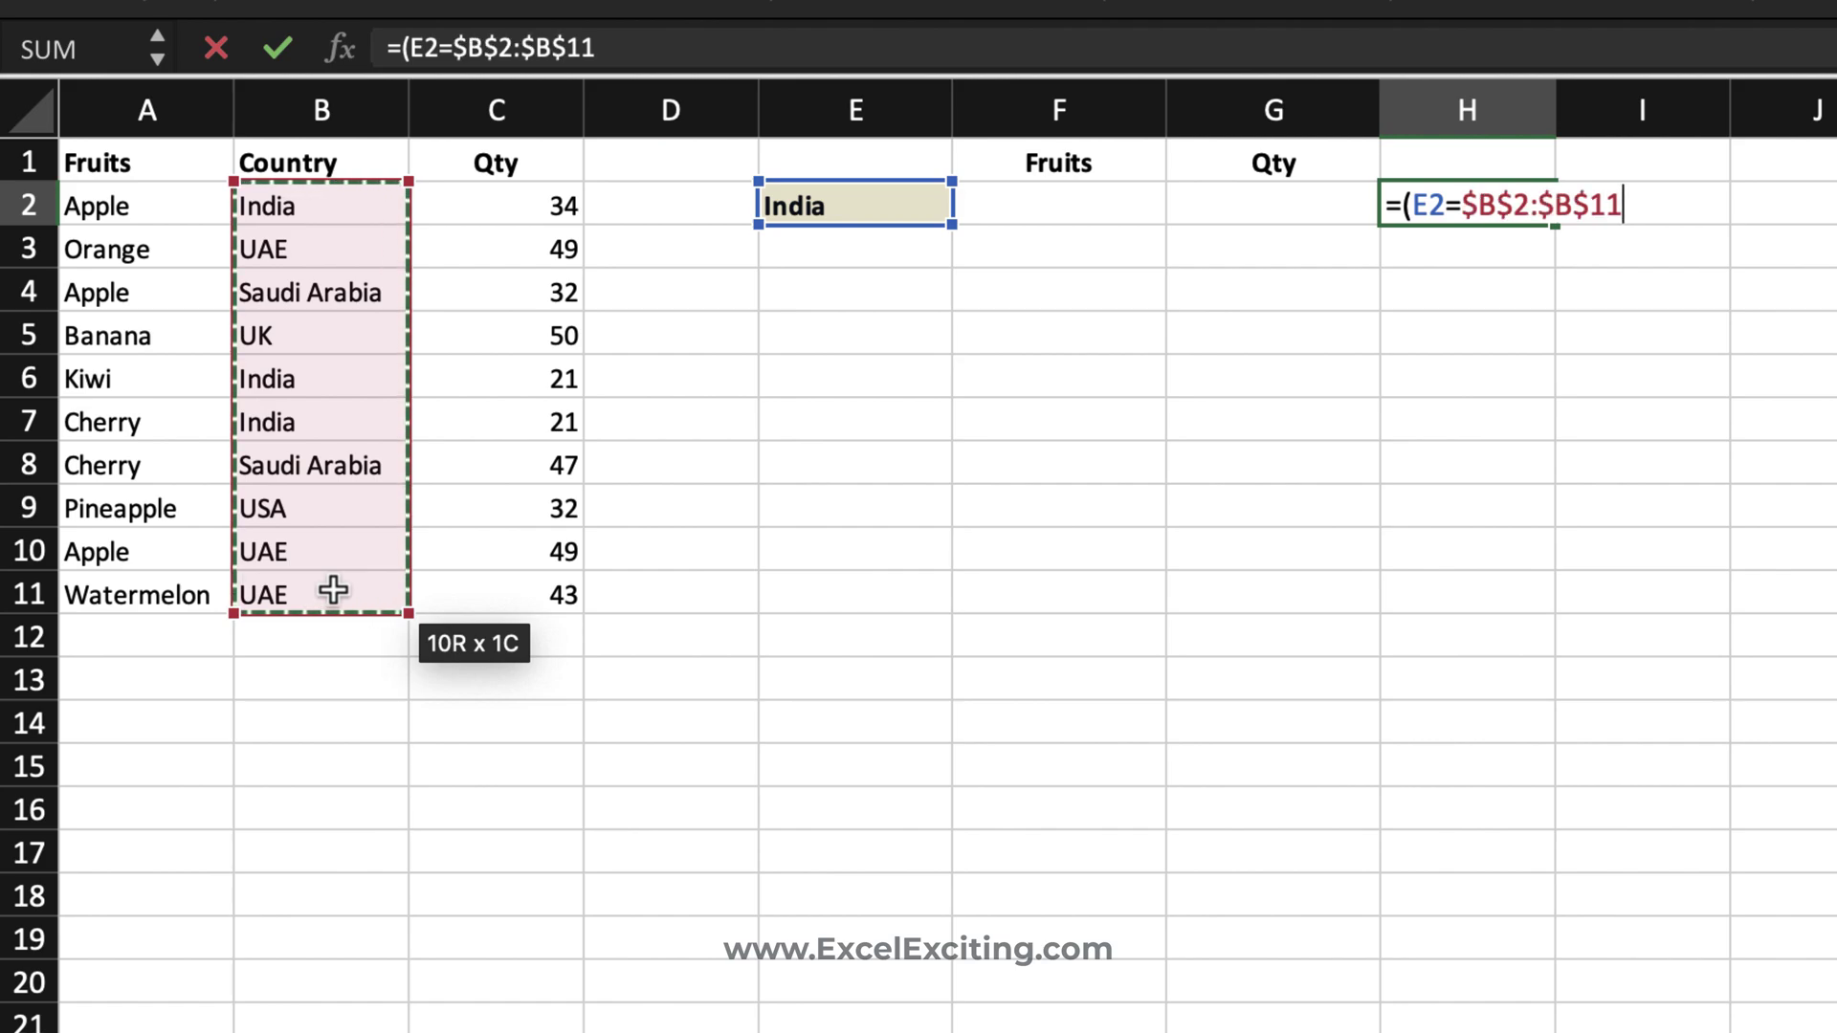
type(")")
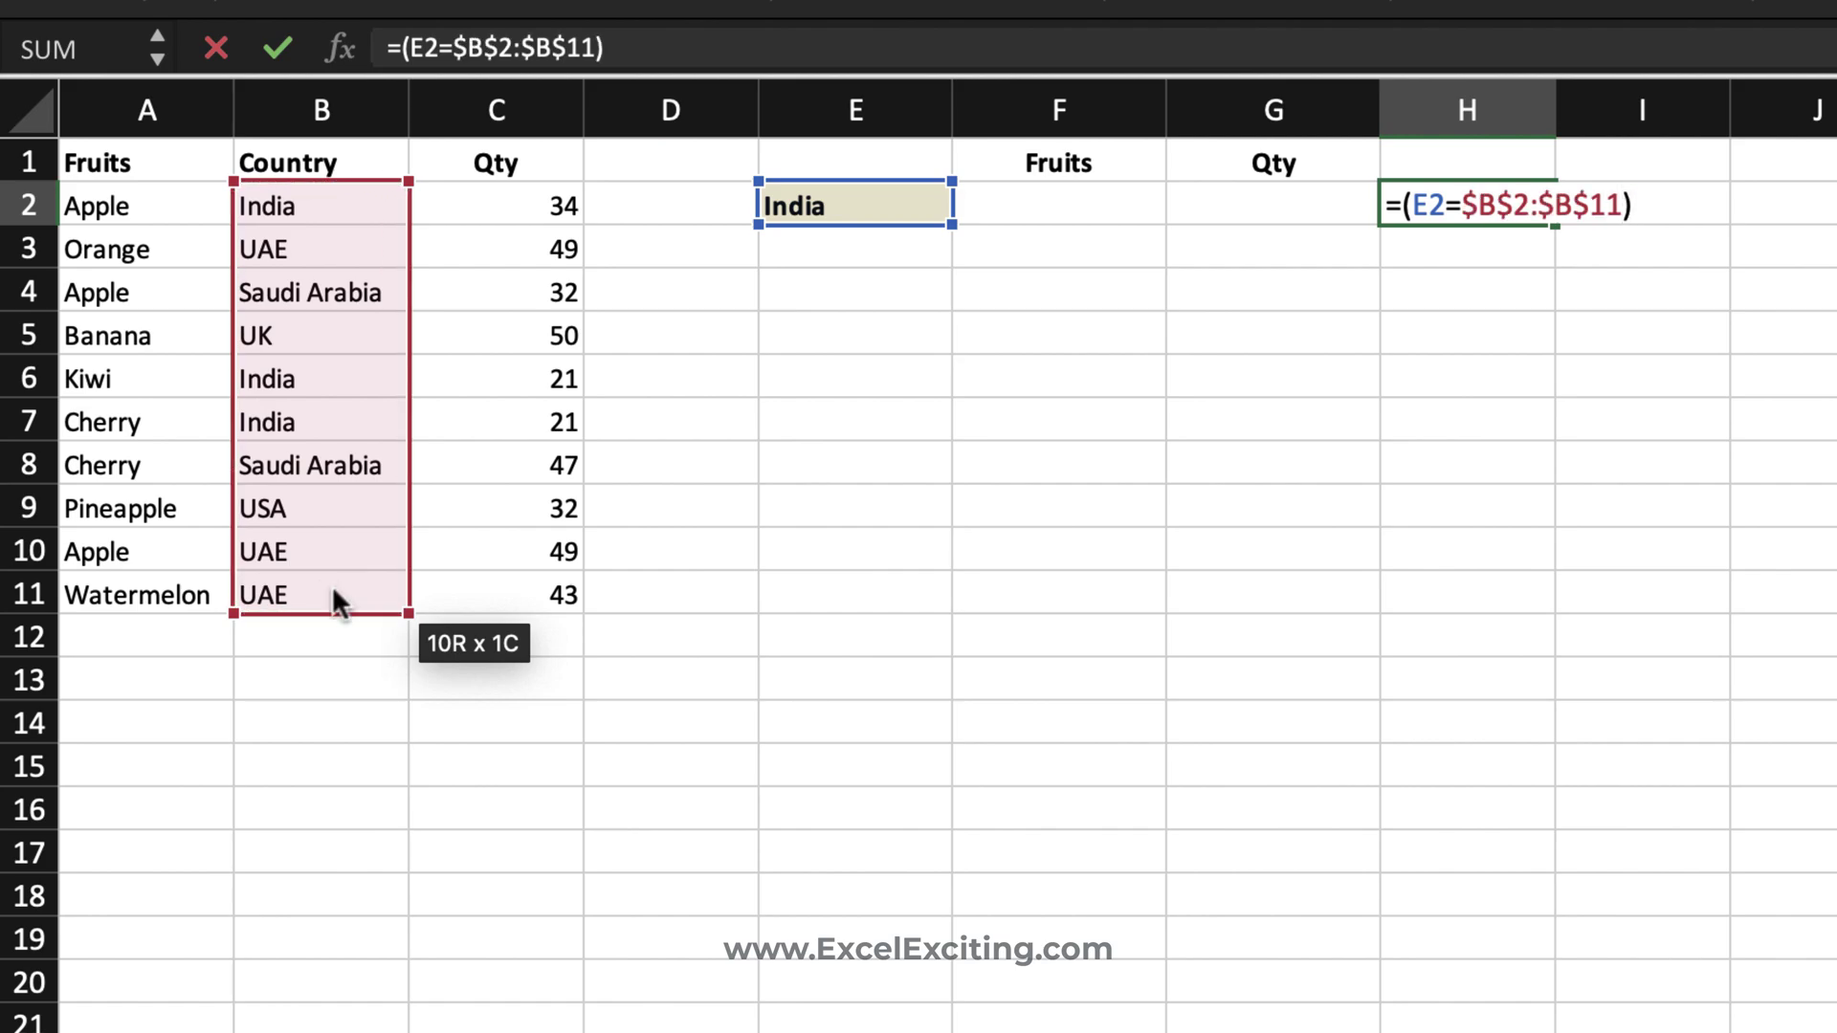
key("Return")
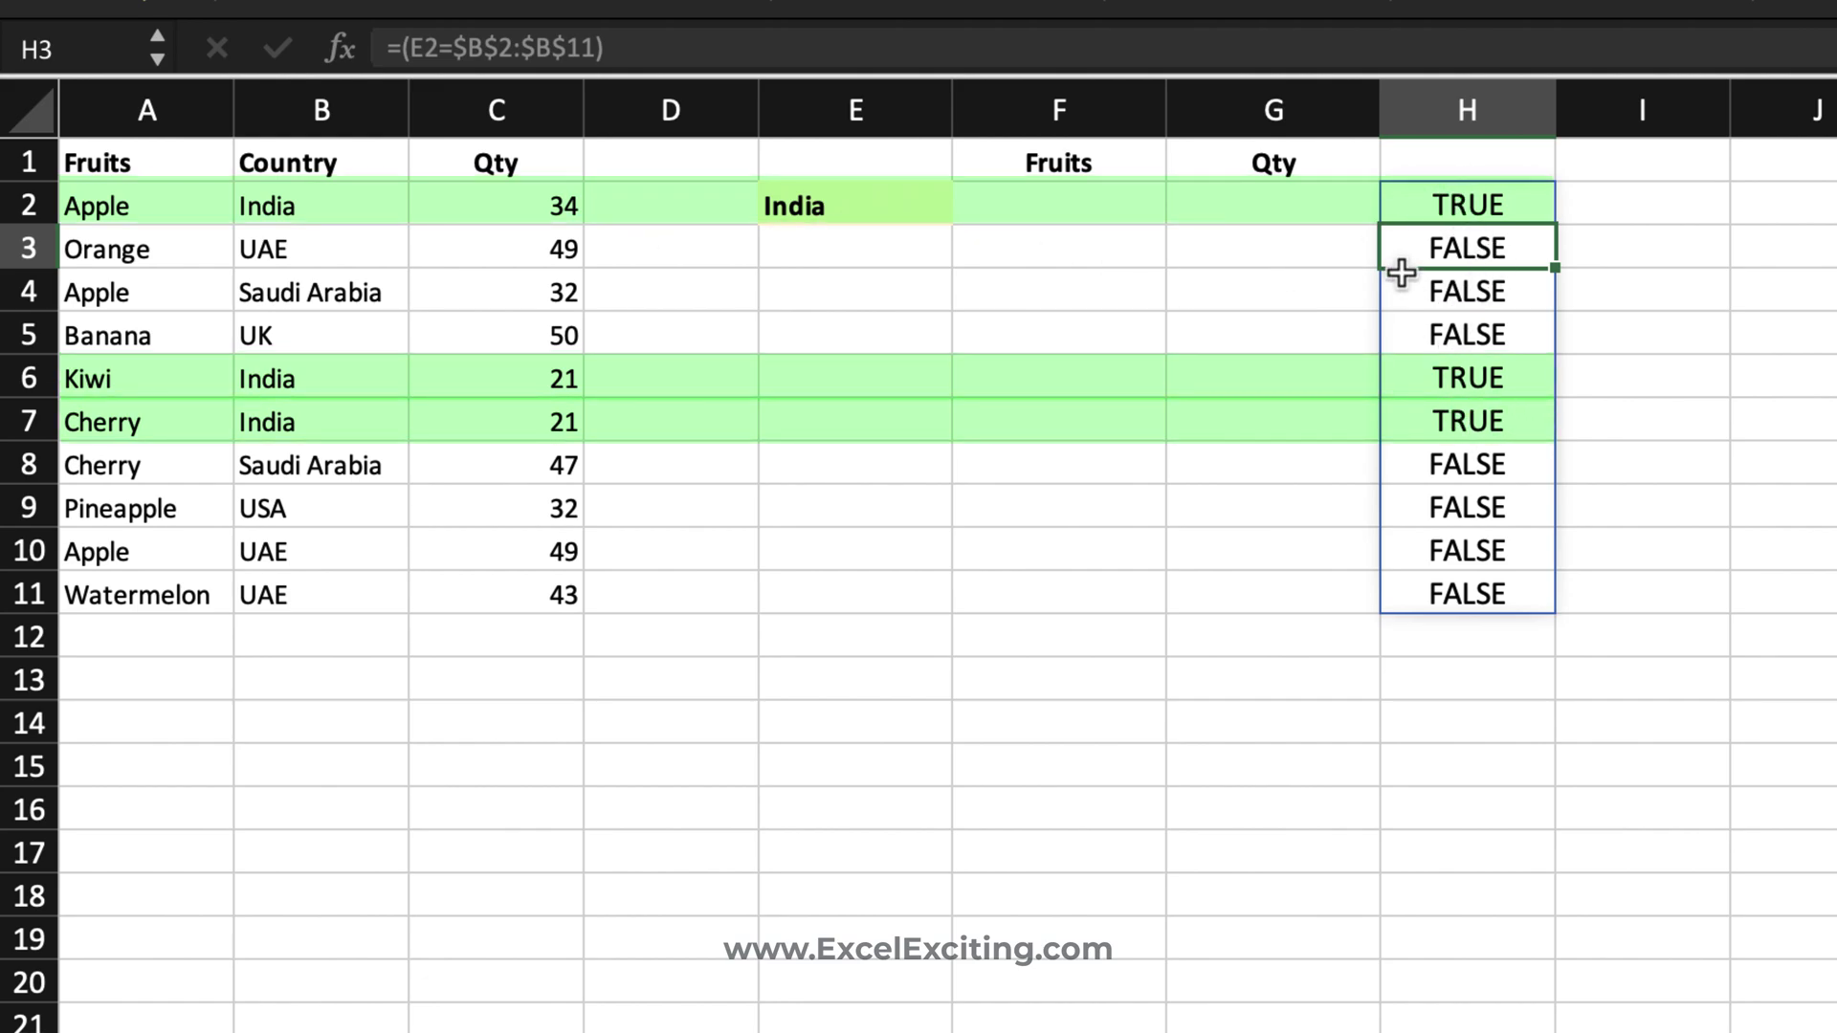
- Enter =IF(H2#,ROW(B2:B11)) in I2 to return row numbers for matching rows
left_click(1643, 195)
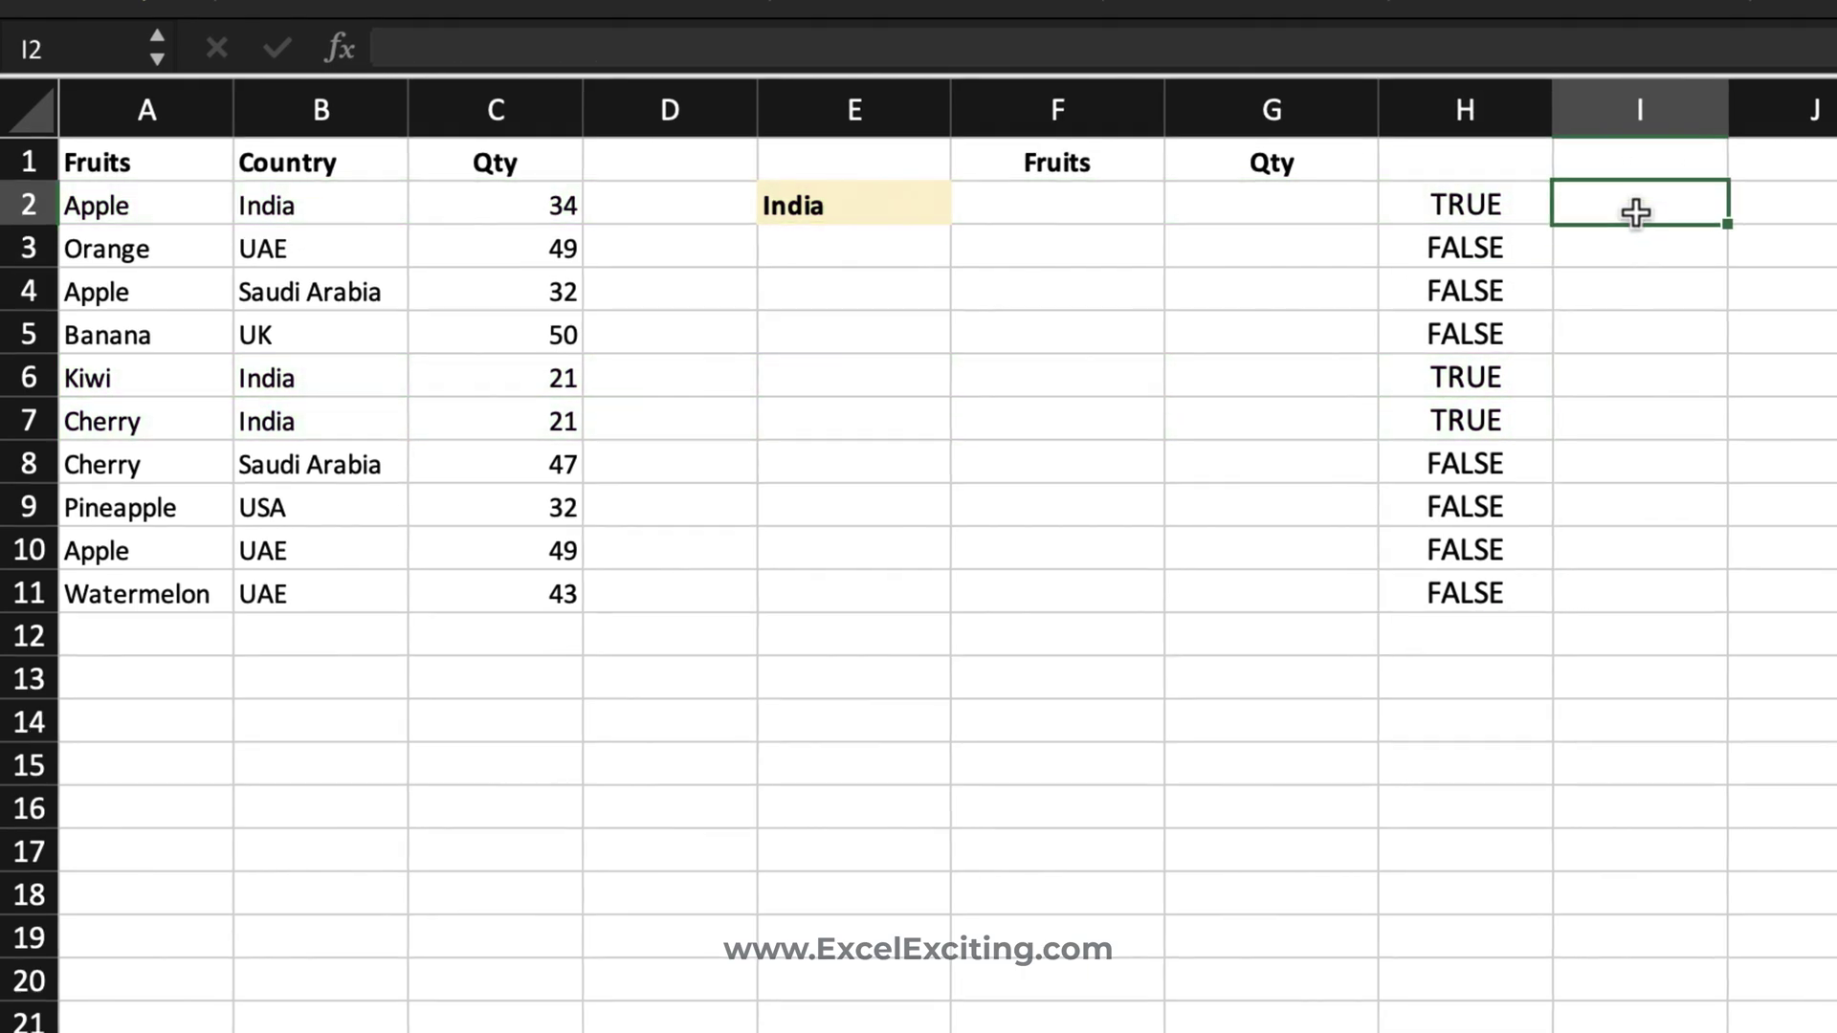
type("==if")
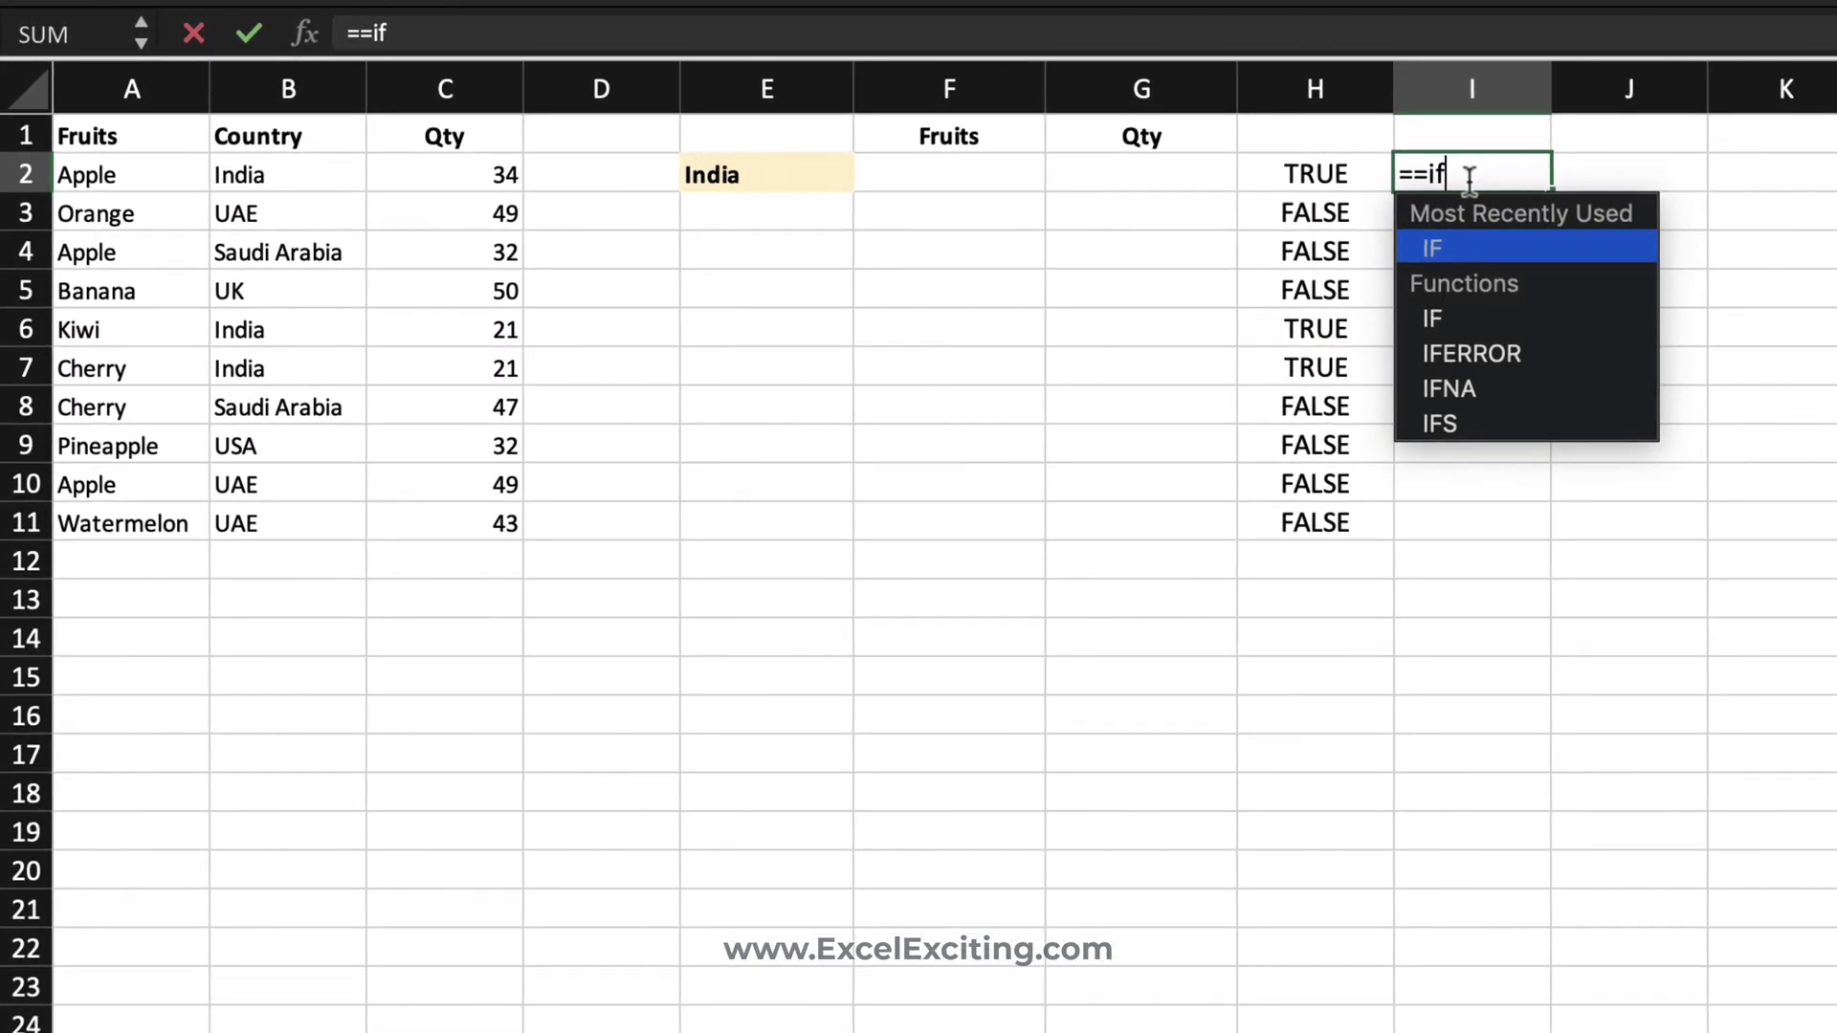
key("BackSpace")
key("BackSpace")
key("BackSpace")
type("i")
key("Tab")
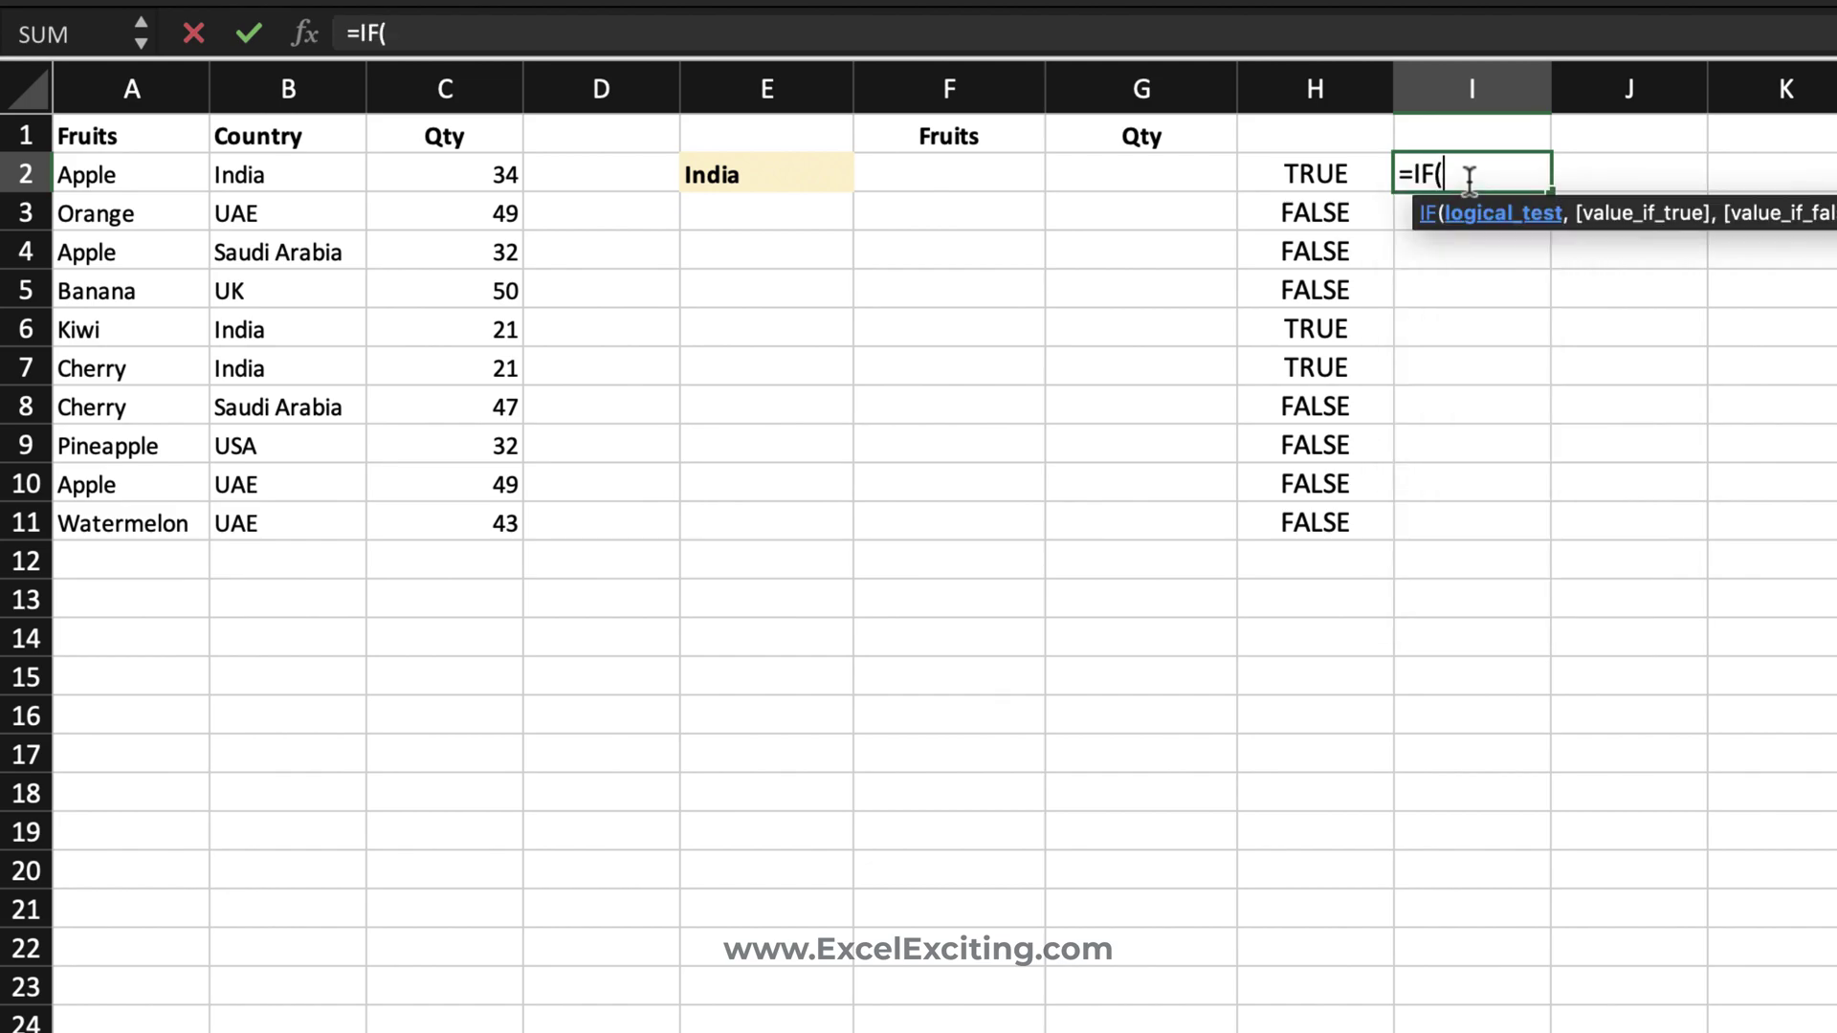
left_click(1318, 172)
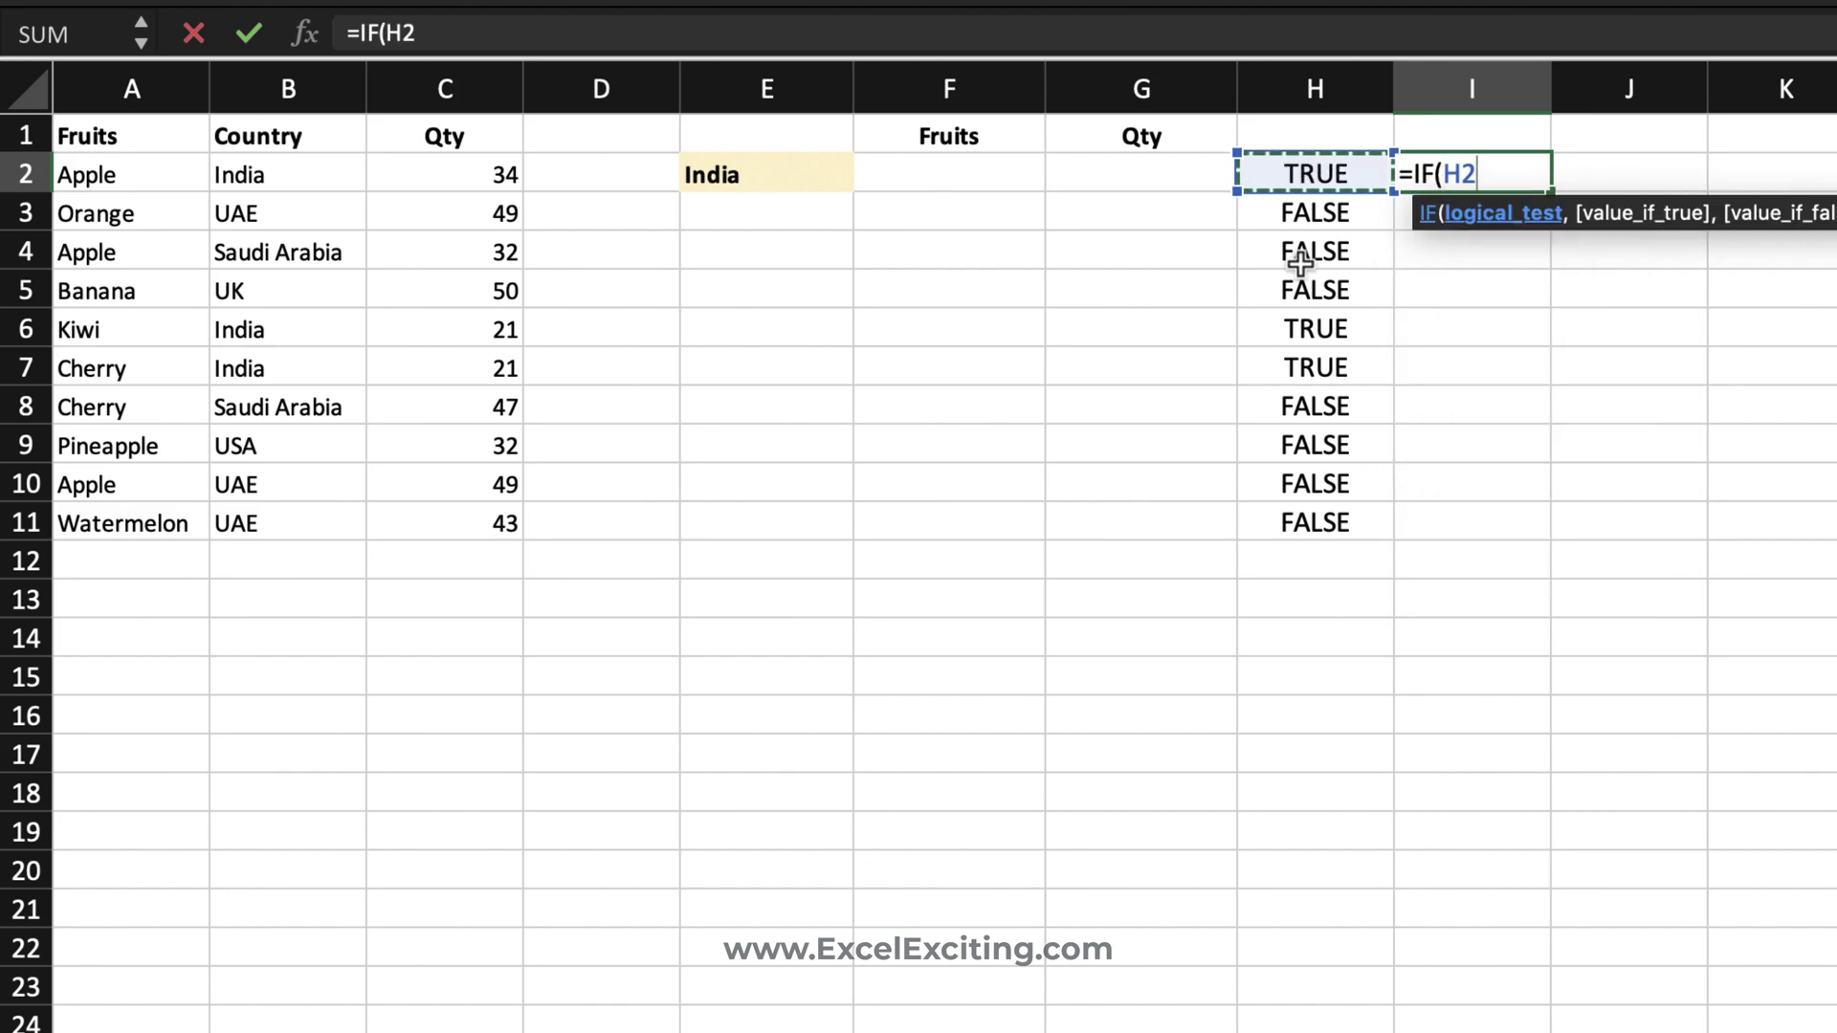
type("#")
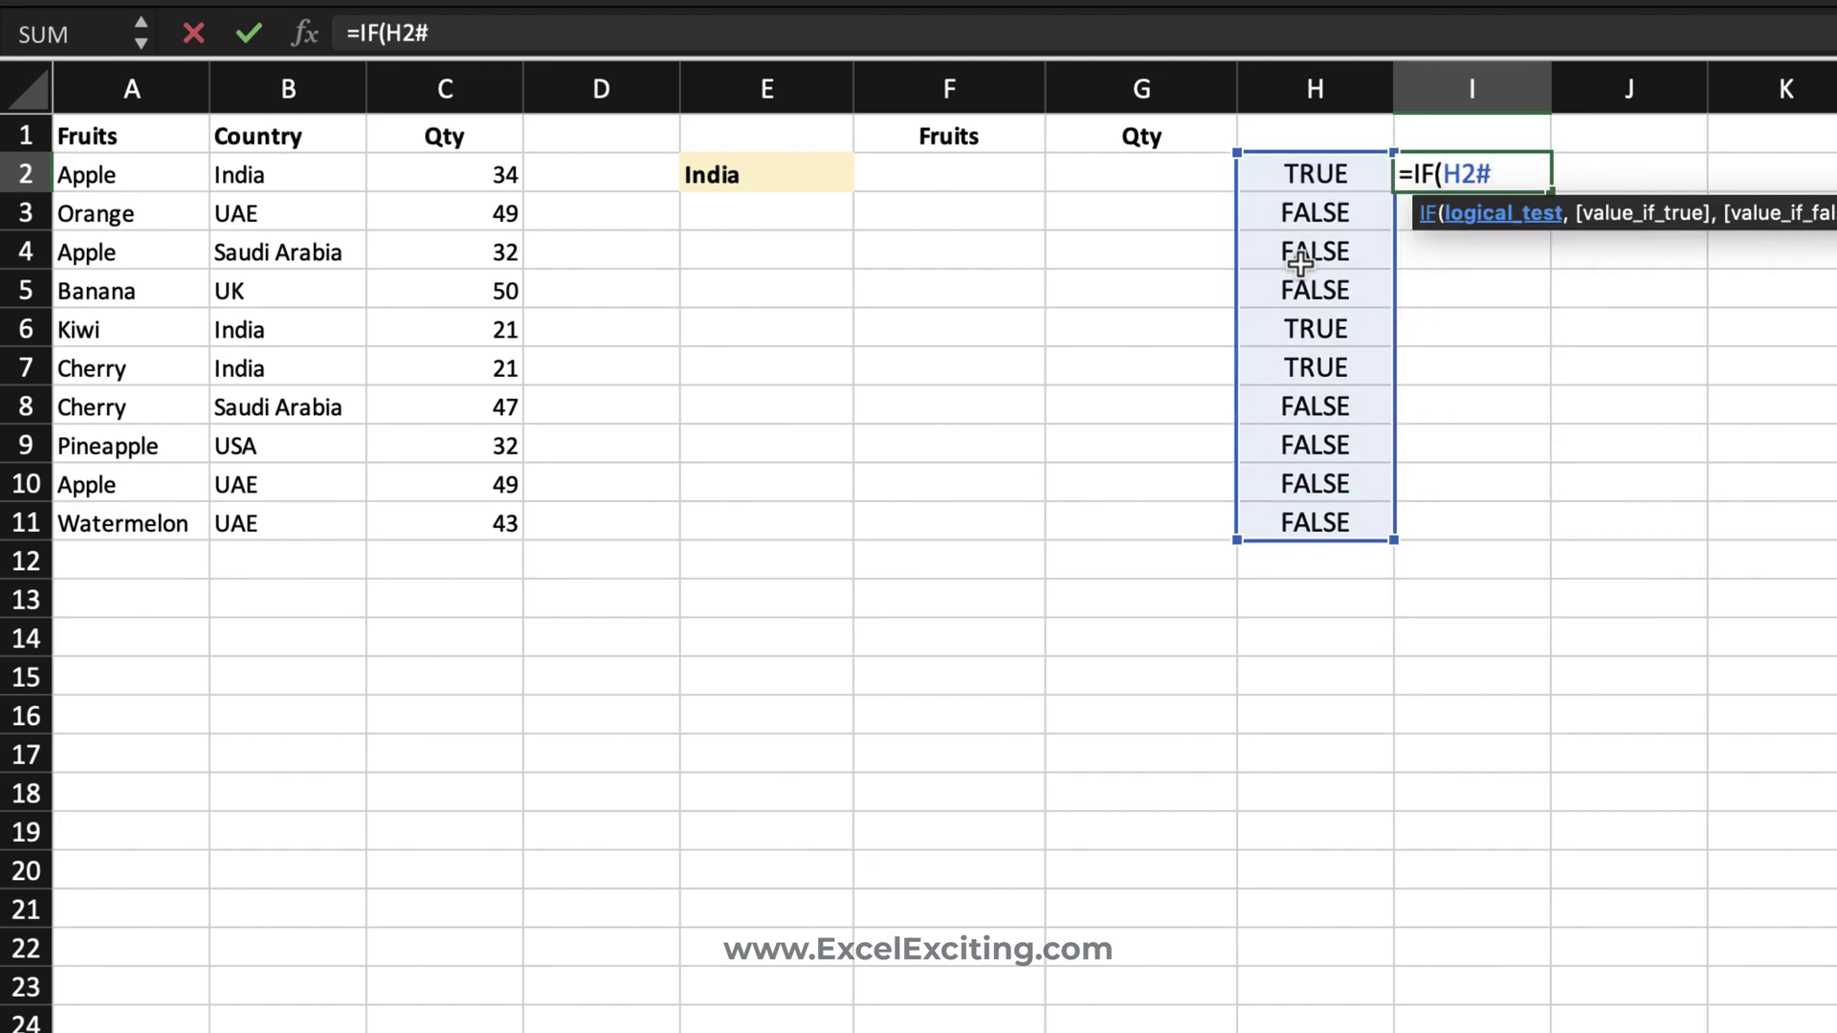
type(",")
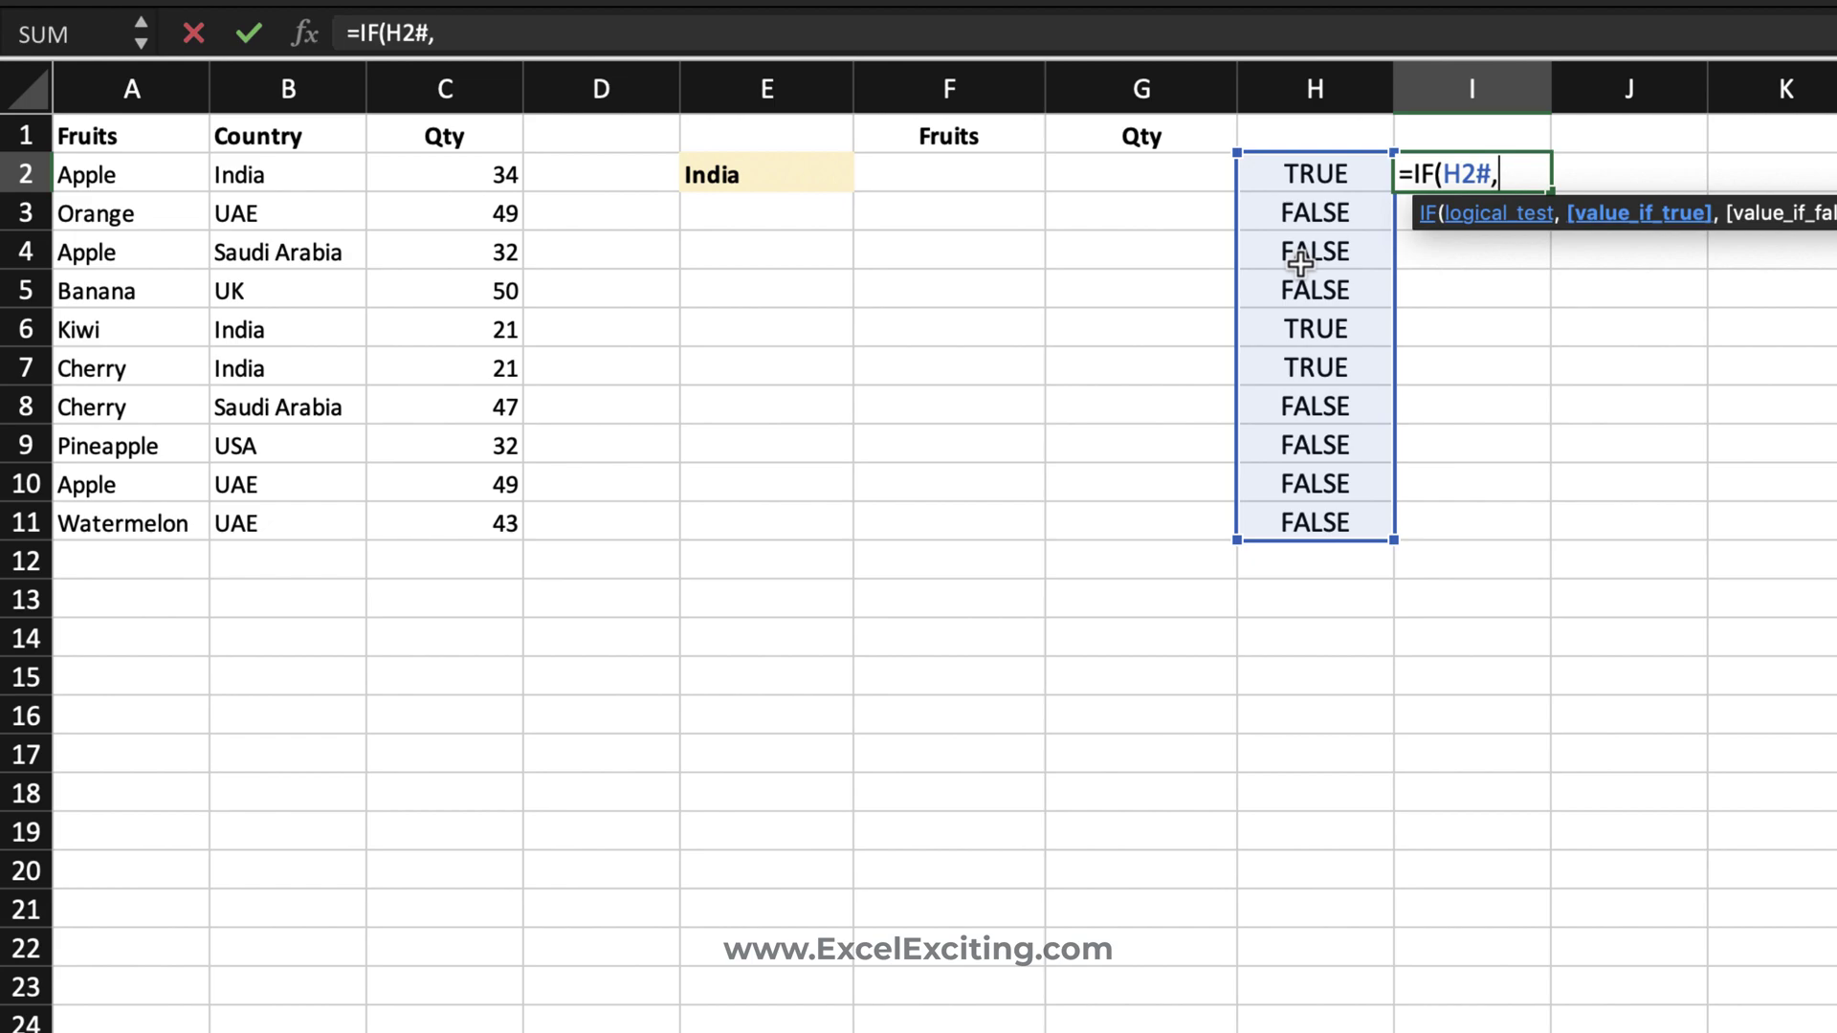
type("row")
key("Tab")
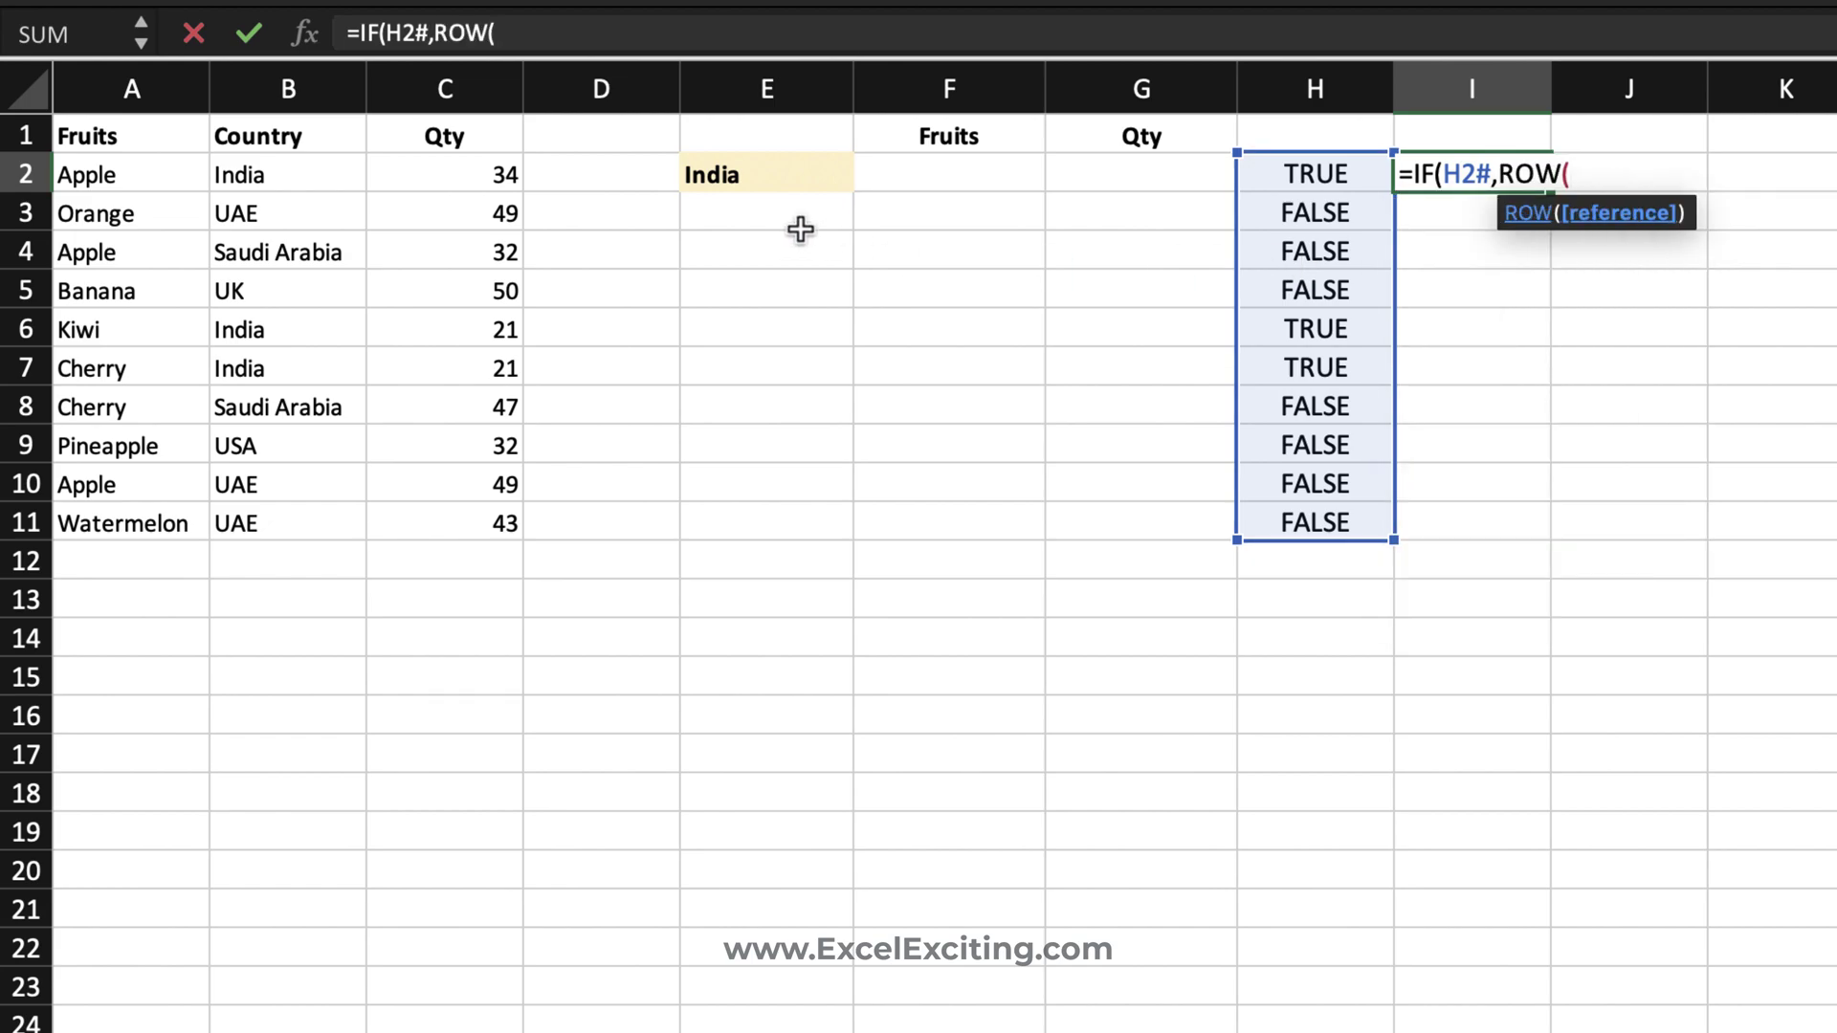
left_click_drag(297, 175, 287, 517)
type(")")
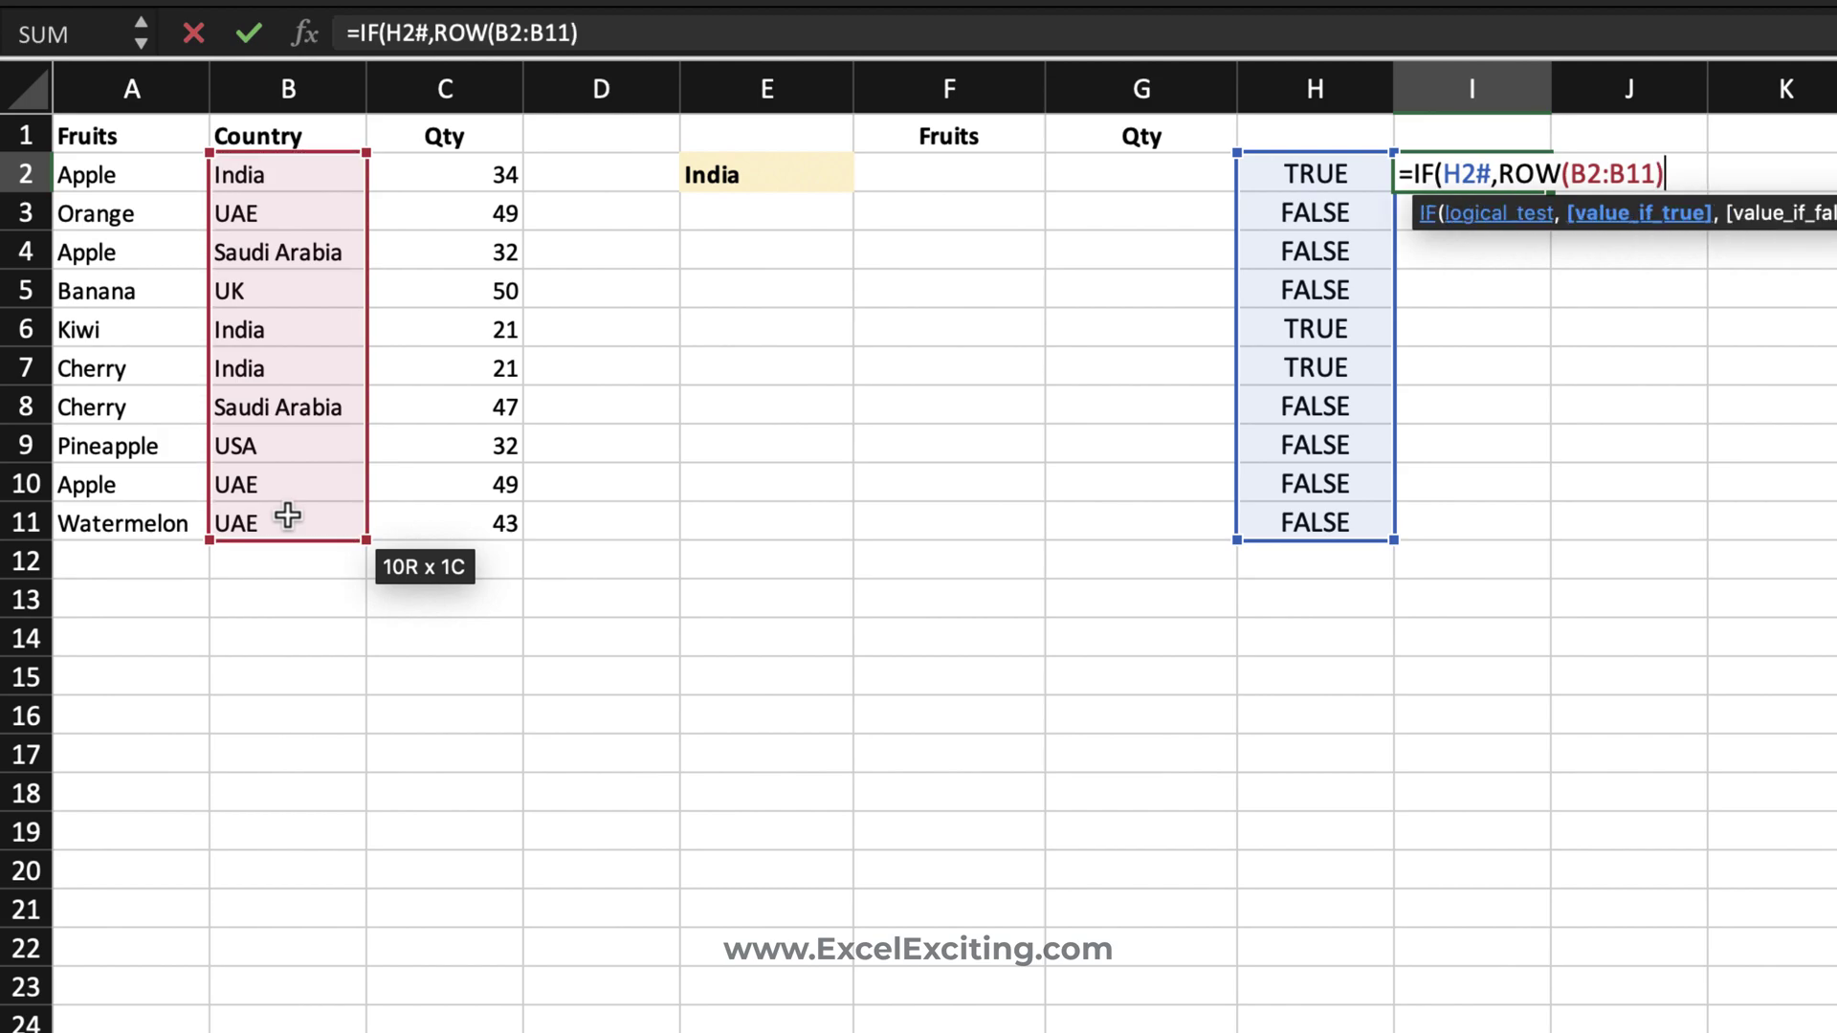
type(")")
key("Return")
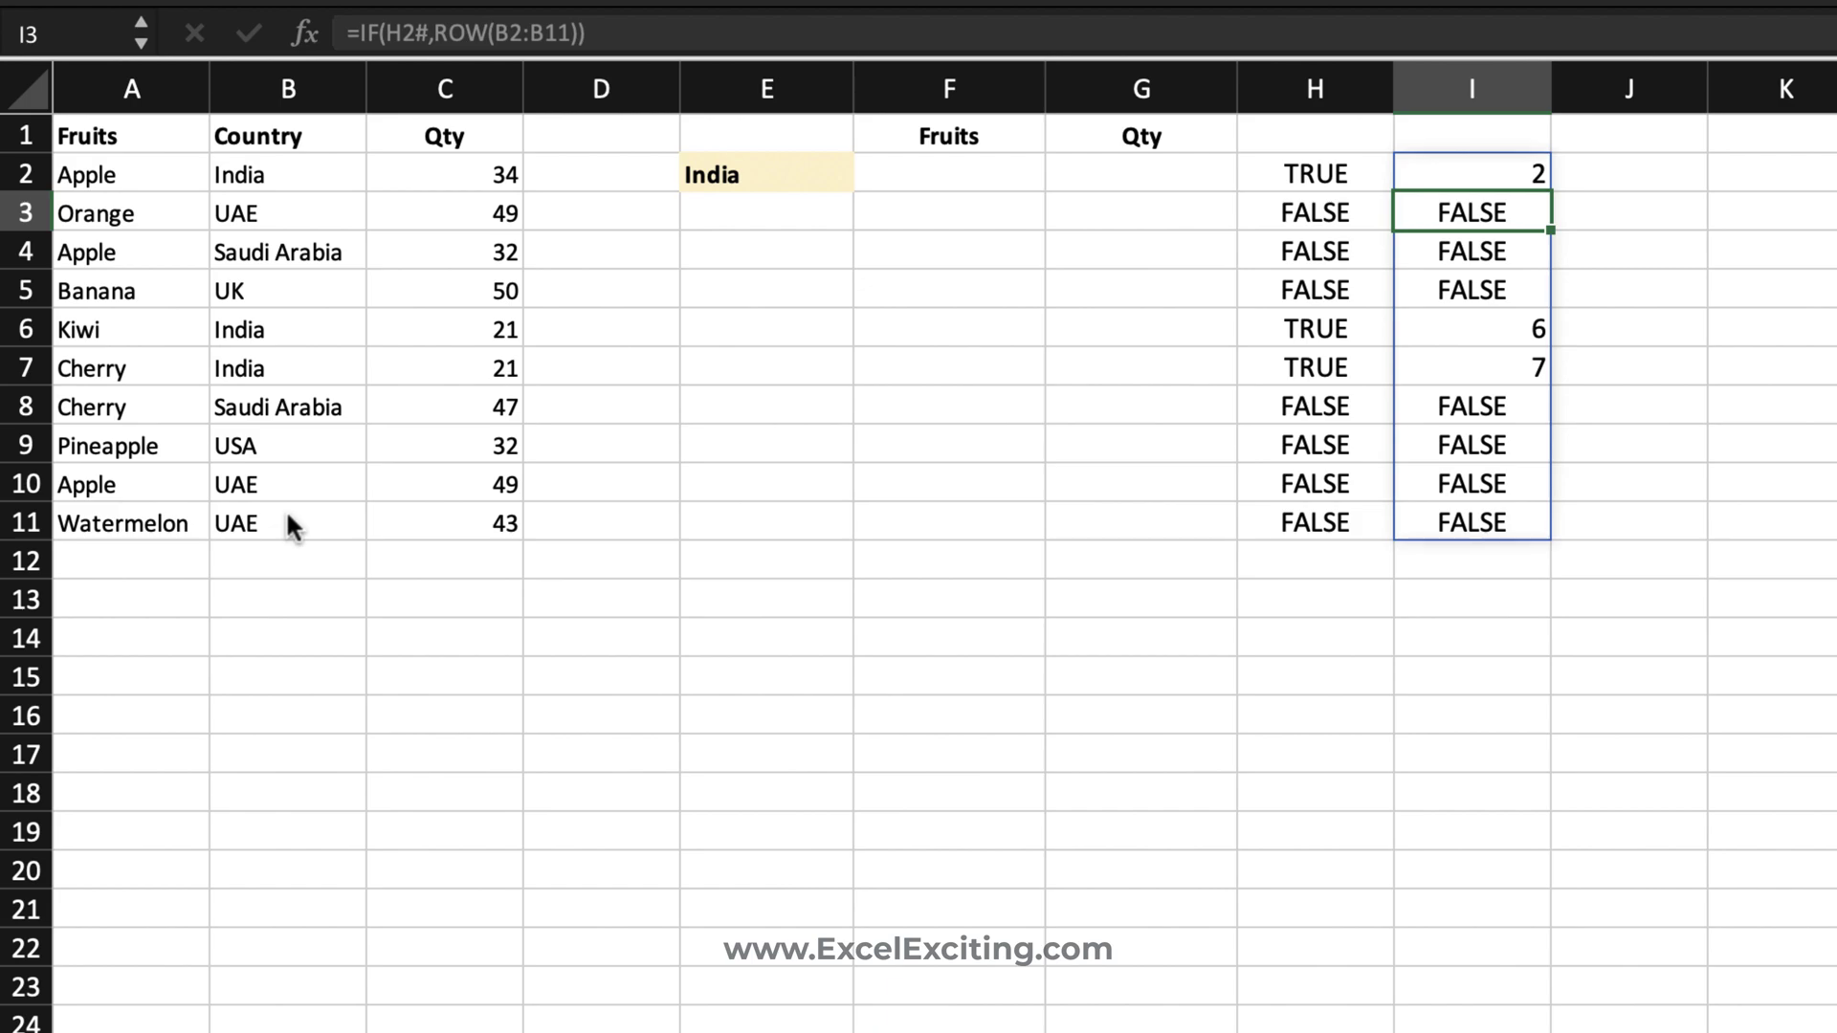
- Edit I2 to =IF(H2#,ROW(B2:B11)-1) so positions read 1, 5, 6
left_click(1442, 165)
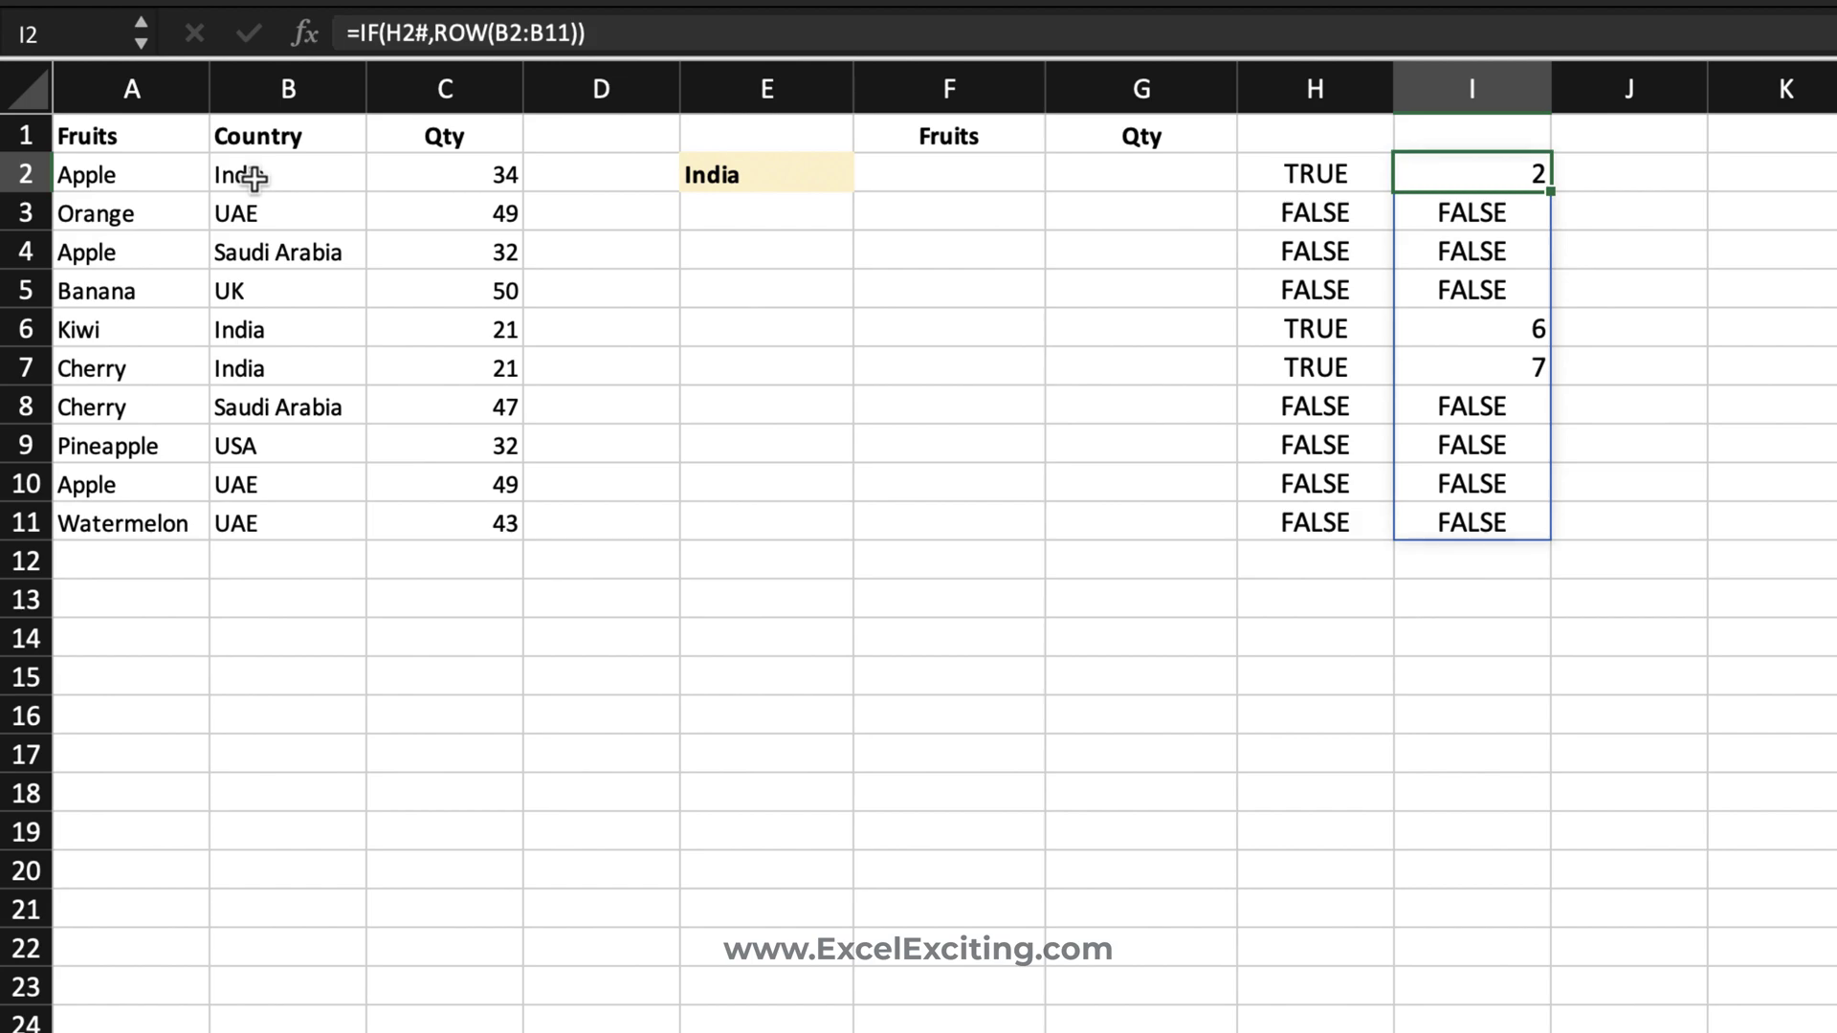
double_click(1499, 173)
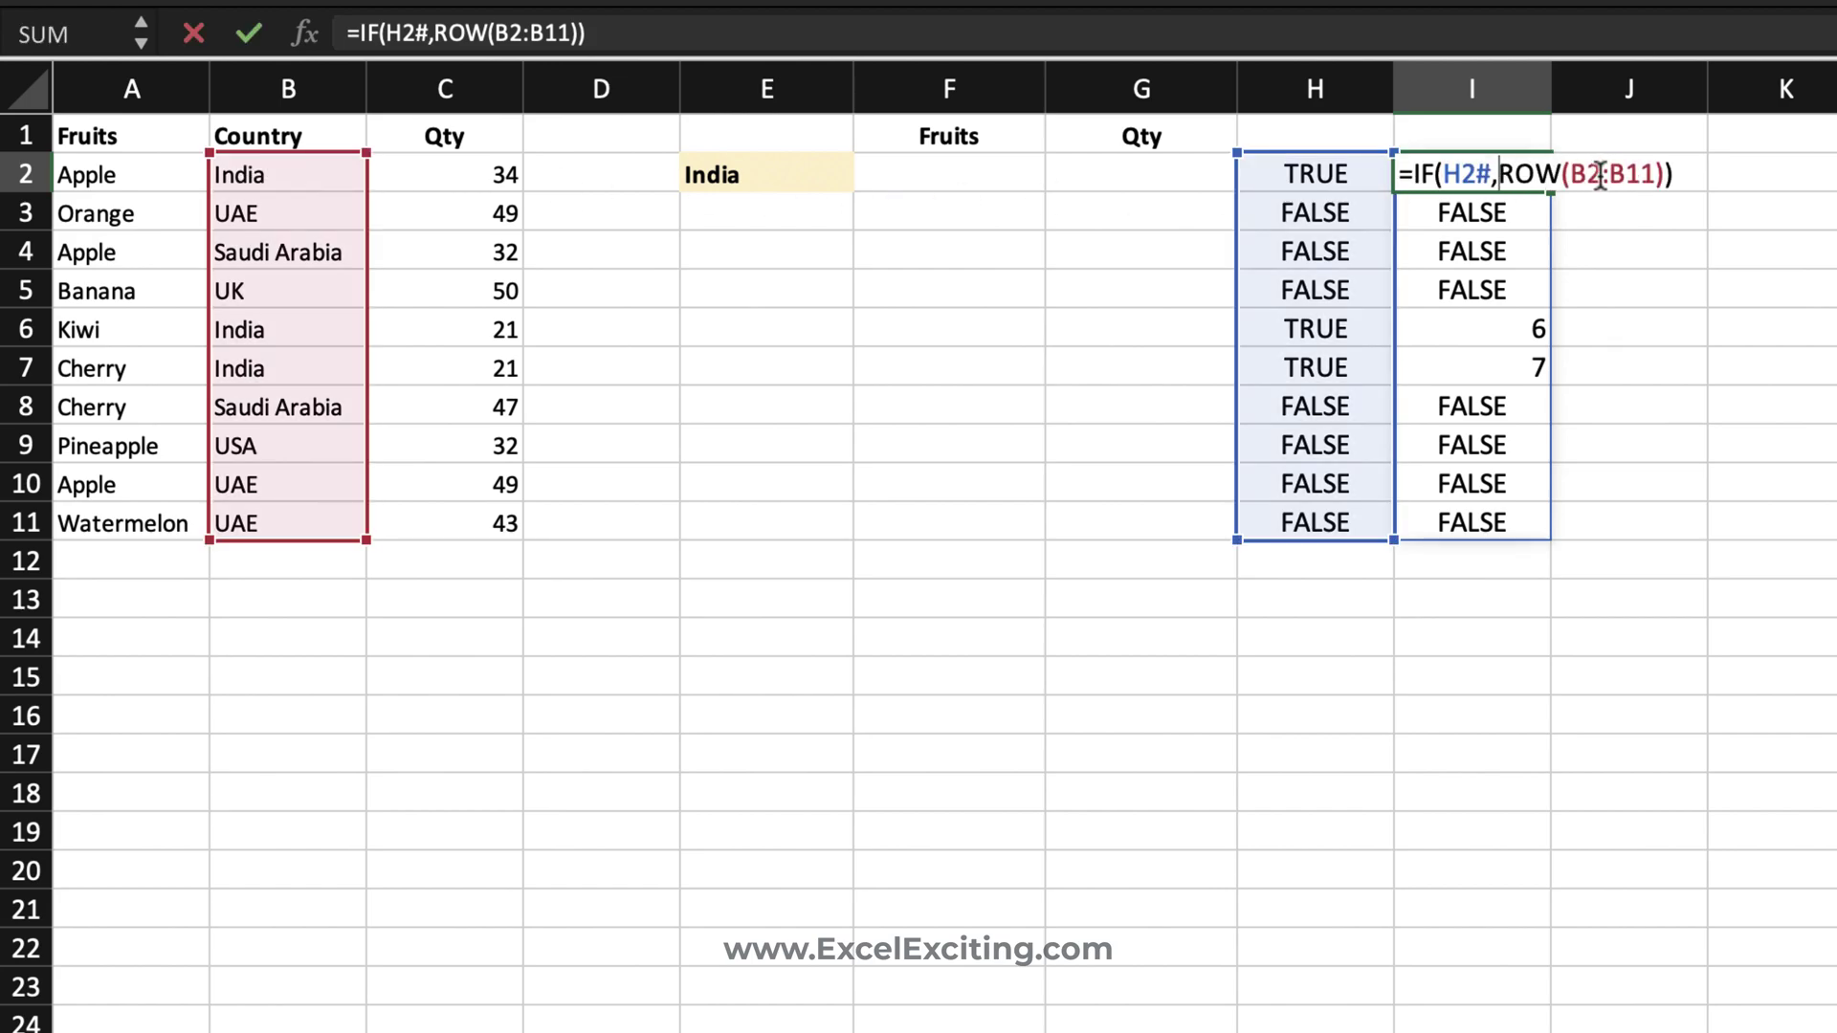
left_click(1666, 175)
type("-")
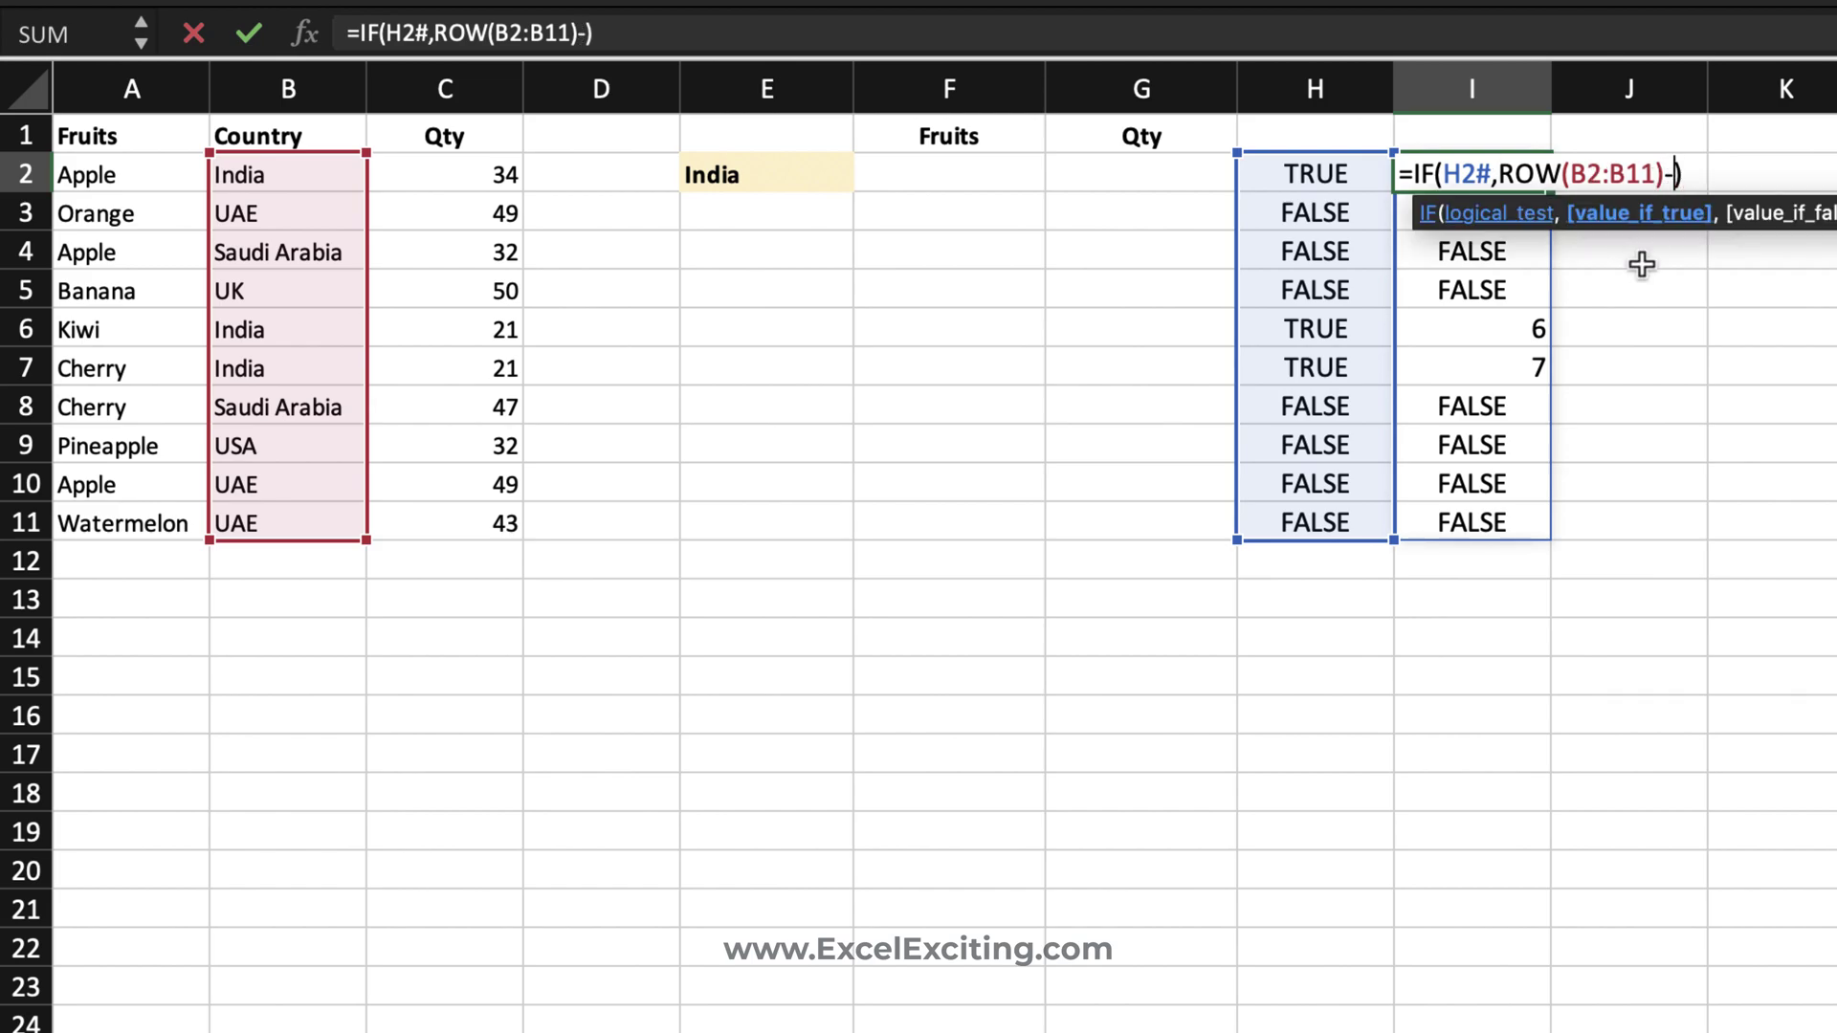
type("1")
key("Return")
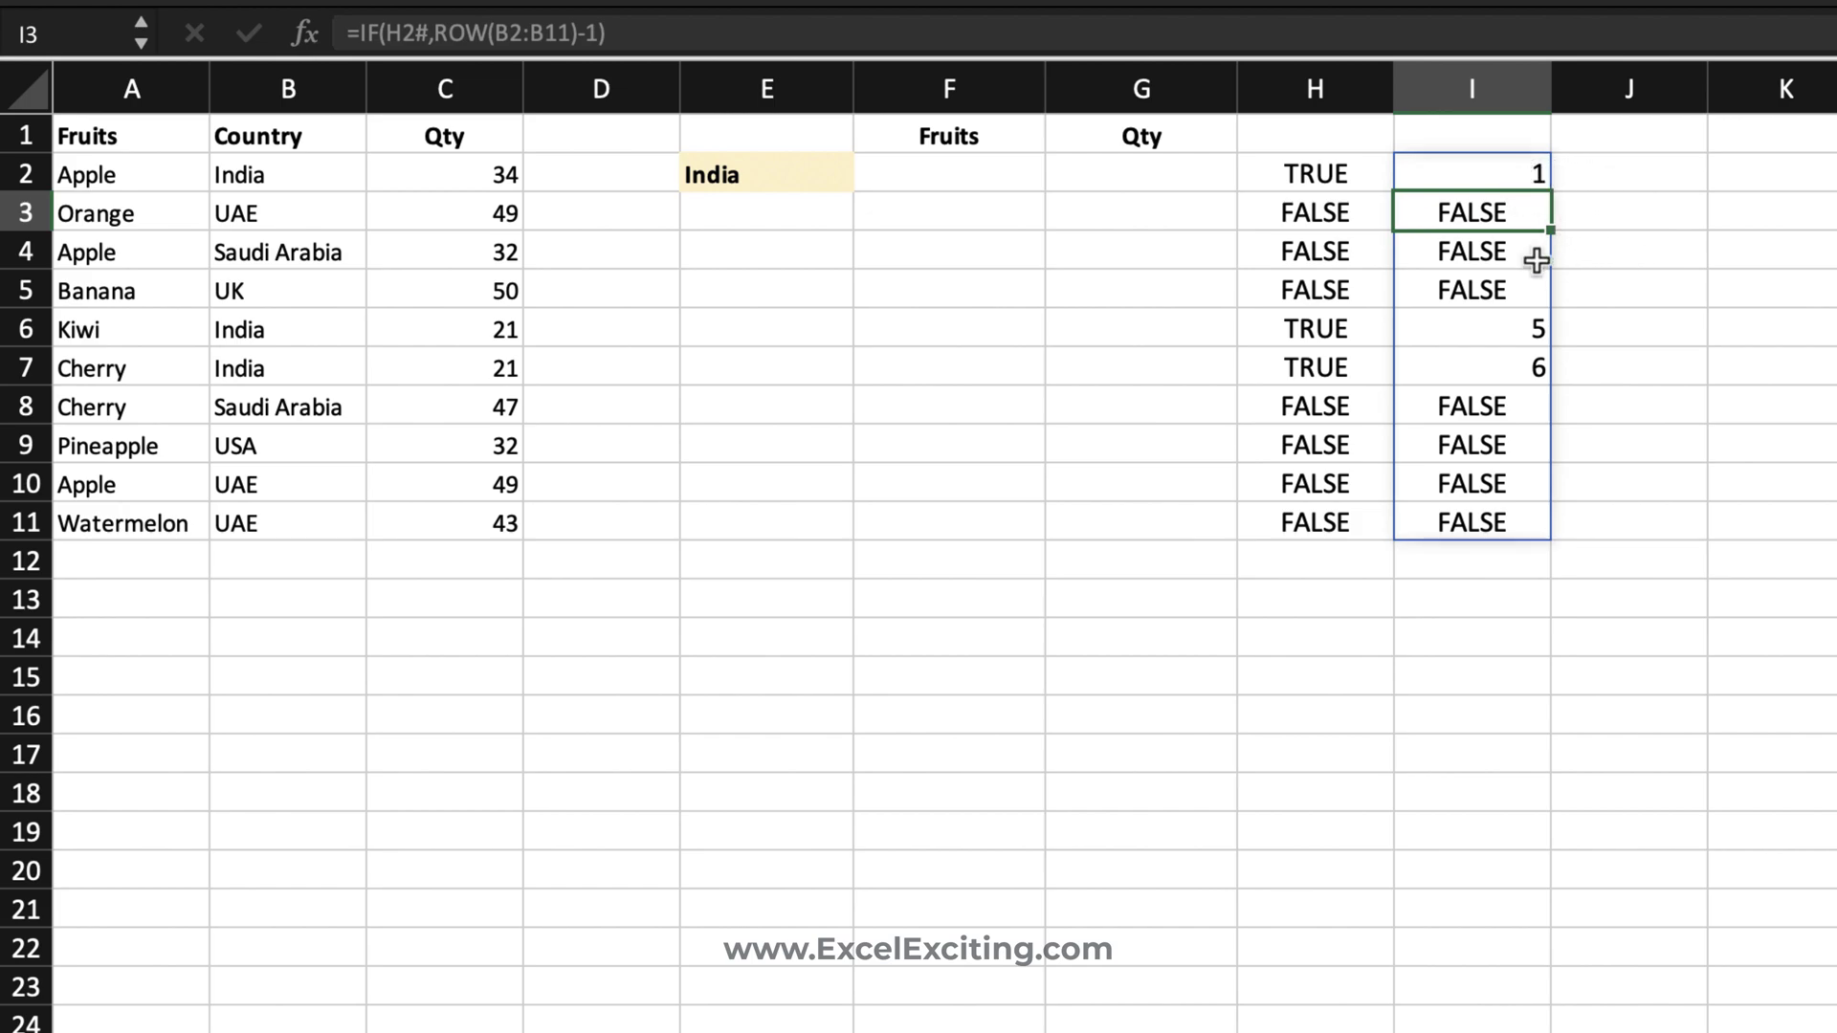
left_click(1655, 169)
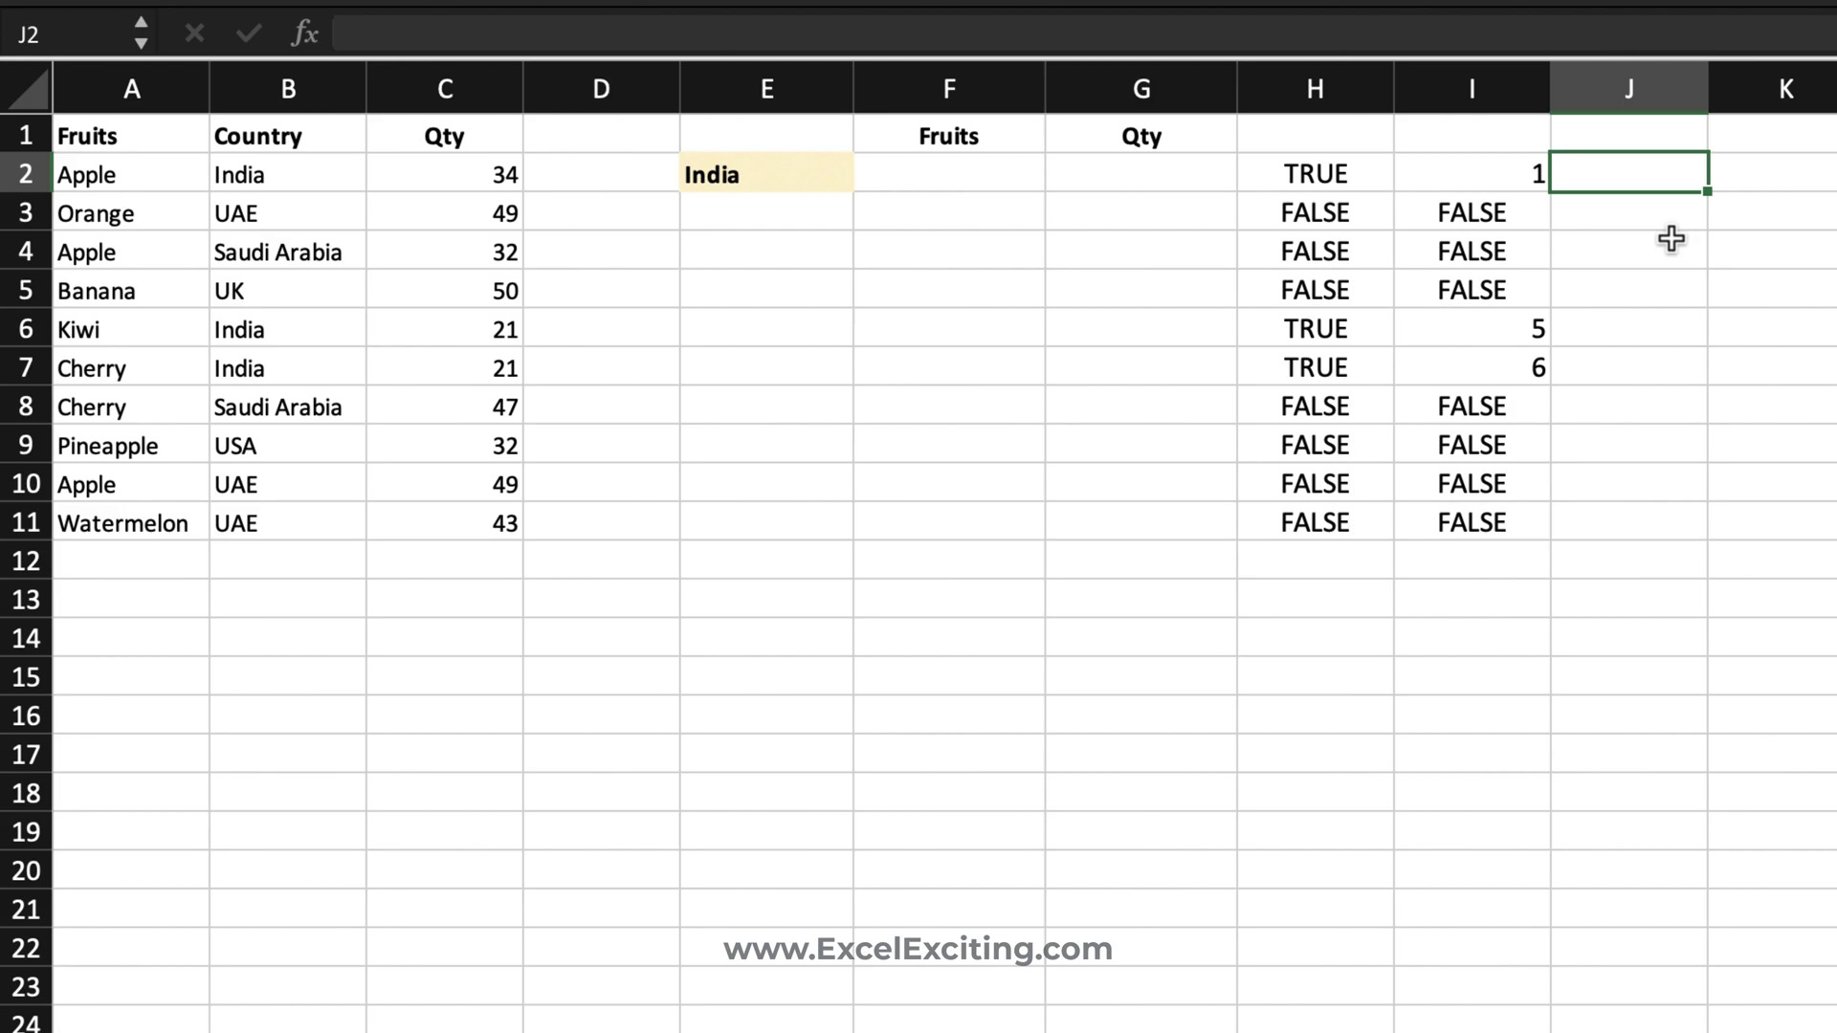
- Enter =SMALL(I2#,ROW(B2:B11)-1) in J2 to sort the matching positions ascending
type("=sm")
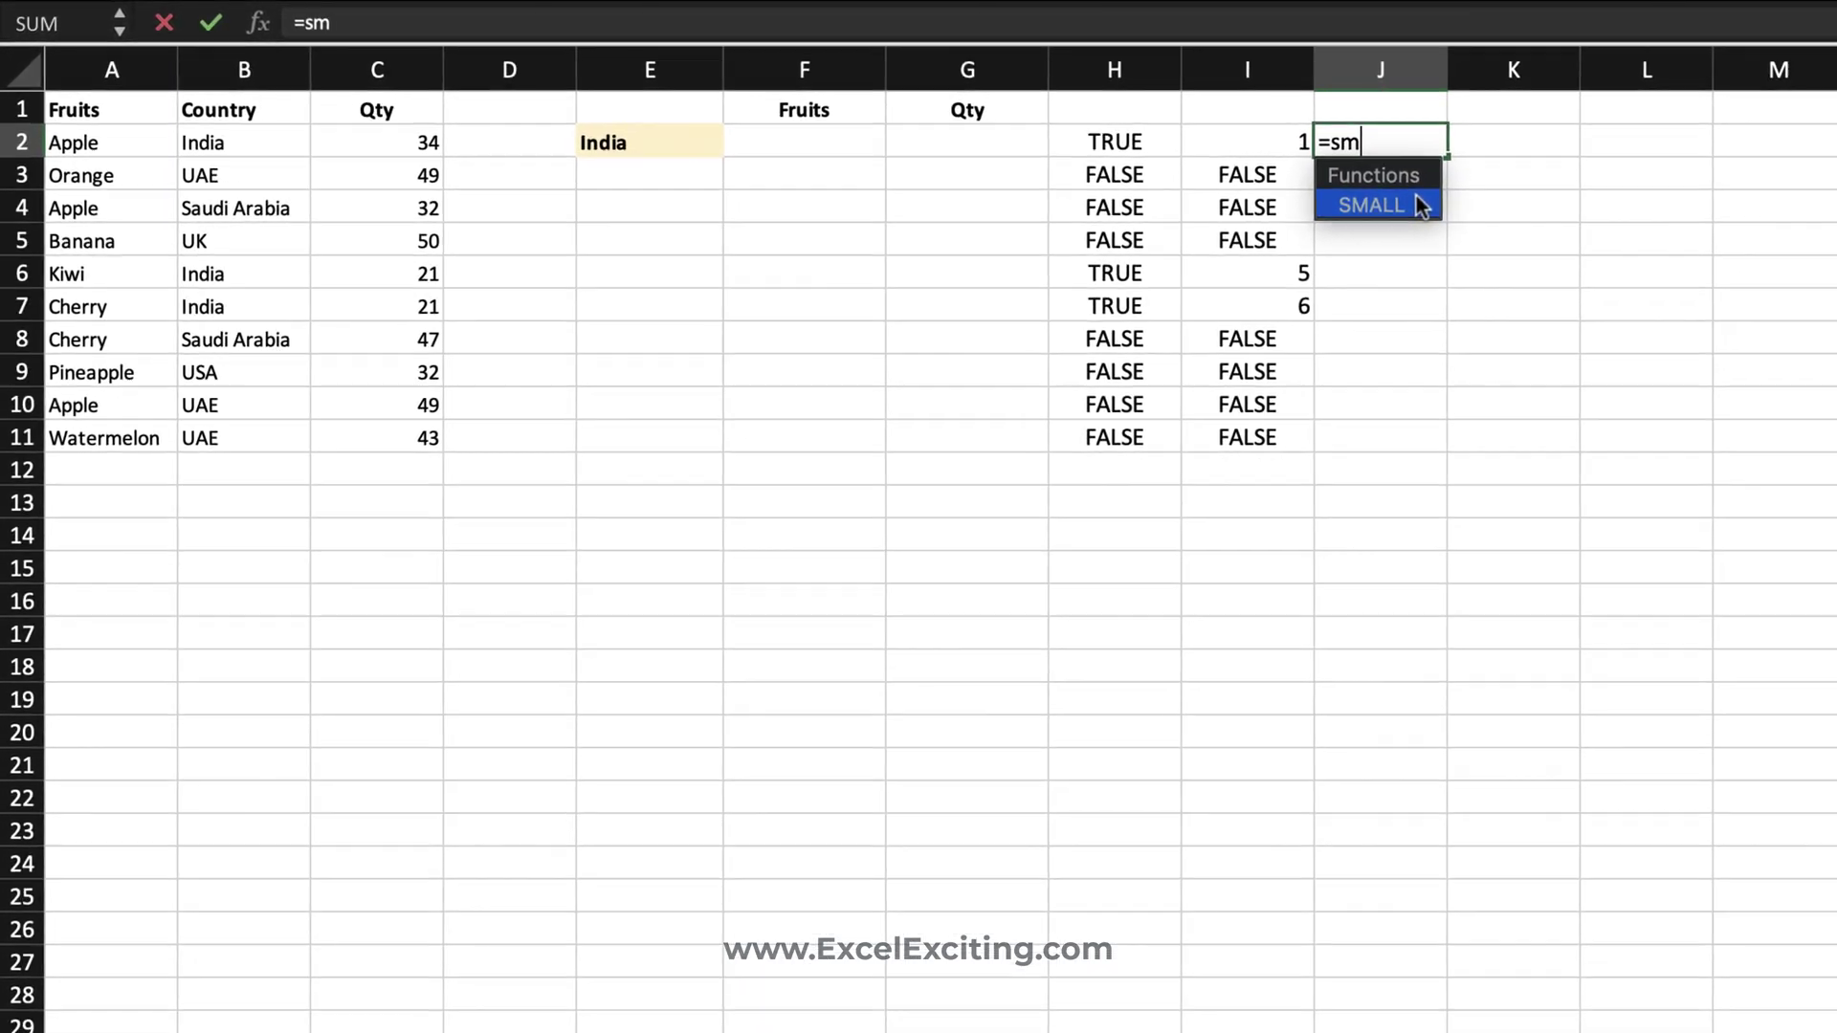
double_click(1414, 197)
left_click(1202, 133)
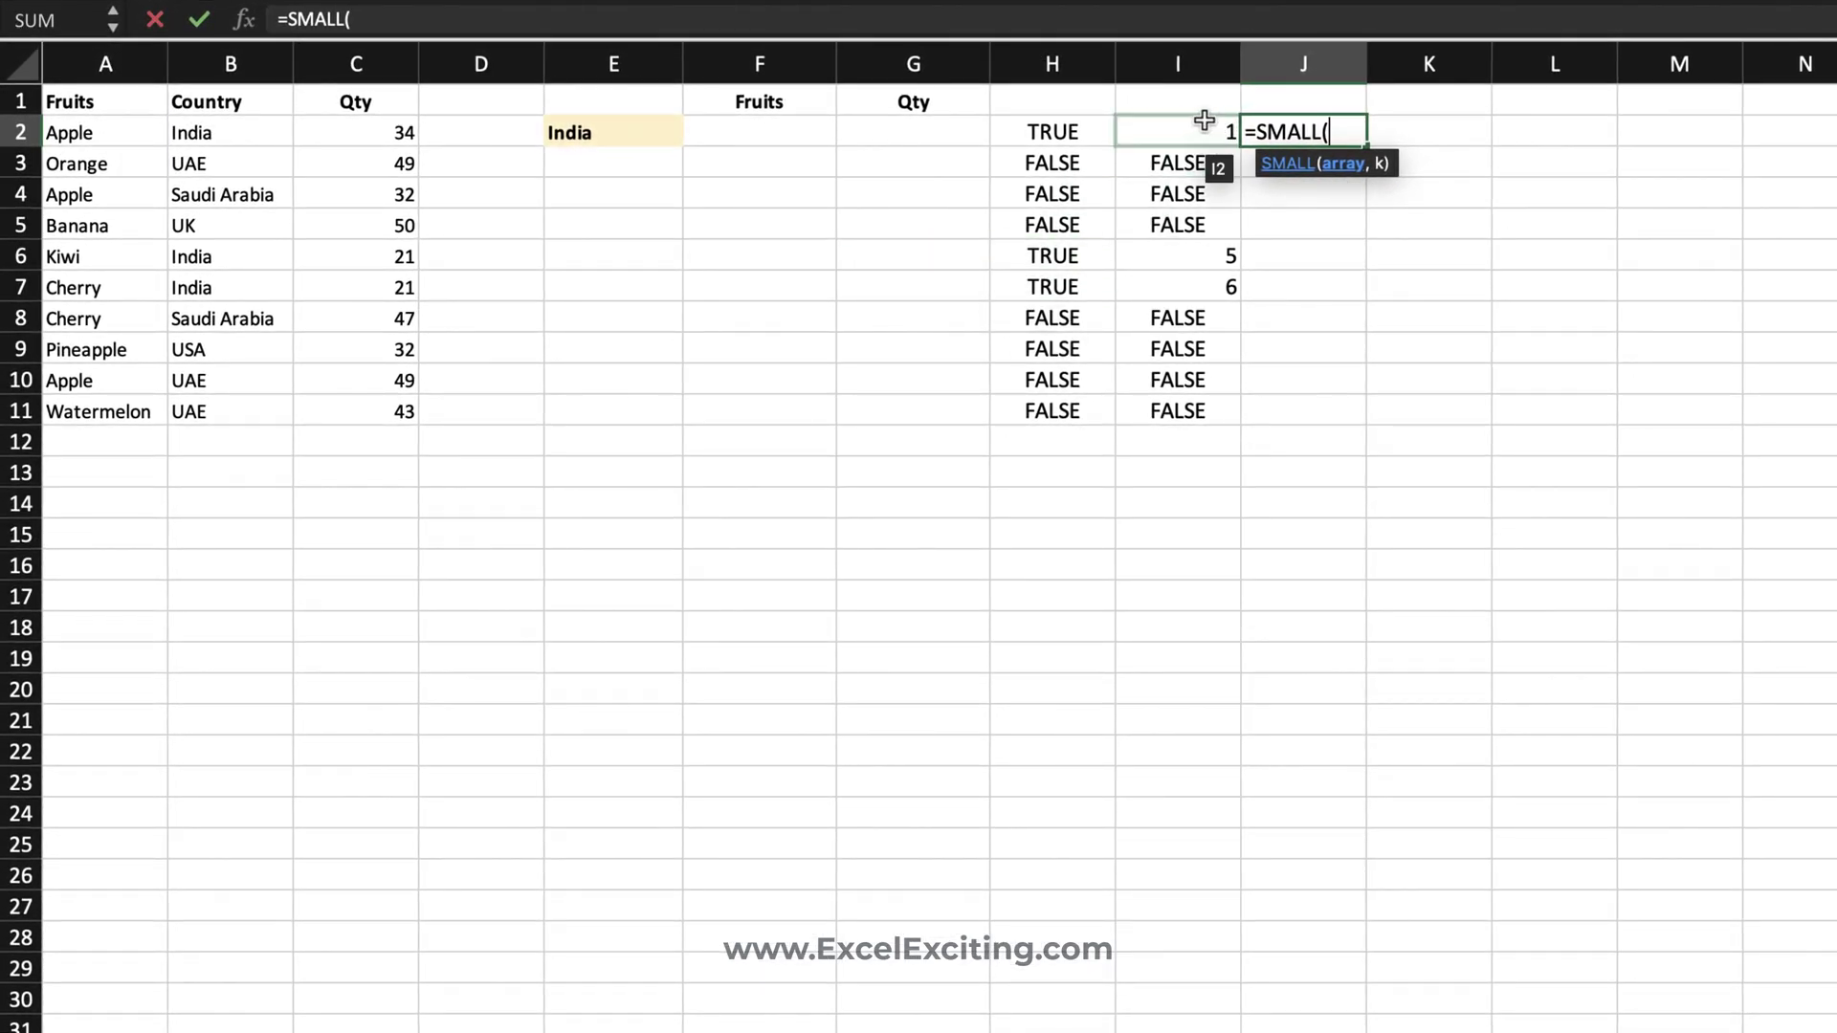
type("#")
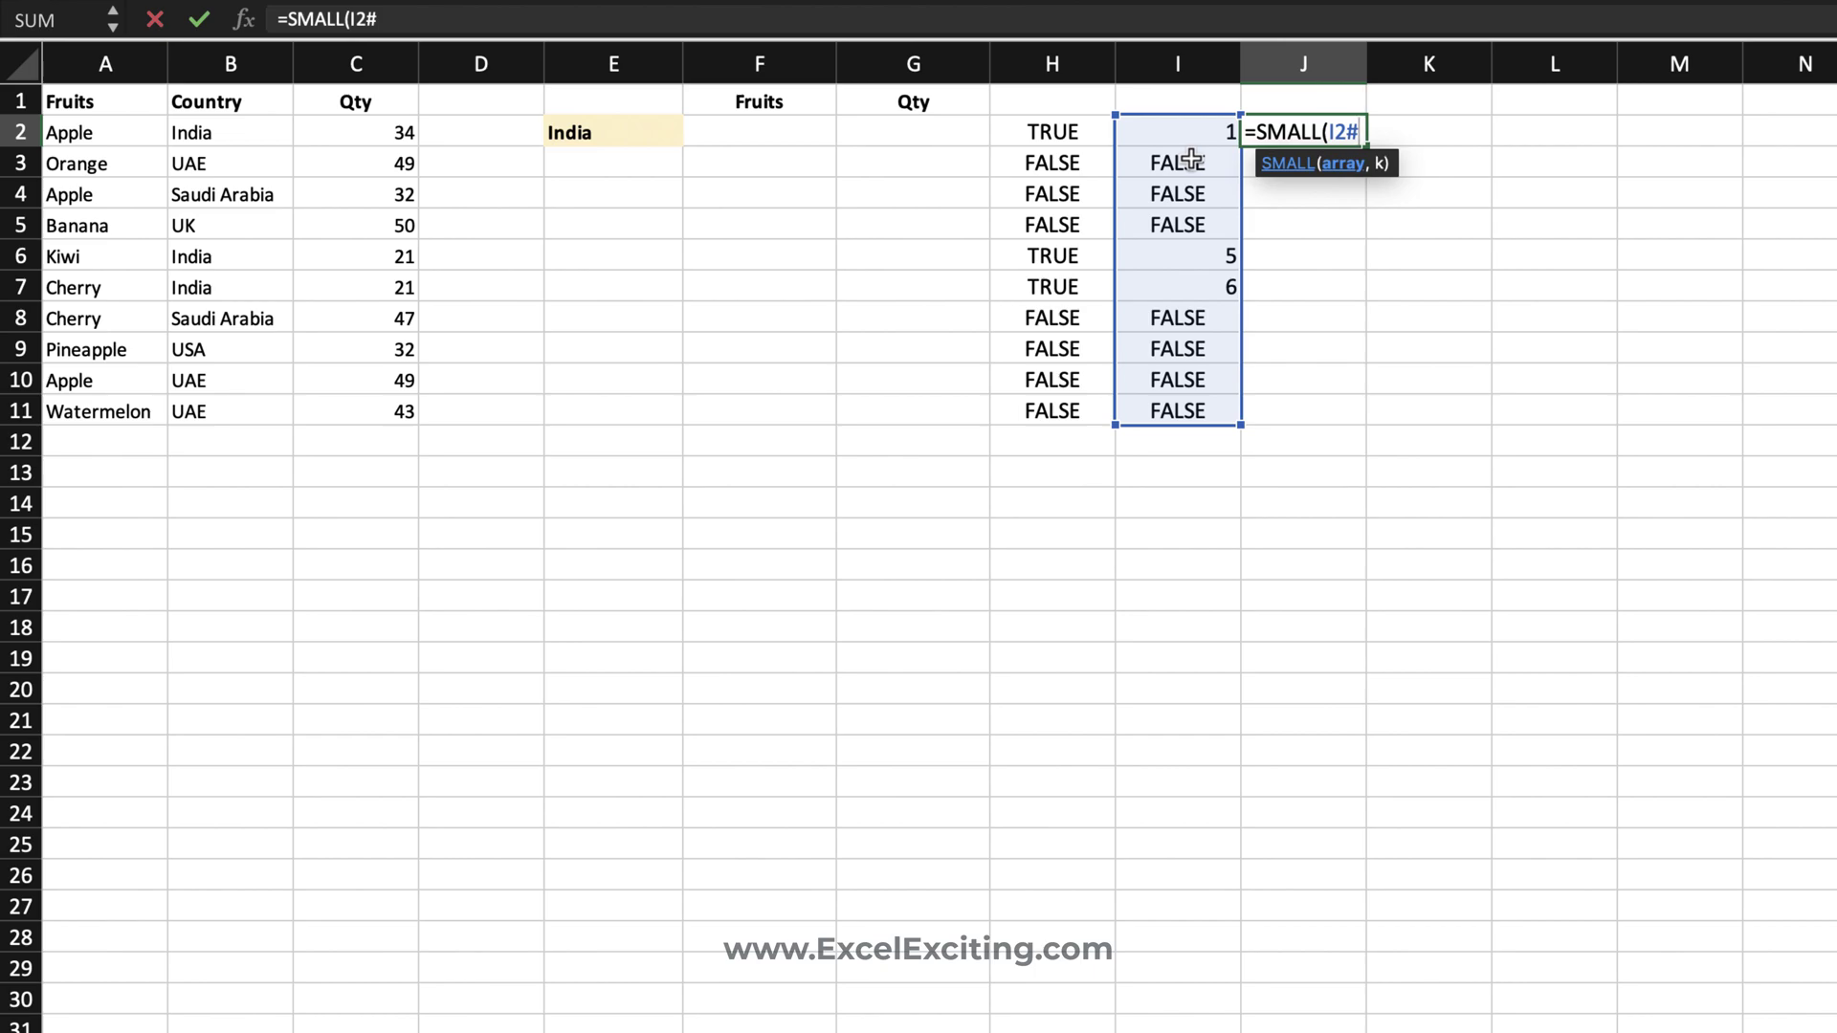
type(",row")
key("Tab")
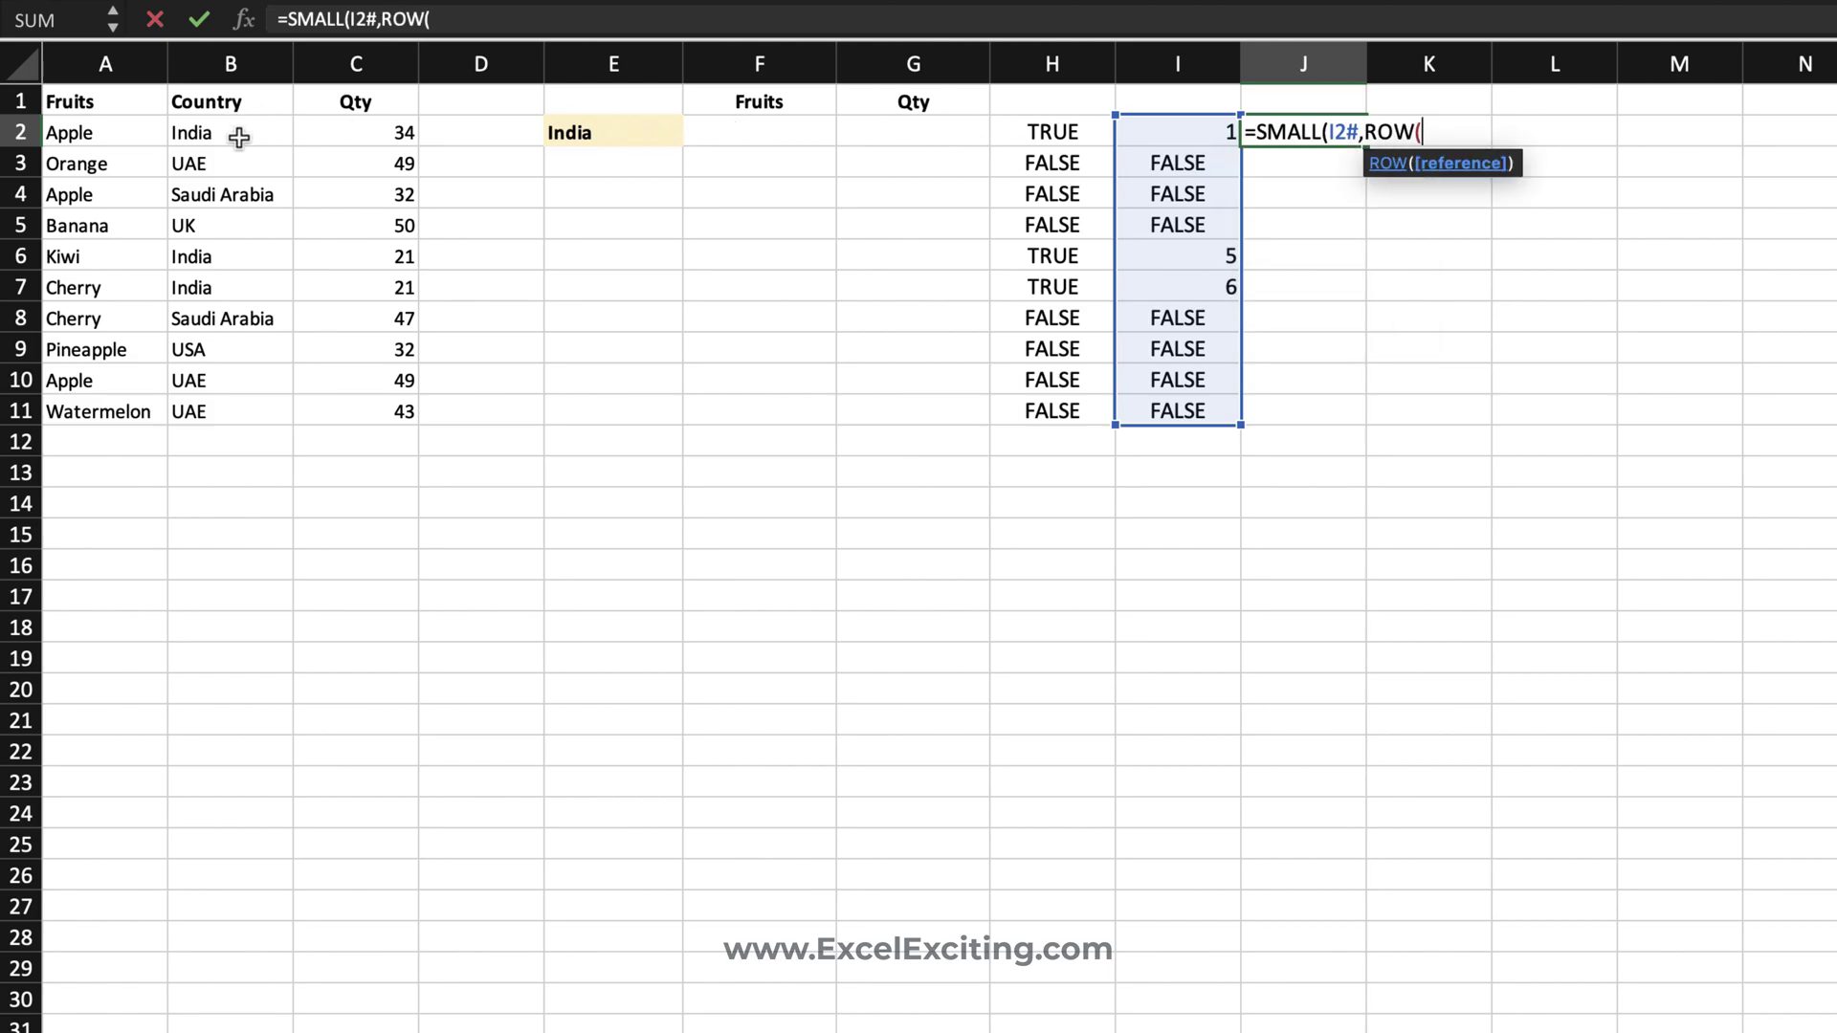
left_click_drag(238, 135, 210, 418)
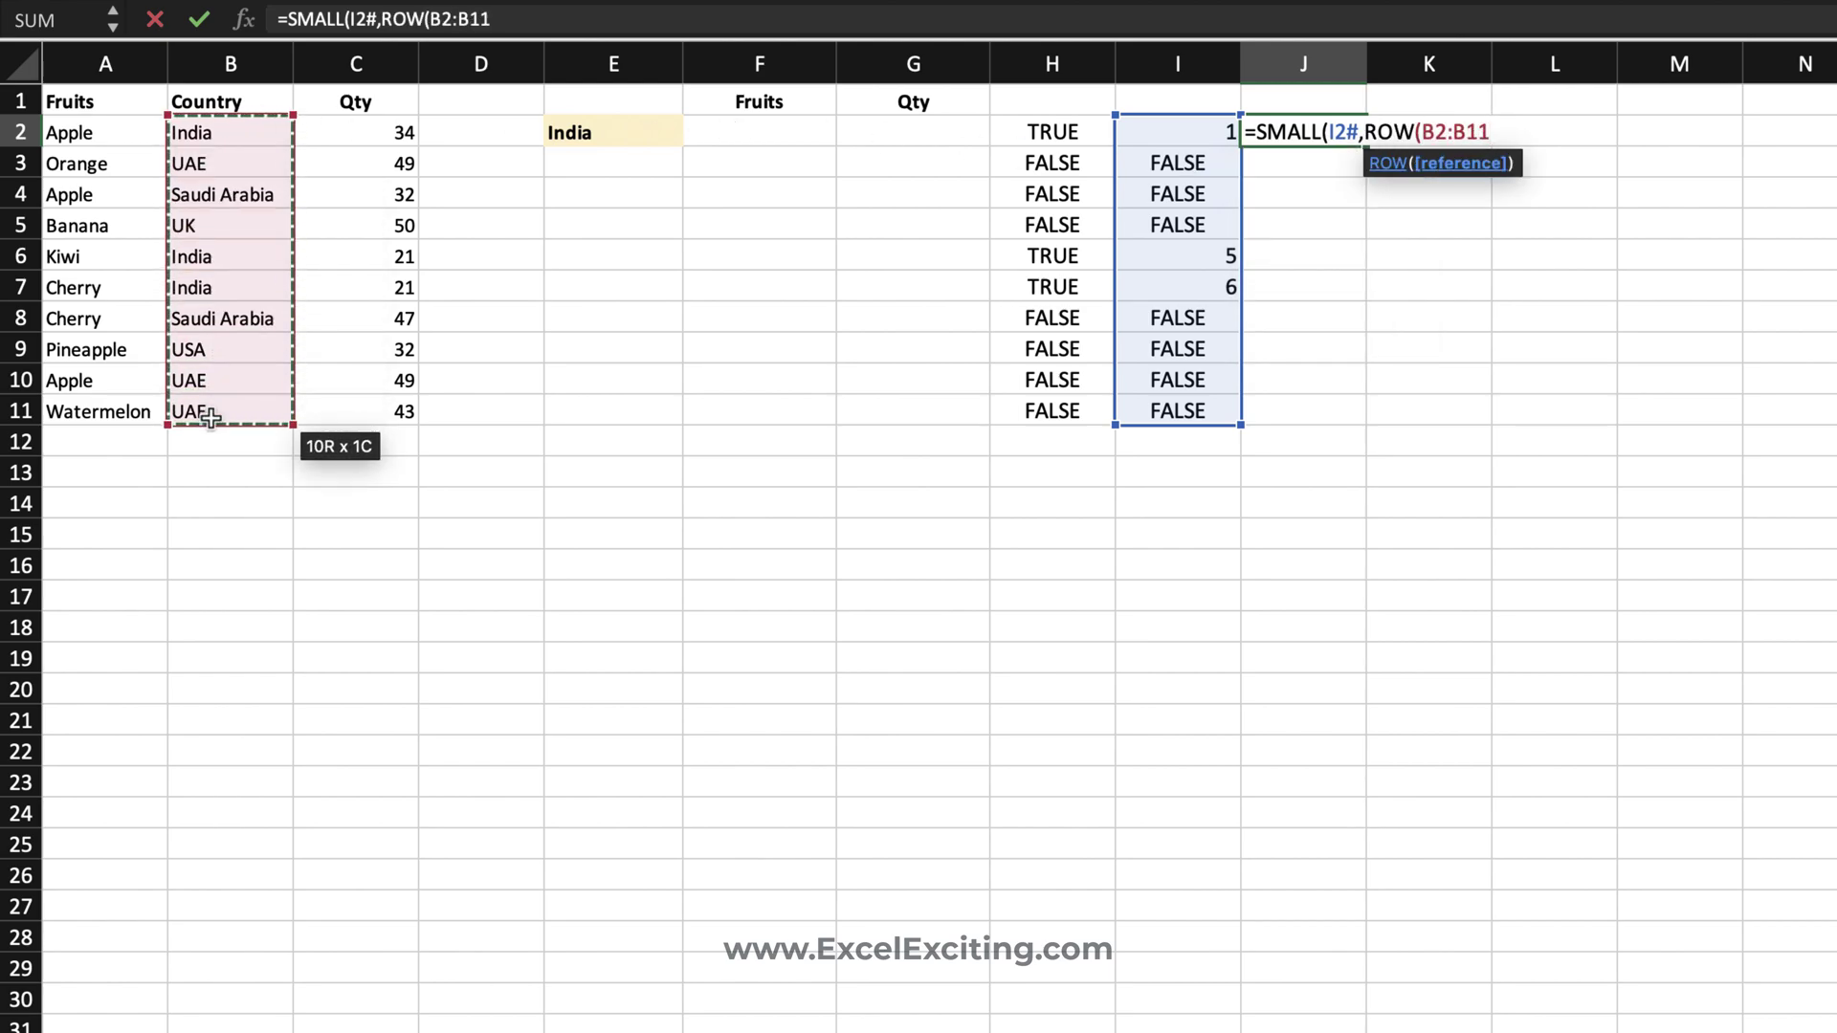
type(")-1")
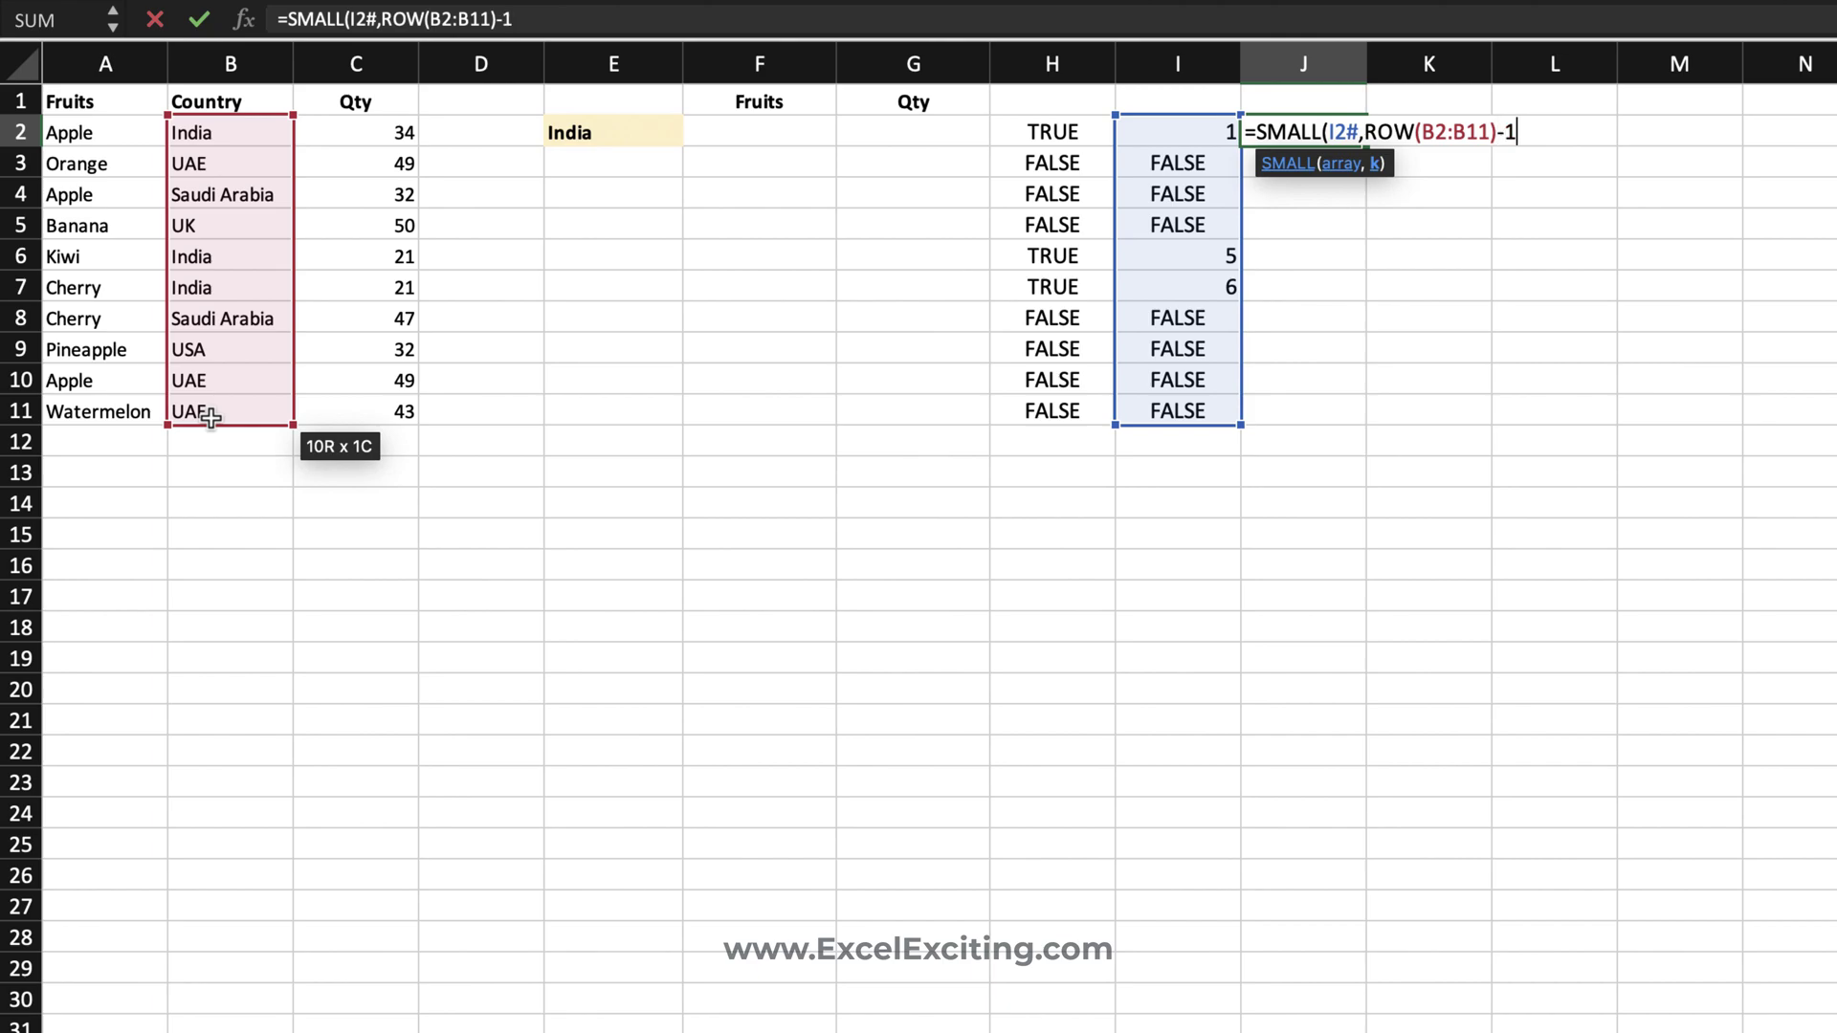
type(")")
key("Return")
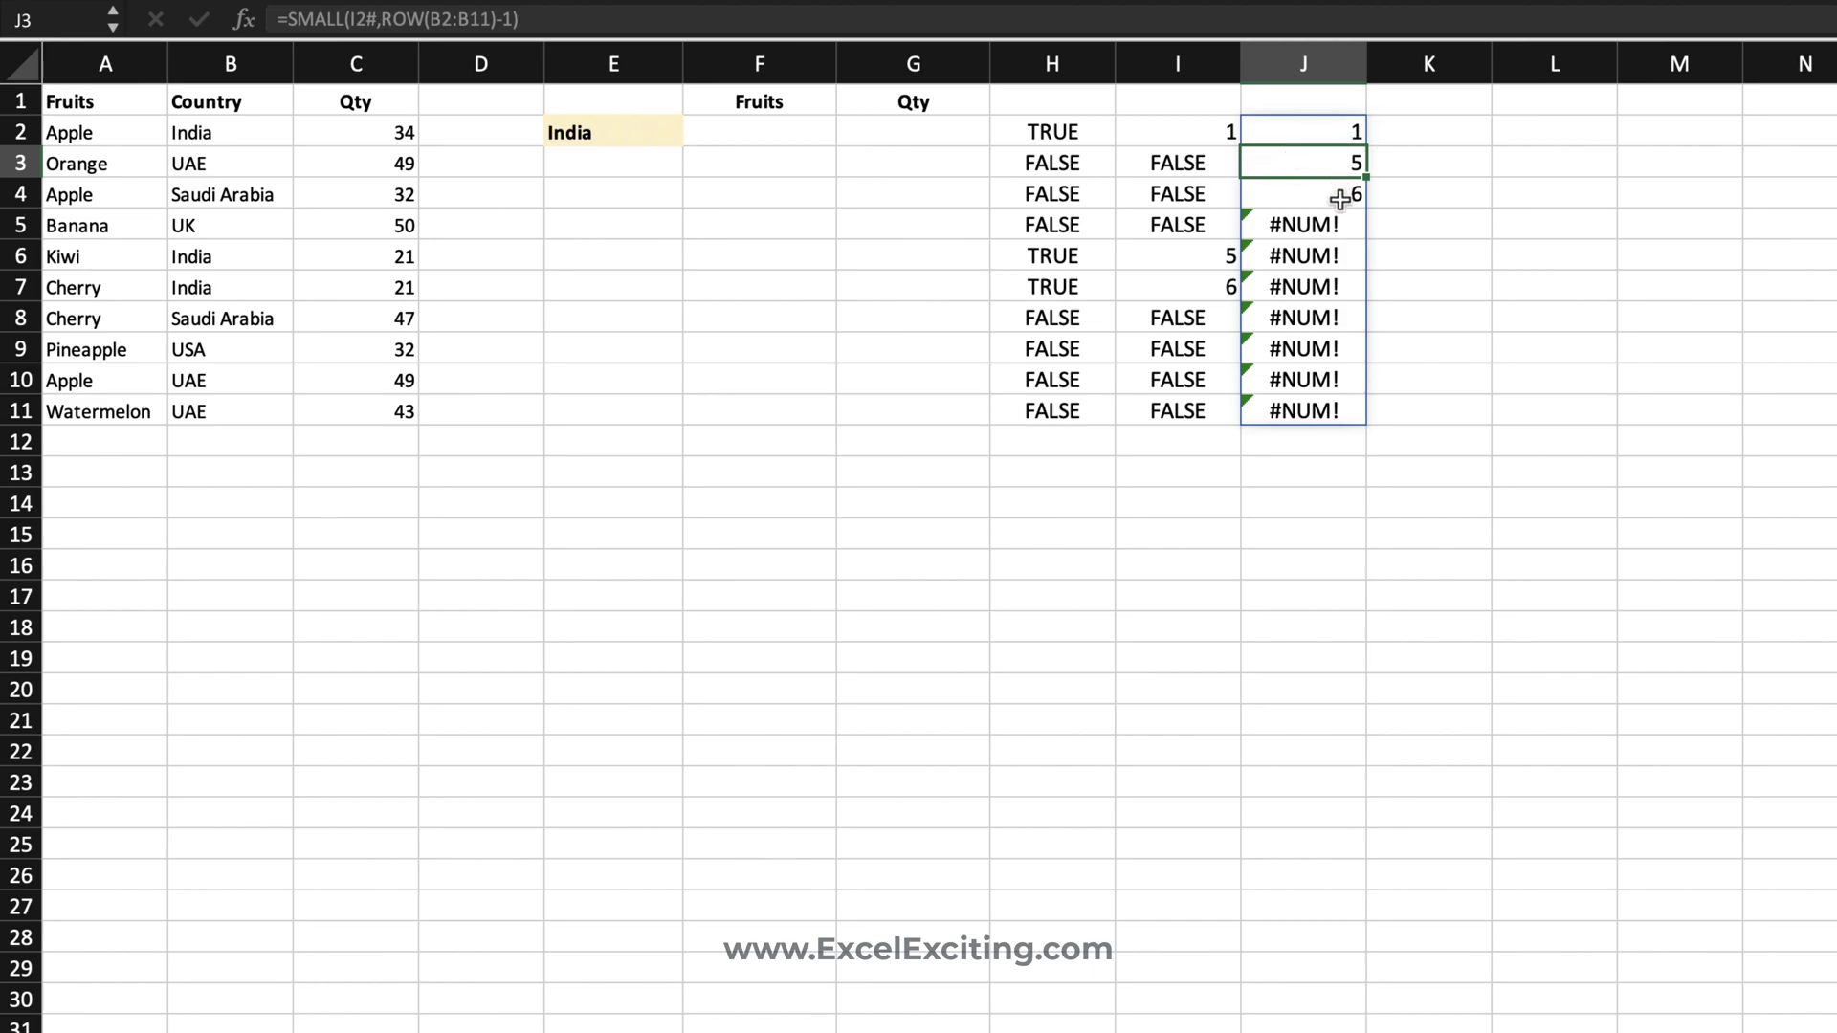
left_click(1425, 138)
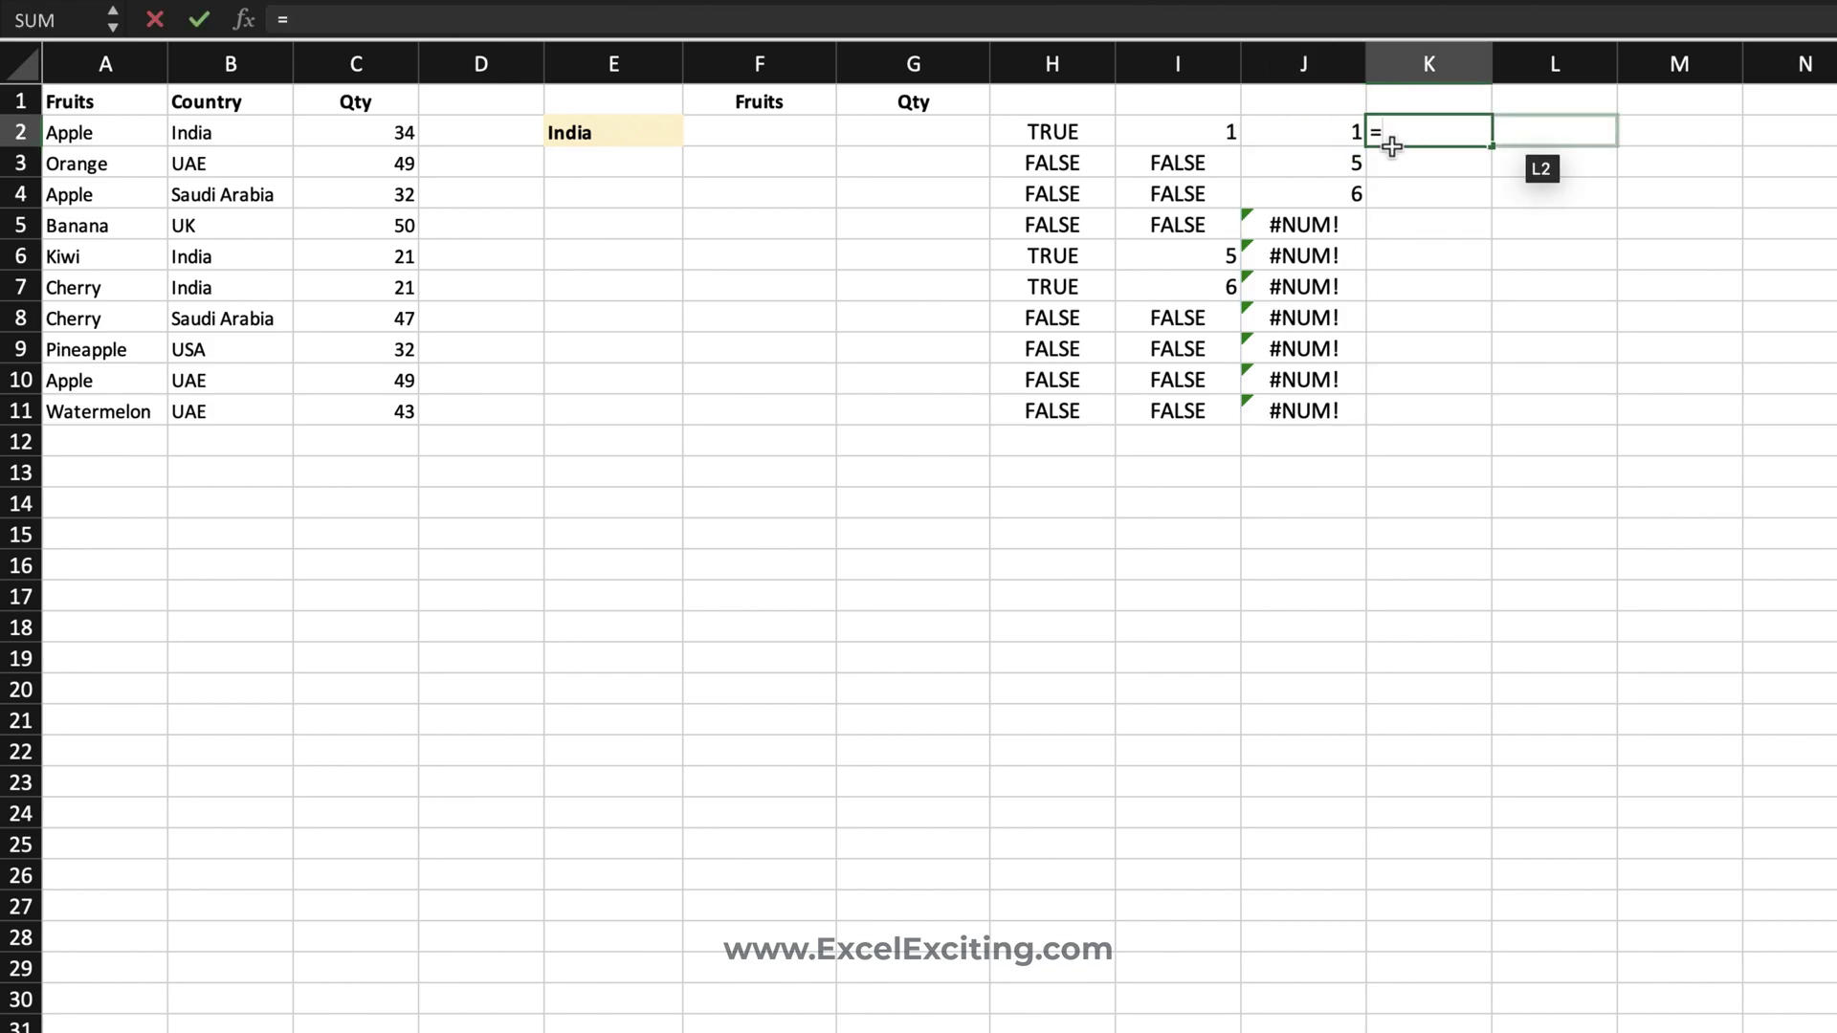
- Enter =INDEX($A$2:$C$11,J2#,{1,3}) in K2 to spill fruit and quantity for each match
type("INDEX(")
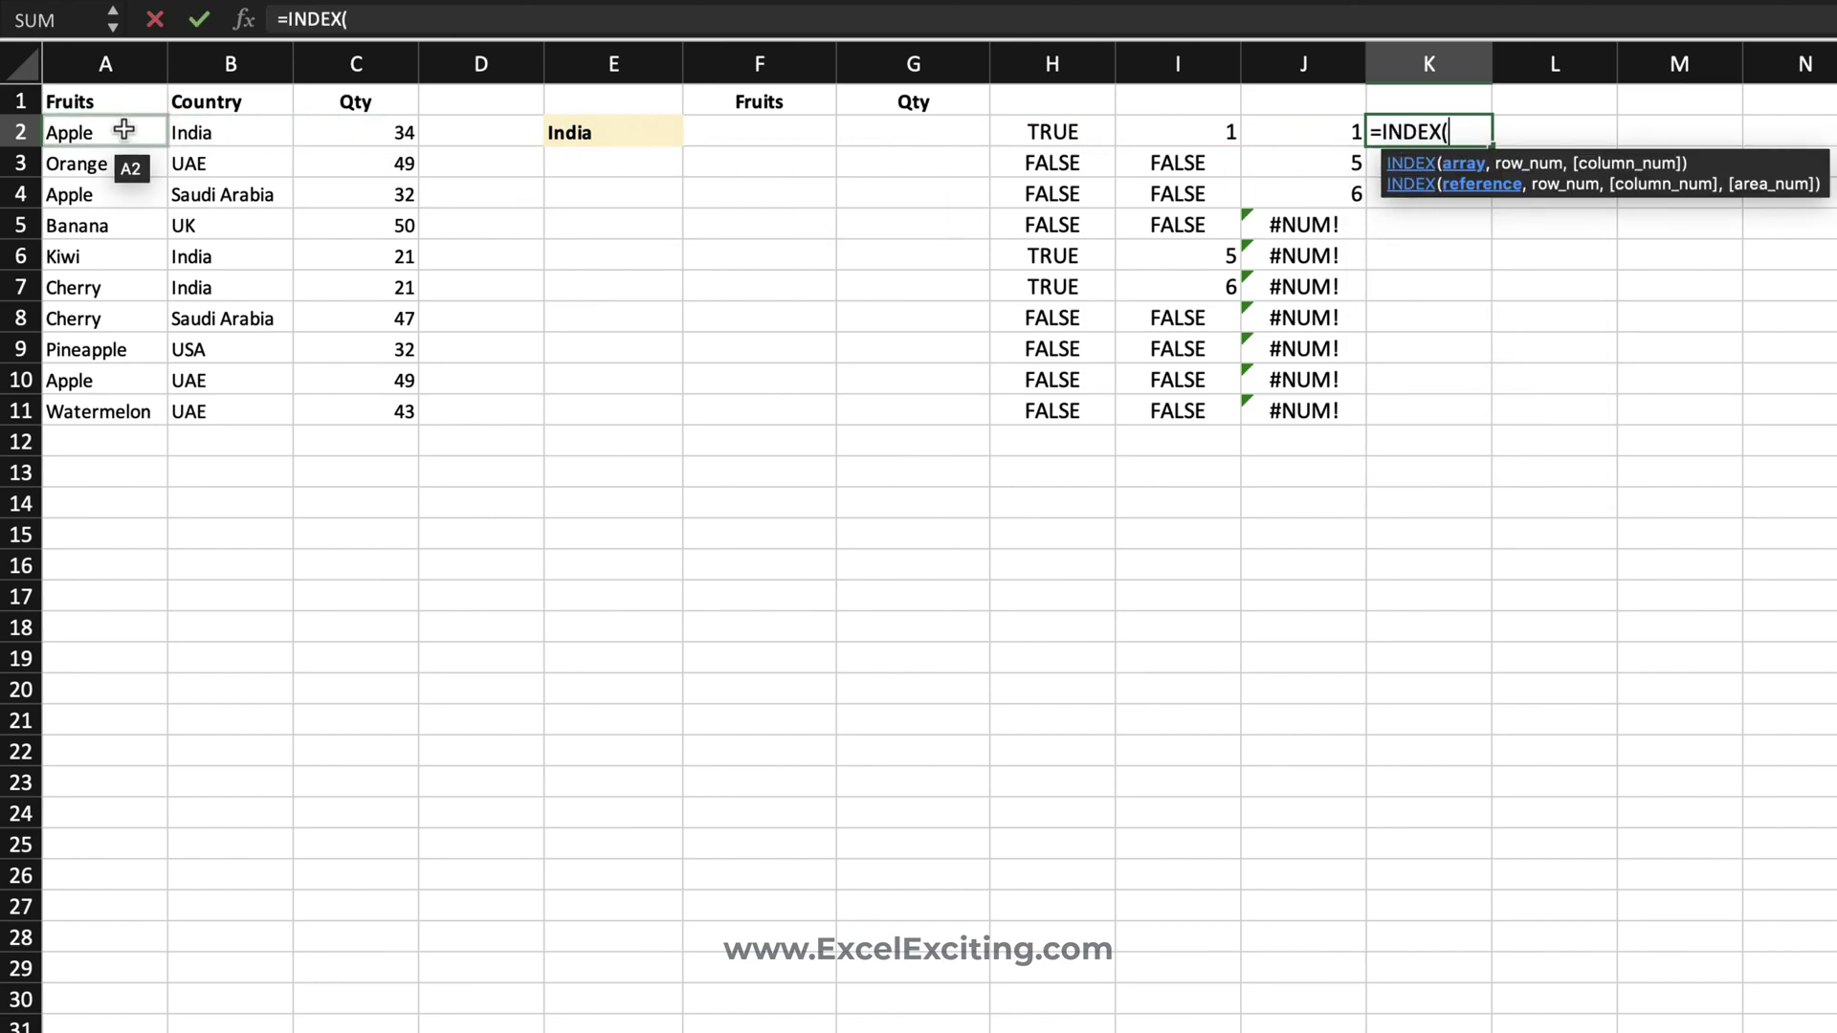
left_click_drag(127, 131, 322, 410)
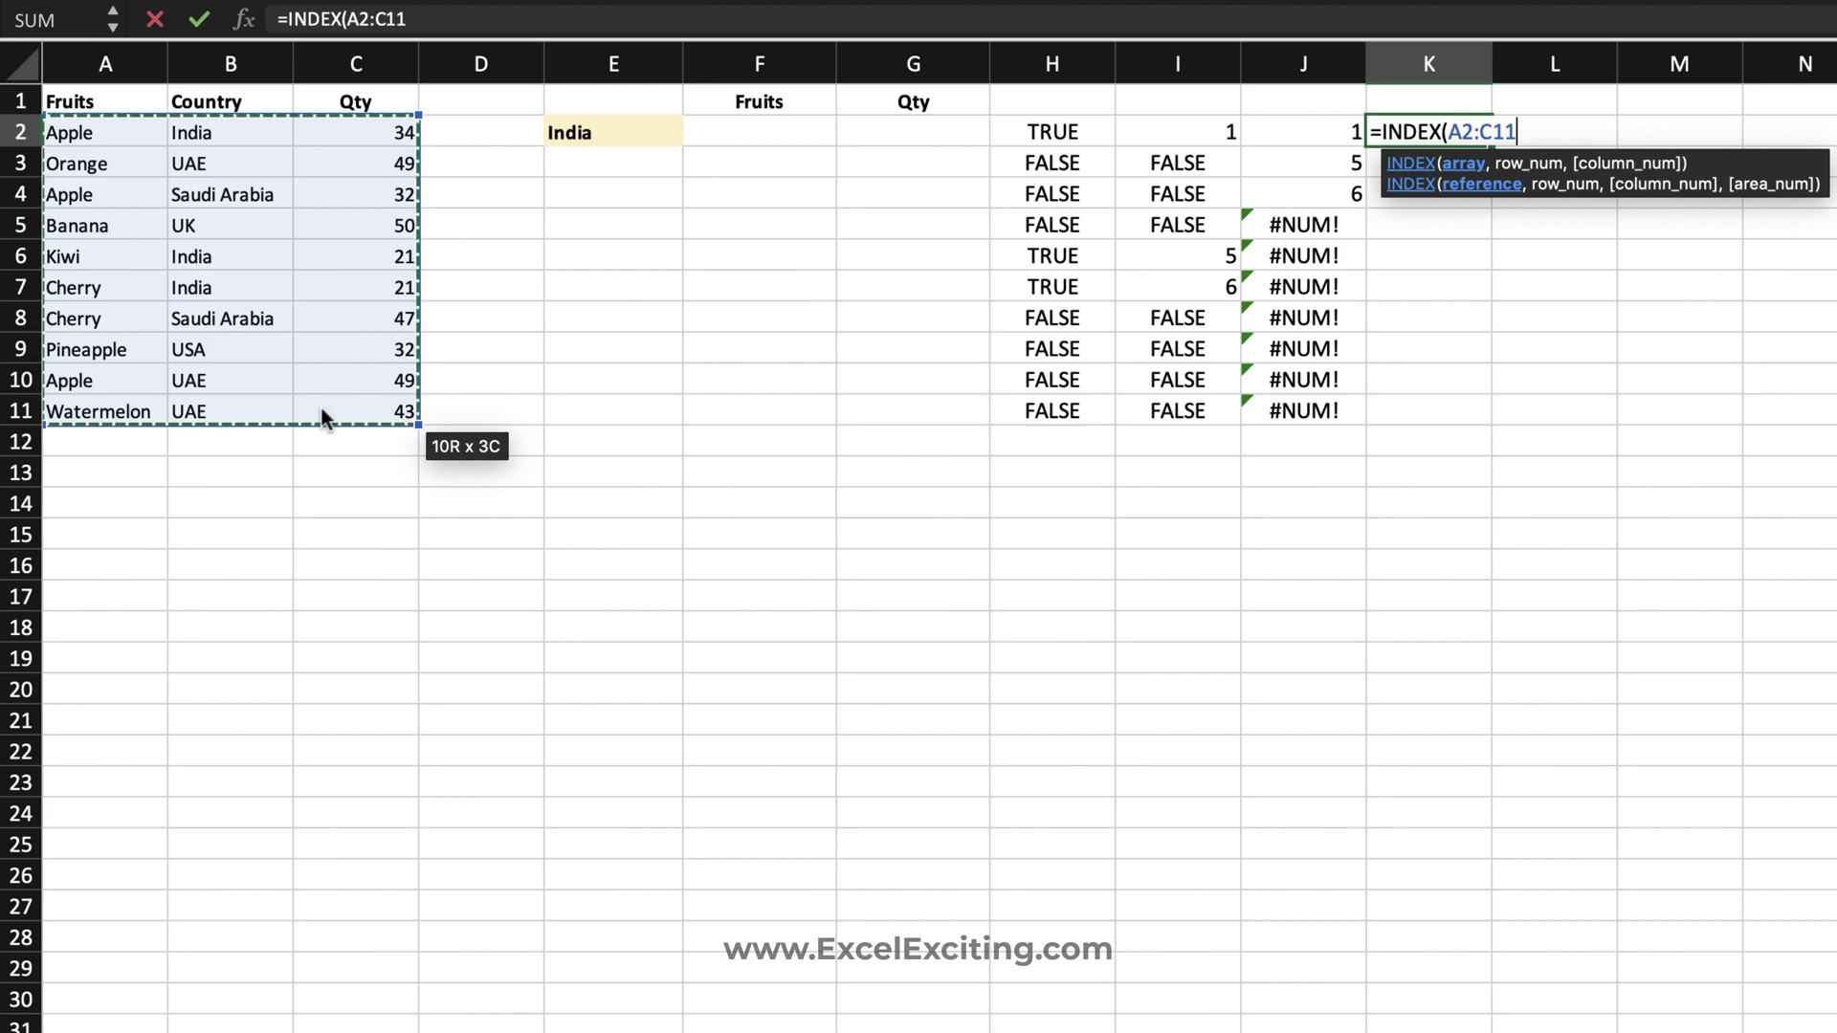
key("F4")
type(",")
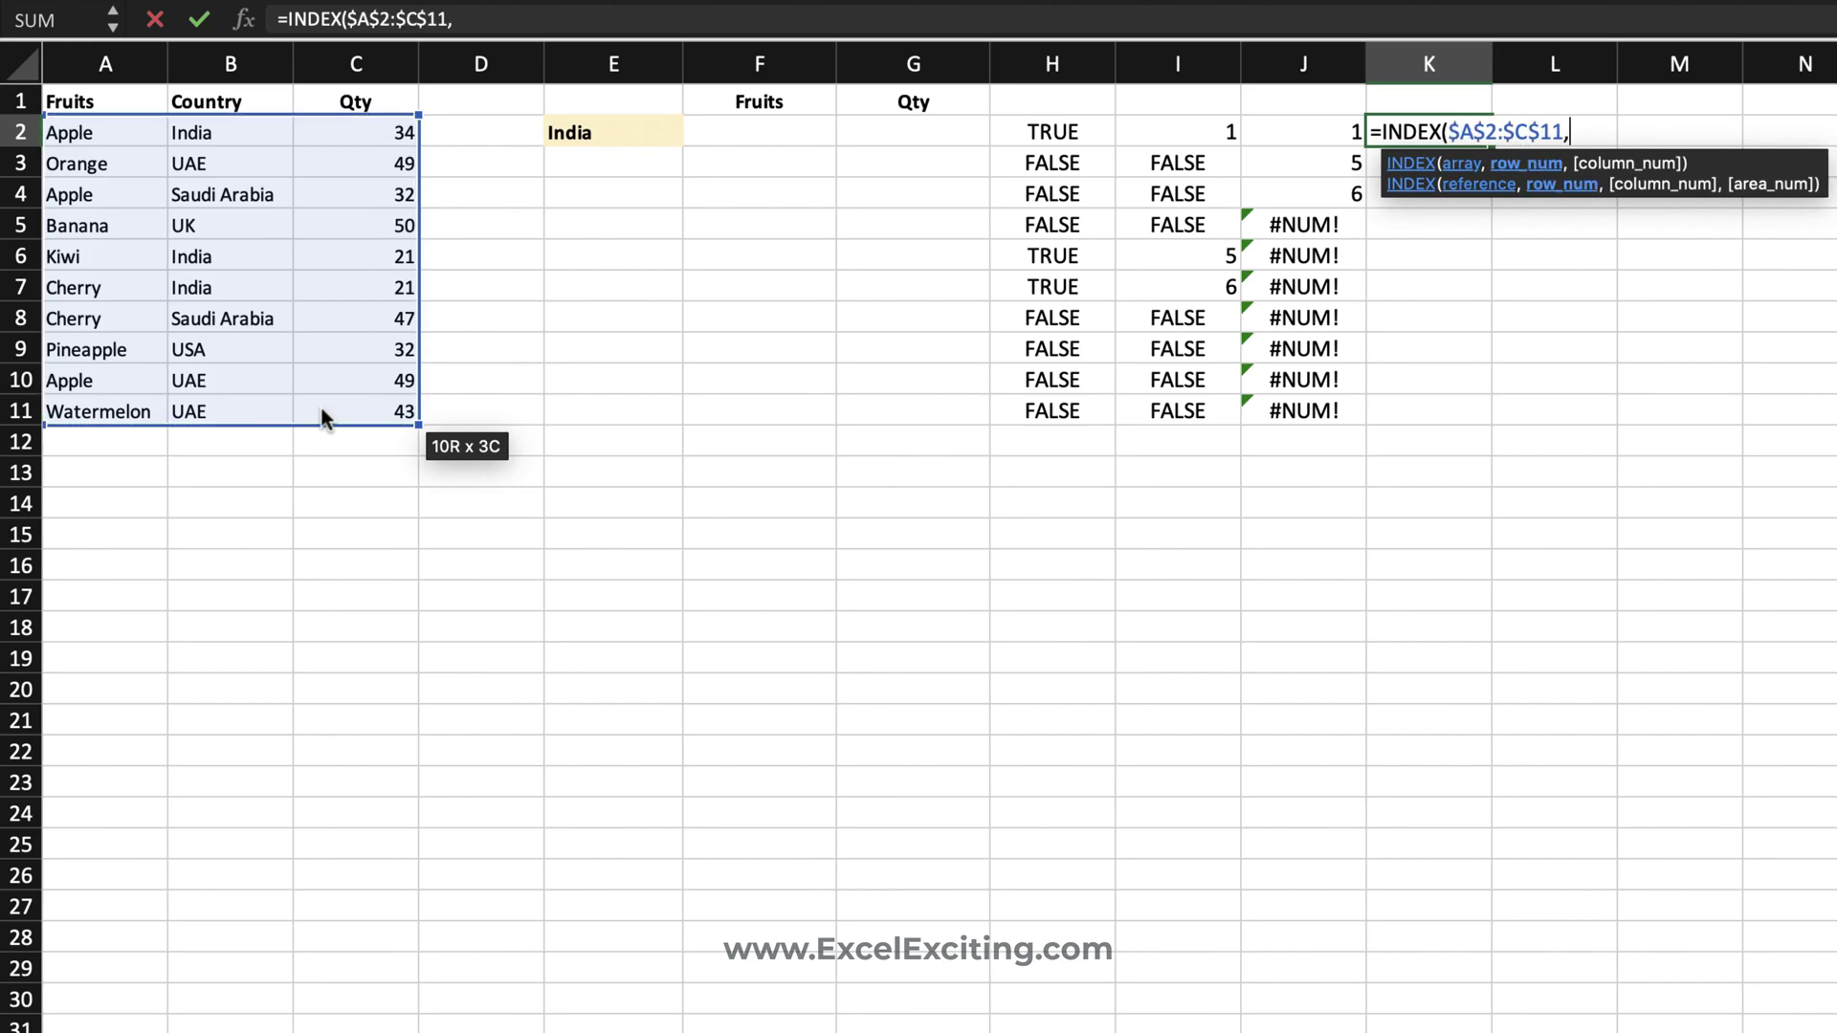
left_click(1271, 128)
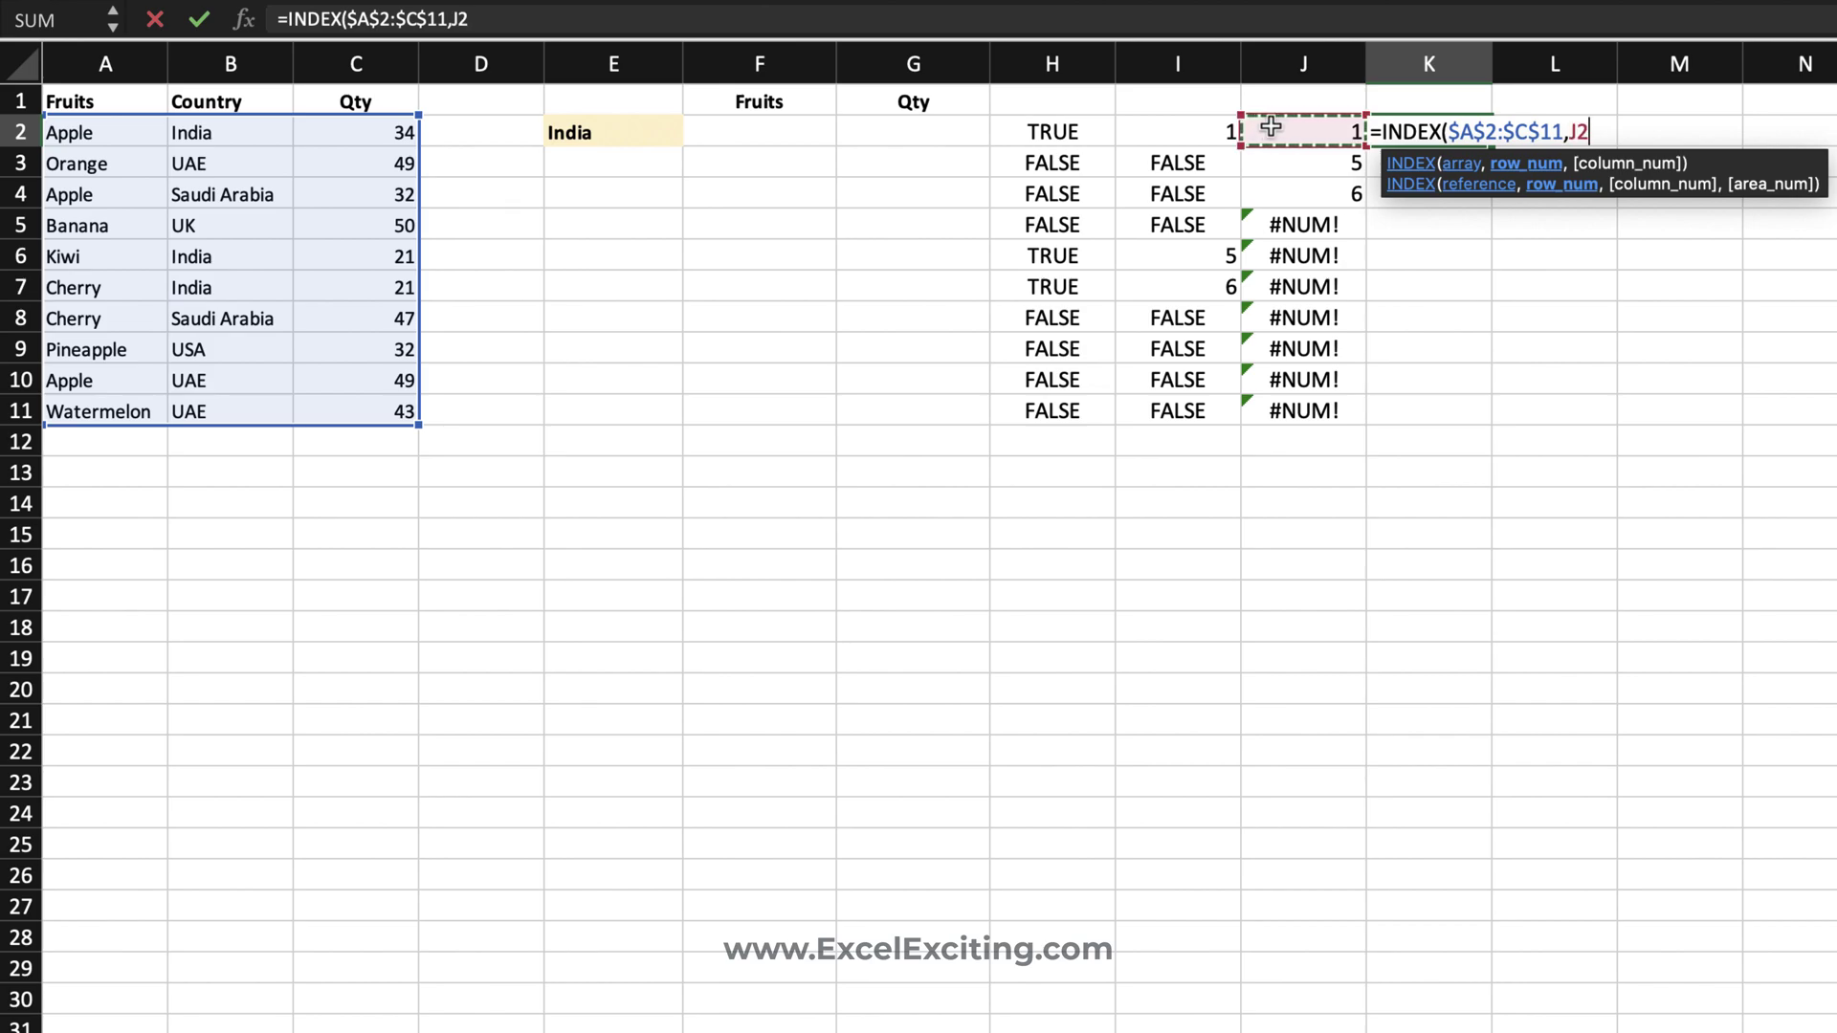
type("#")
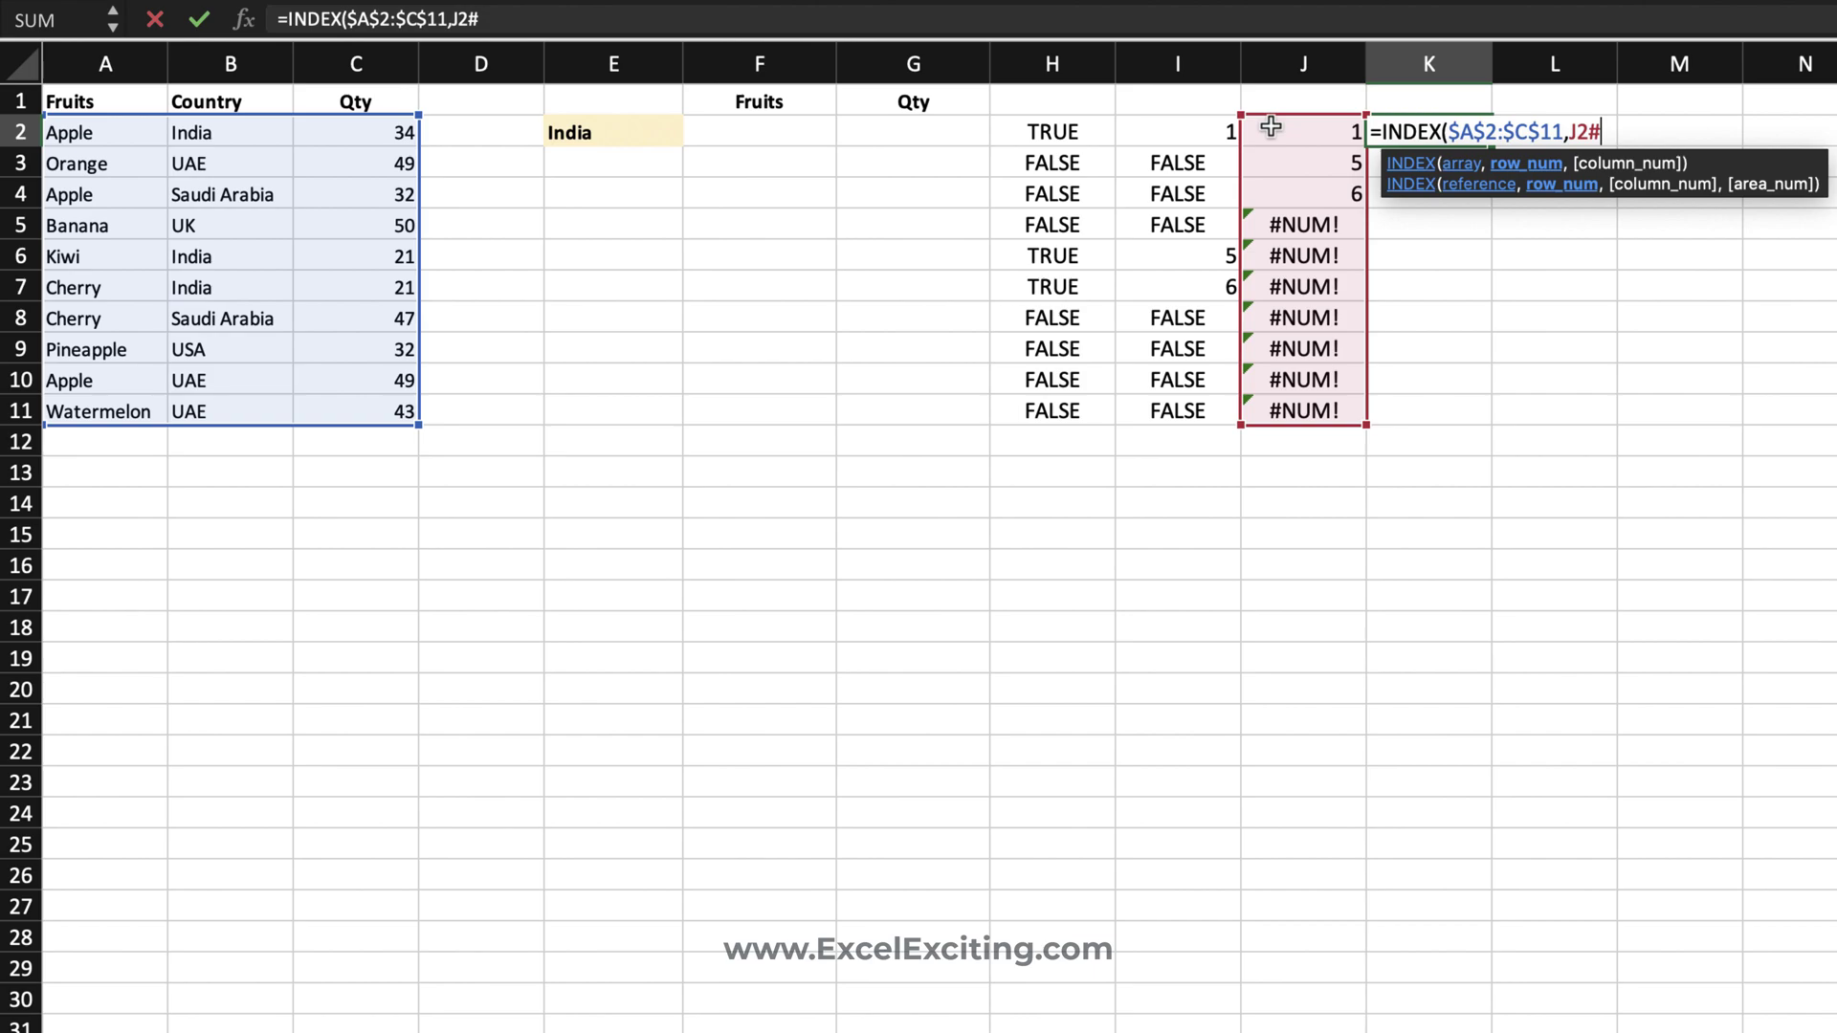
type(",")
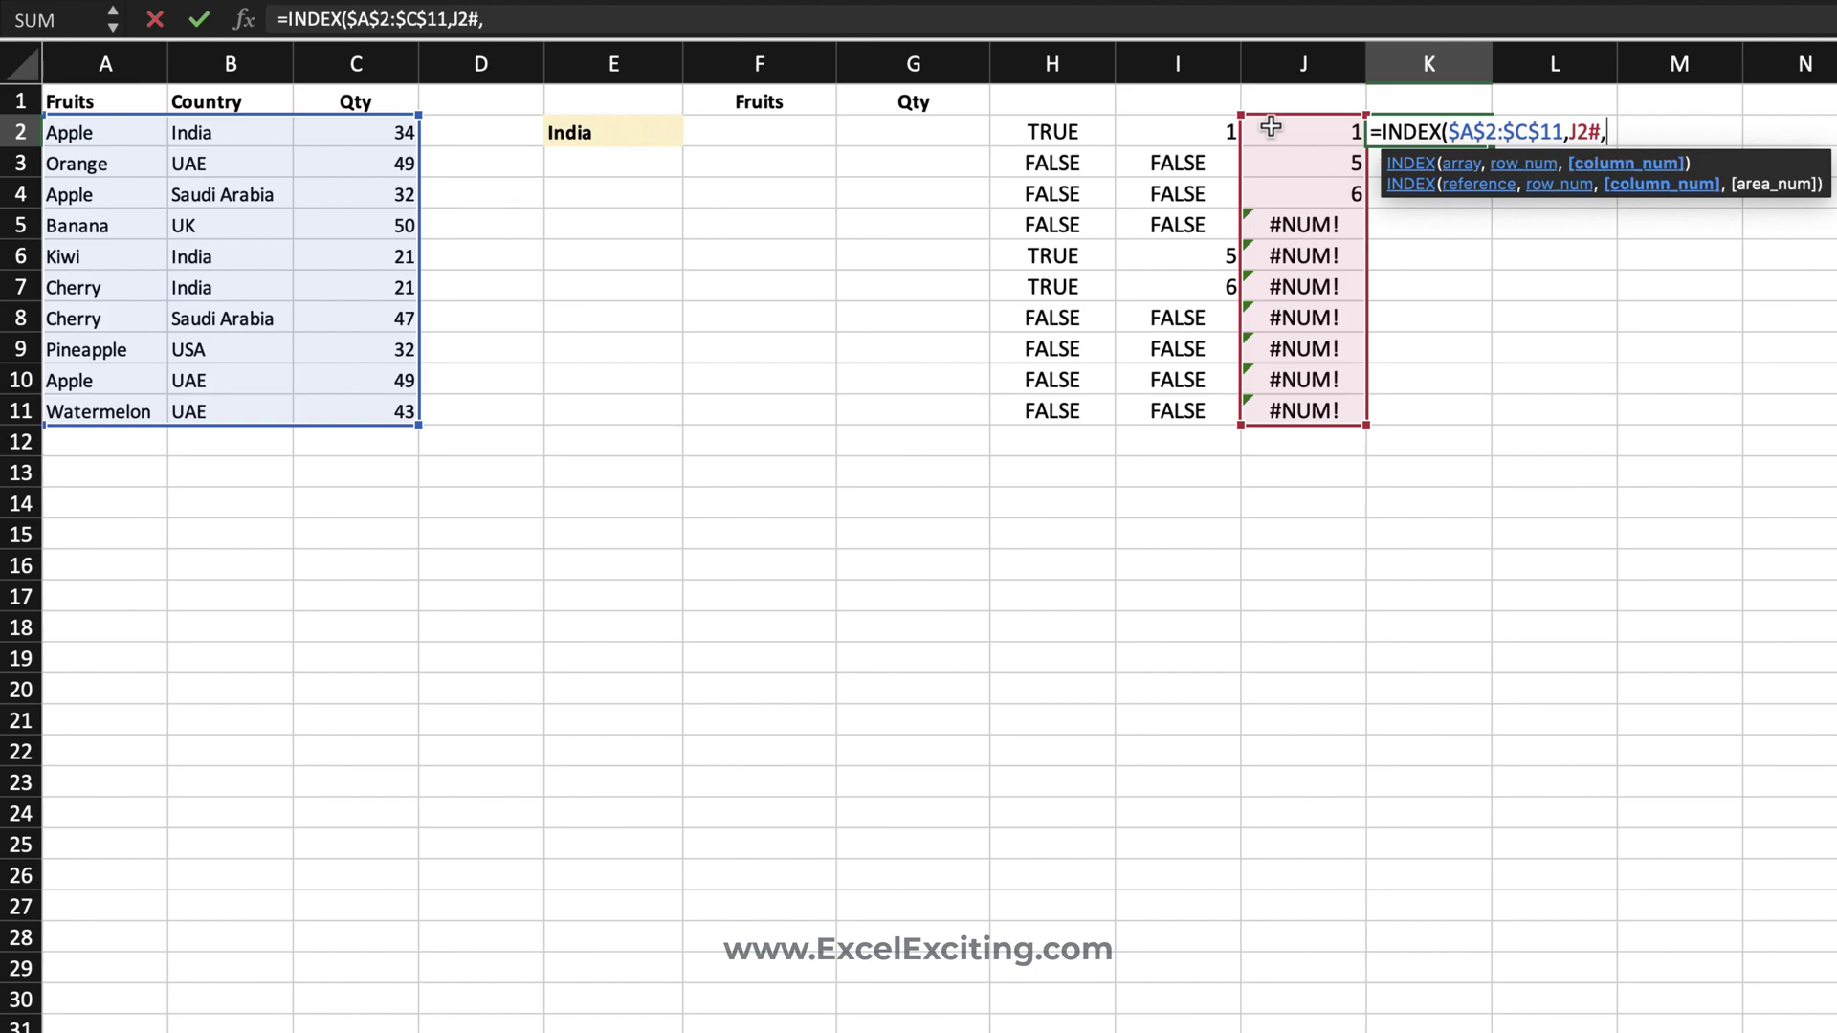
type("{")
type("1,3}")
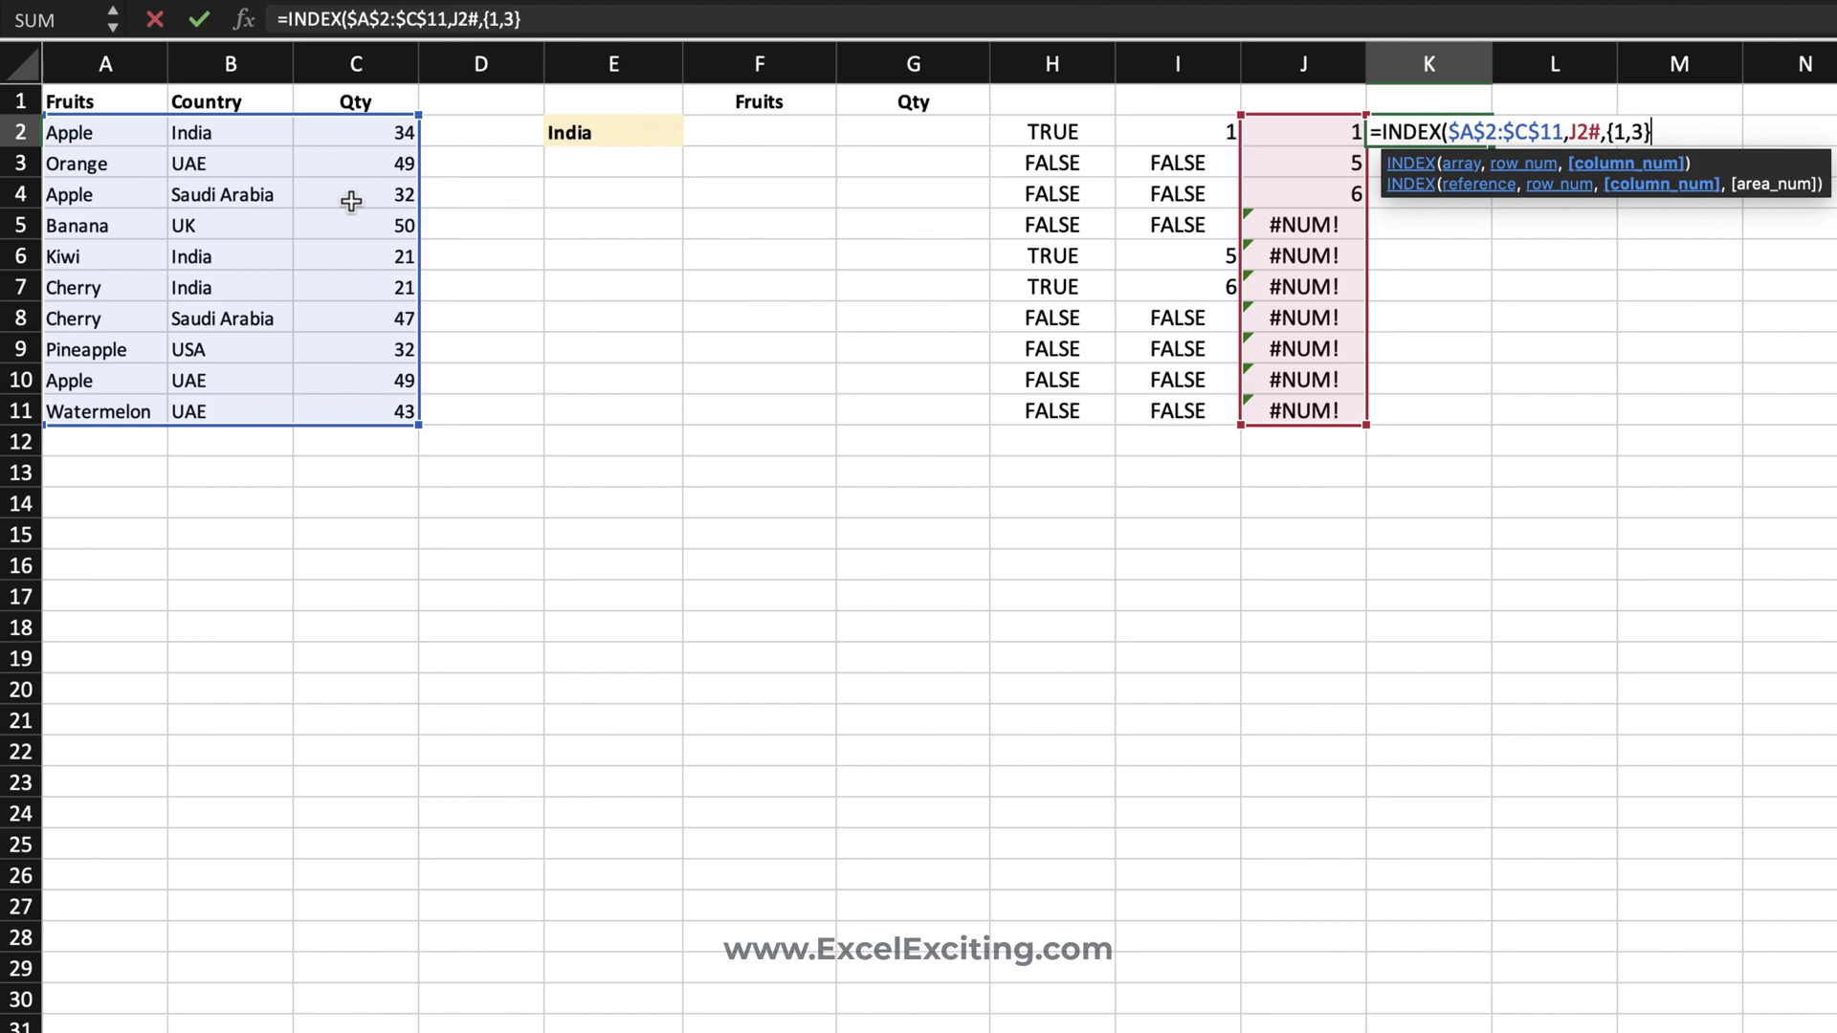
type(")")
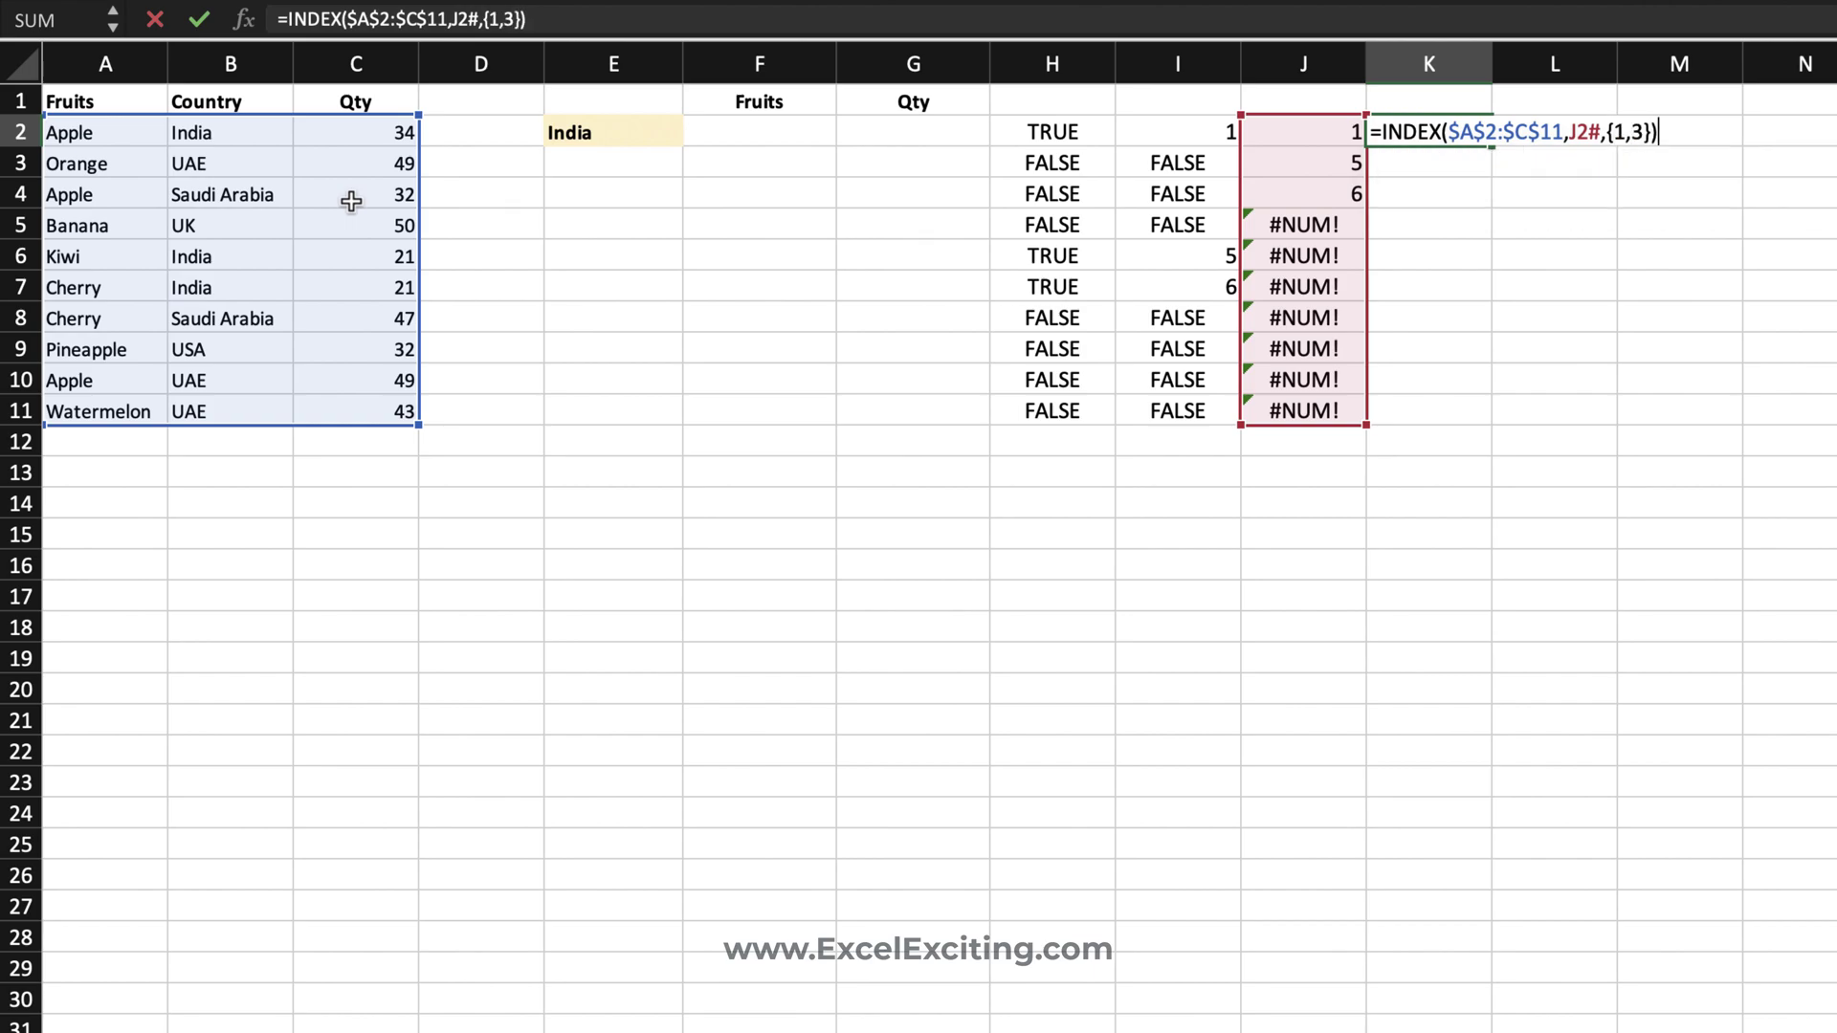
key("Return")
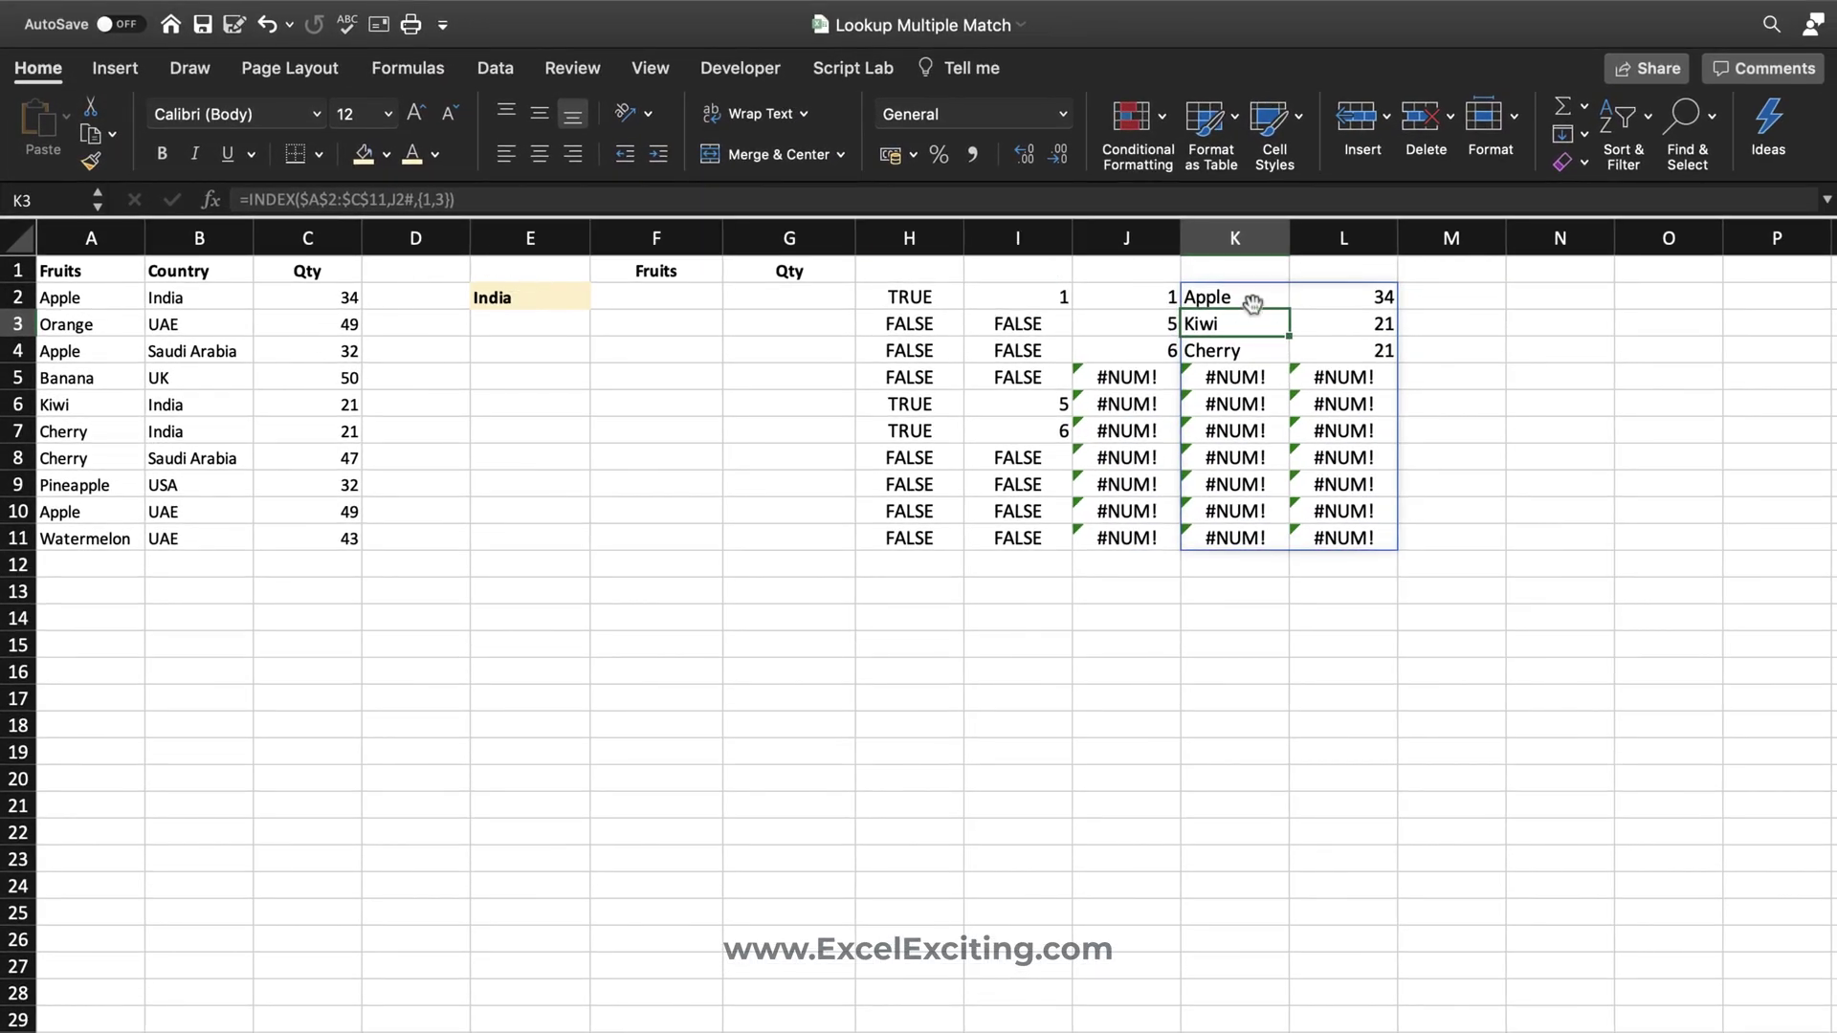
- Enter =IFERROR(K2#,"") in M2 to show Apple 34, Kiwi 21, Cherry 21 without errors
left_click(1252, 300)
left_click(1468, 297)
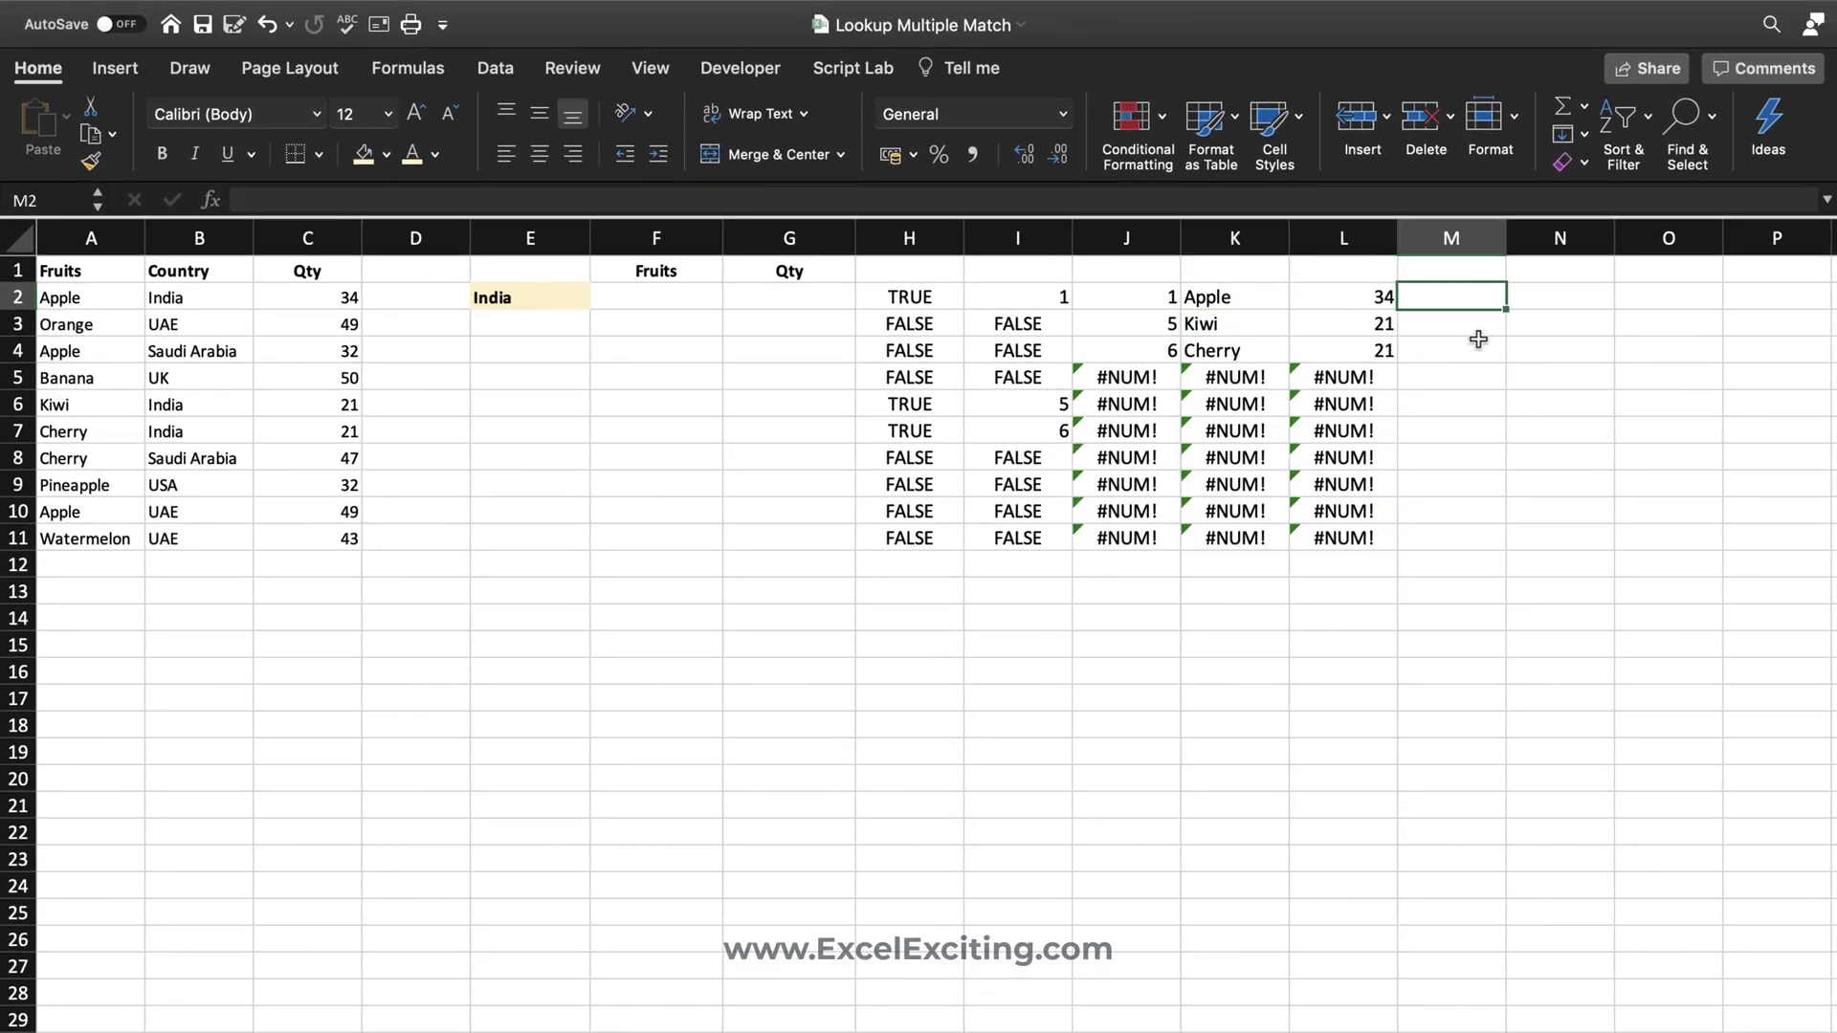
type("=if")
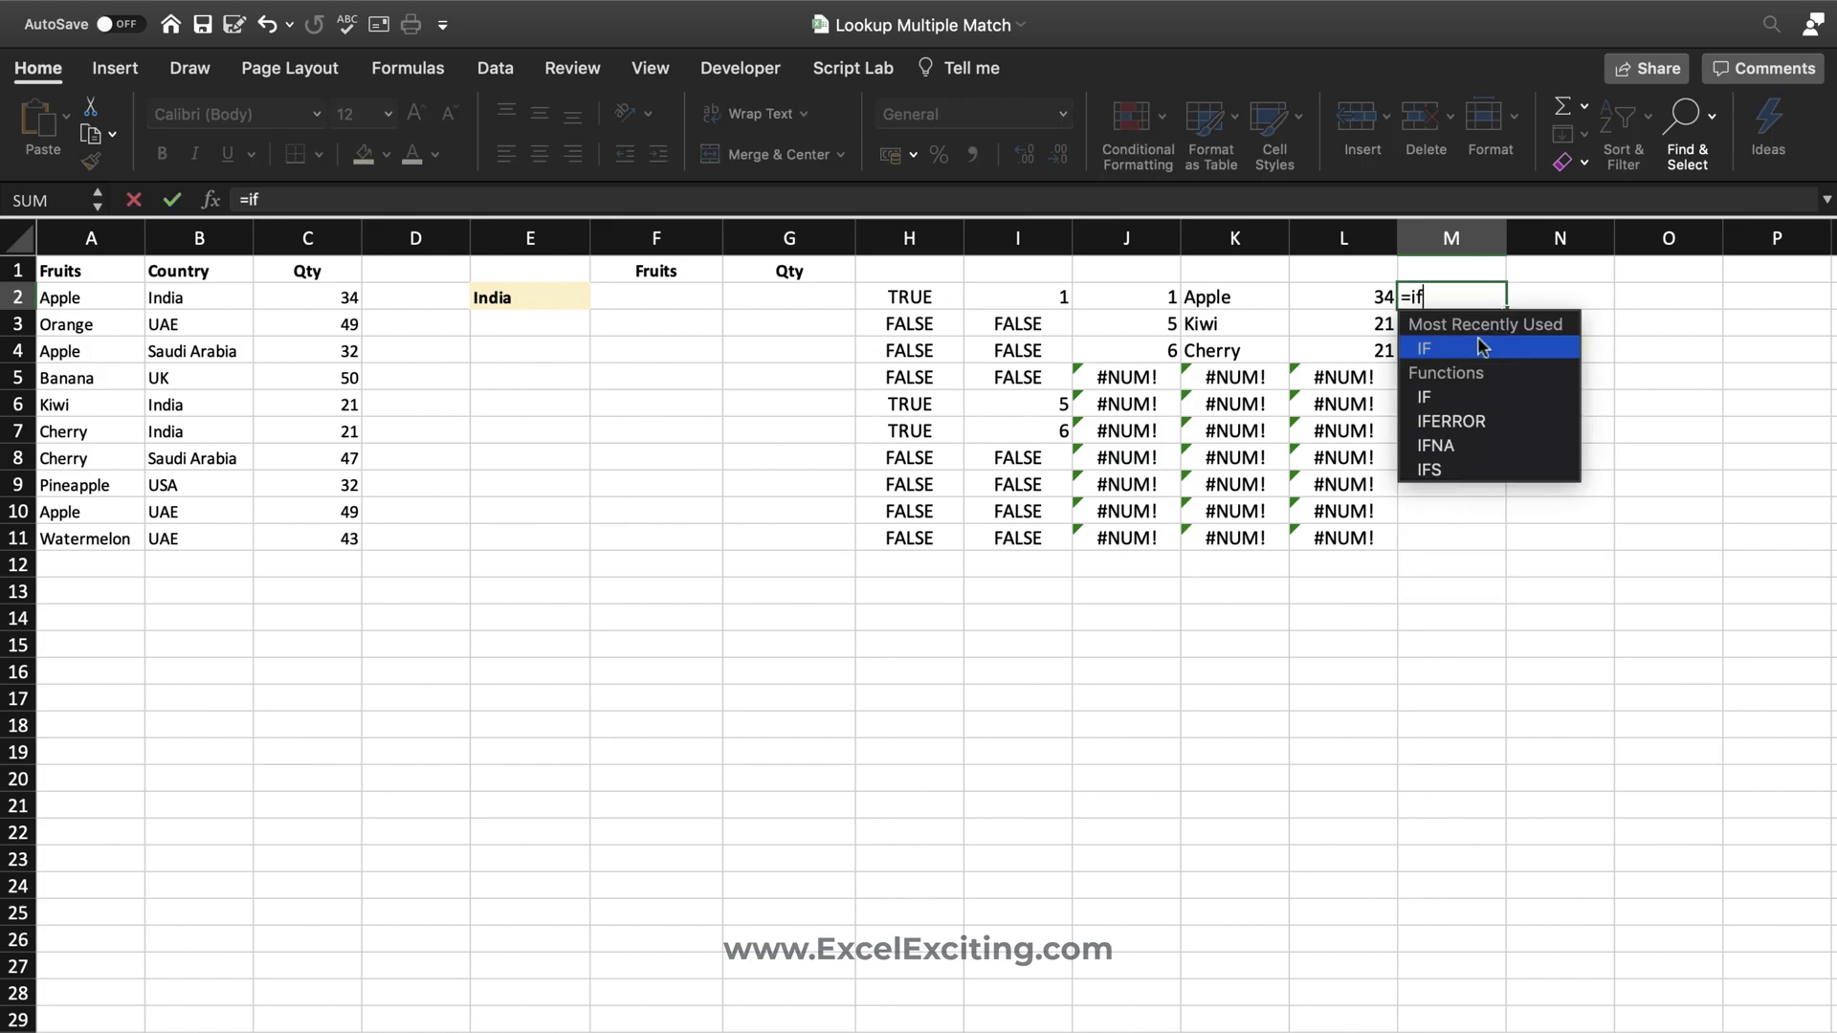
key("Down")
key("Tab")
left_click(1241, 297)
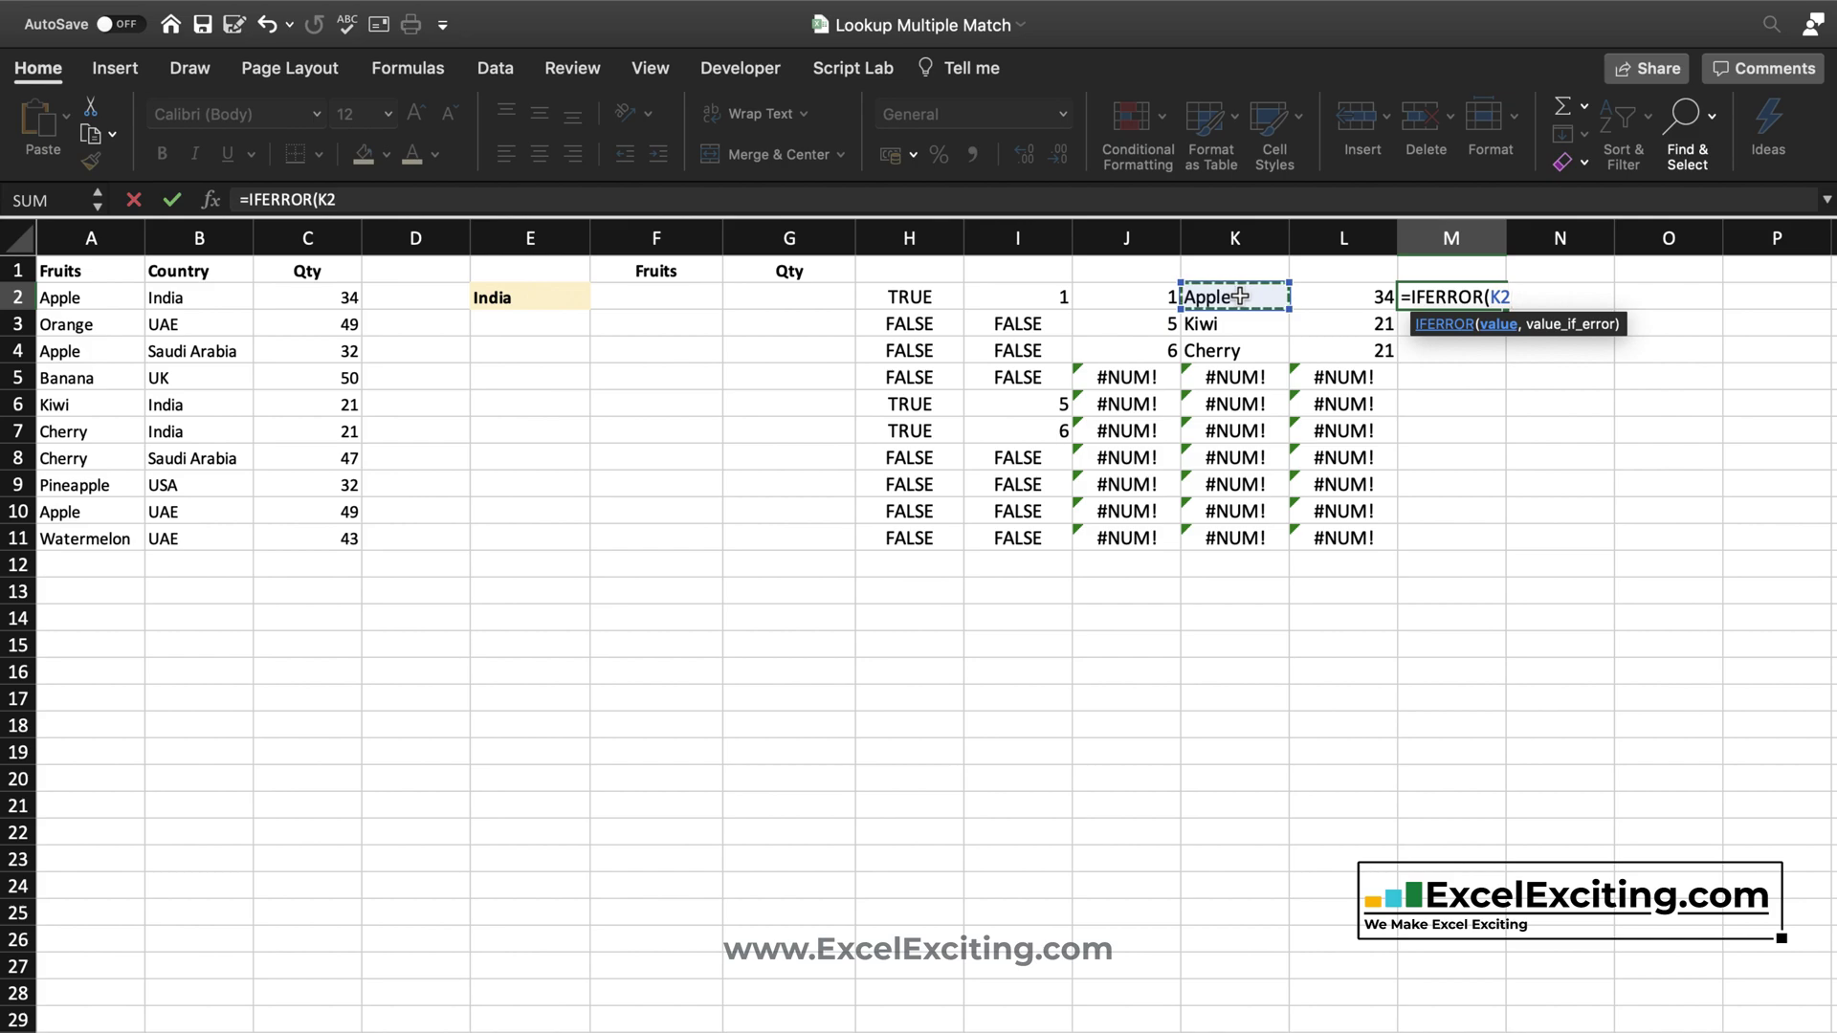
type("#")
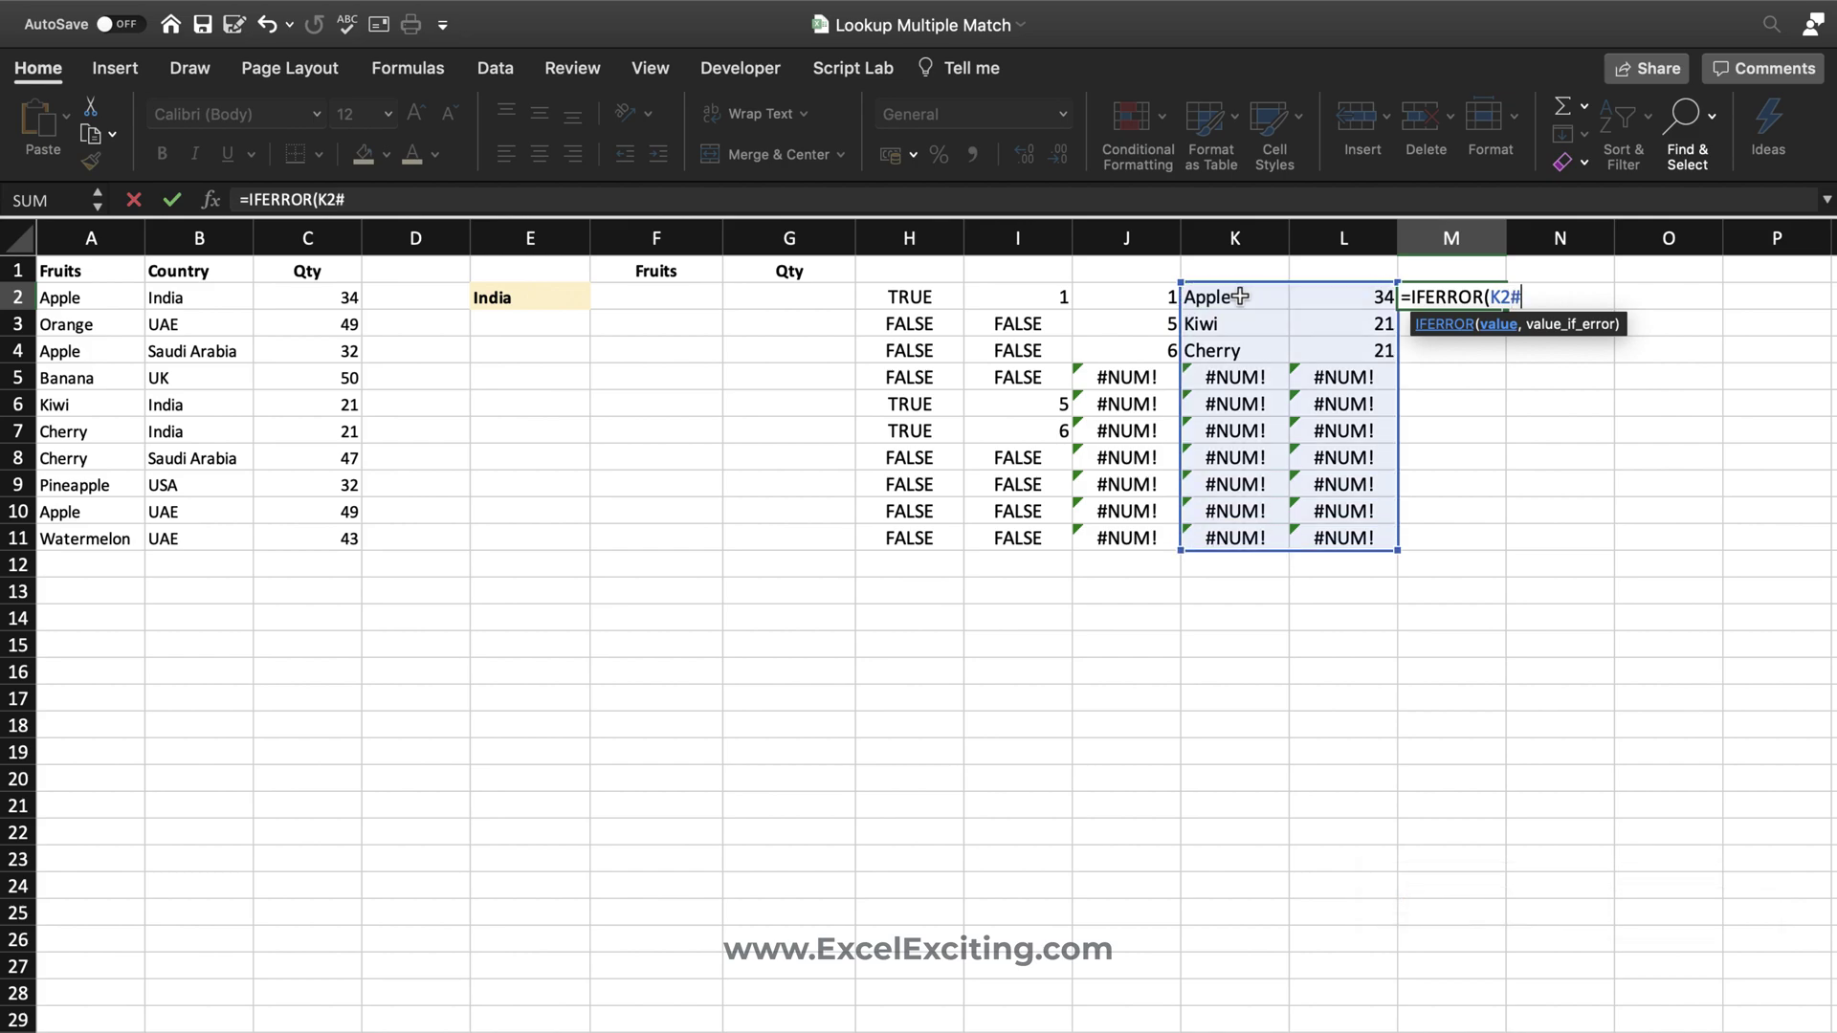
type(",\"\"")
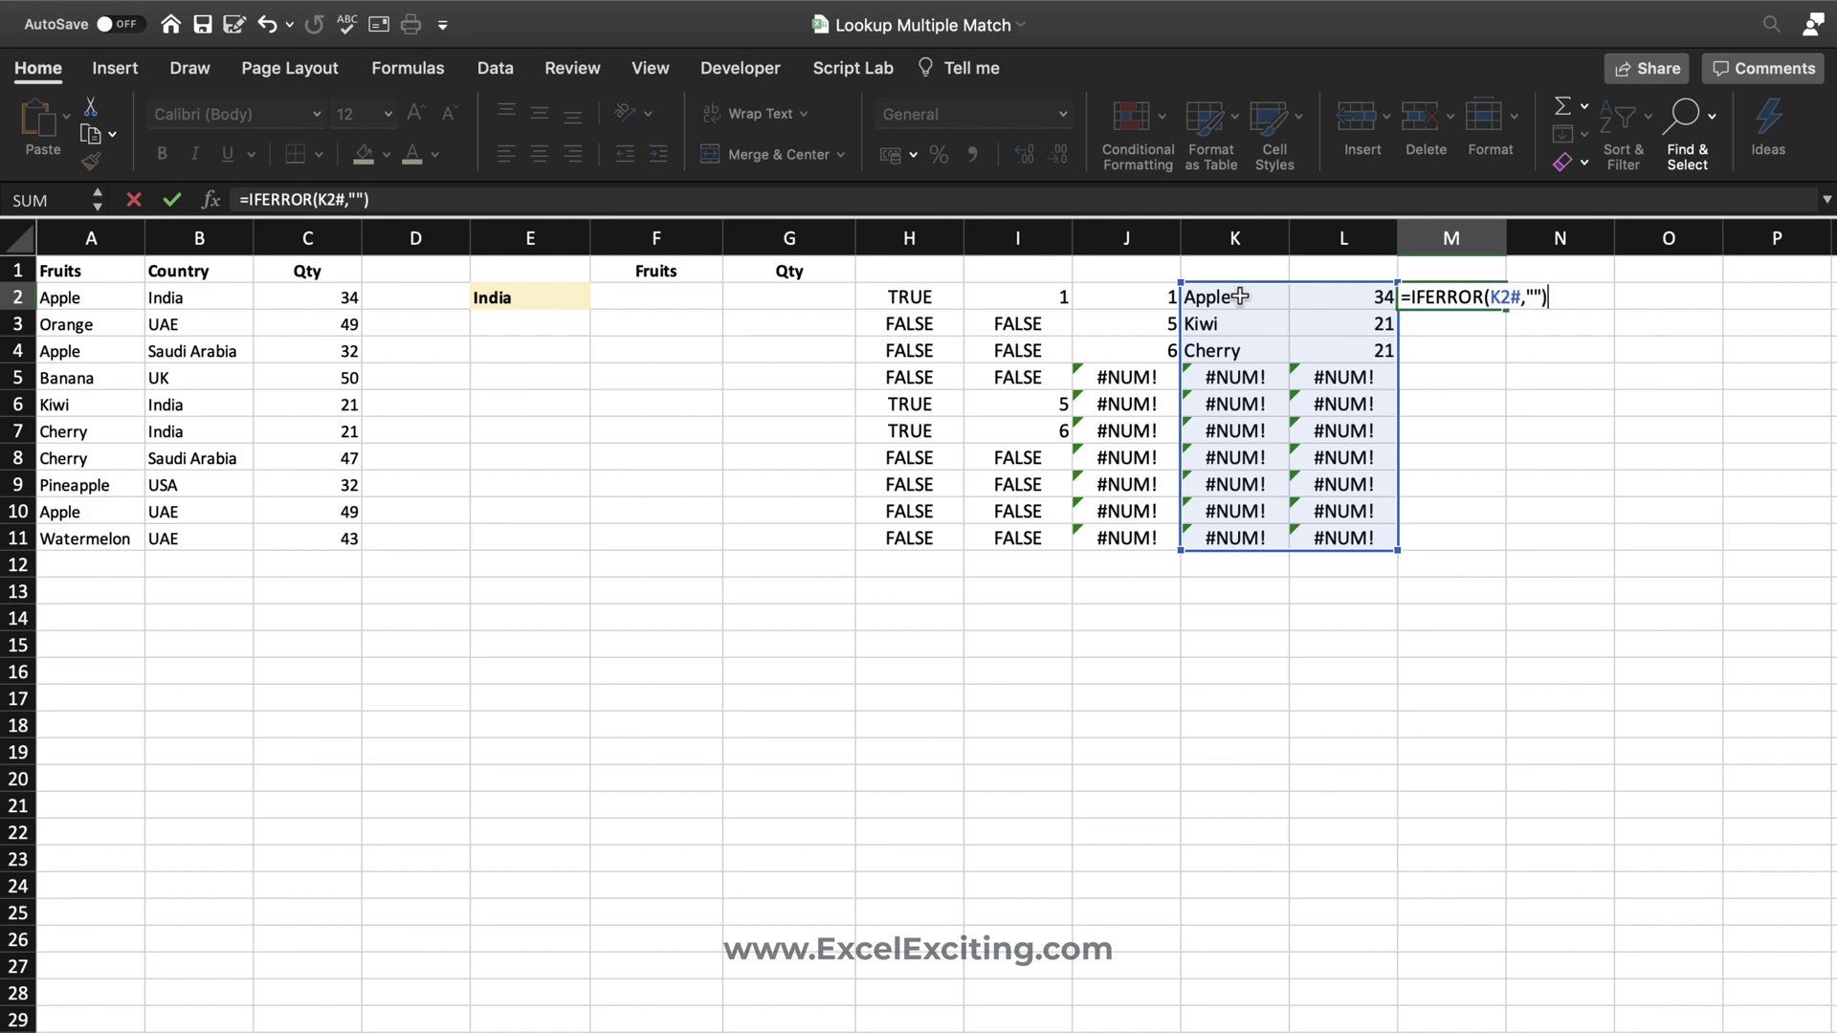
key("Return")
left_click(1458, 295)
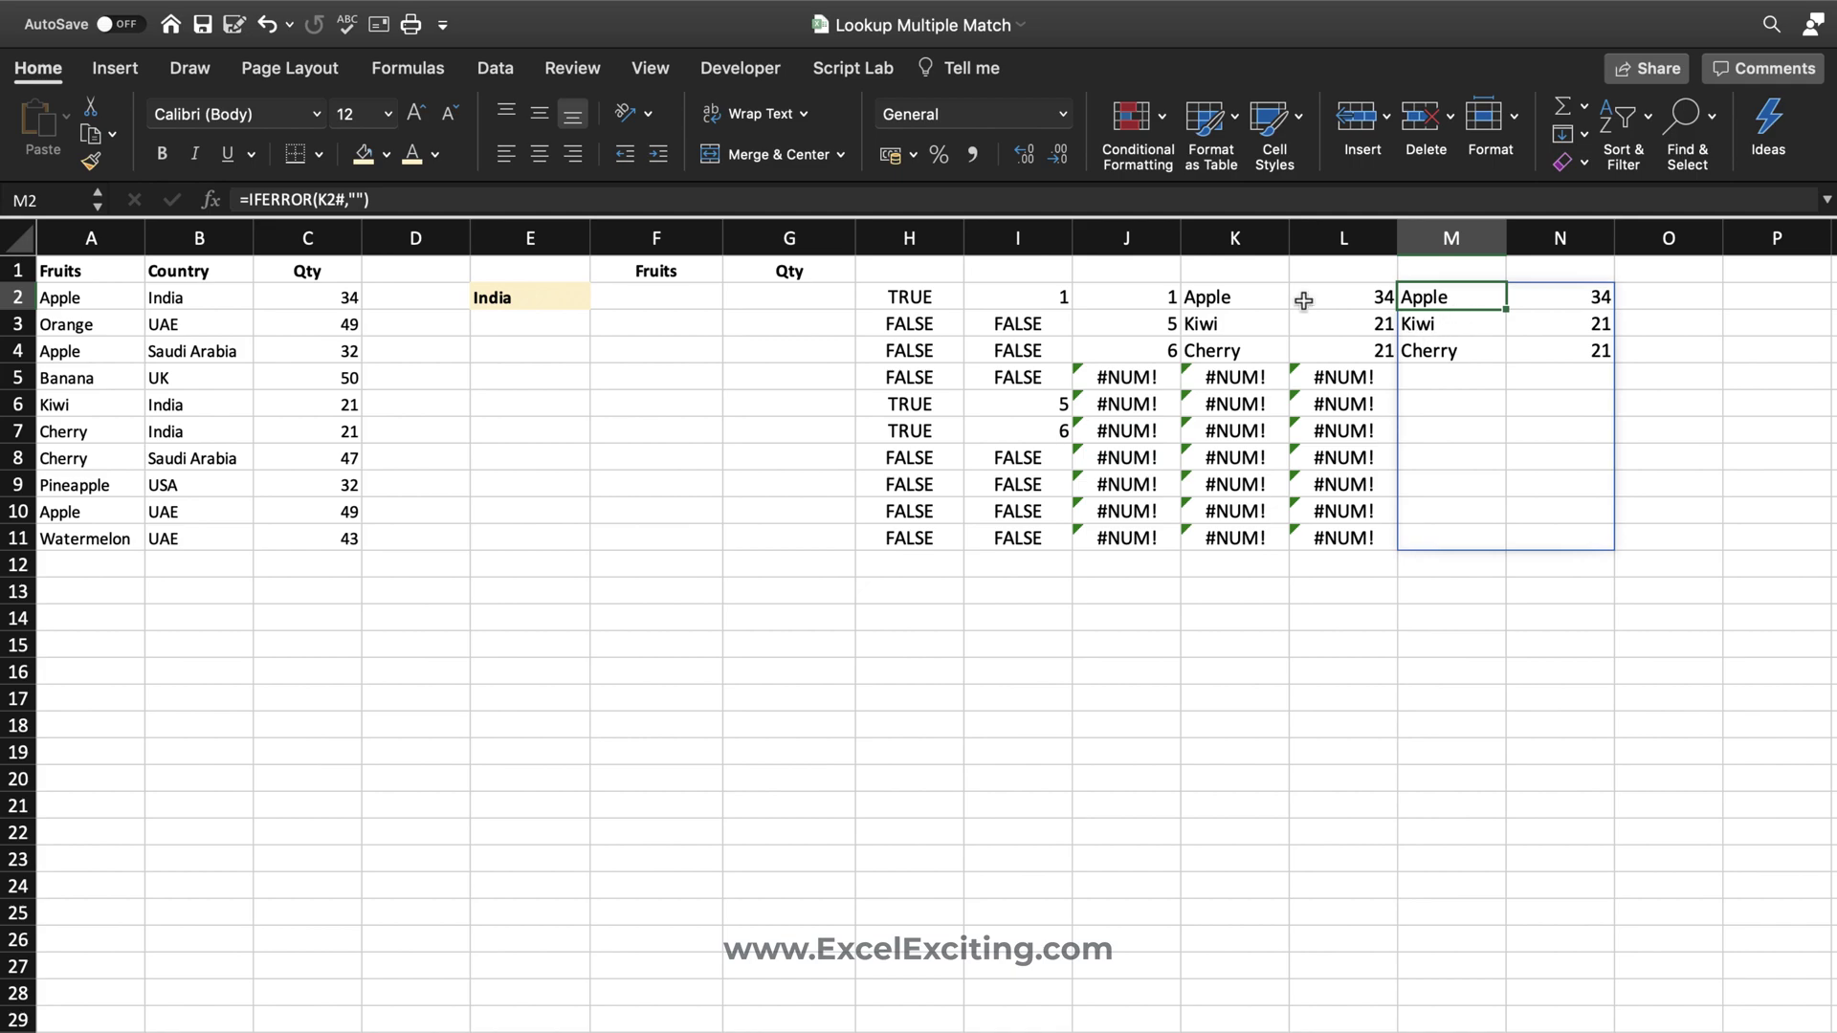
- Switch E2 to Saudi Arabia, check the Apple 32 and Cherry 47 results, then select A1:C11
left_click(561, 304)
left_click(601, 298)
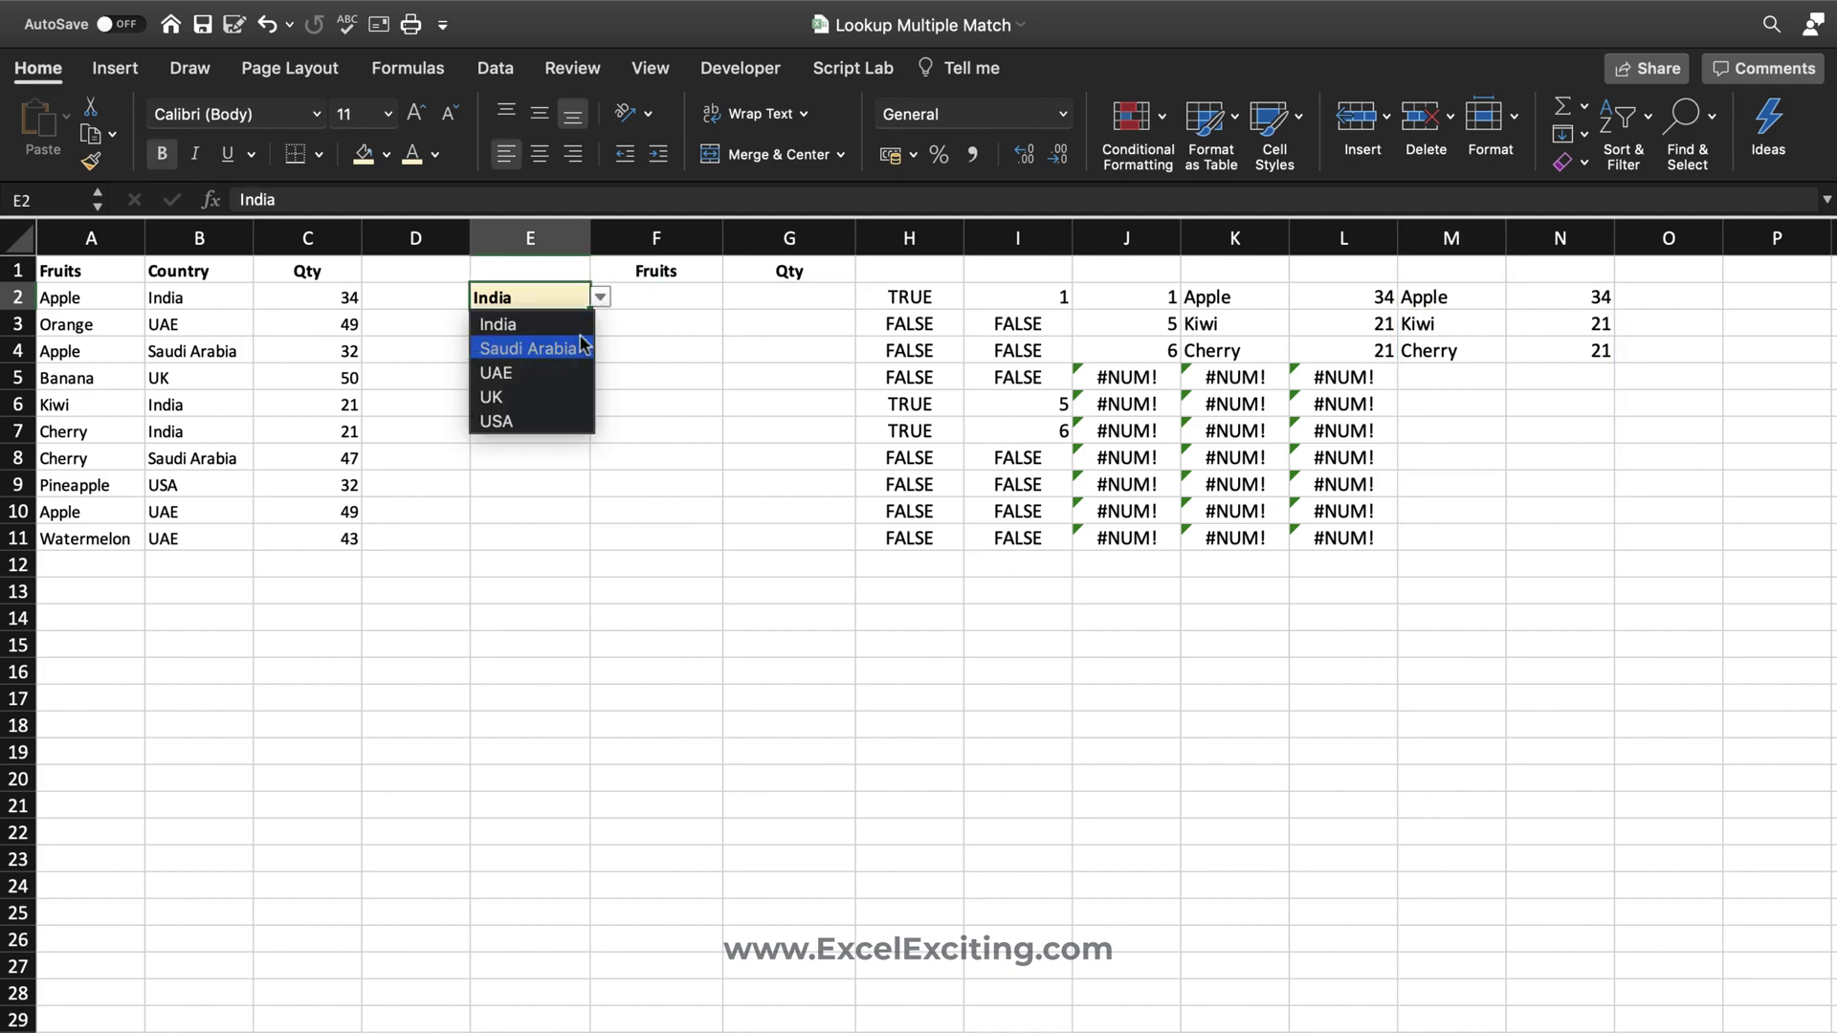
left_click(569, 350)
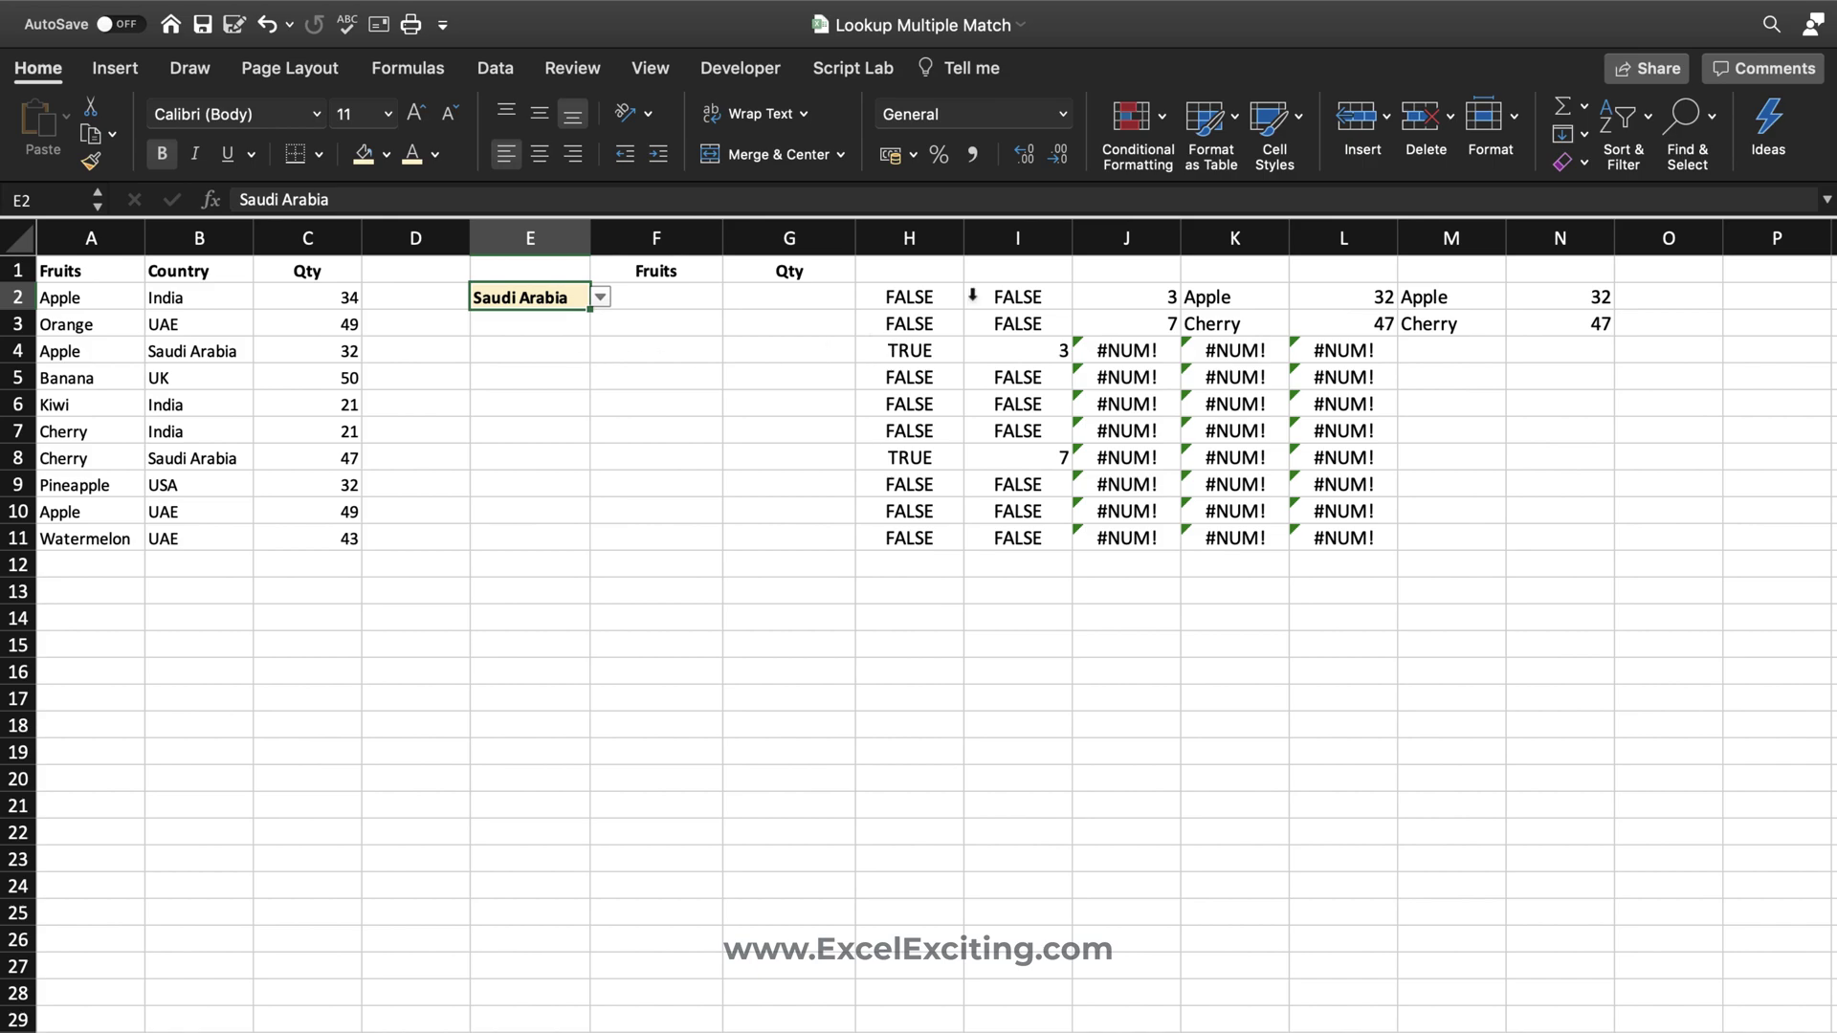
left_click(1405, 297)
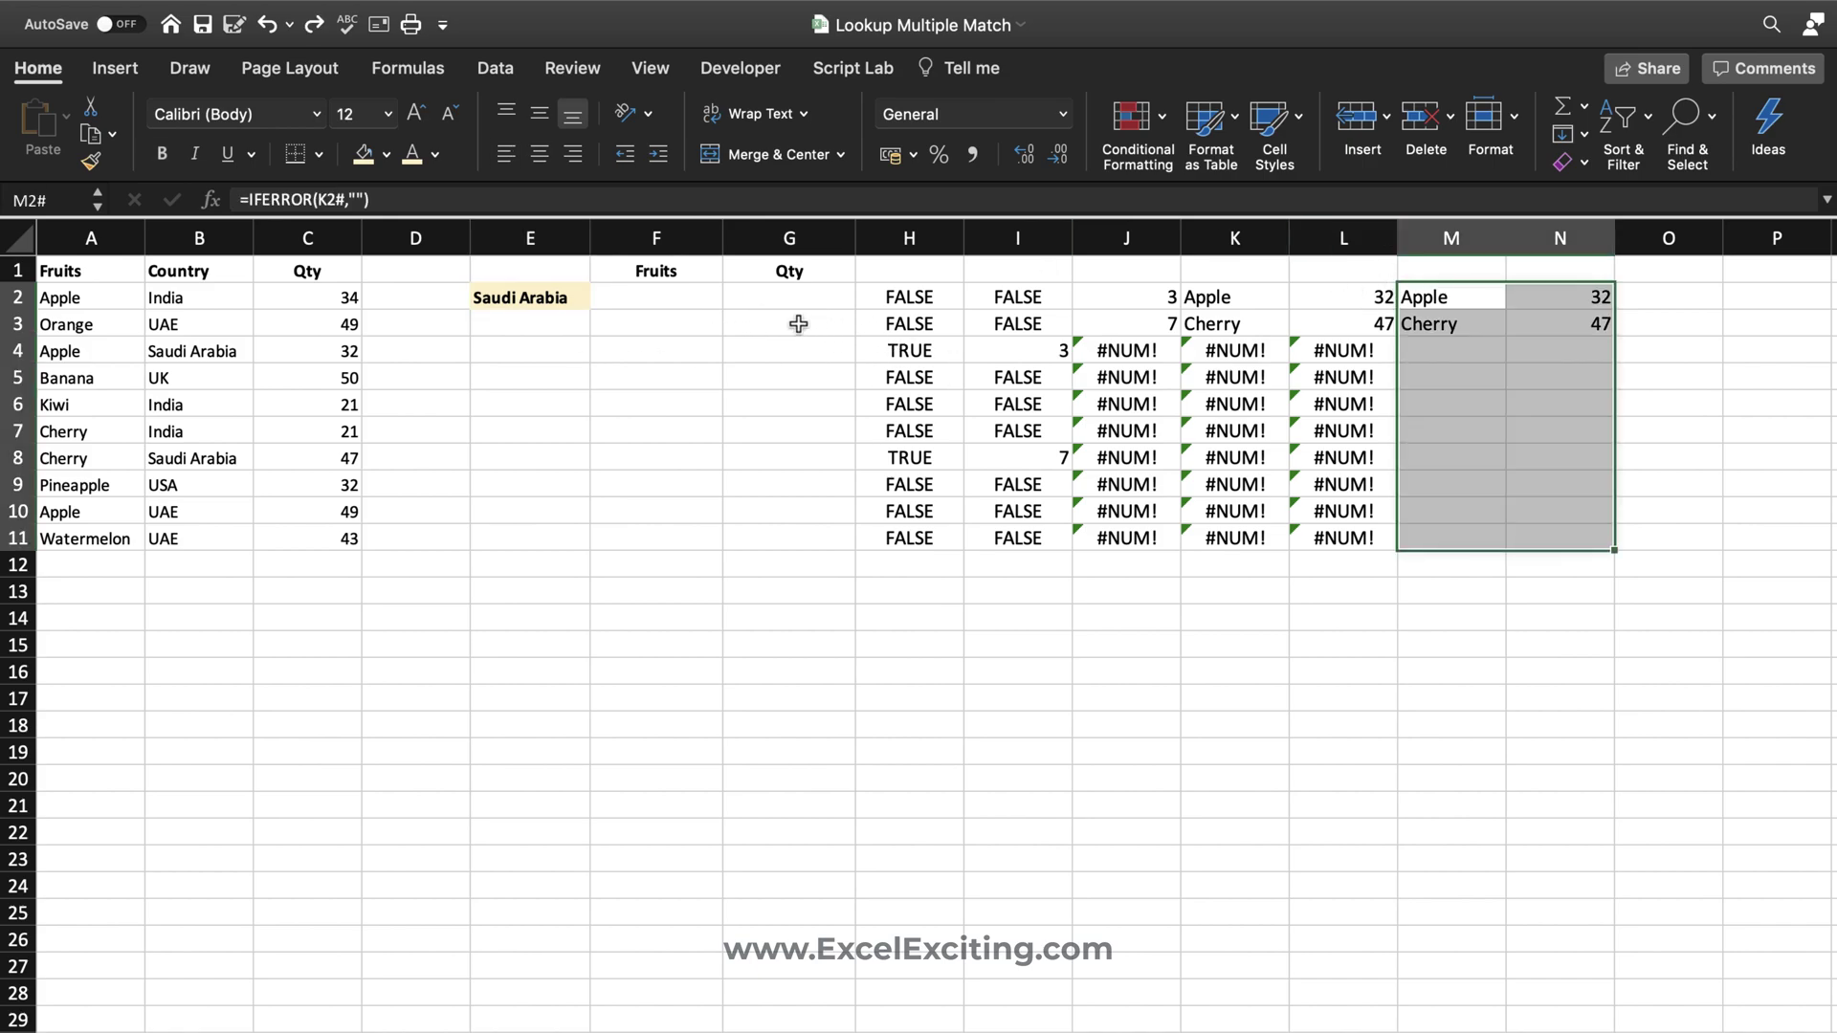
left_click(693, 299)
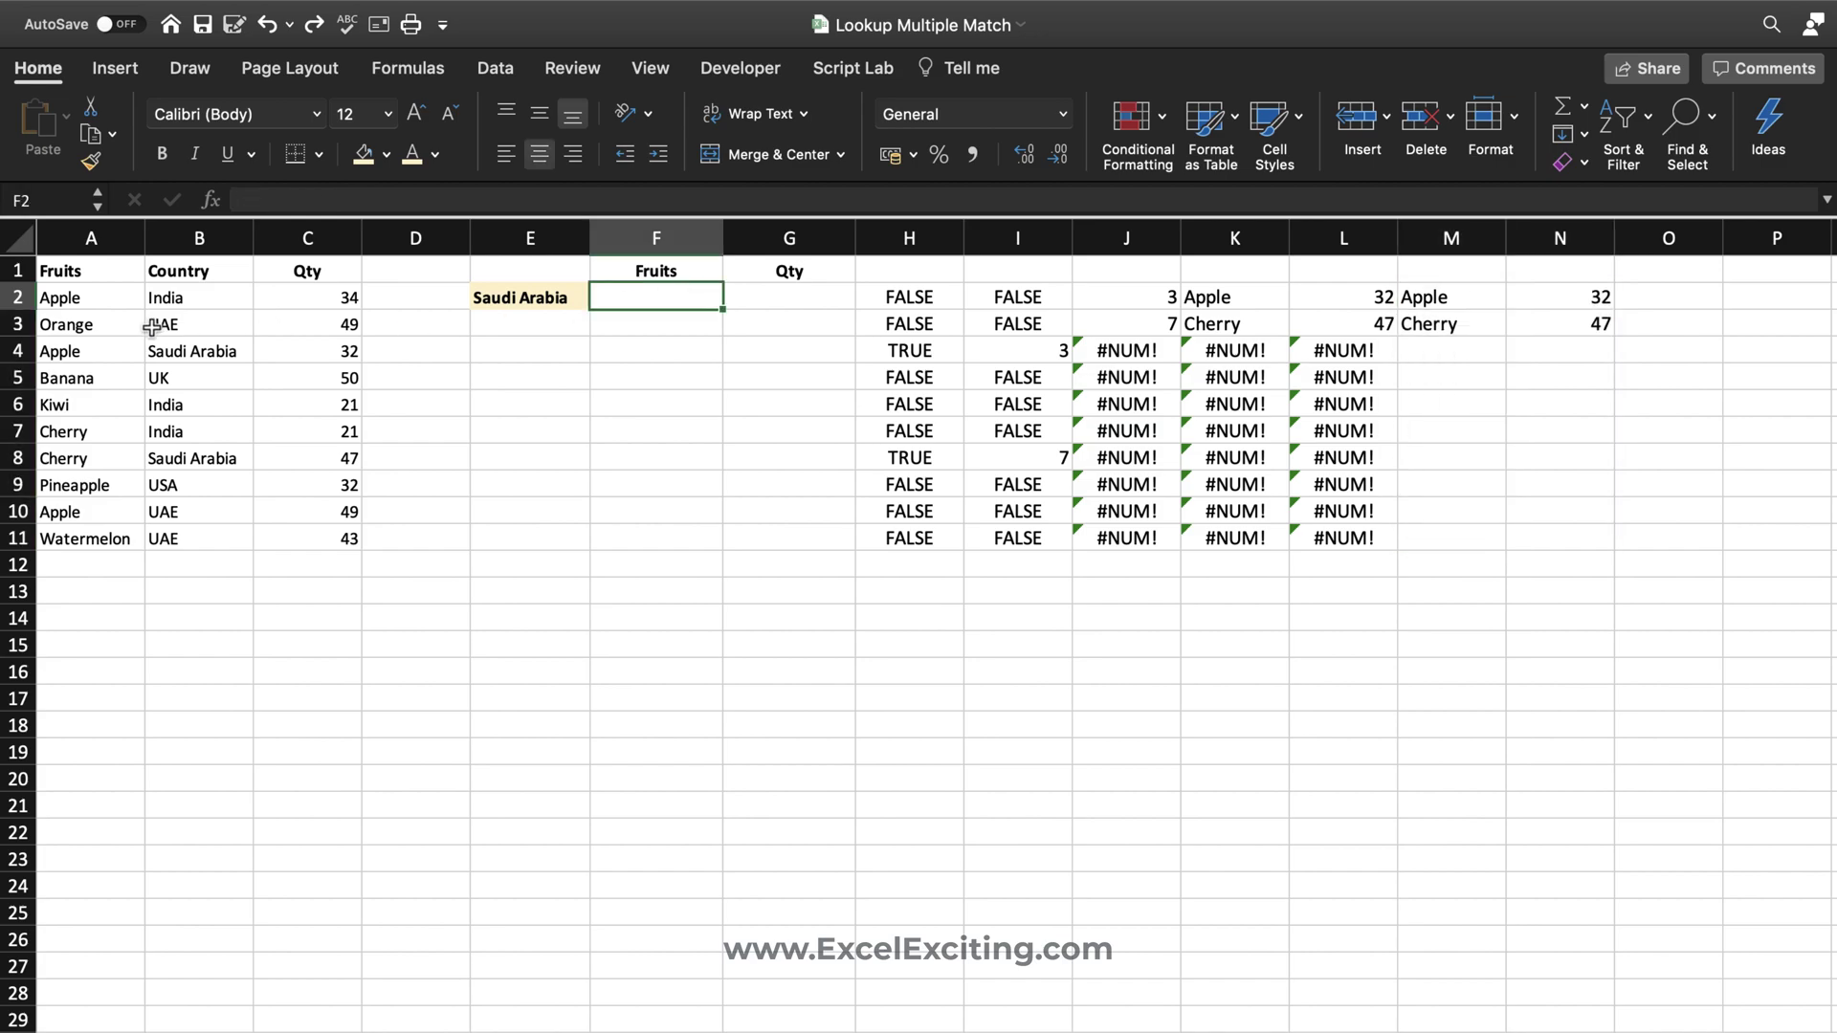
left_click_drag(107, 279, 327, 532)
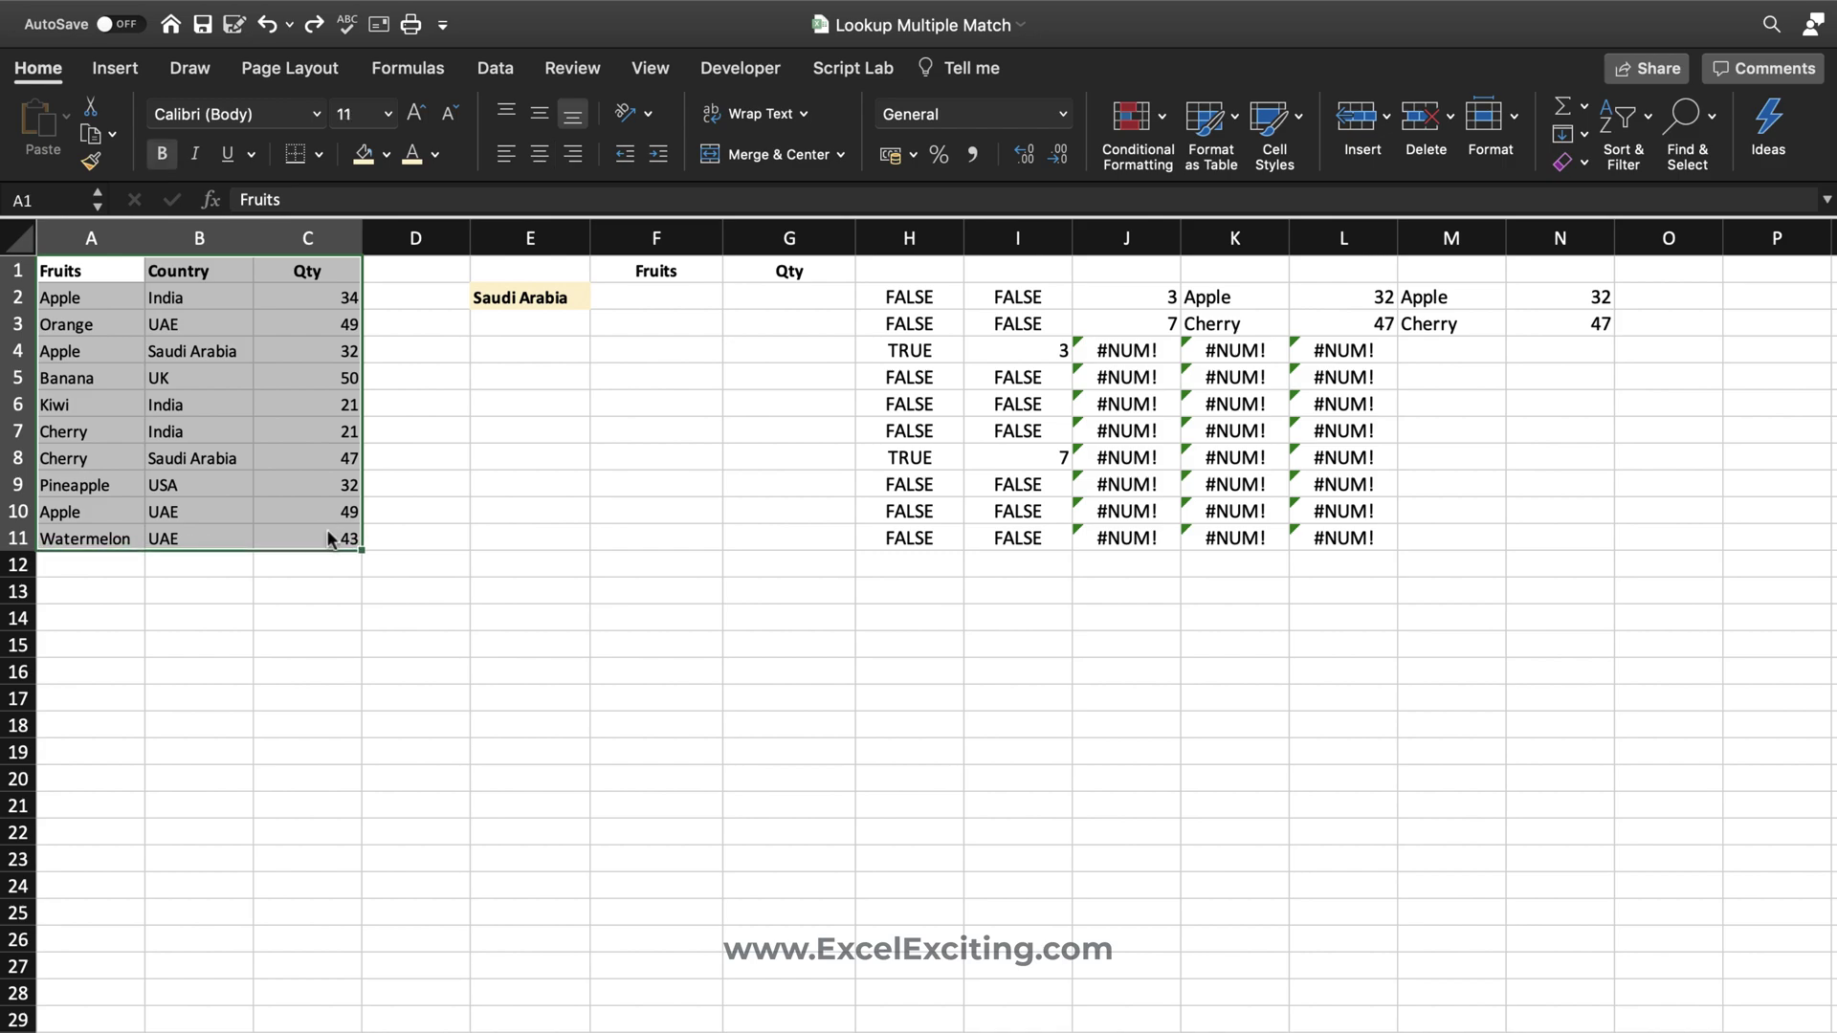
- Convert A1:C11 into a table with headers and rename it from Table1 to myData
key("ctrl+t")
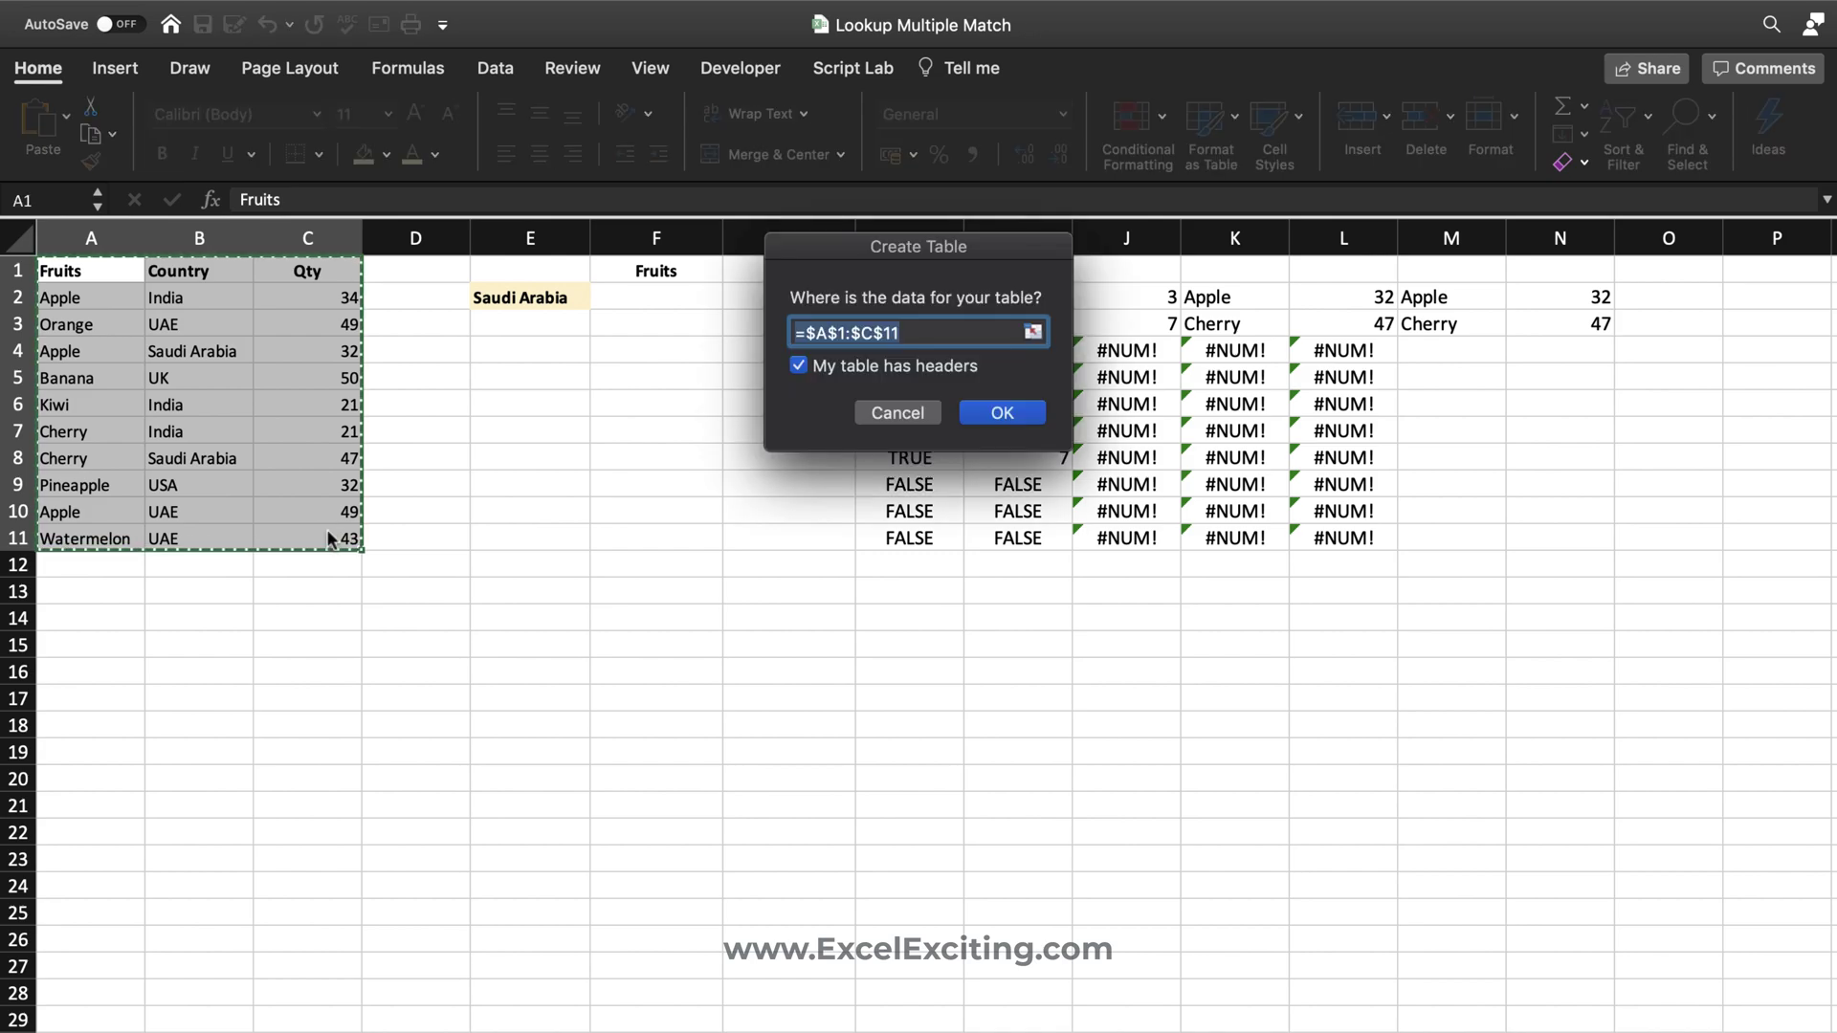
left_click(997, 413)
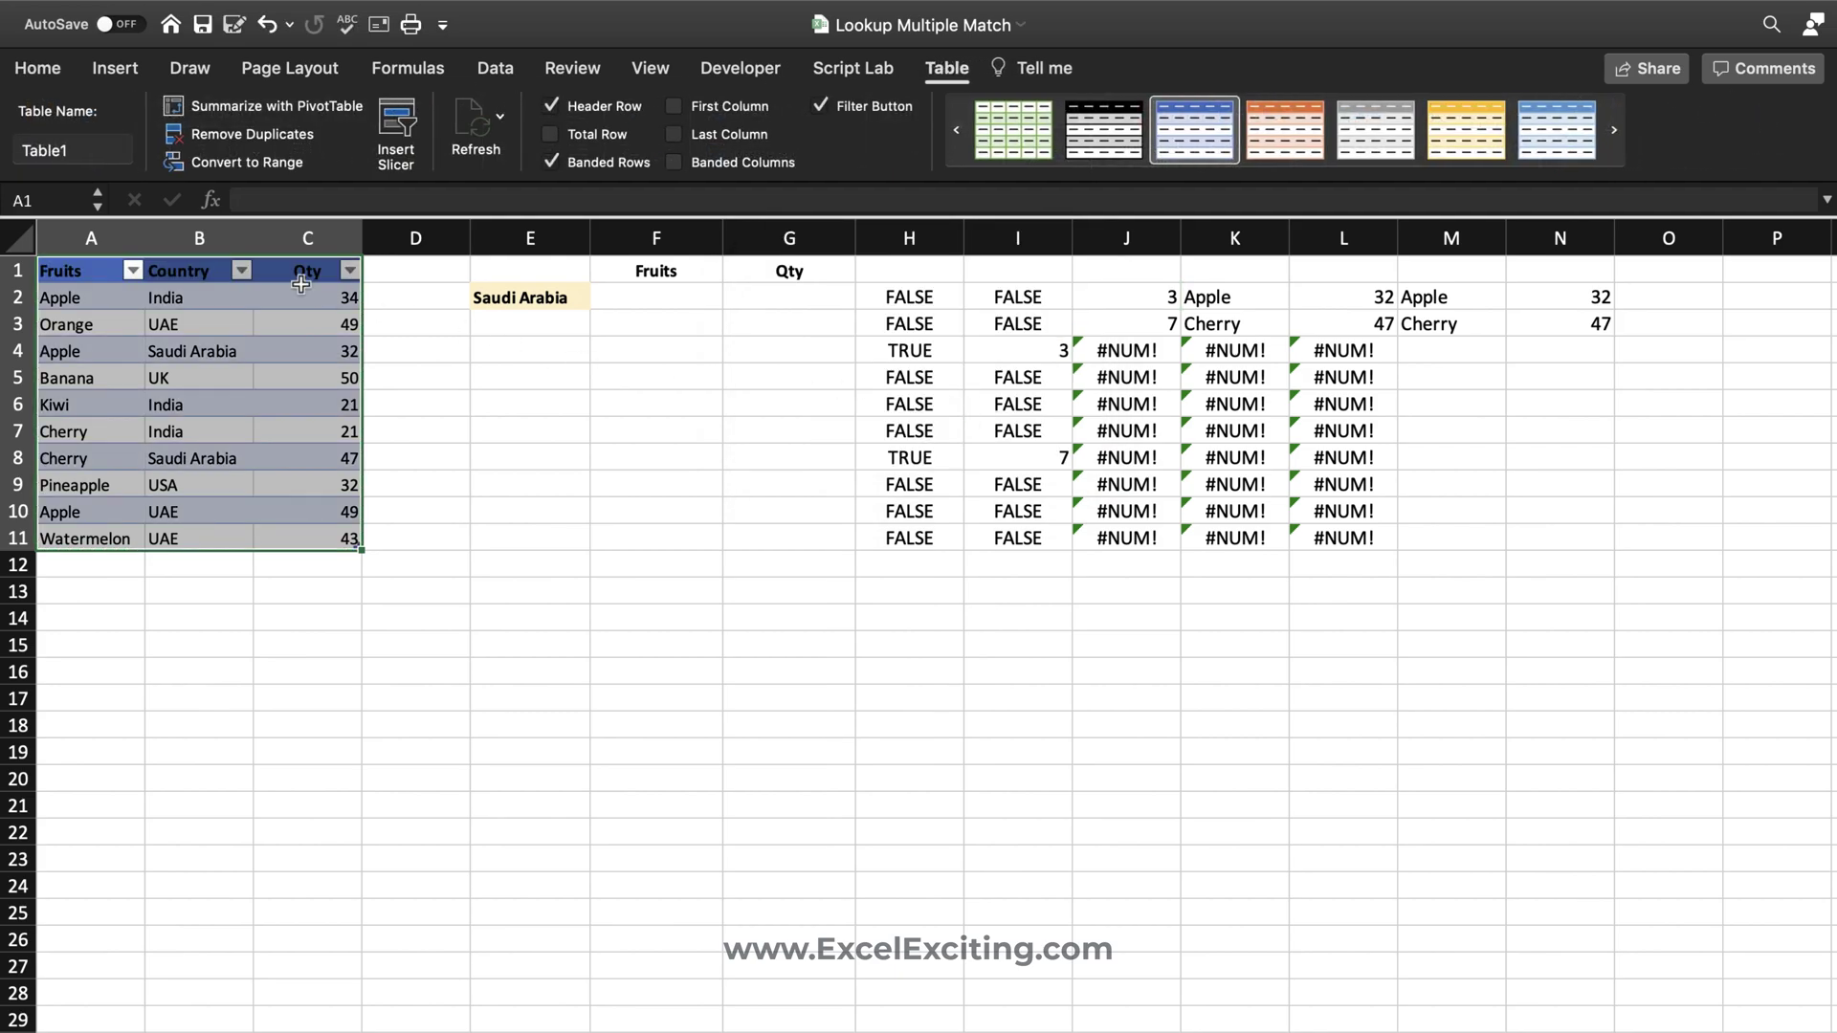
left_click(62, 151)
left_click_drag(69, 151, 22, 151)
type("mydata")
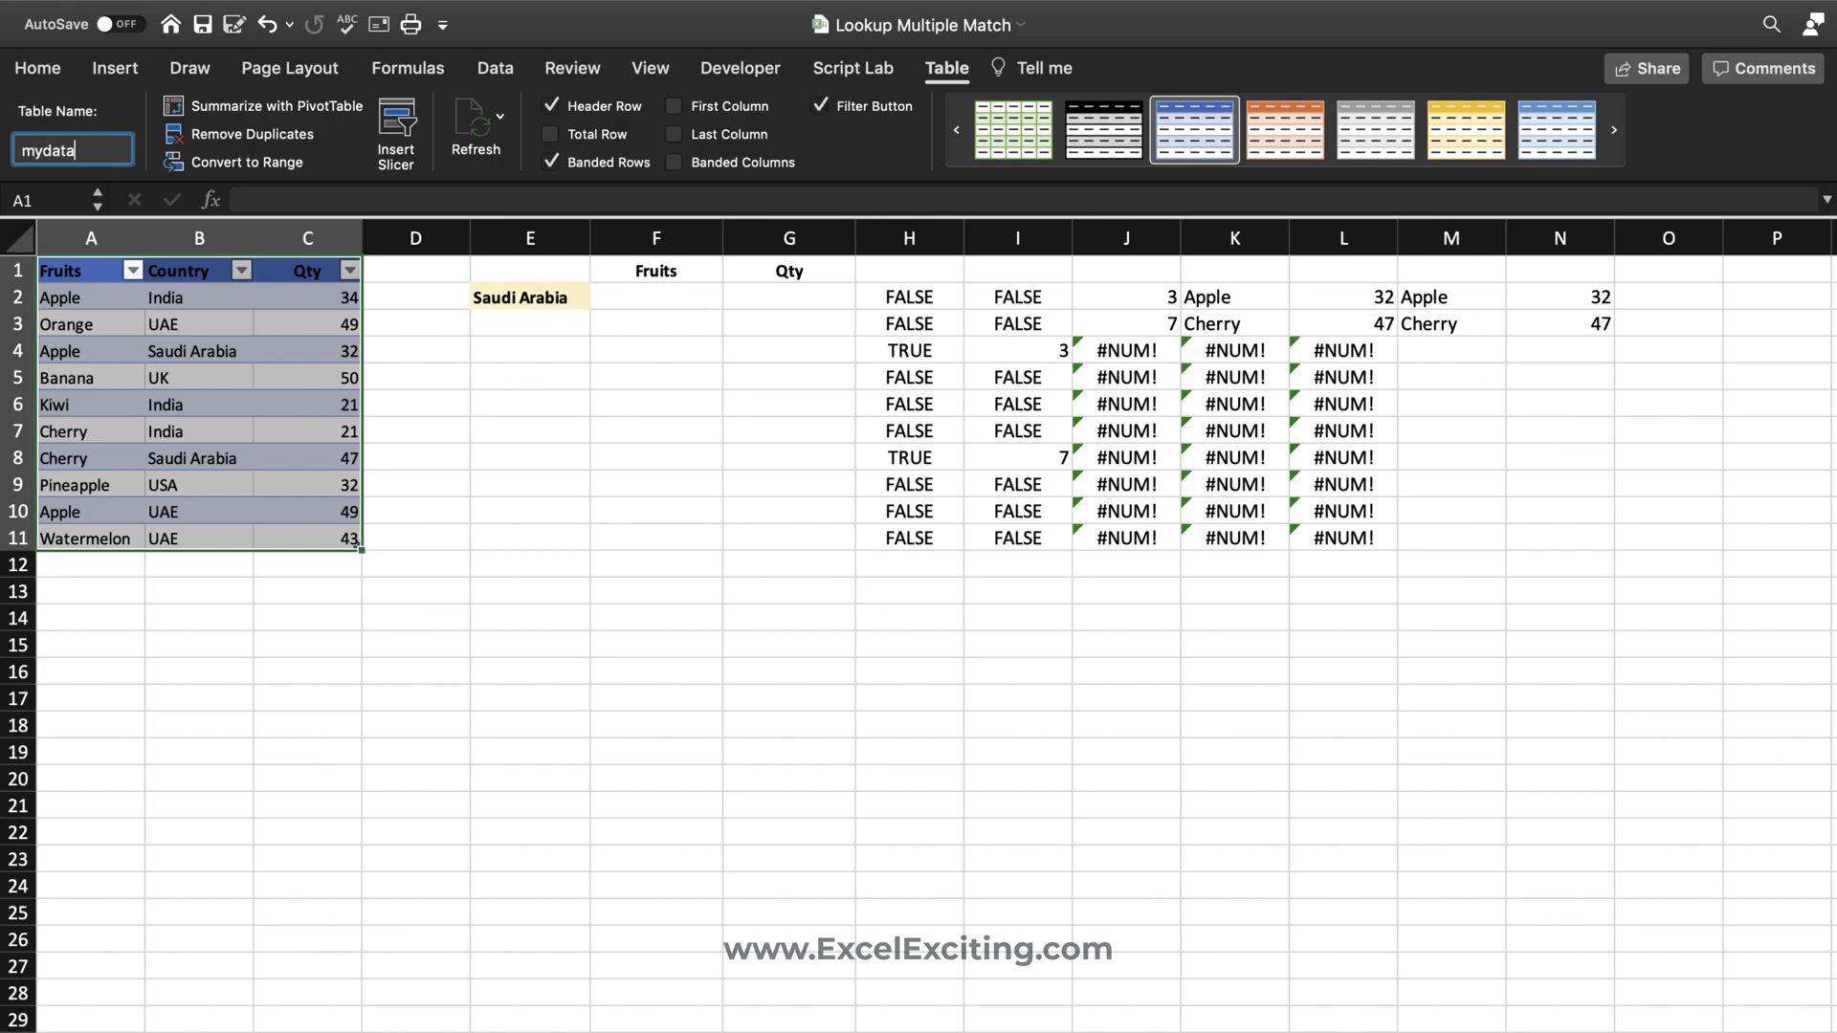
key("Escape")
double_click(43, 150)
type("myData")
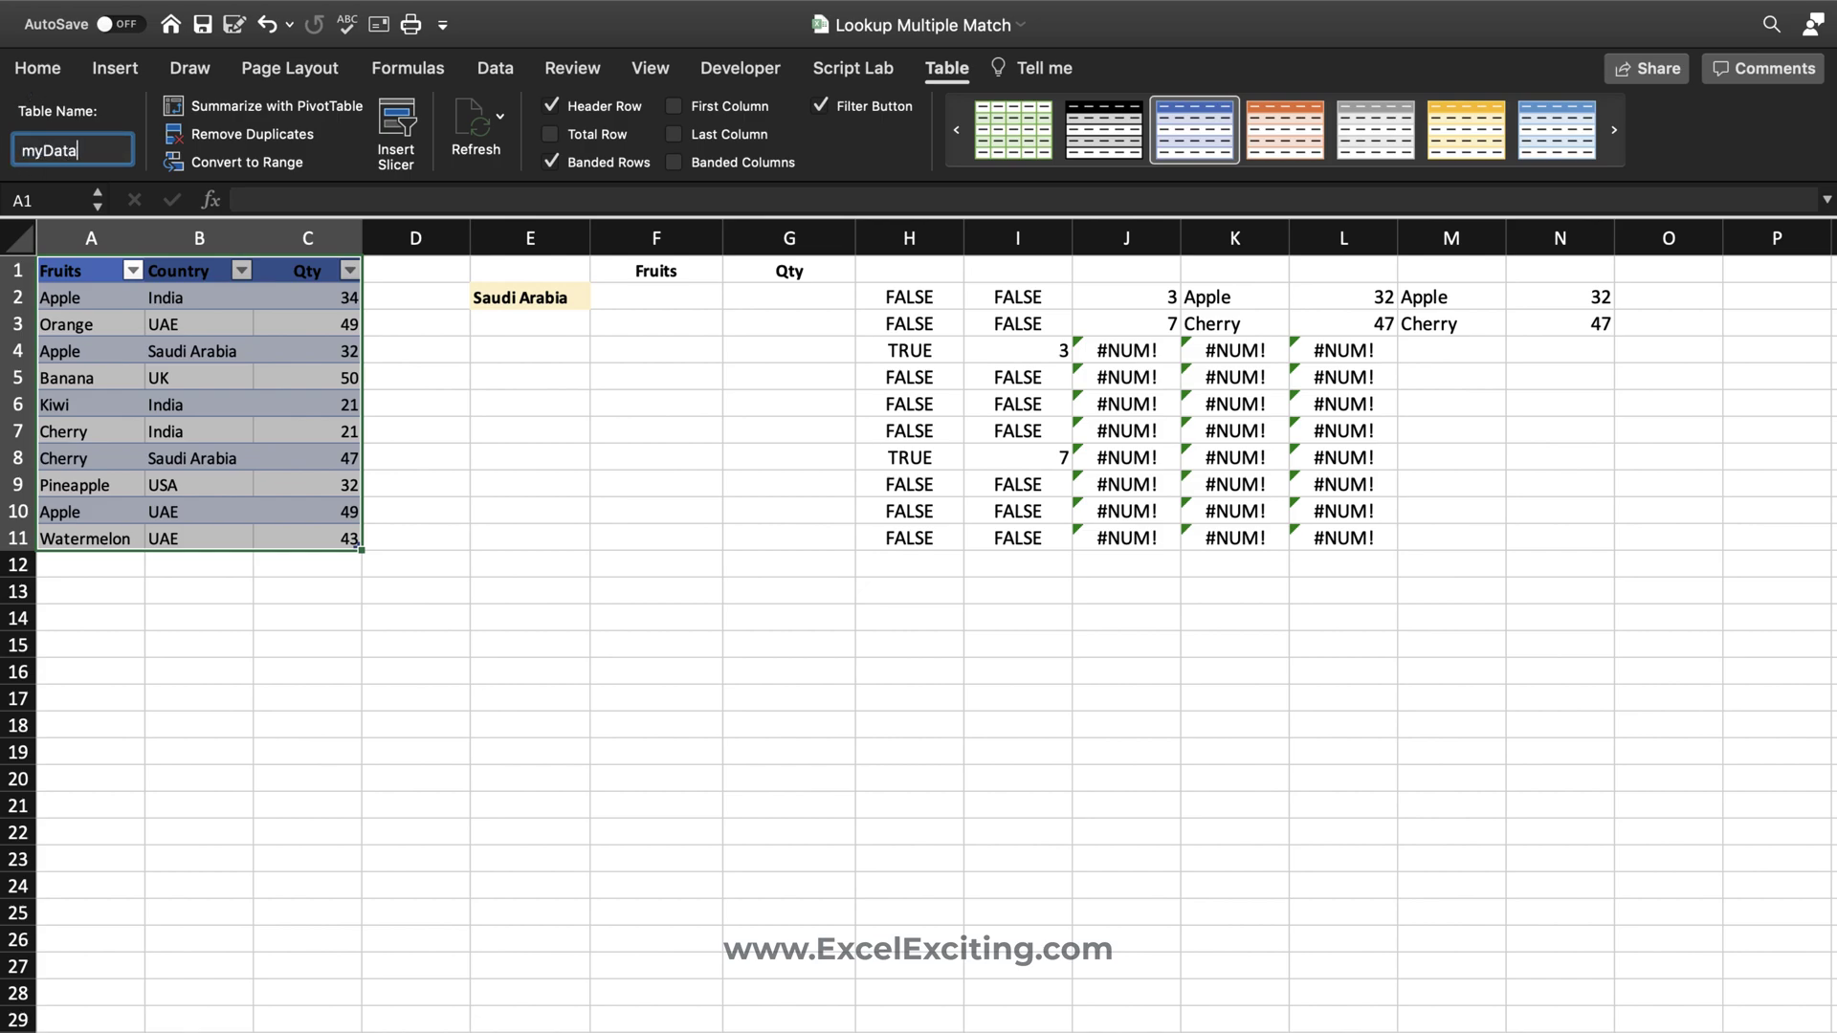
key("Return")
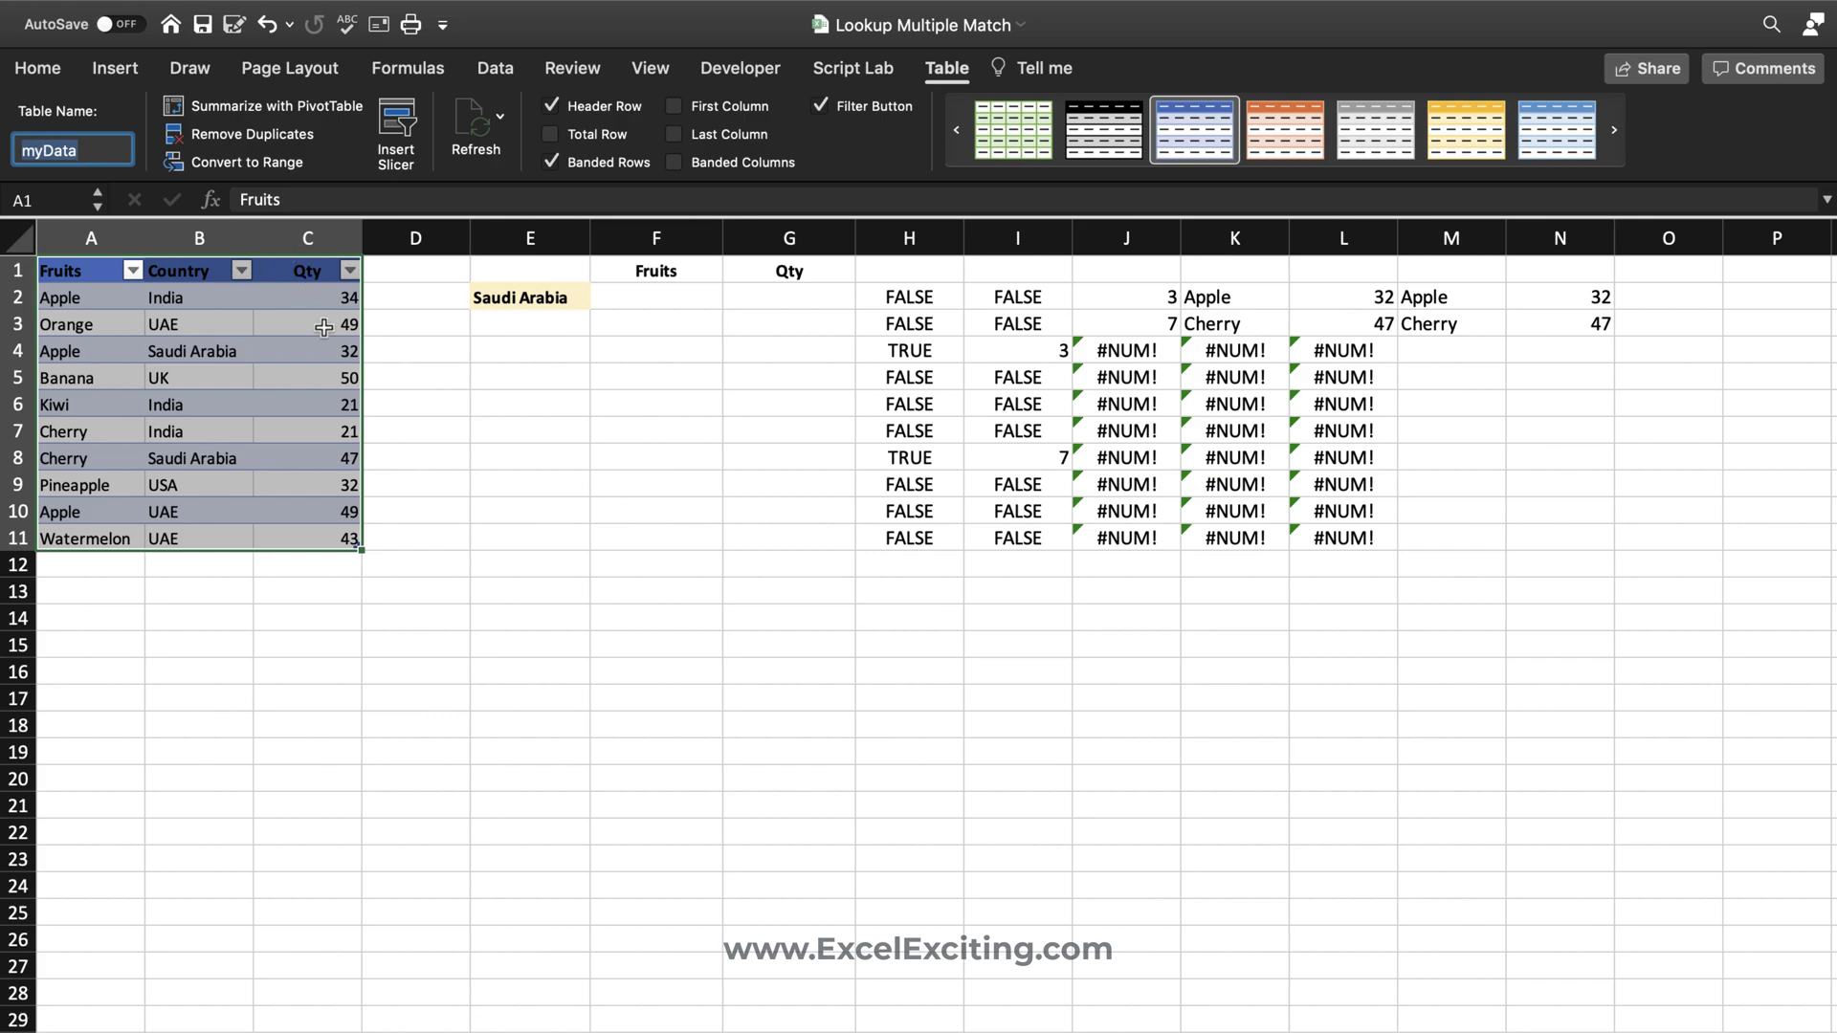
left_click(520, 298)
left_click(644, 295)
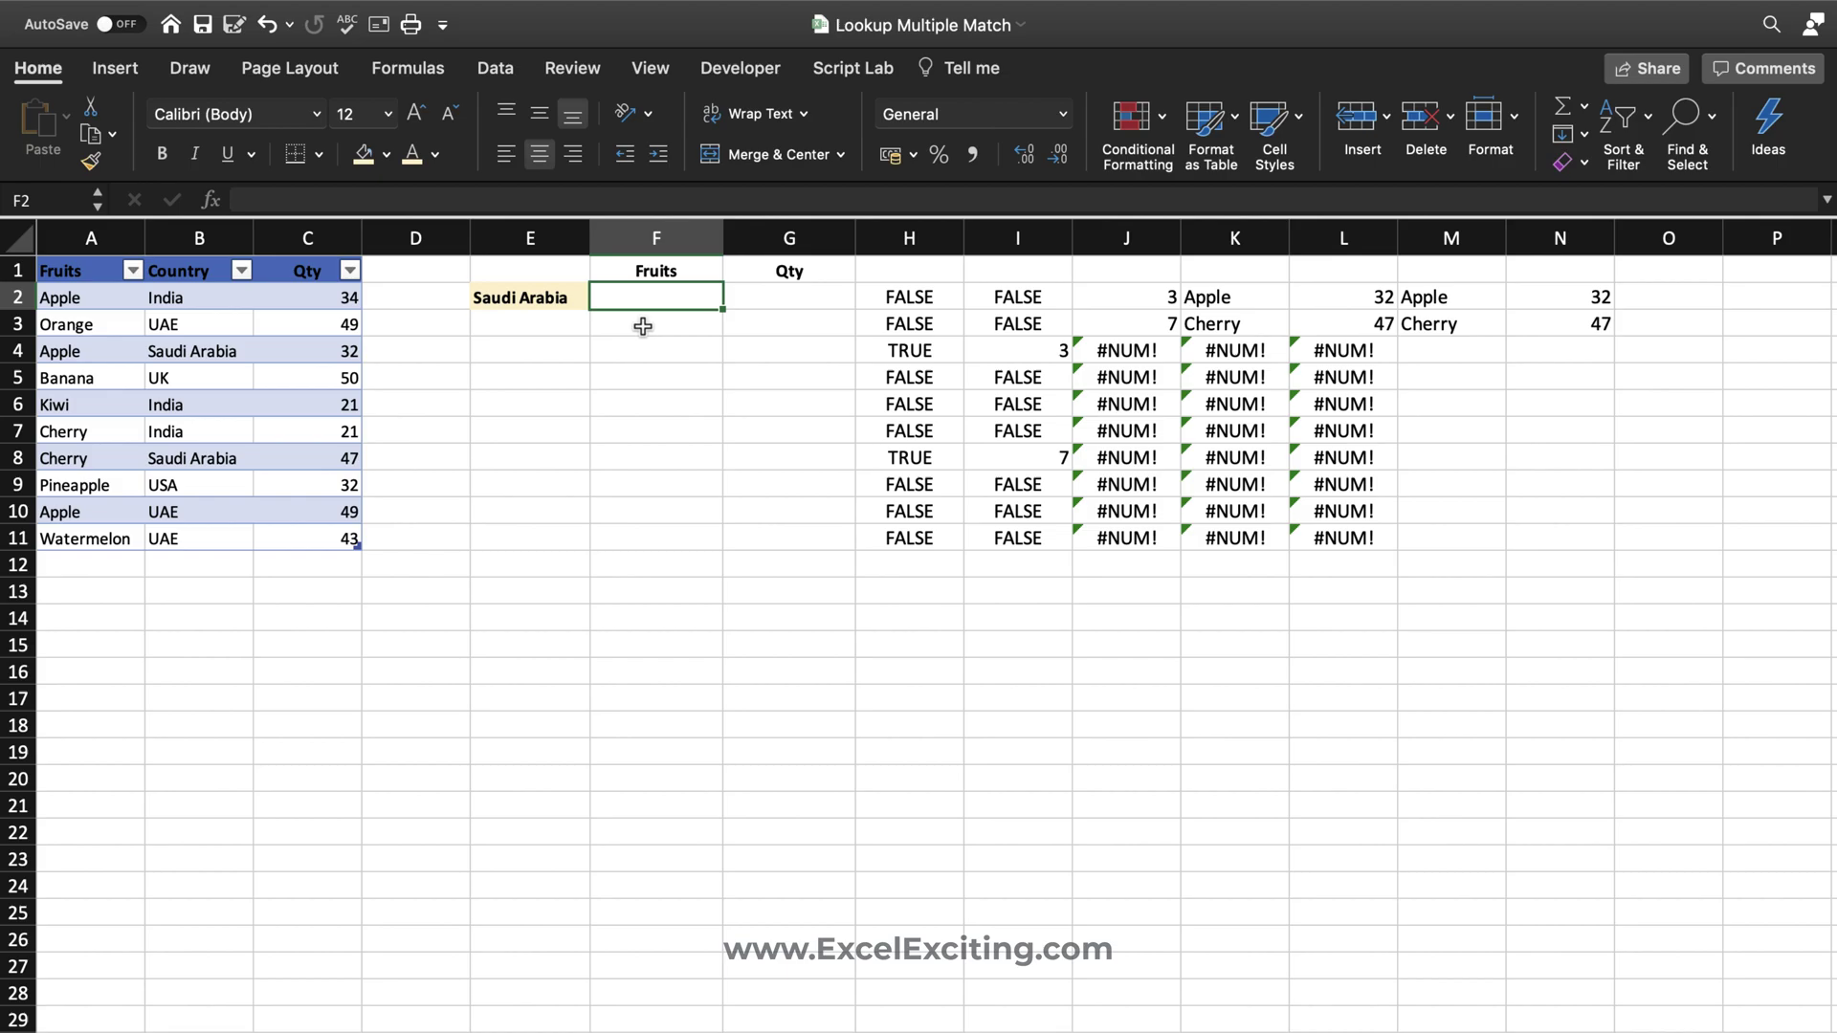
- Enter =((E2=myData[Country])) in F2 to compare the country against the table's Country column
type("=")
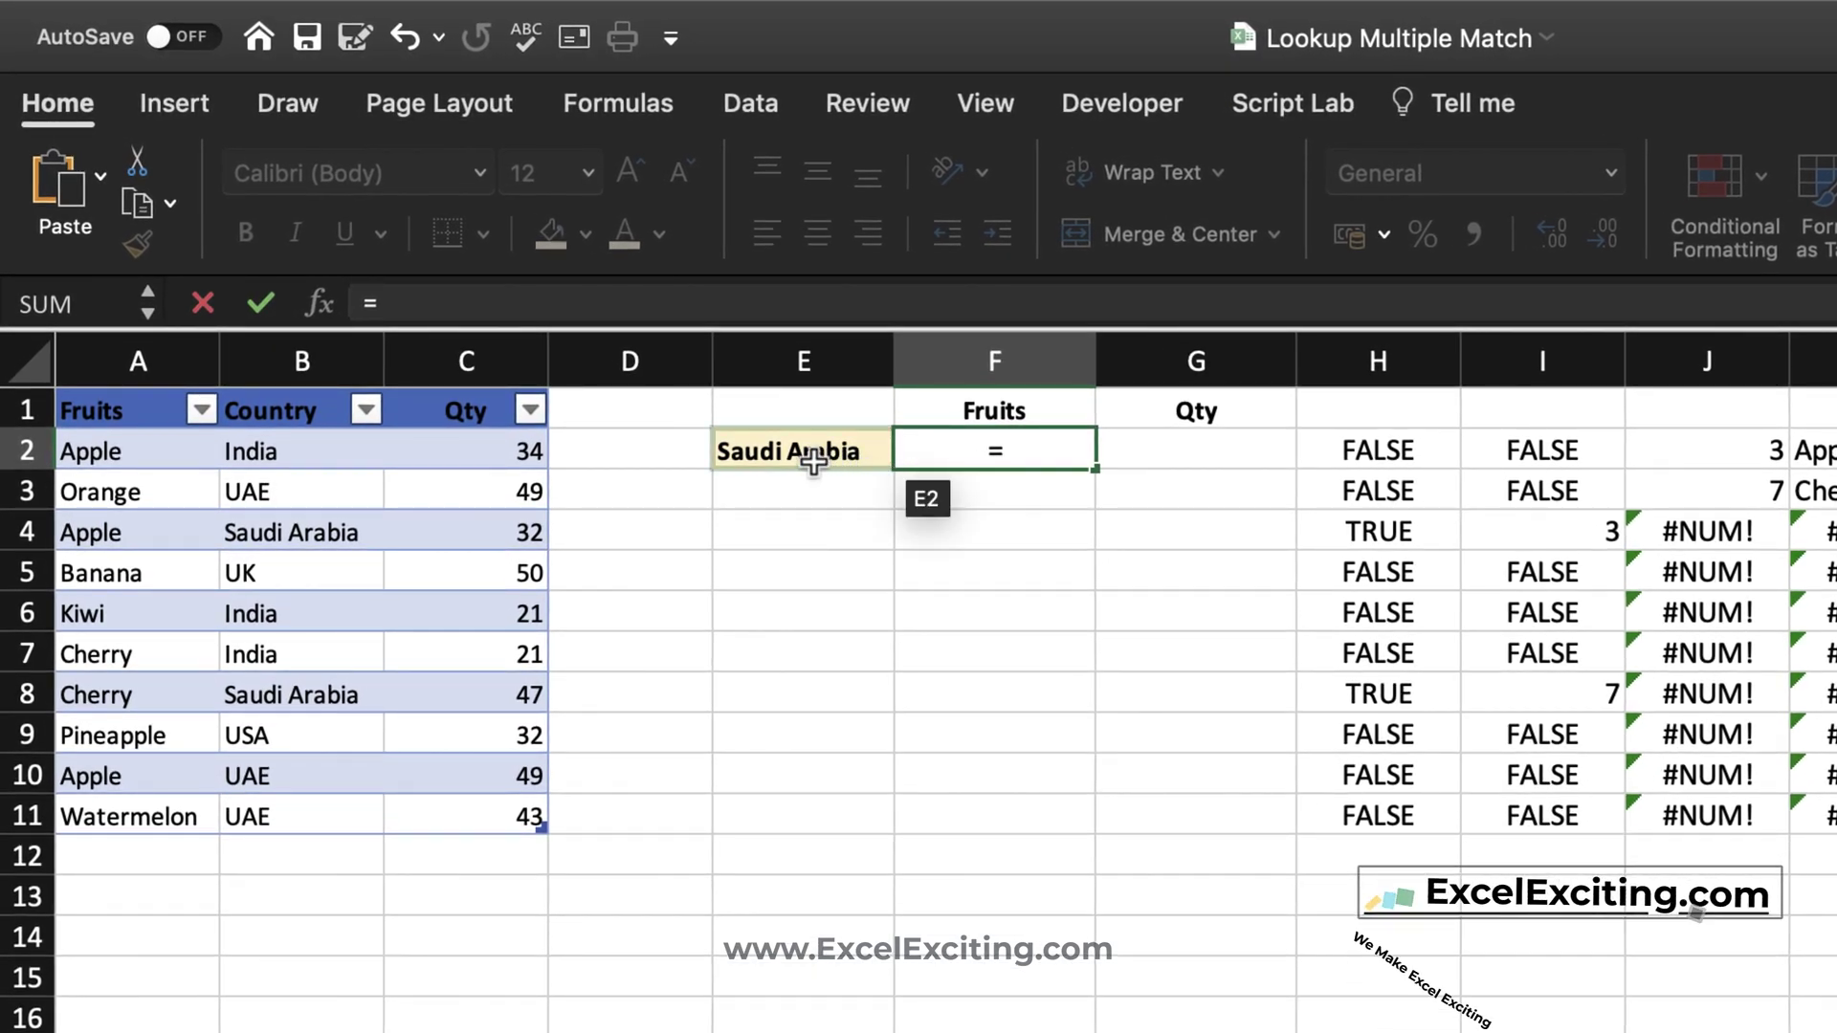
type("(")
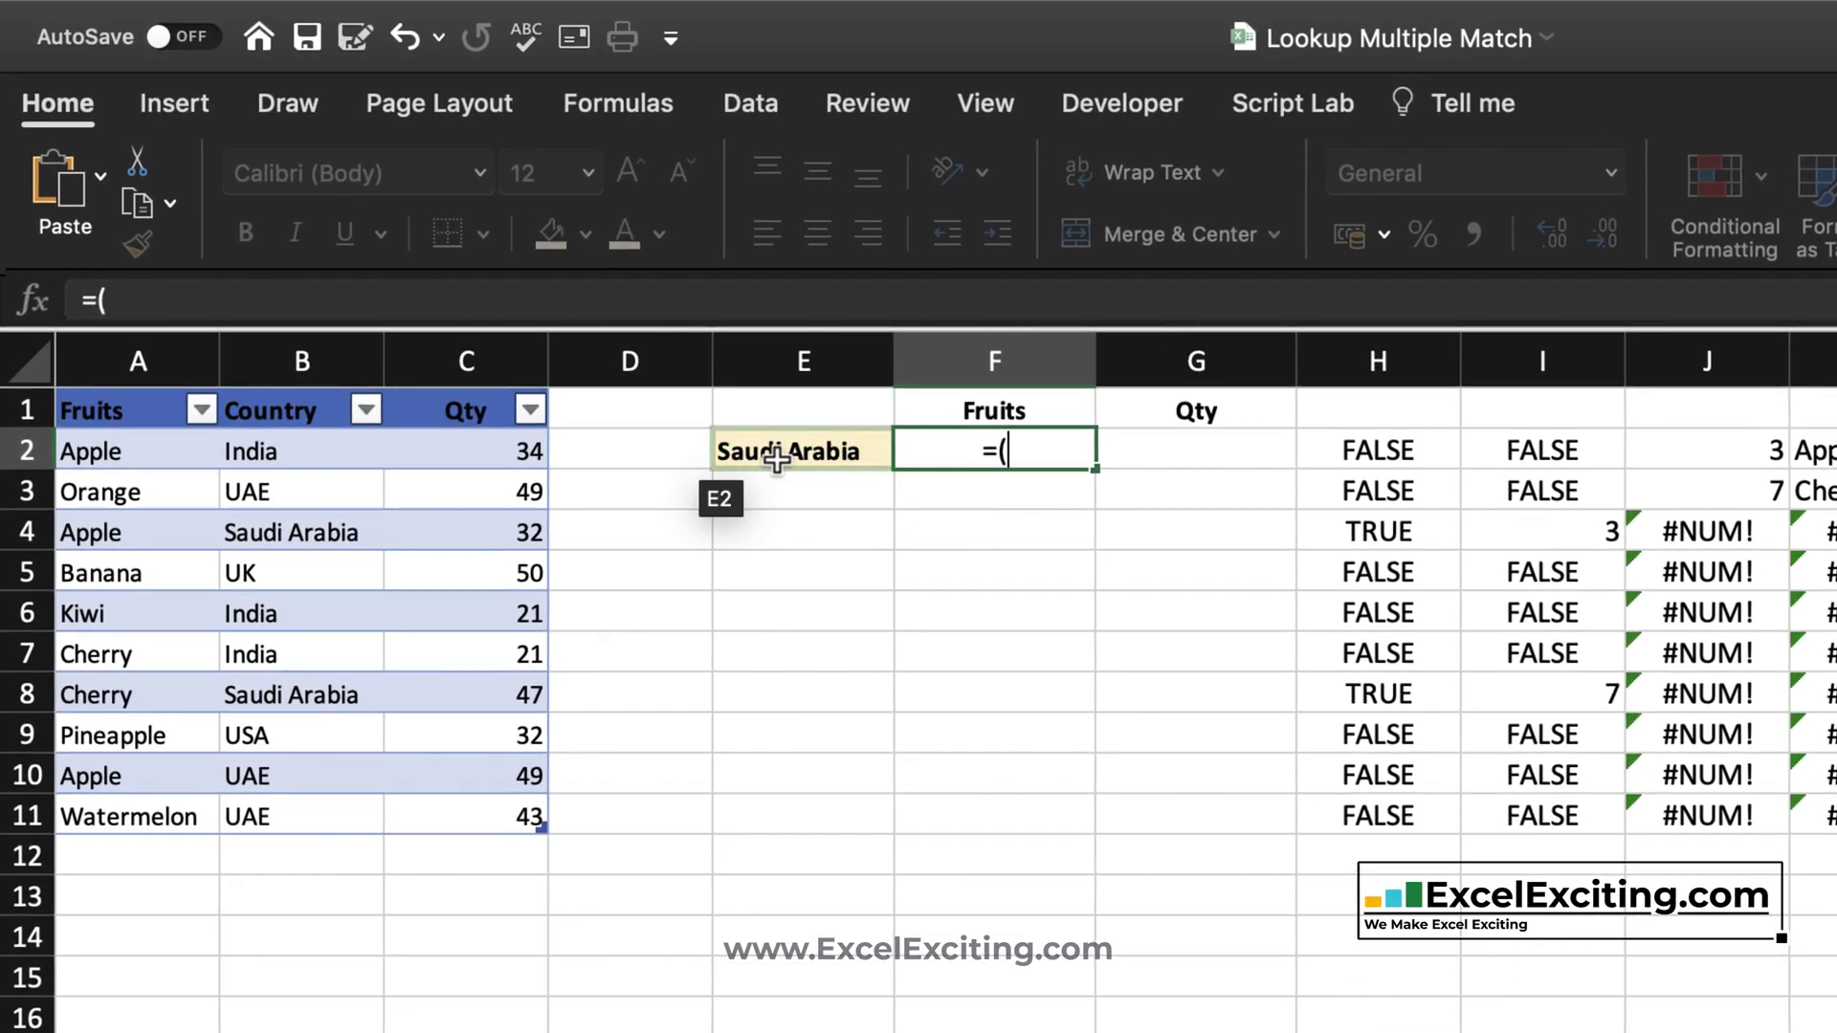
left_click(766, 448)
type("=")
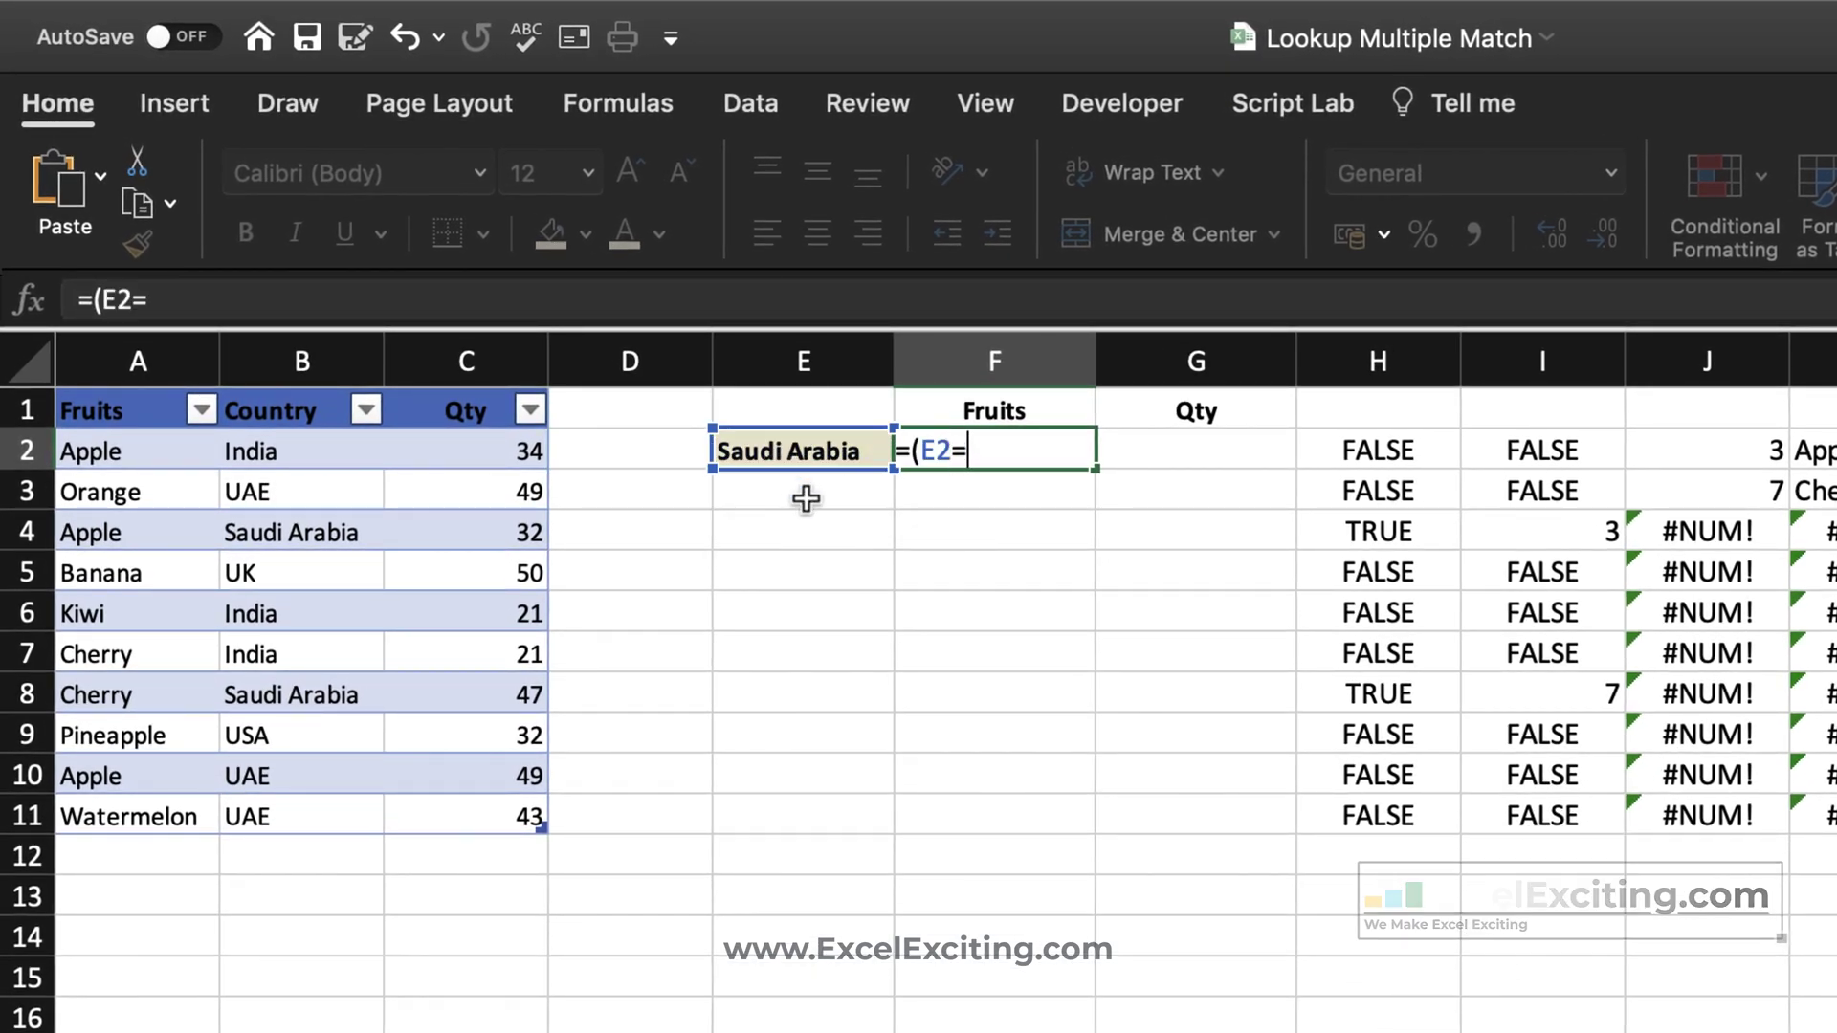
left_click(304, 394)
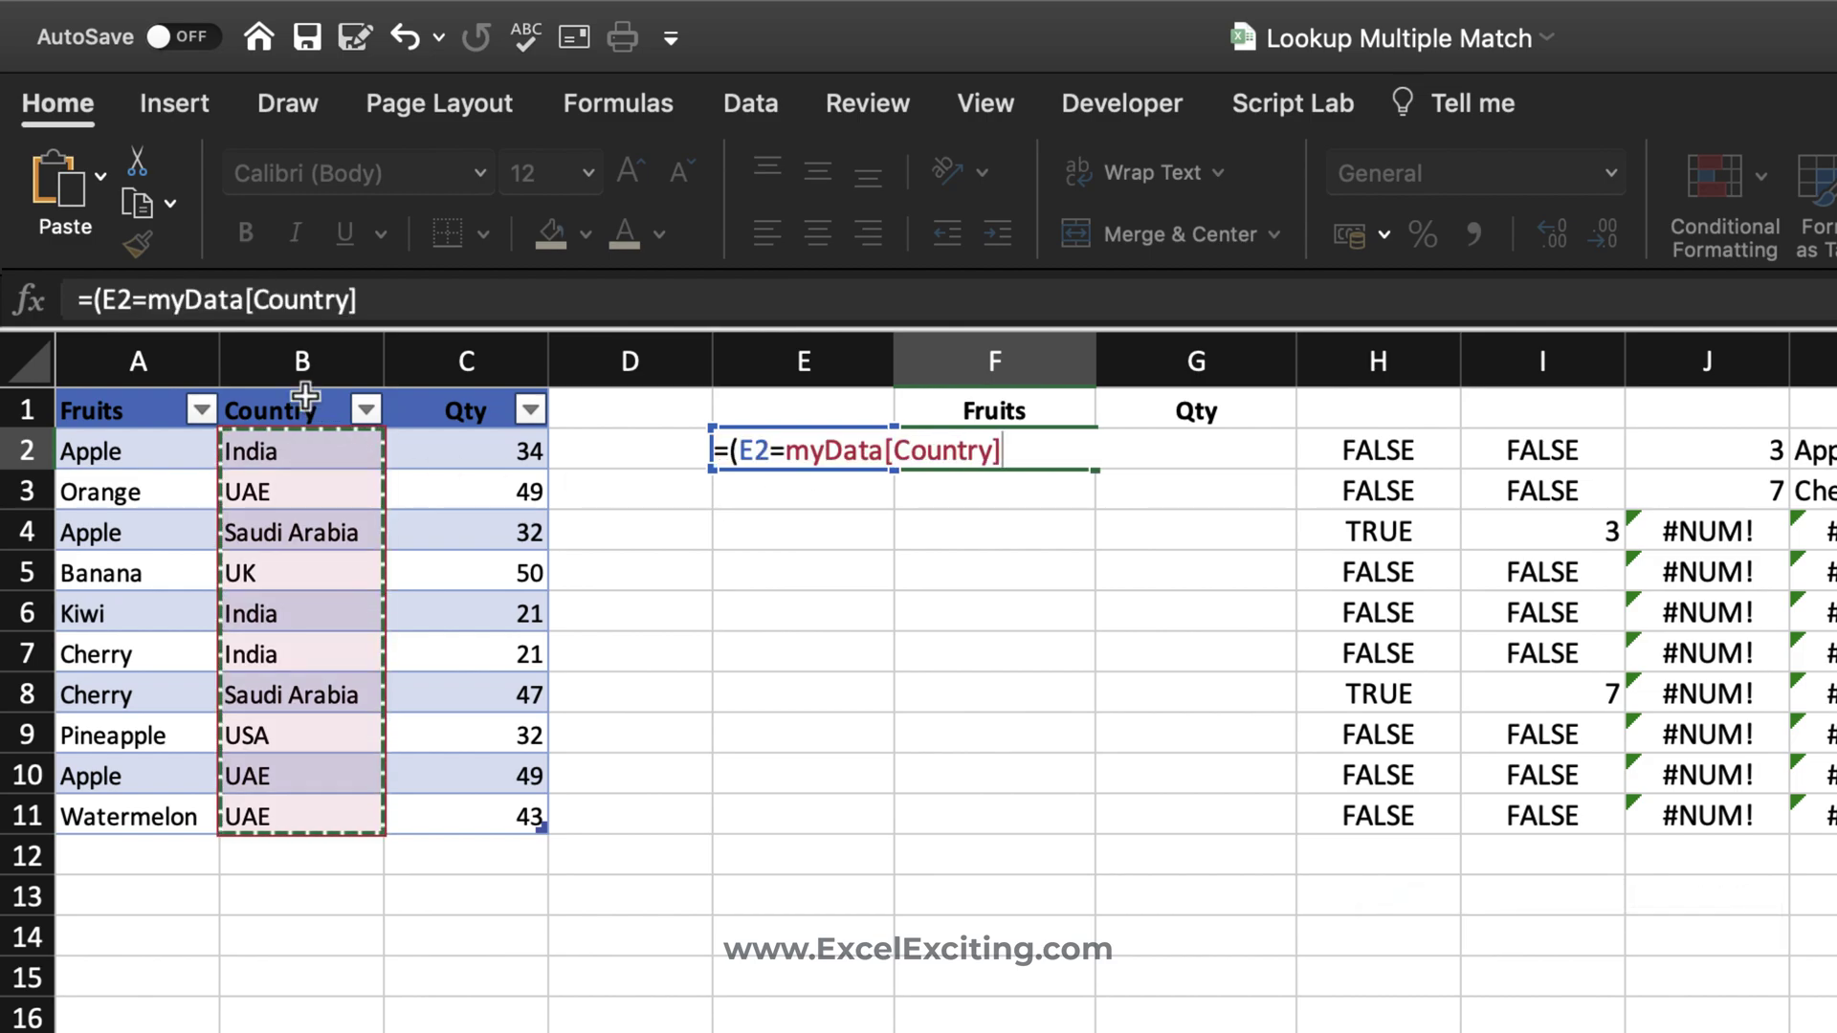
type(")")
key("Return")
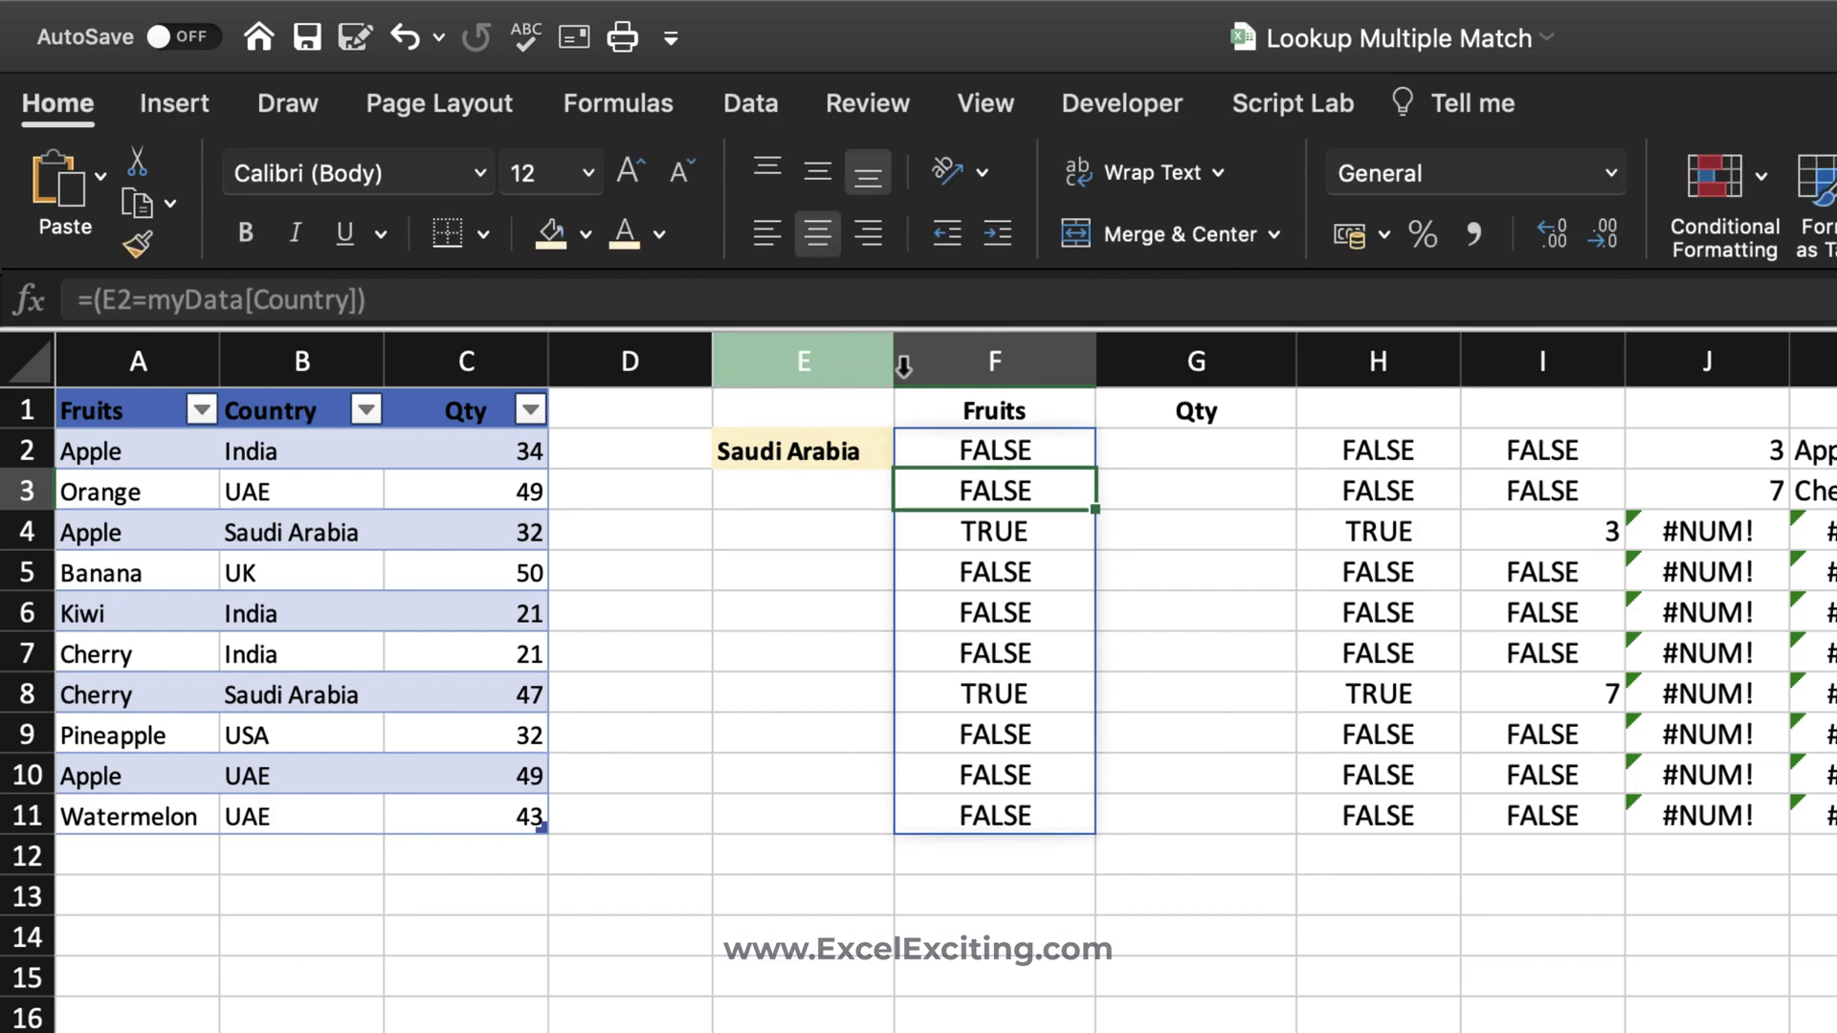
- Wrap F2's comparison in IF with ROW(myData[Country])-1 to return matching positions 3 and 7
double_click(944, 445)
left_click(730, 464)
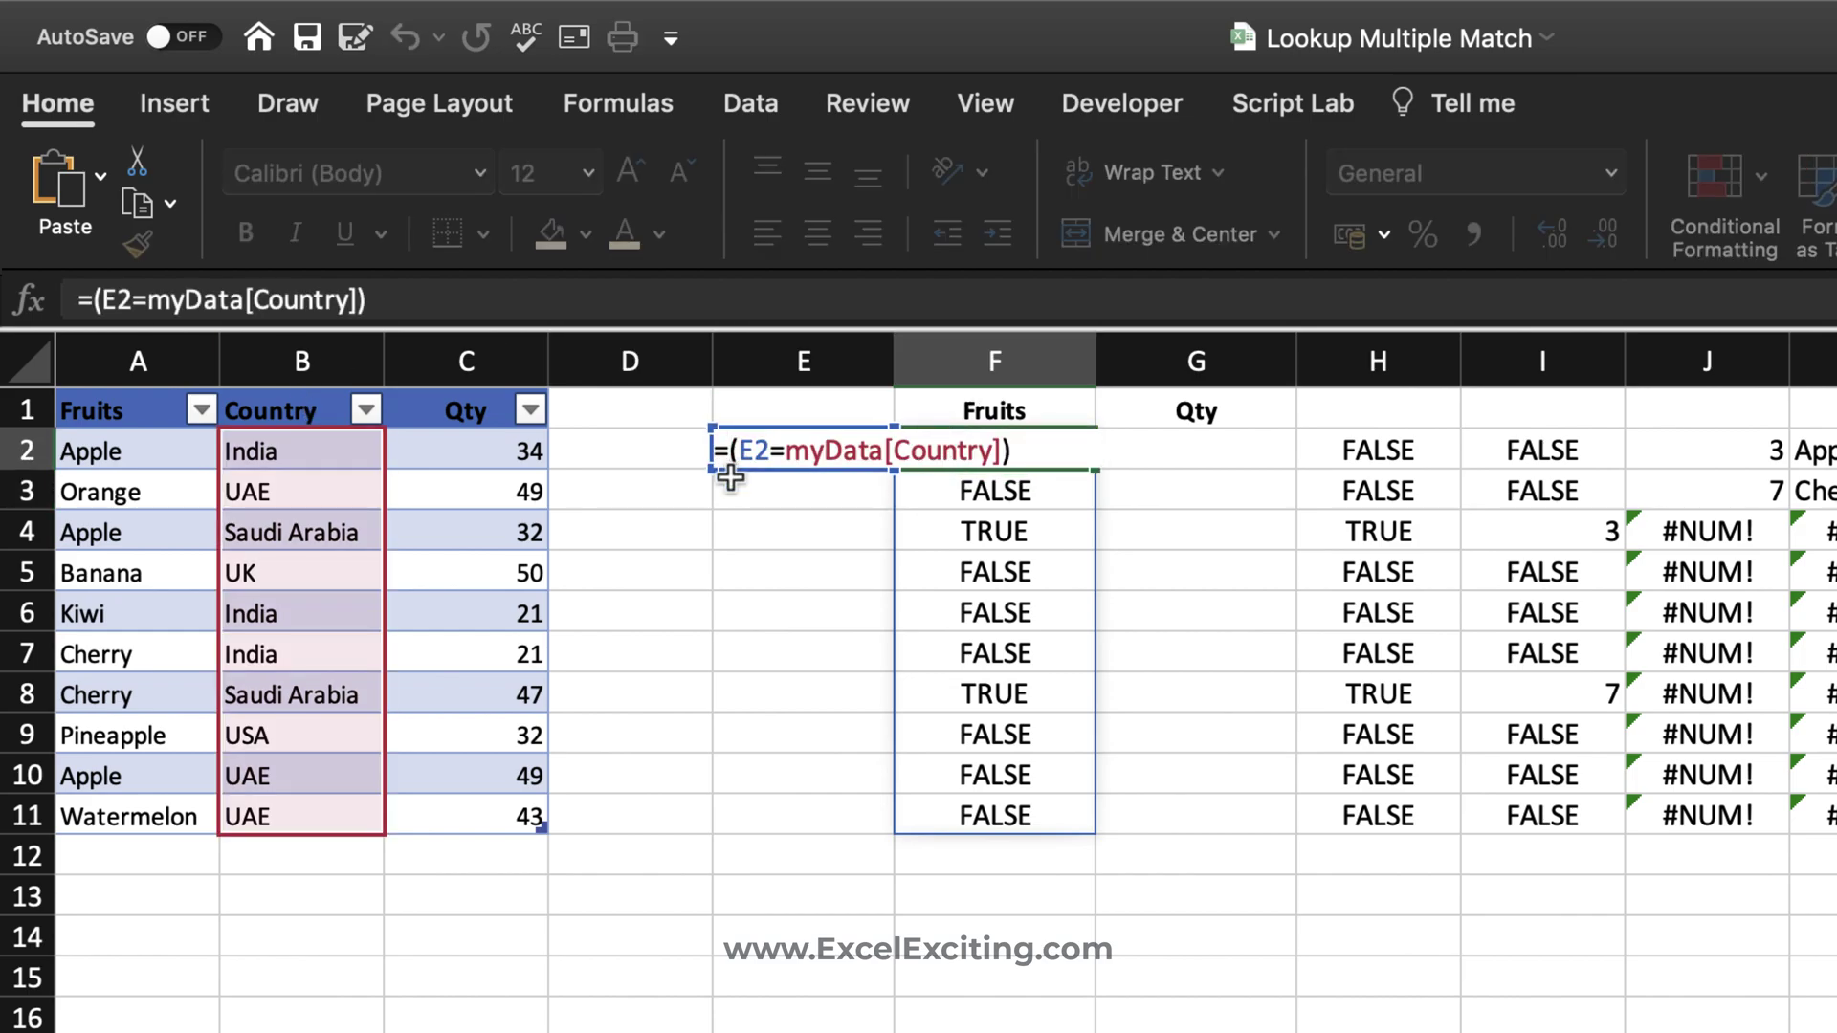
type("if")
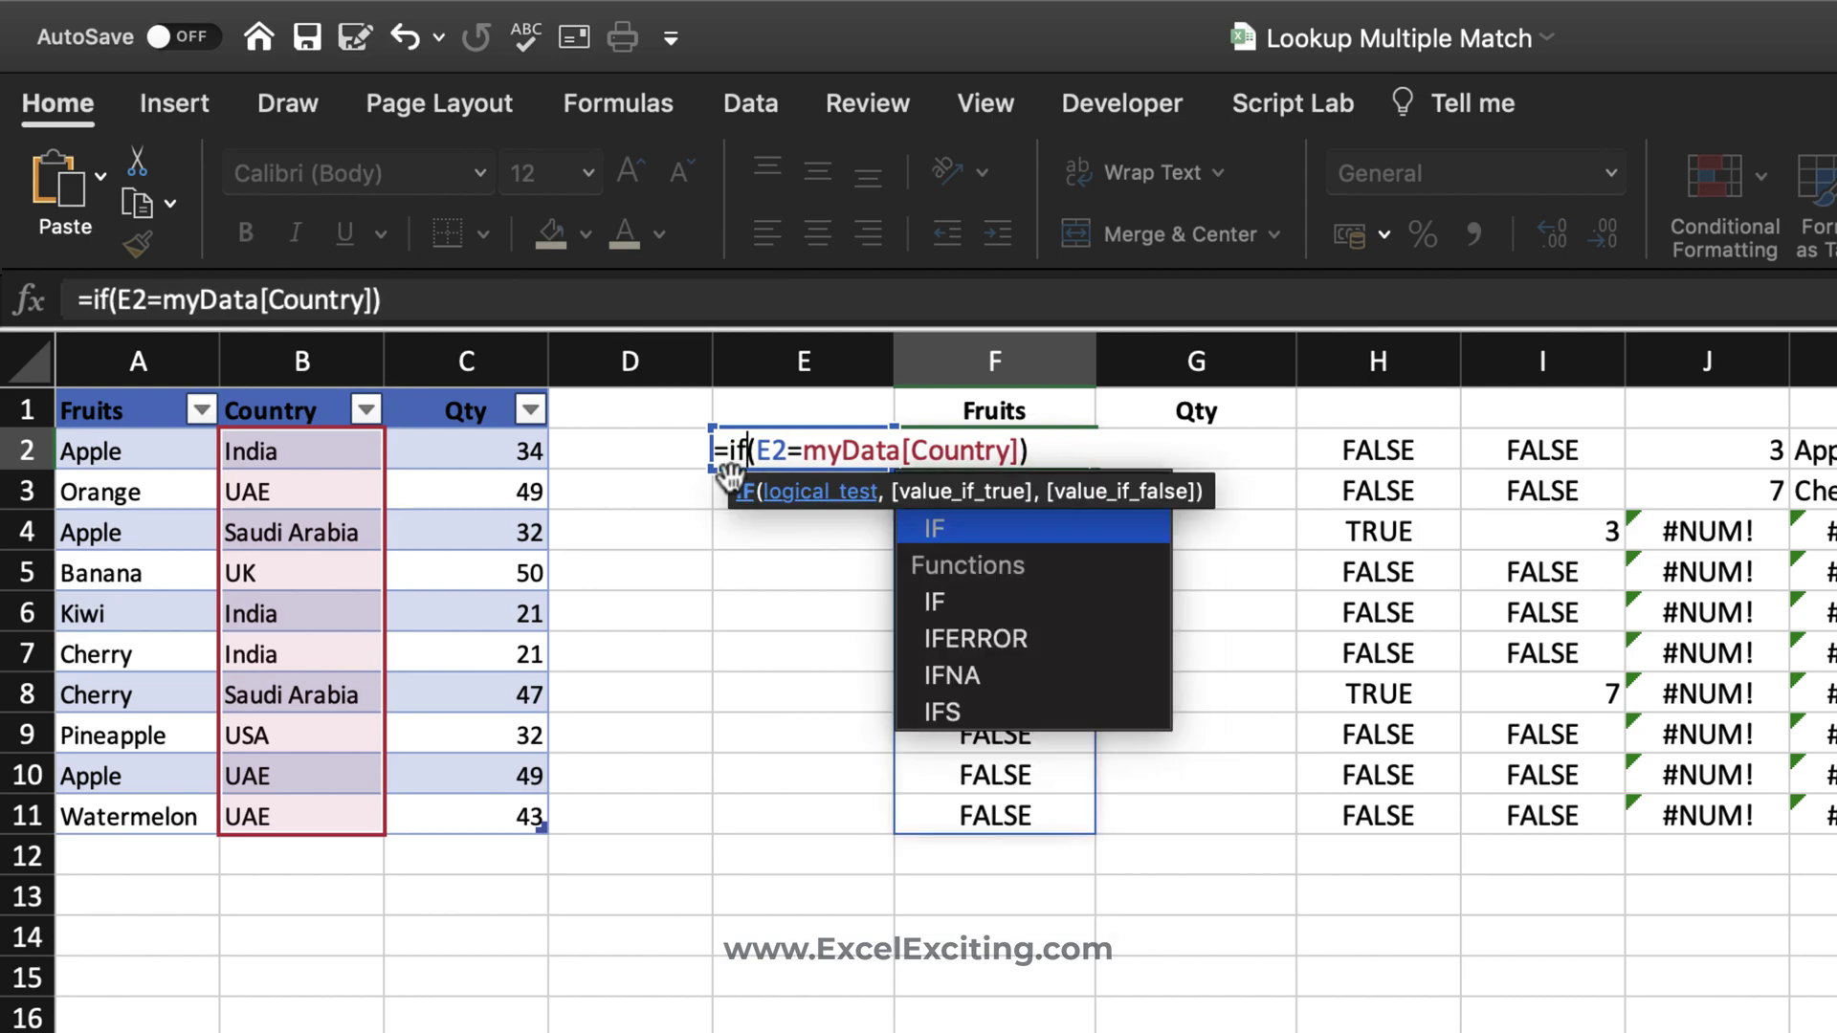
type("(")
left_click(1053, 450)
type(")")
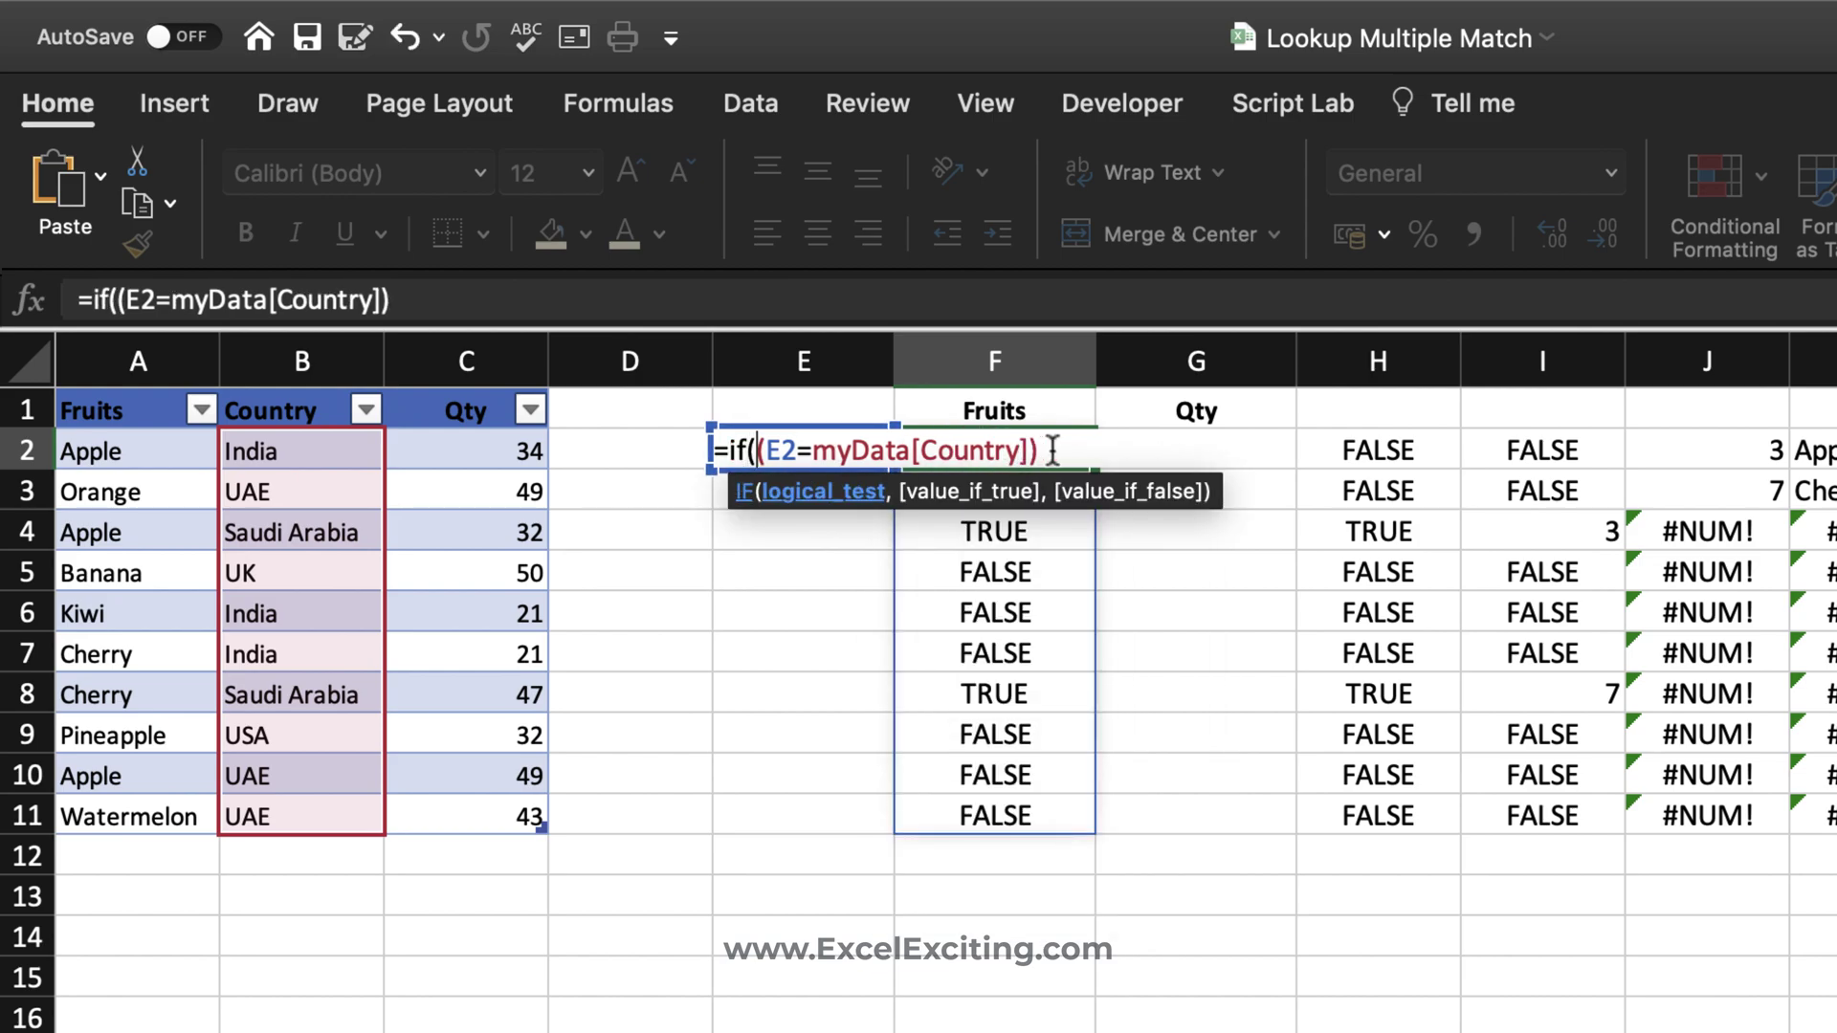
type(",")
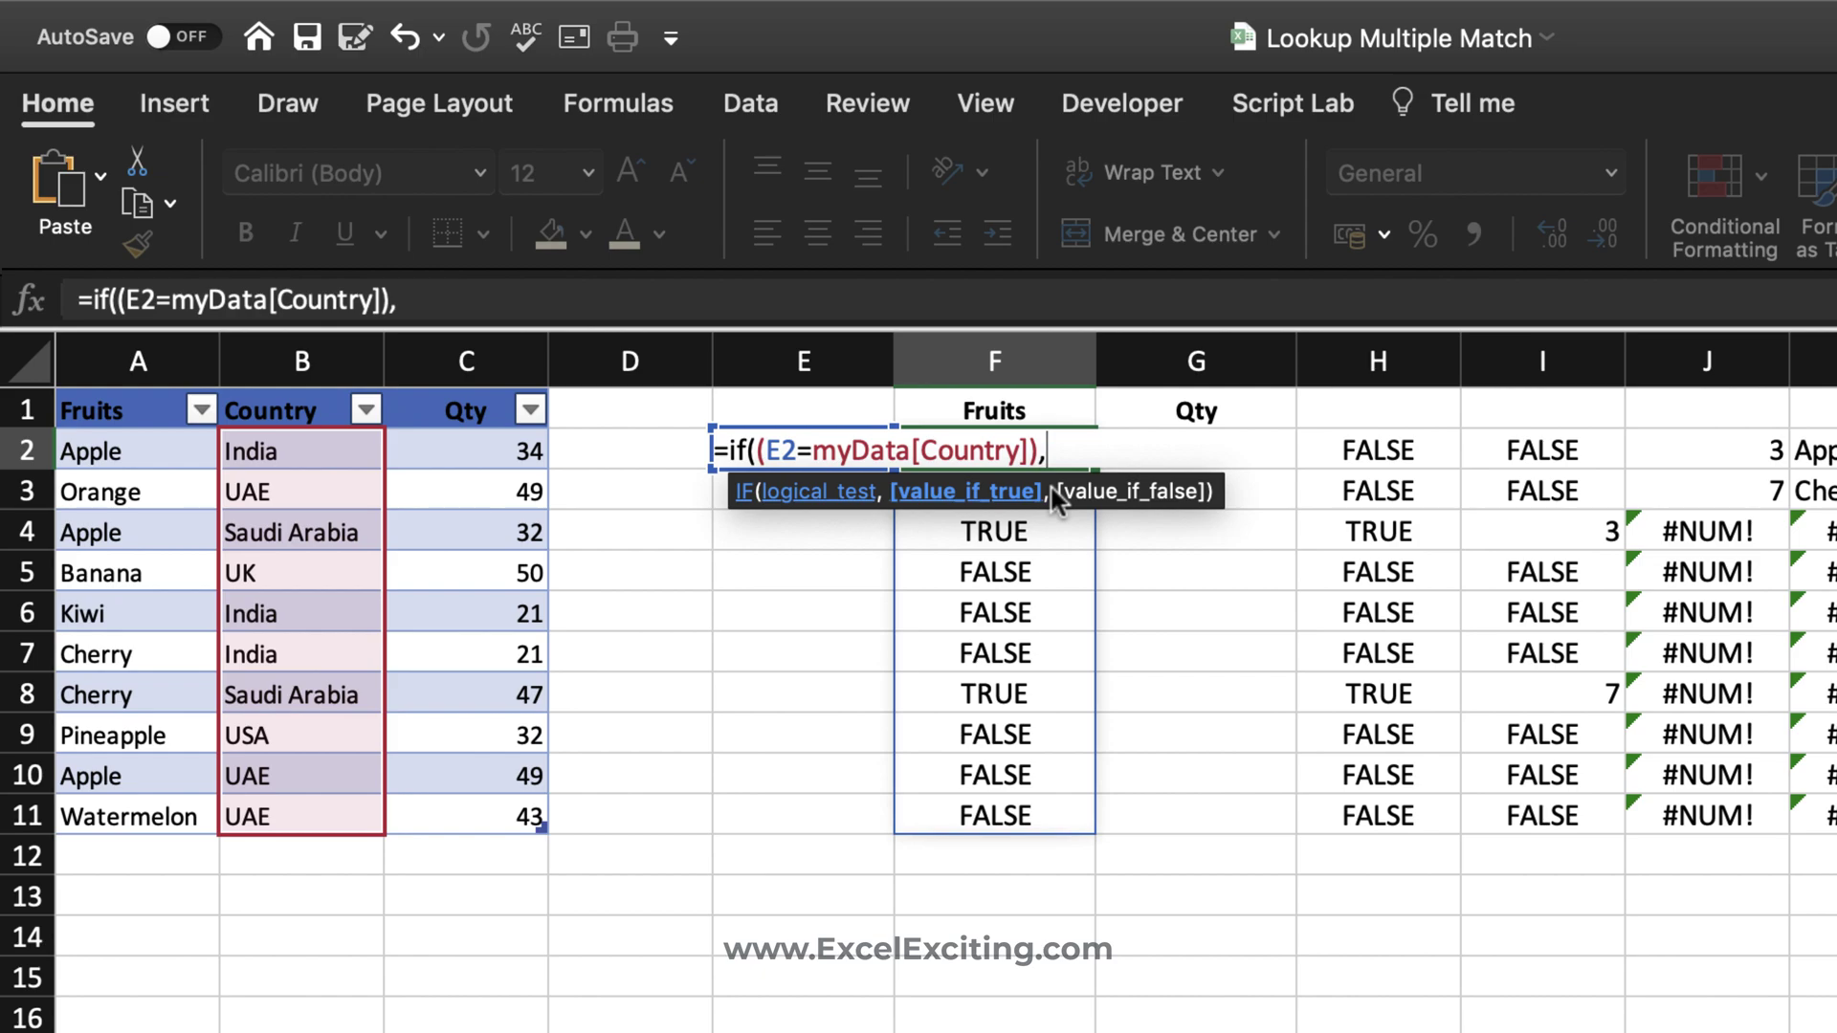
type("row")
key("Tab")
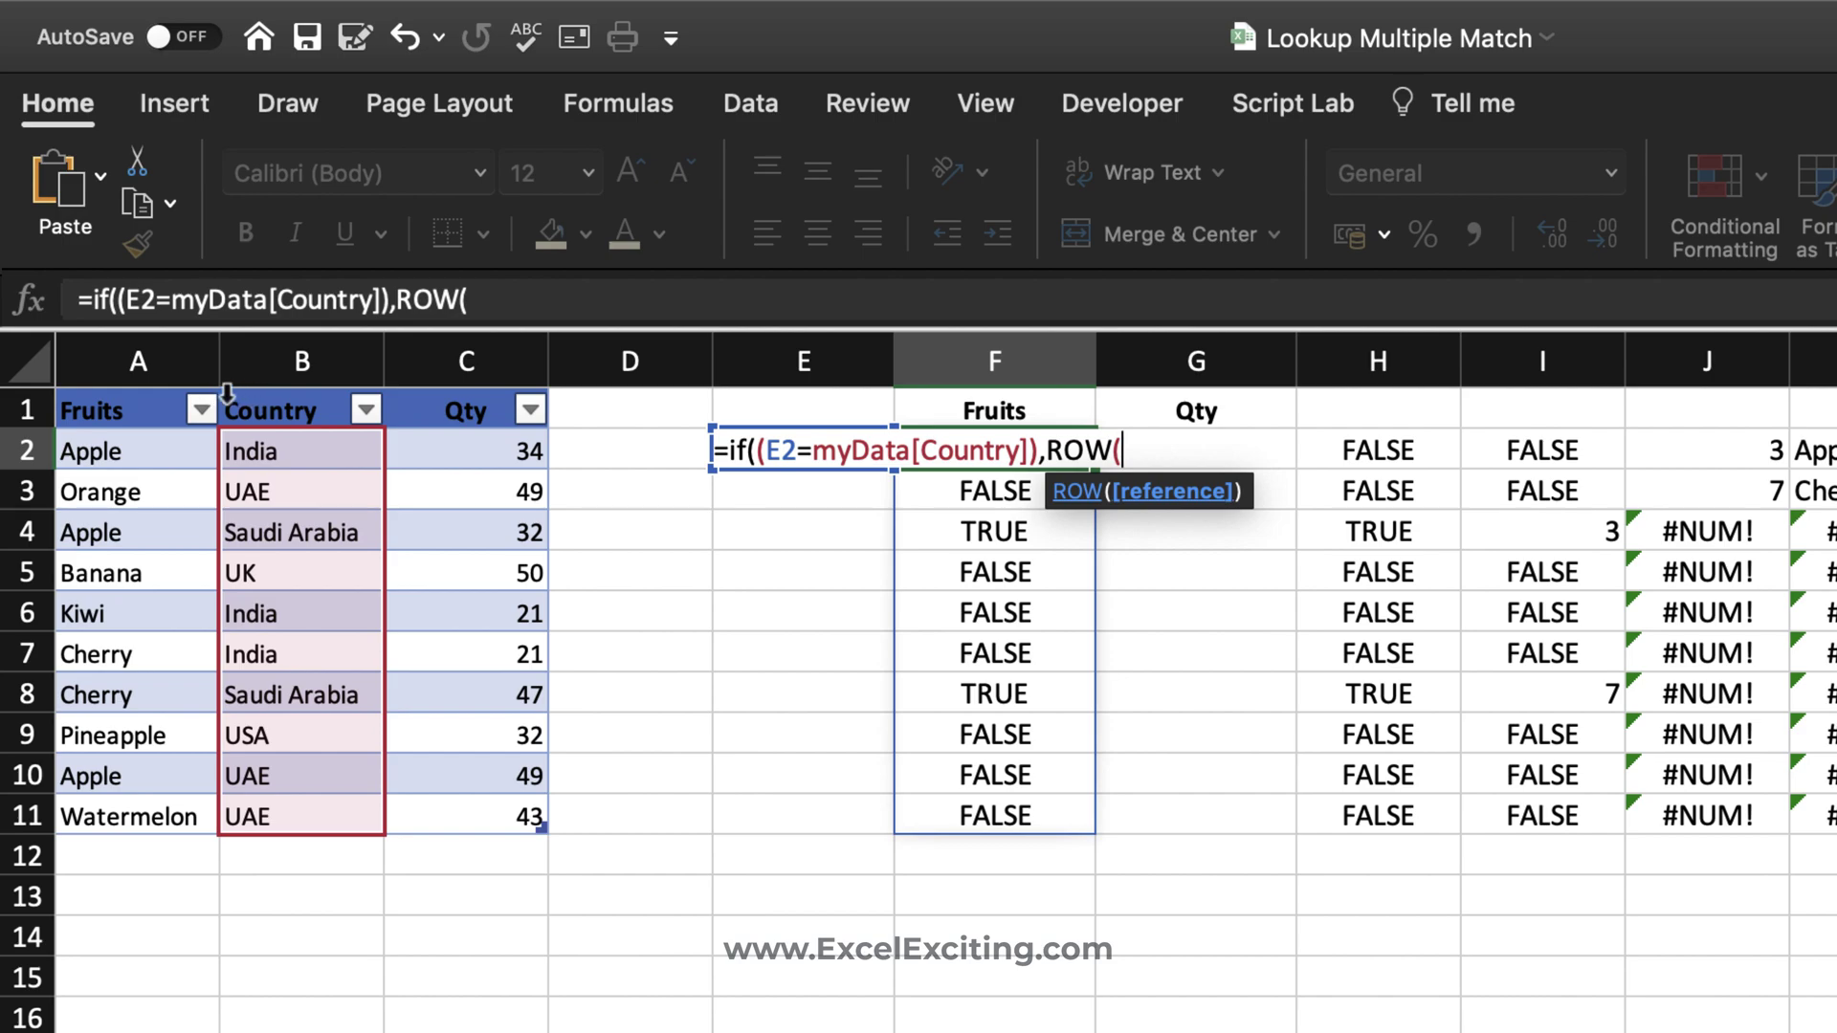
left_click(264, 397)
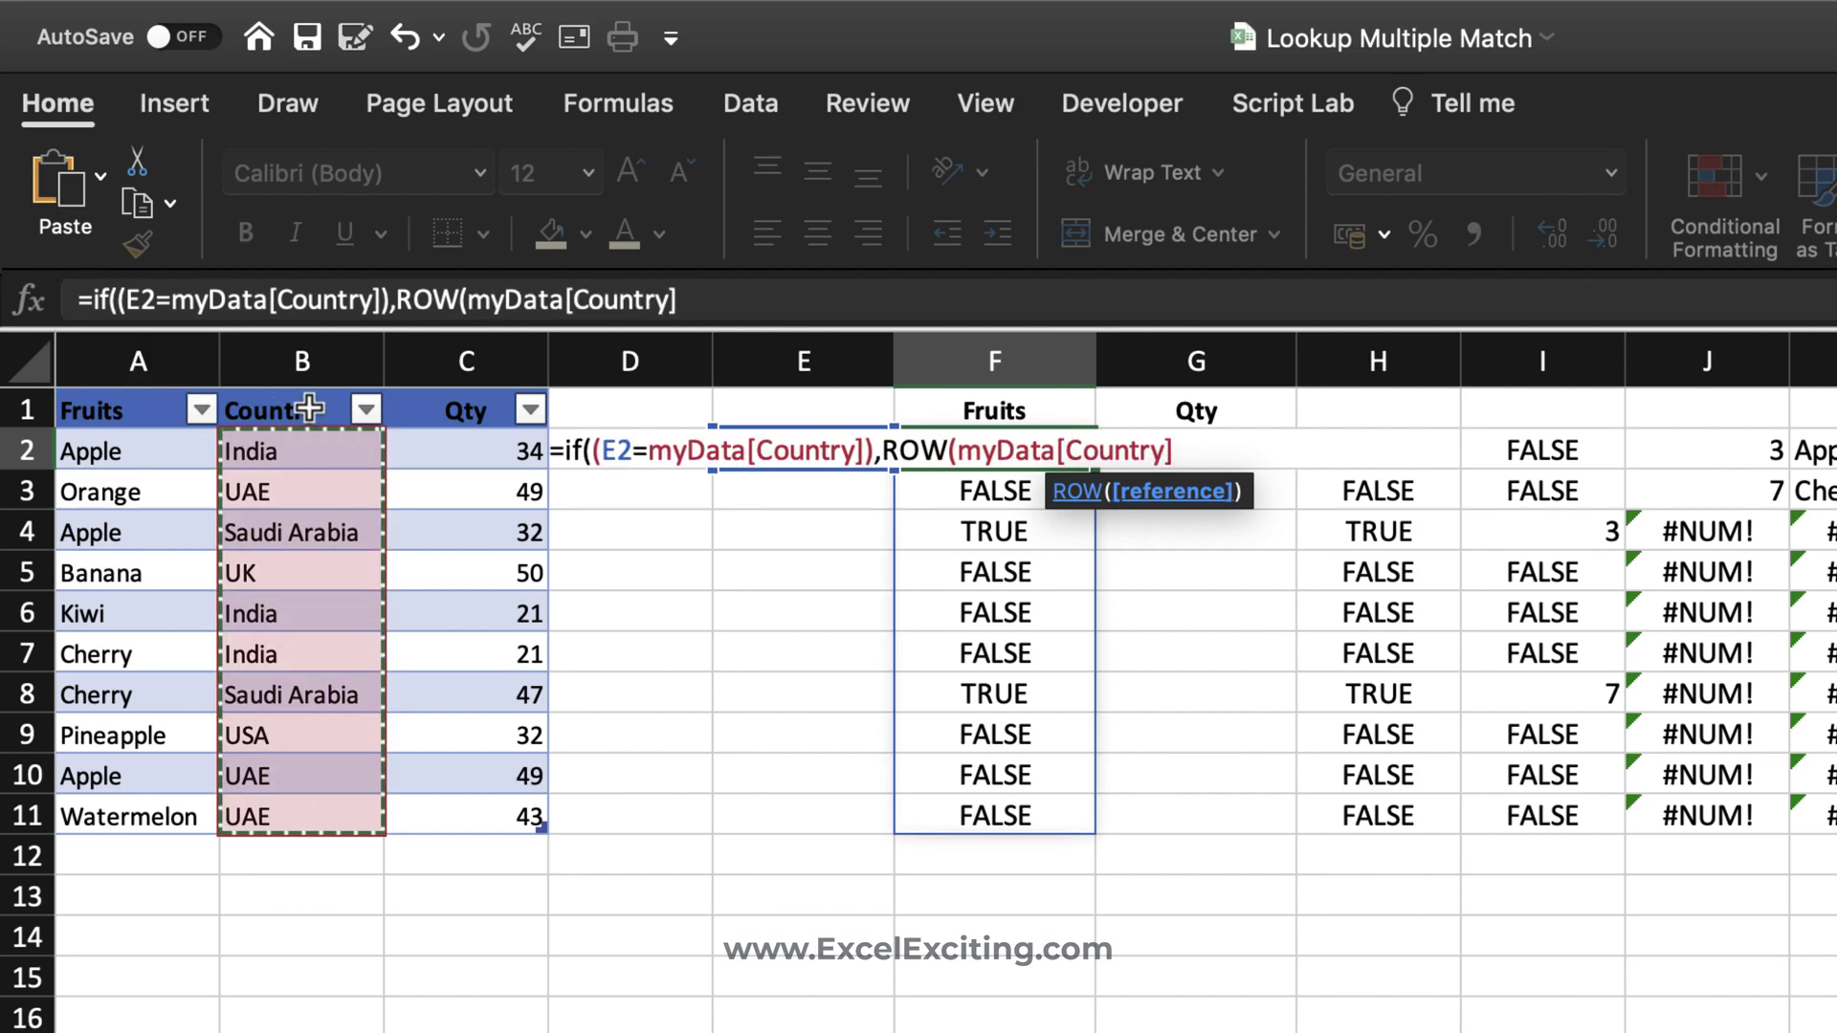
type(")-1")
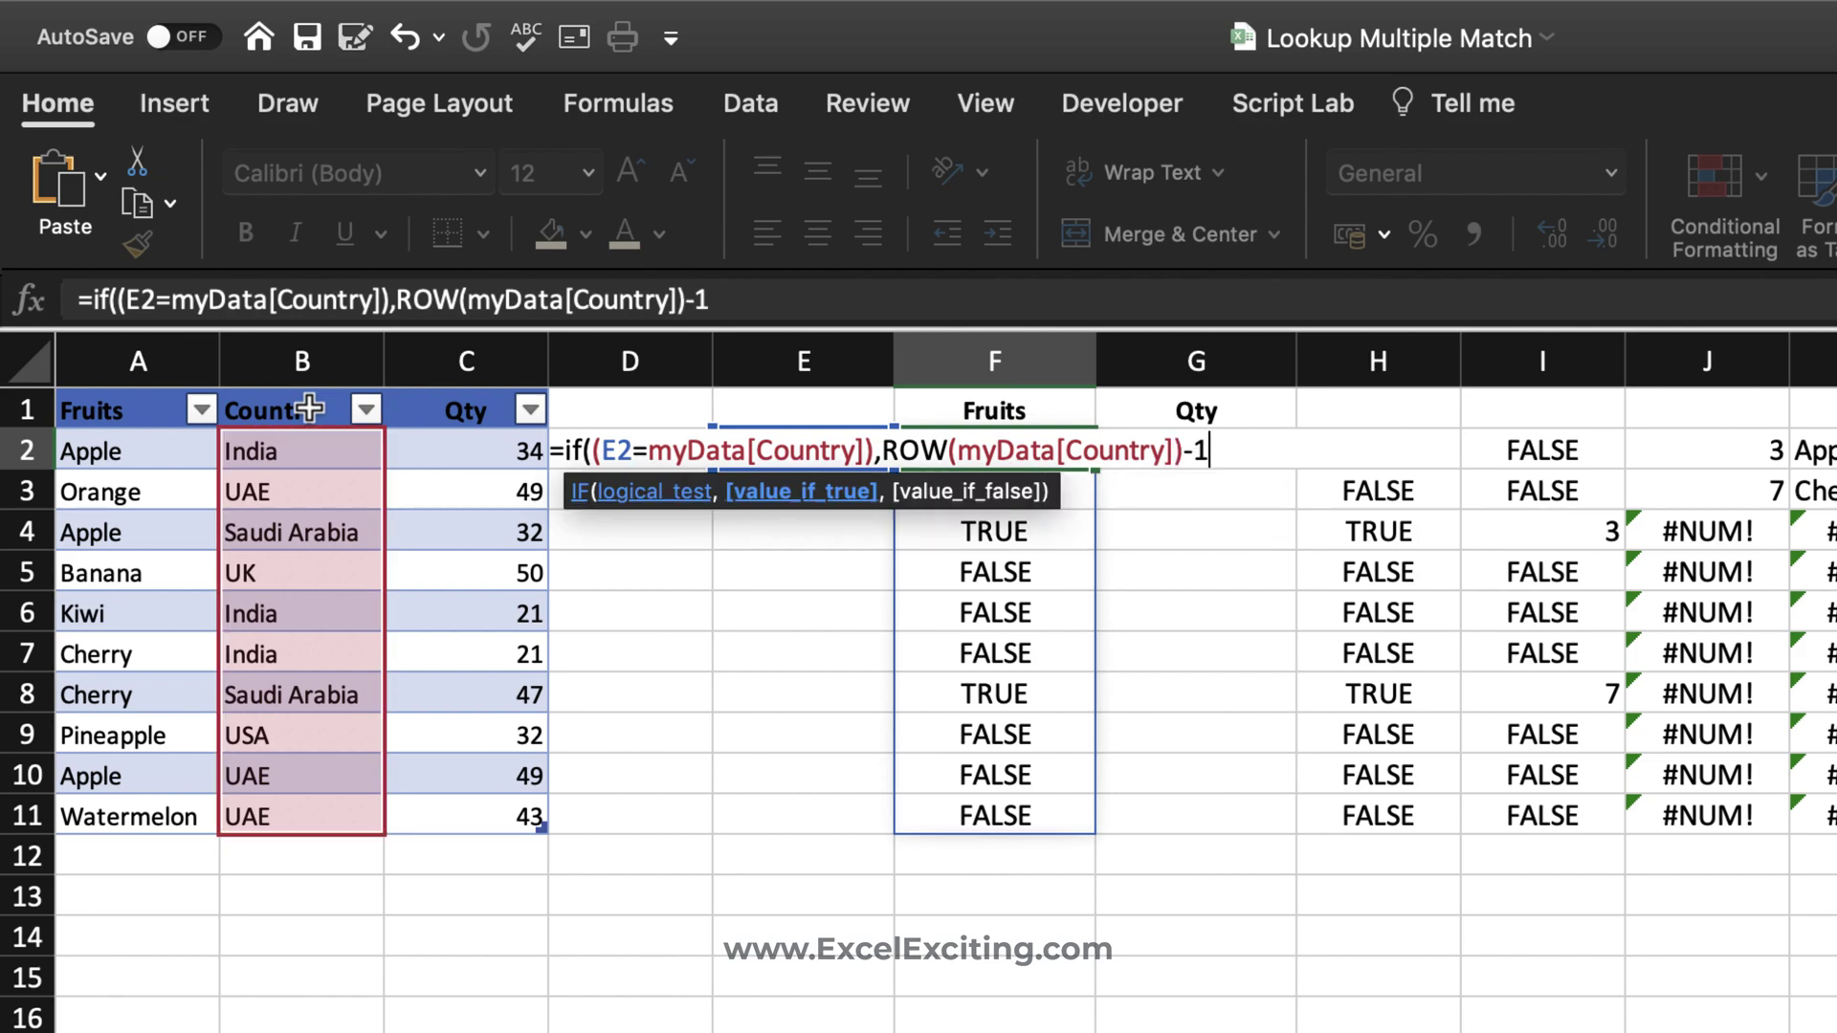
type(")")
key("Return")
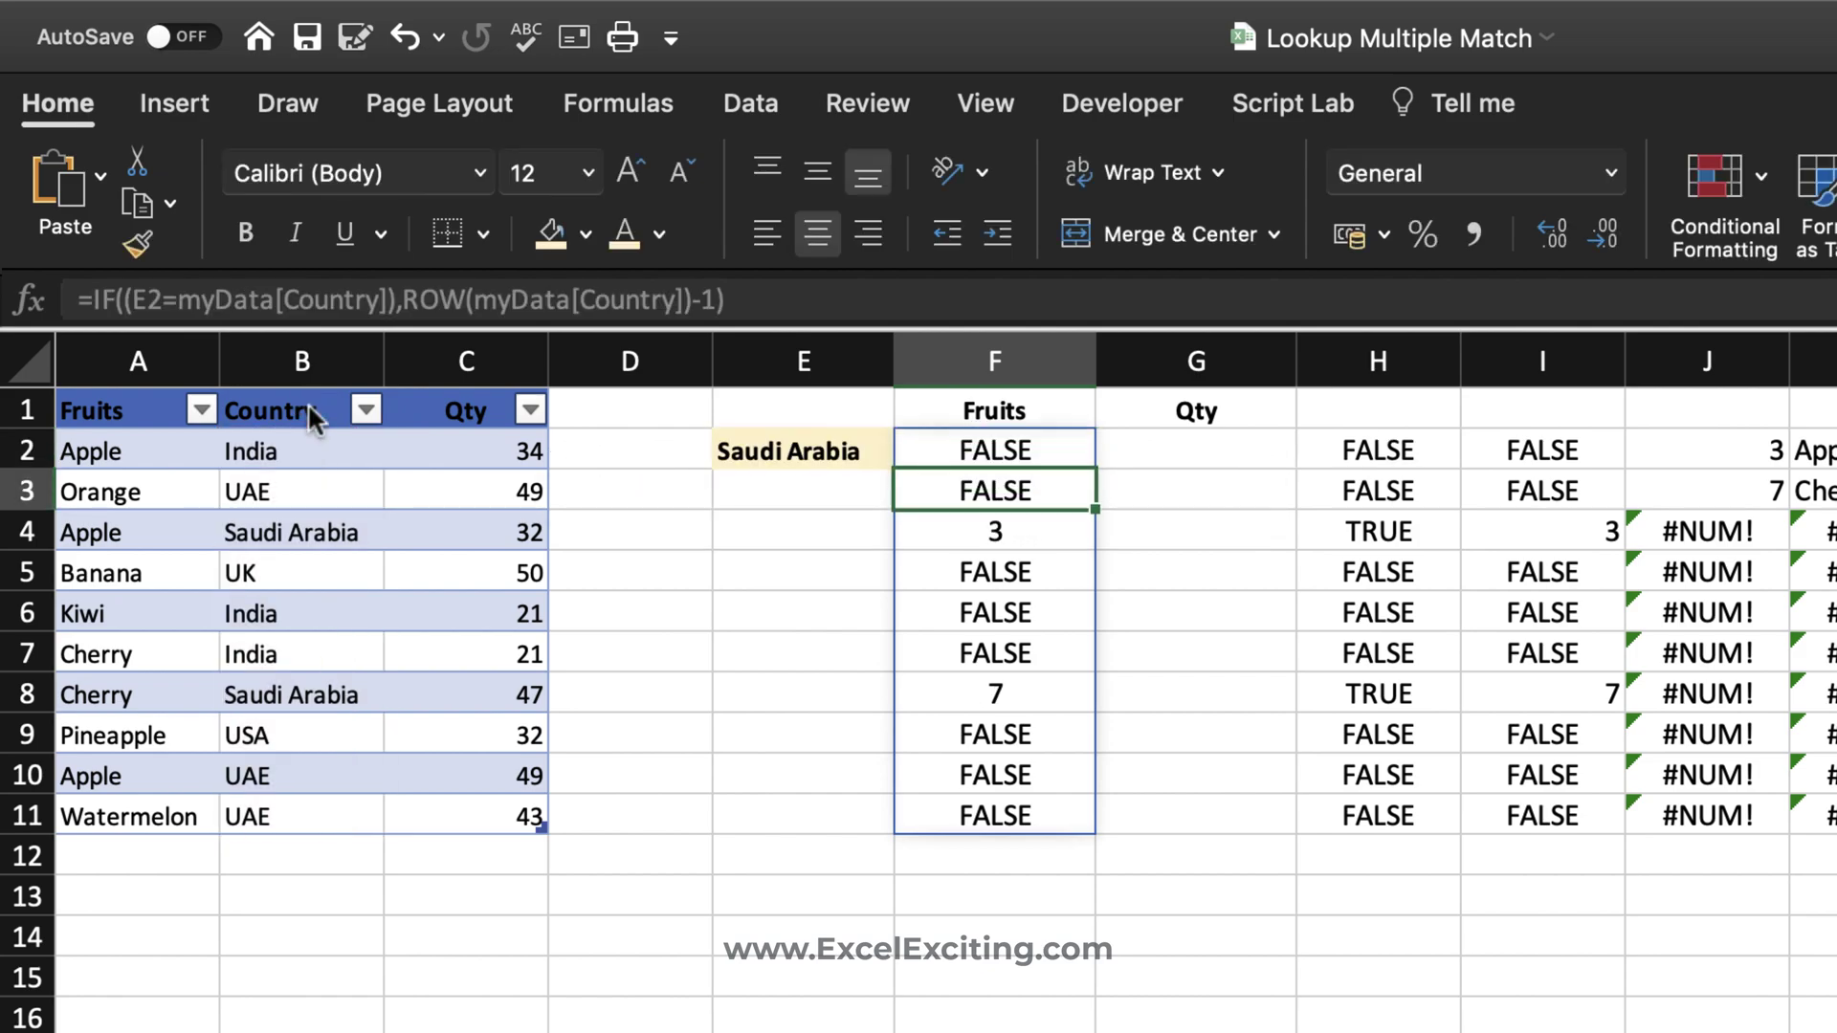
- Wrap F2's IF formula in SMALL with k = ROW(myData[Country])-1, committing as an array formula
left_click(1560, 440)
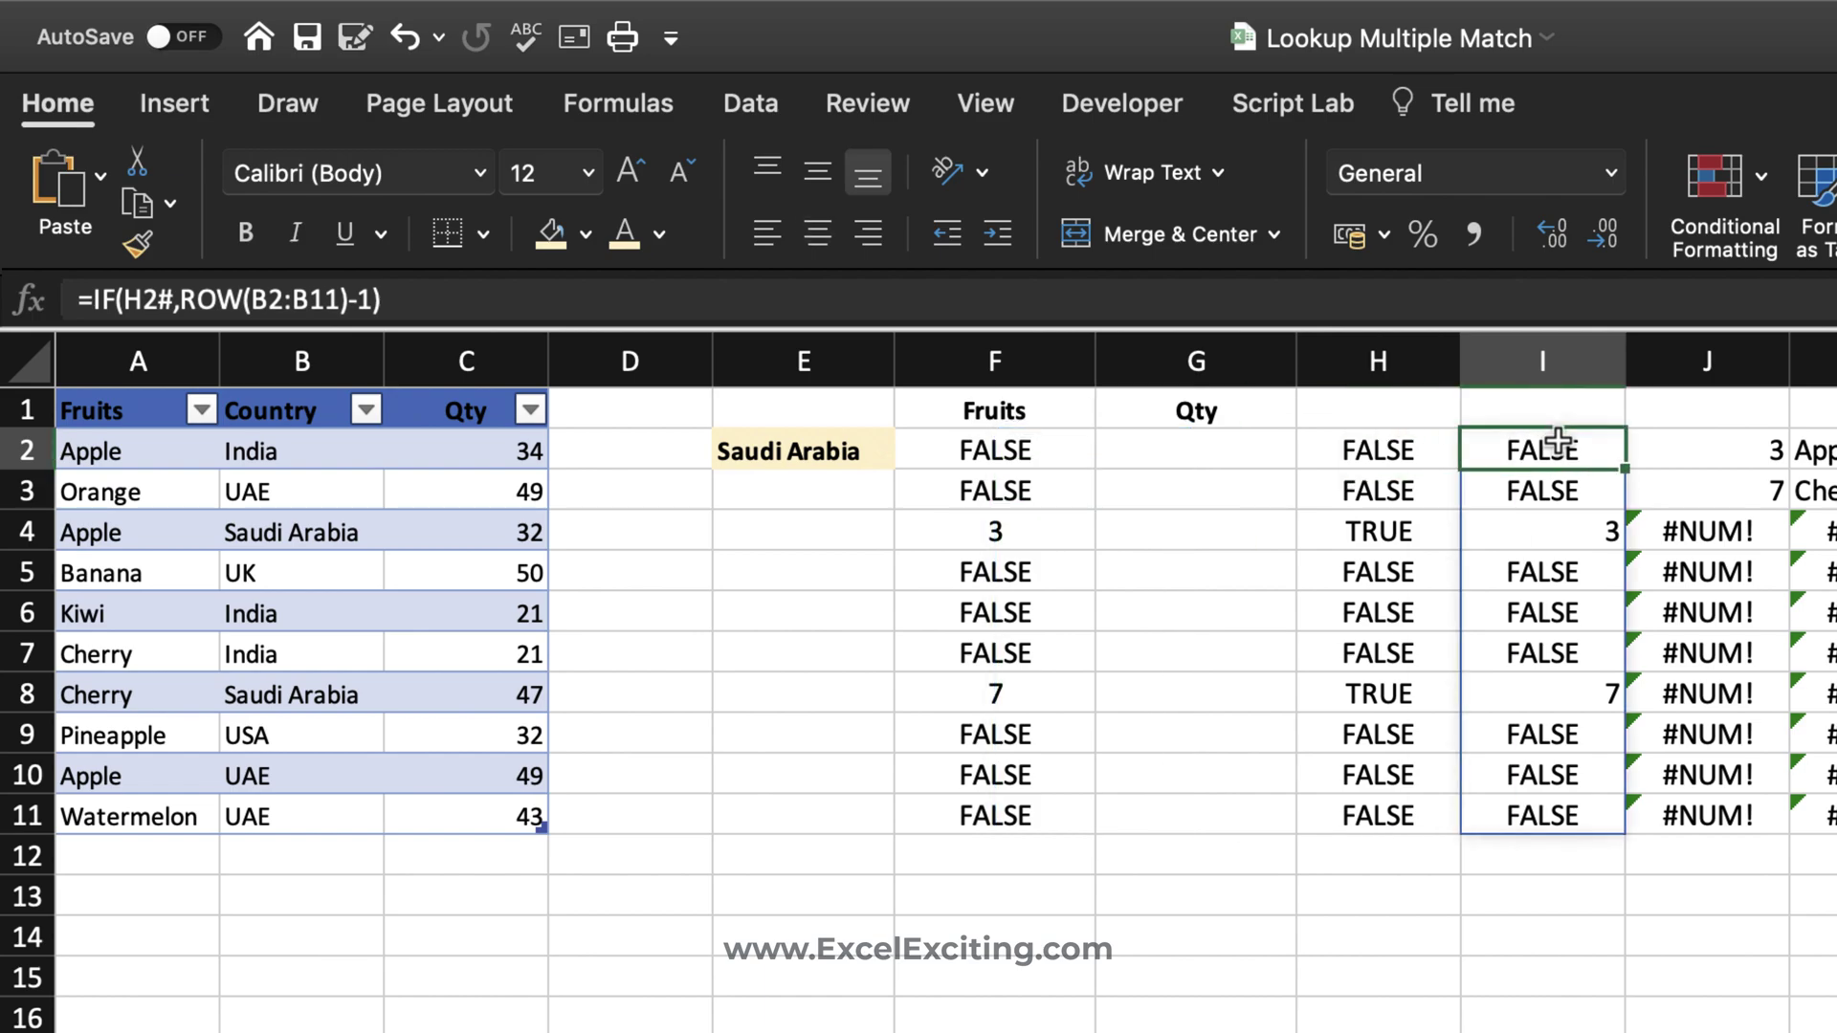
left_click(940, 457)
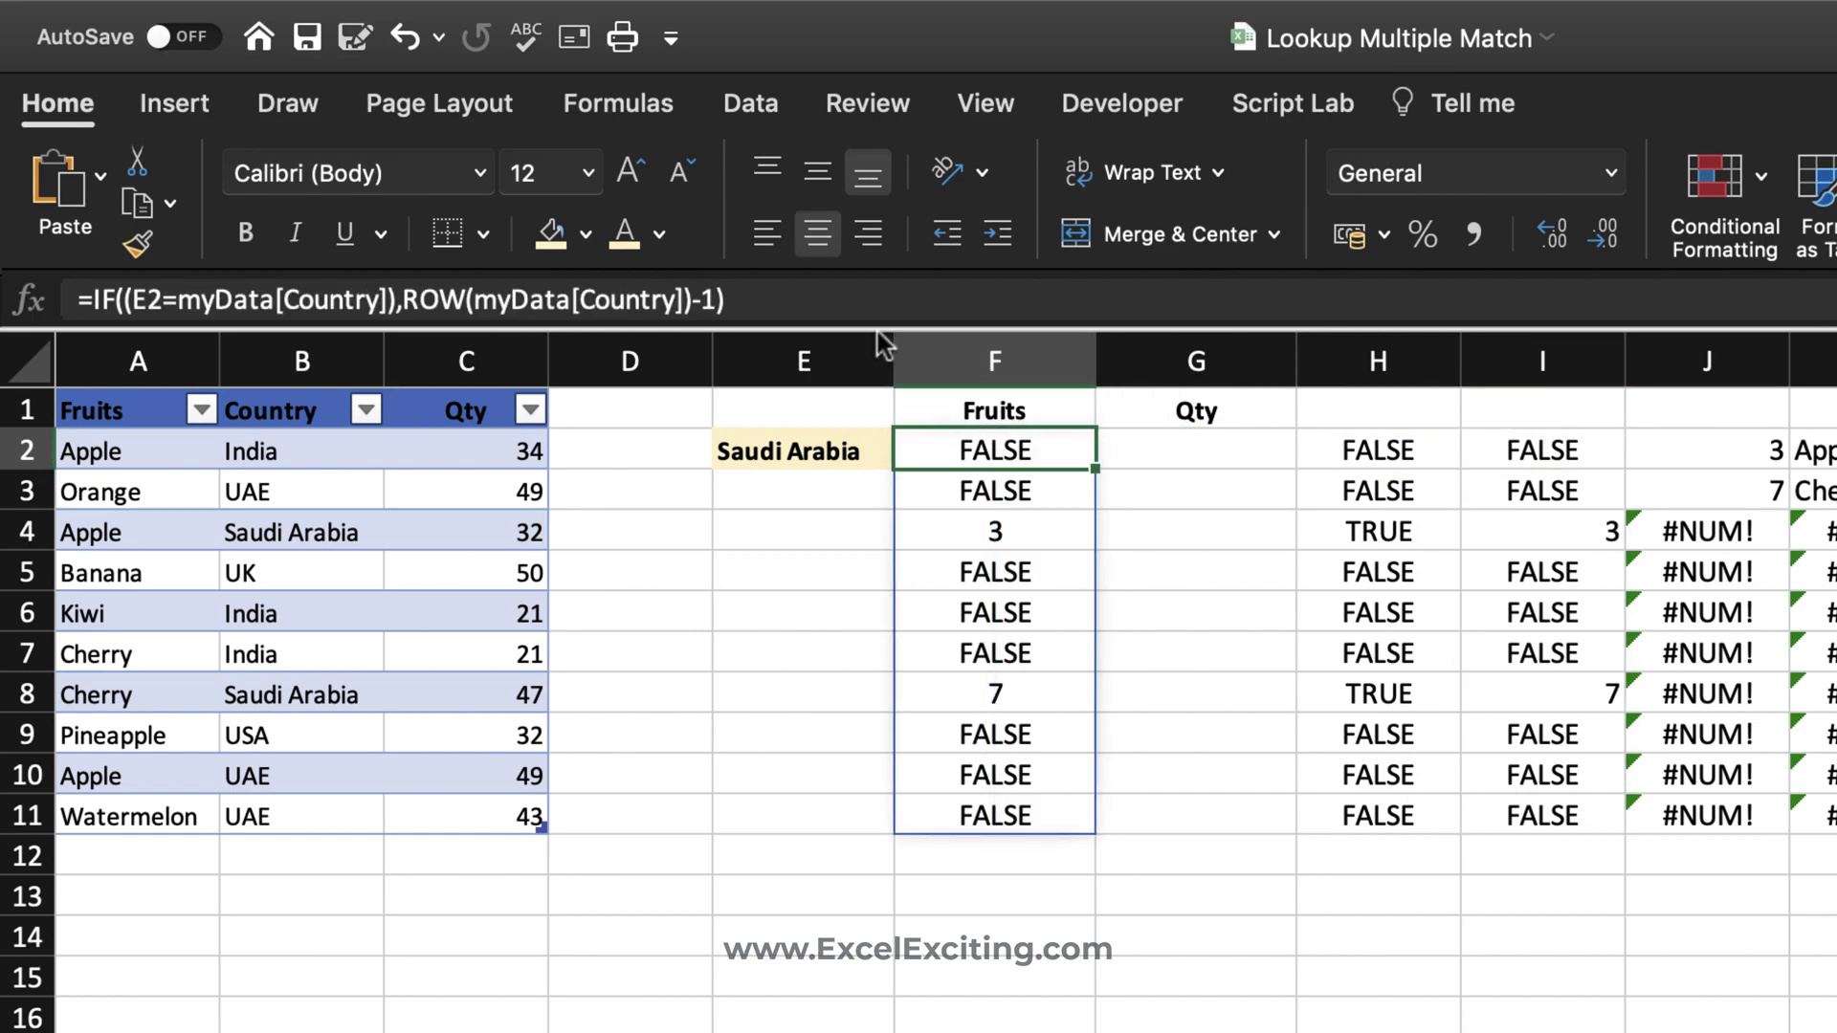
left_click(94, 300)
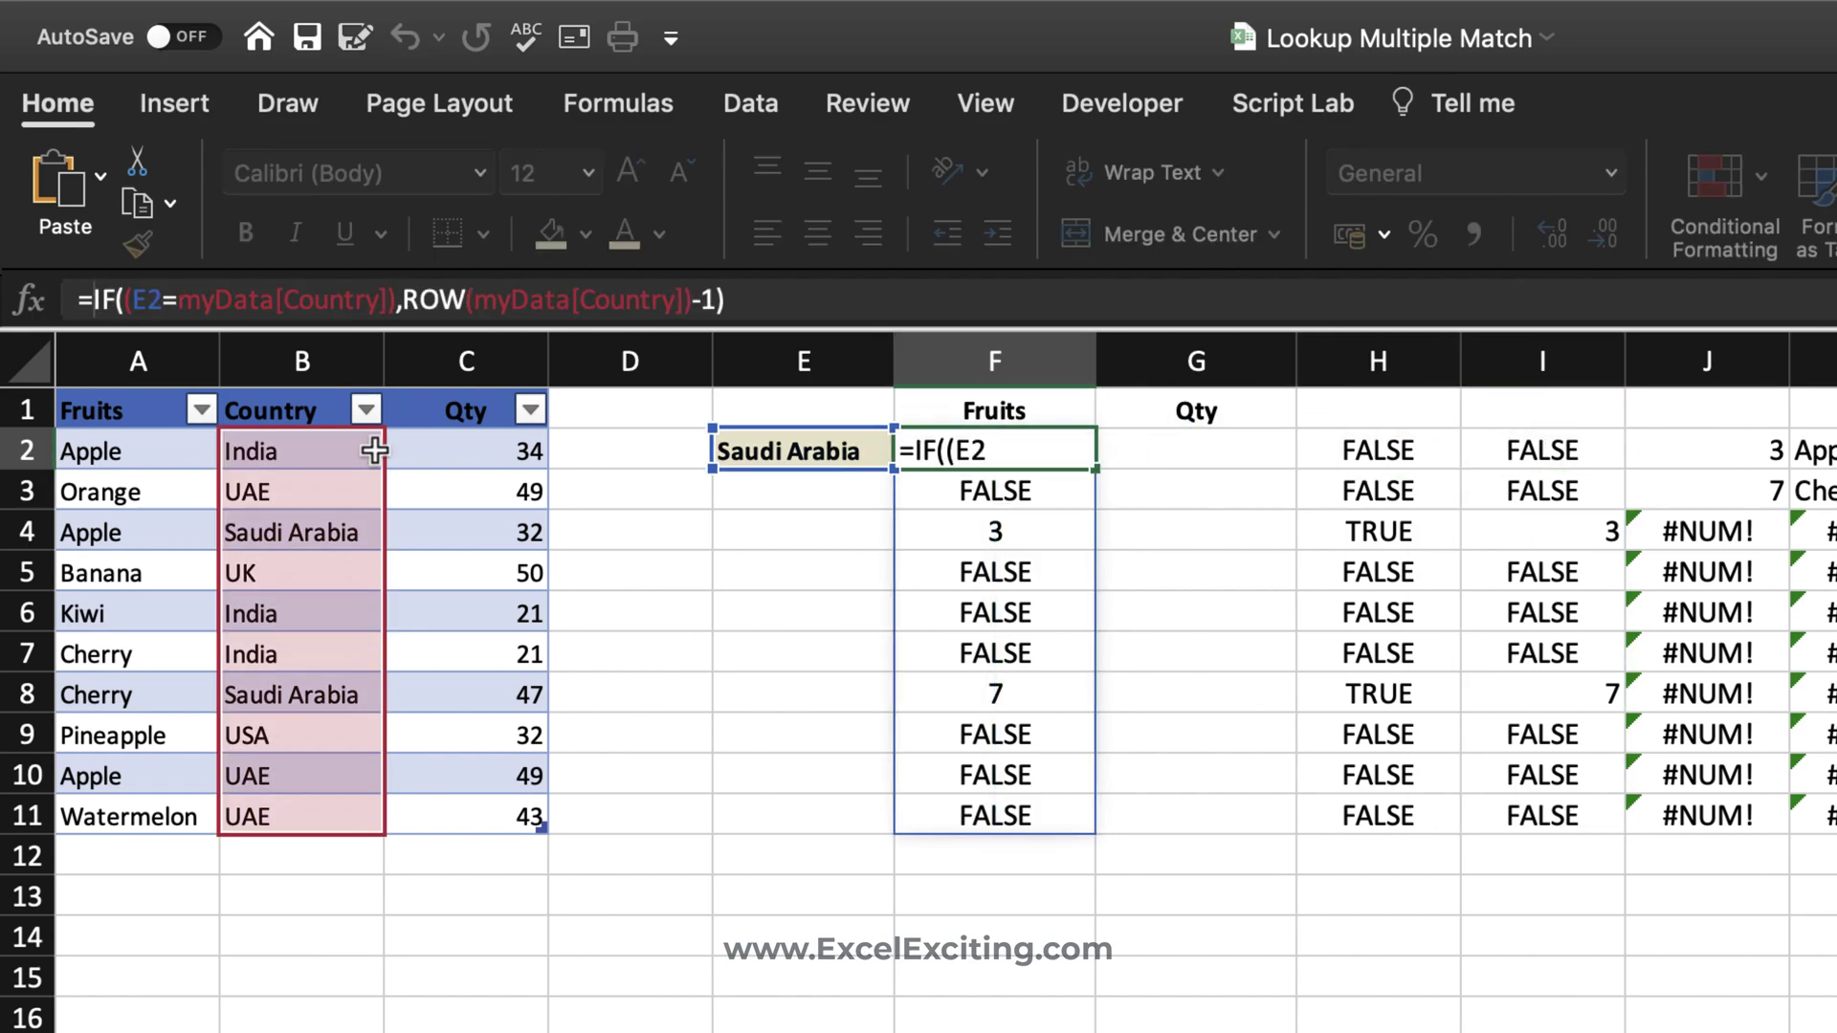
type("in")
key("BackSpace")
key("BackSpace")
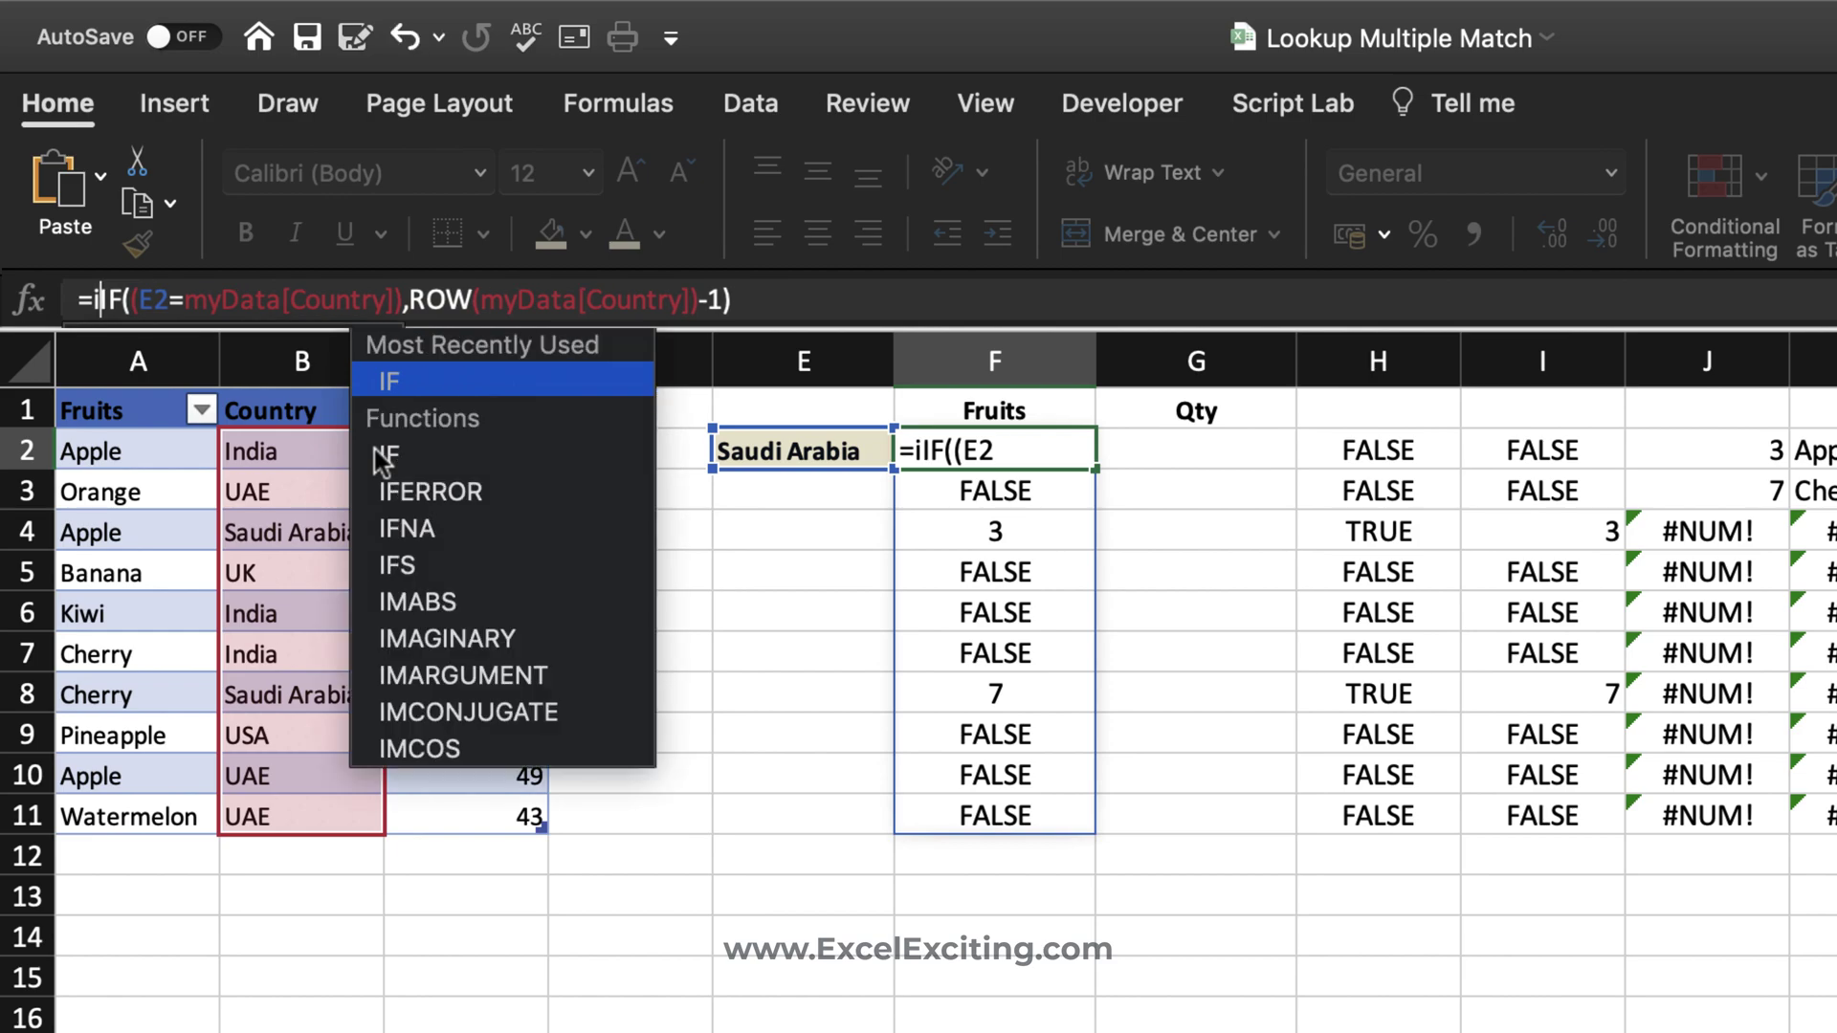
type("sm")
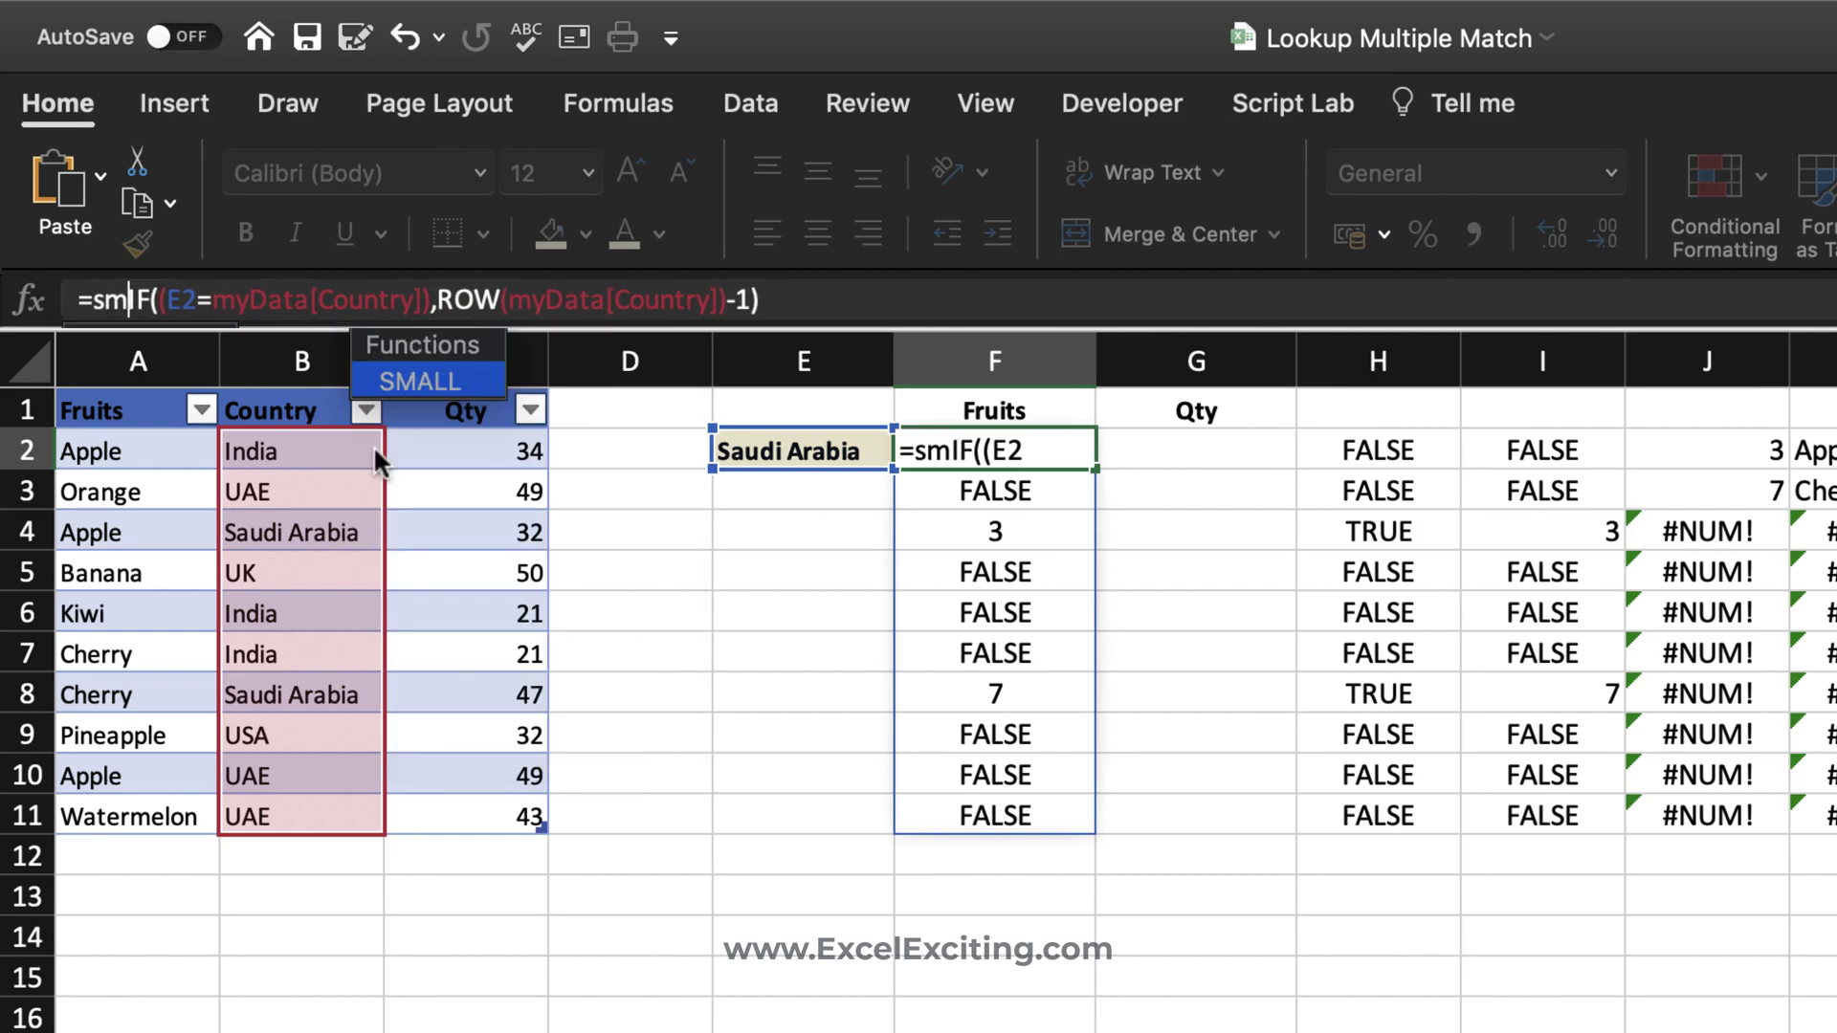
key("Tab")
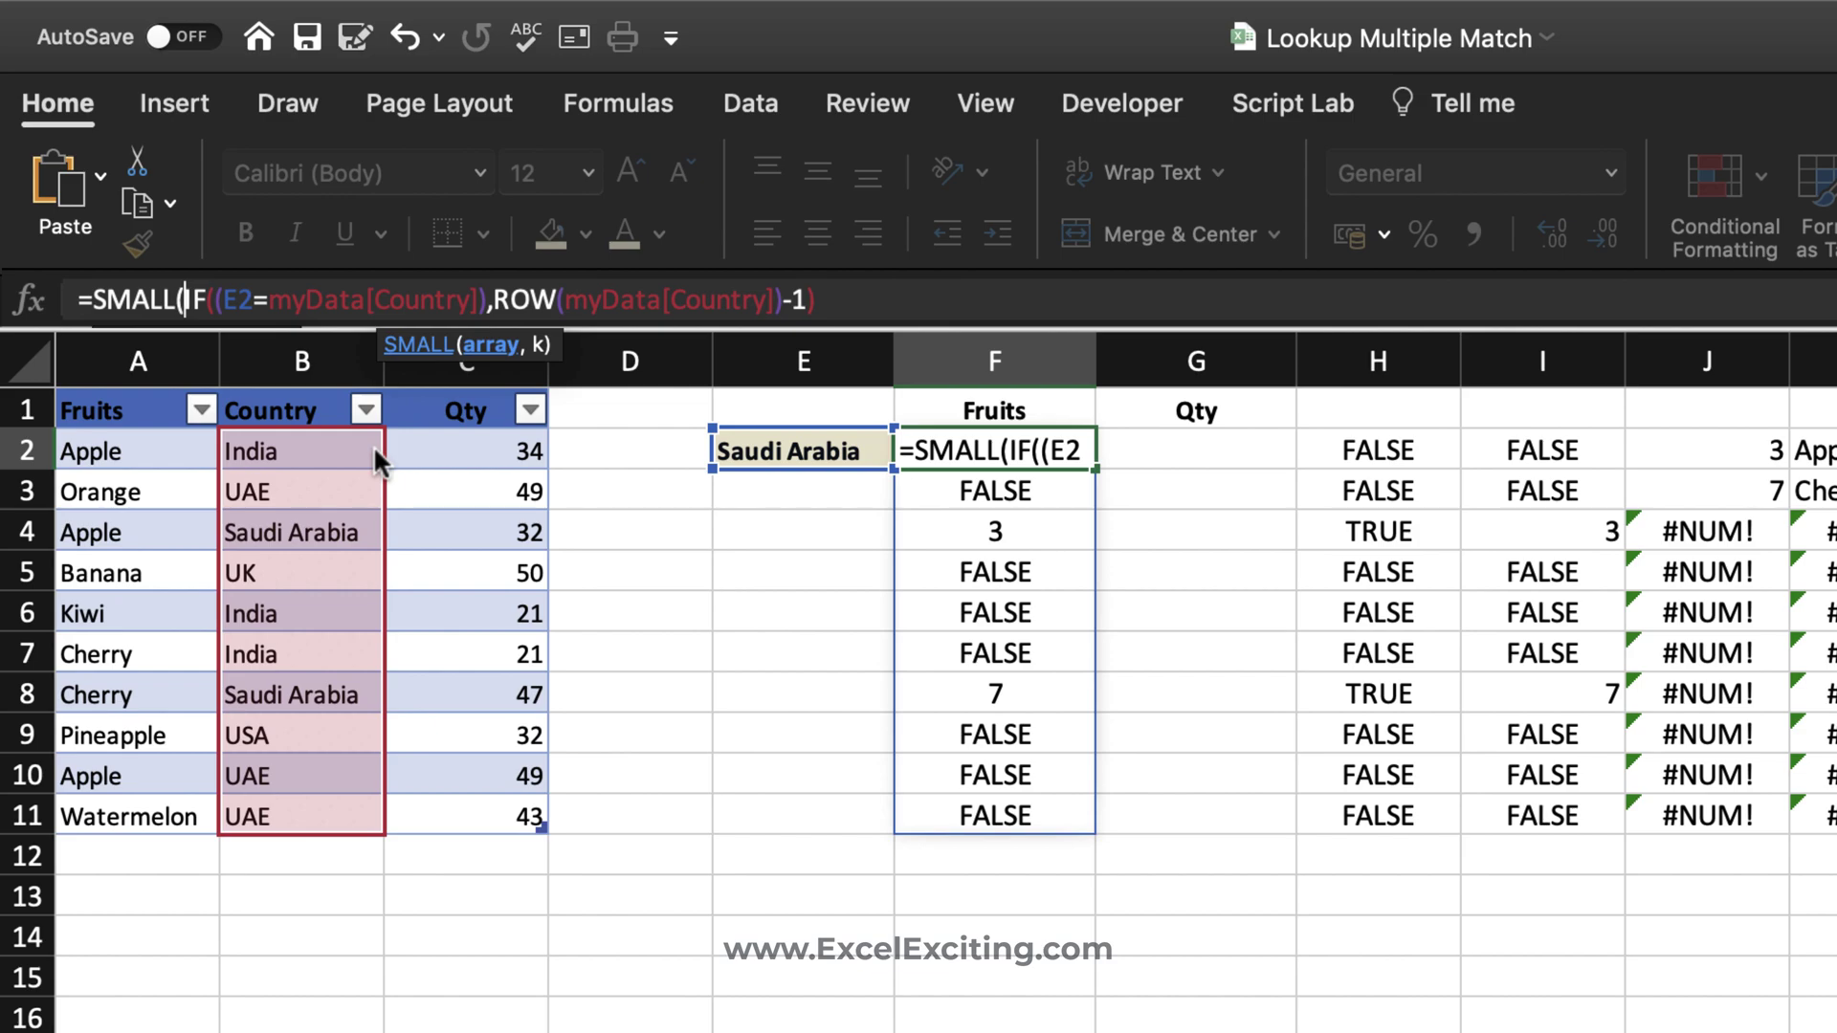
key("End")
type(",")
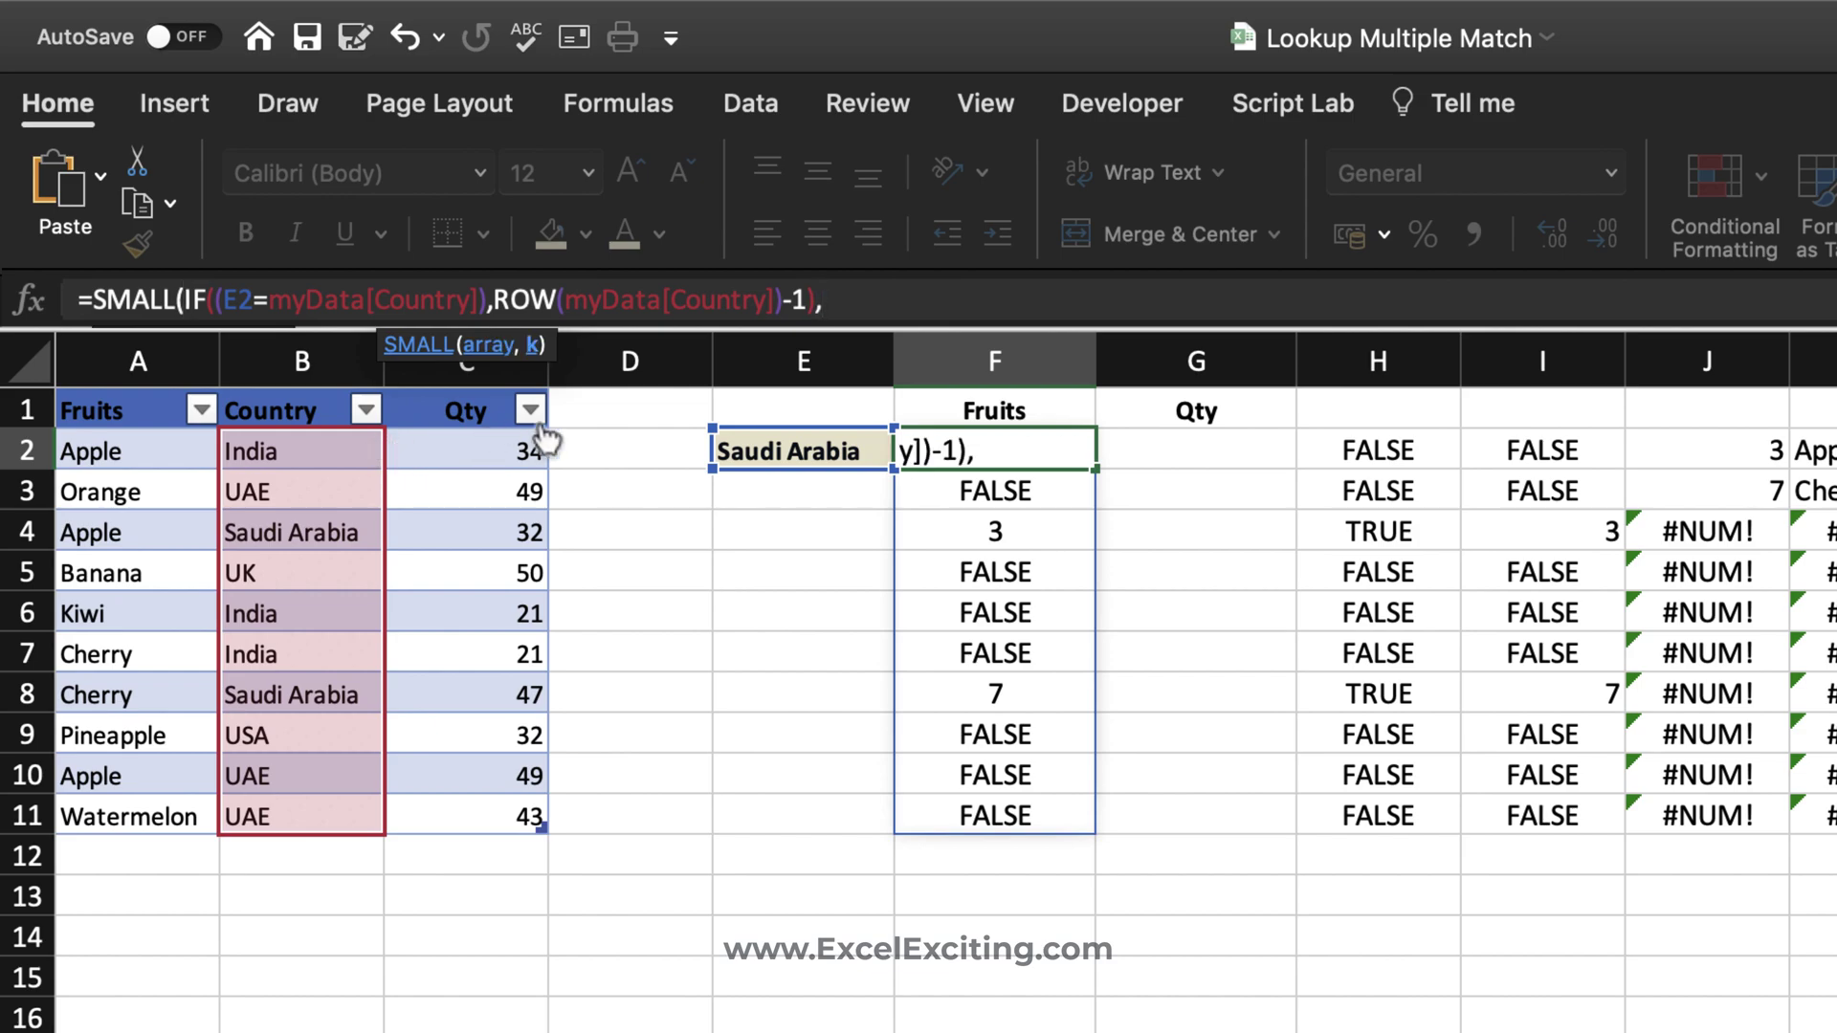
type("row")
key("Tab")
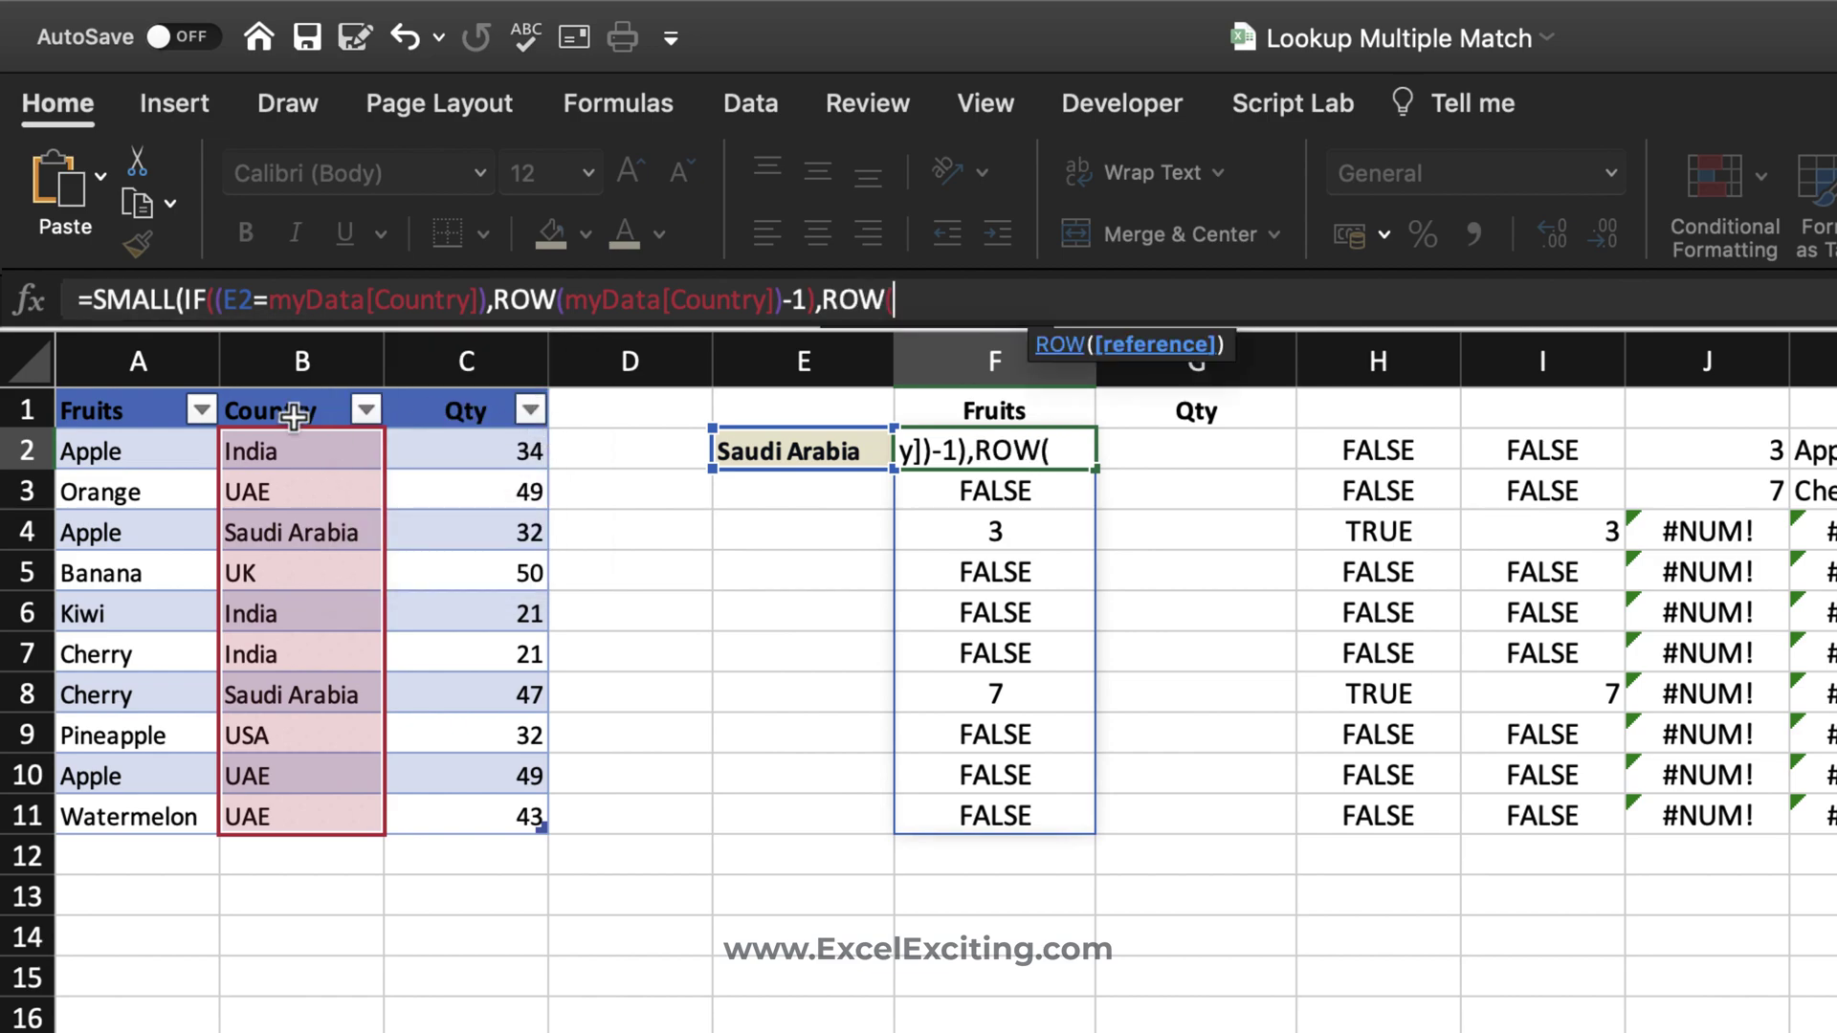
left_click(270, 396)
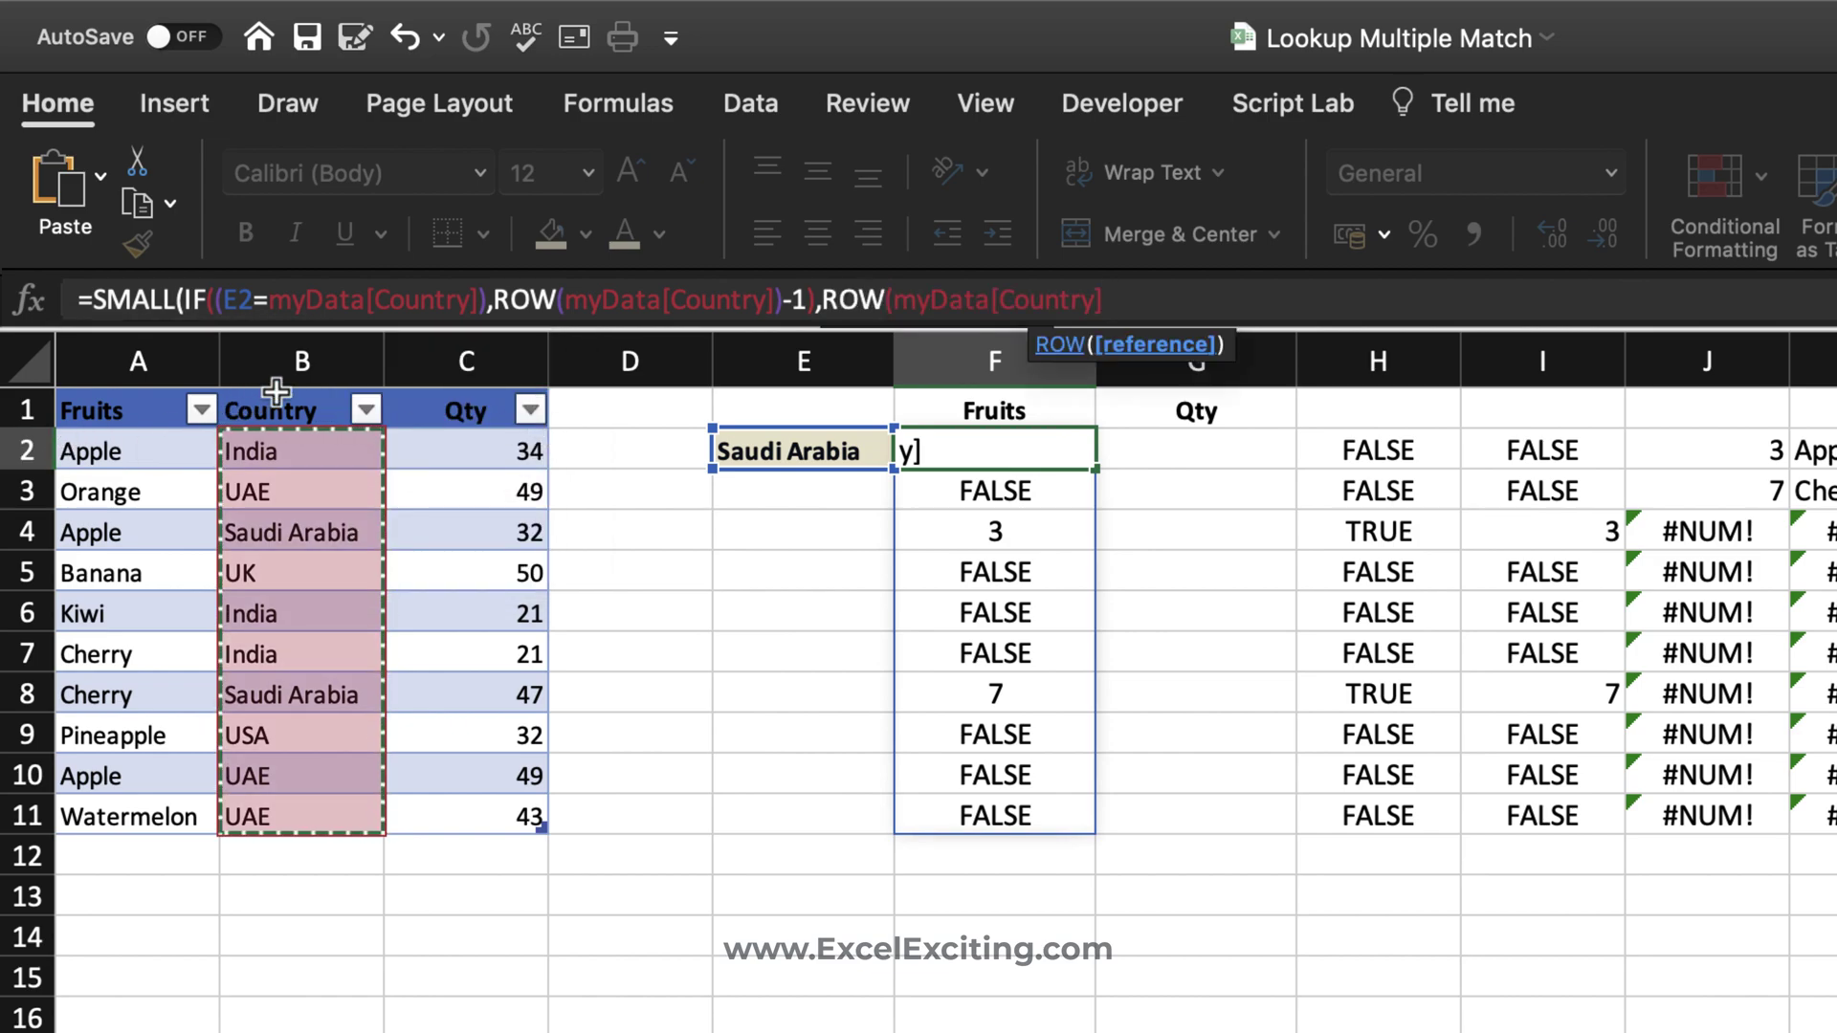
type(")")
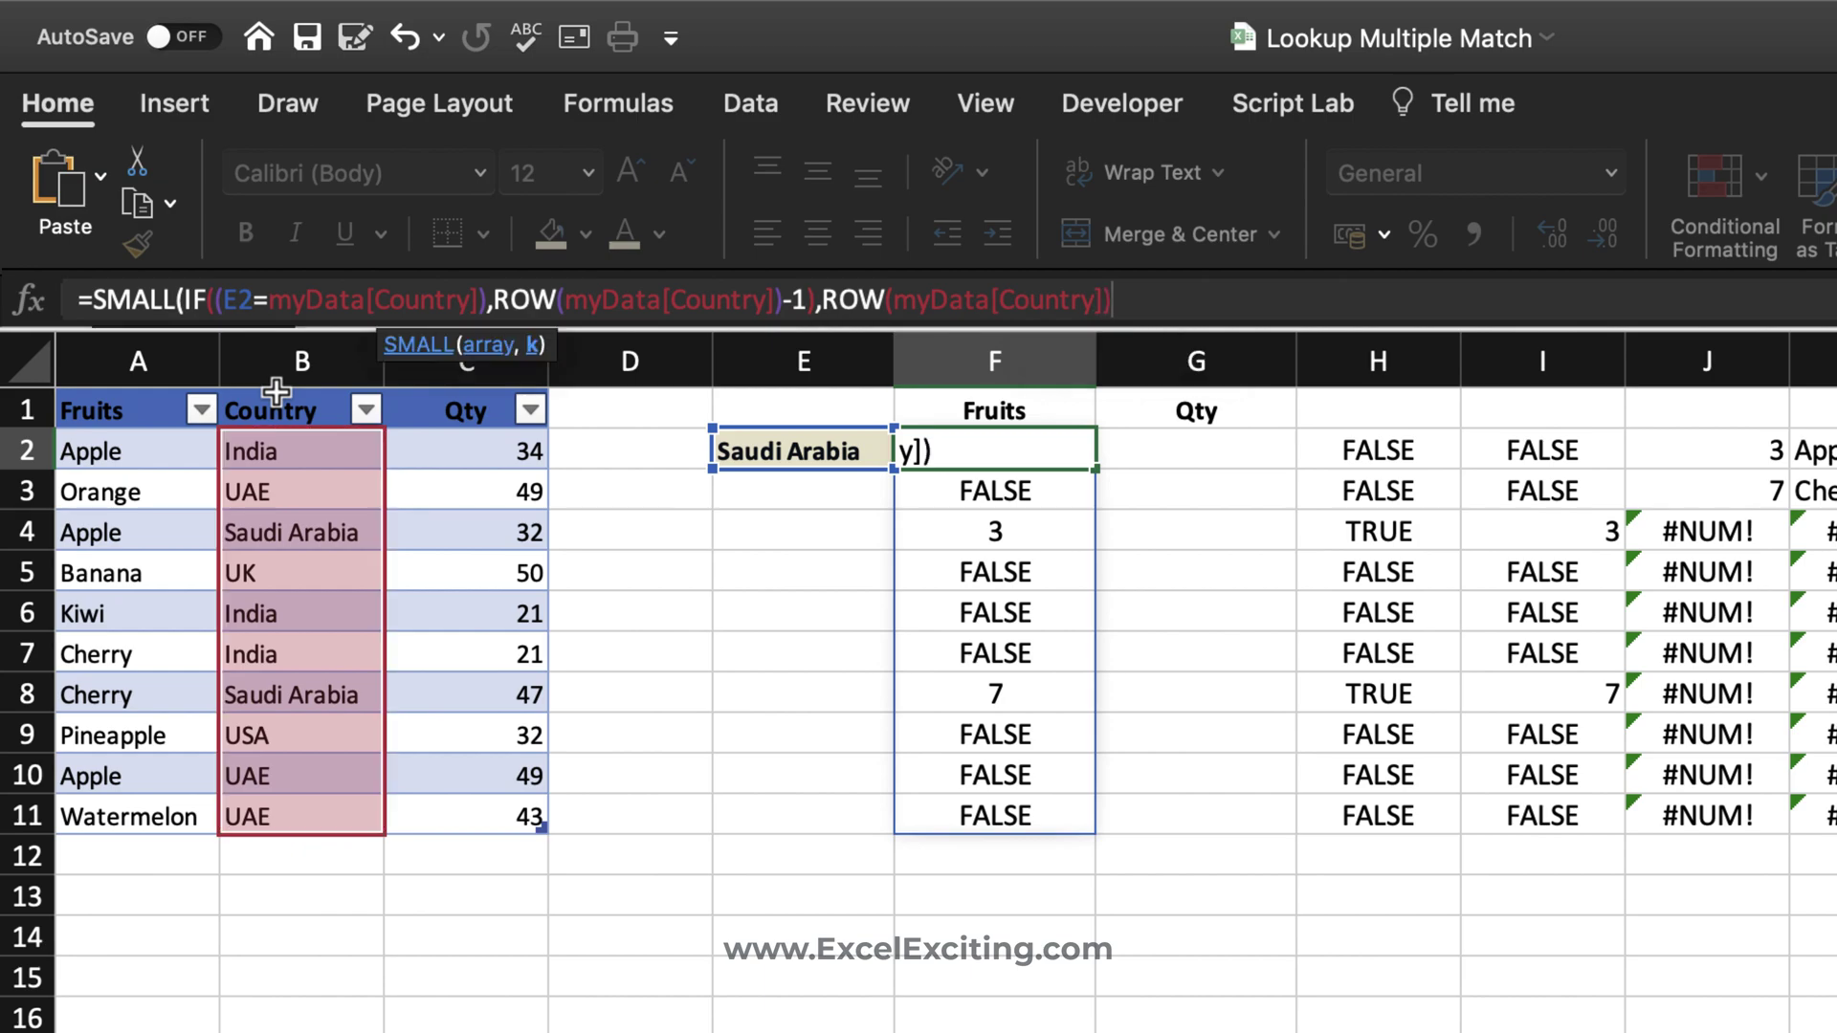
type("-1)")
key("ctrl+shift+Return")
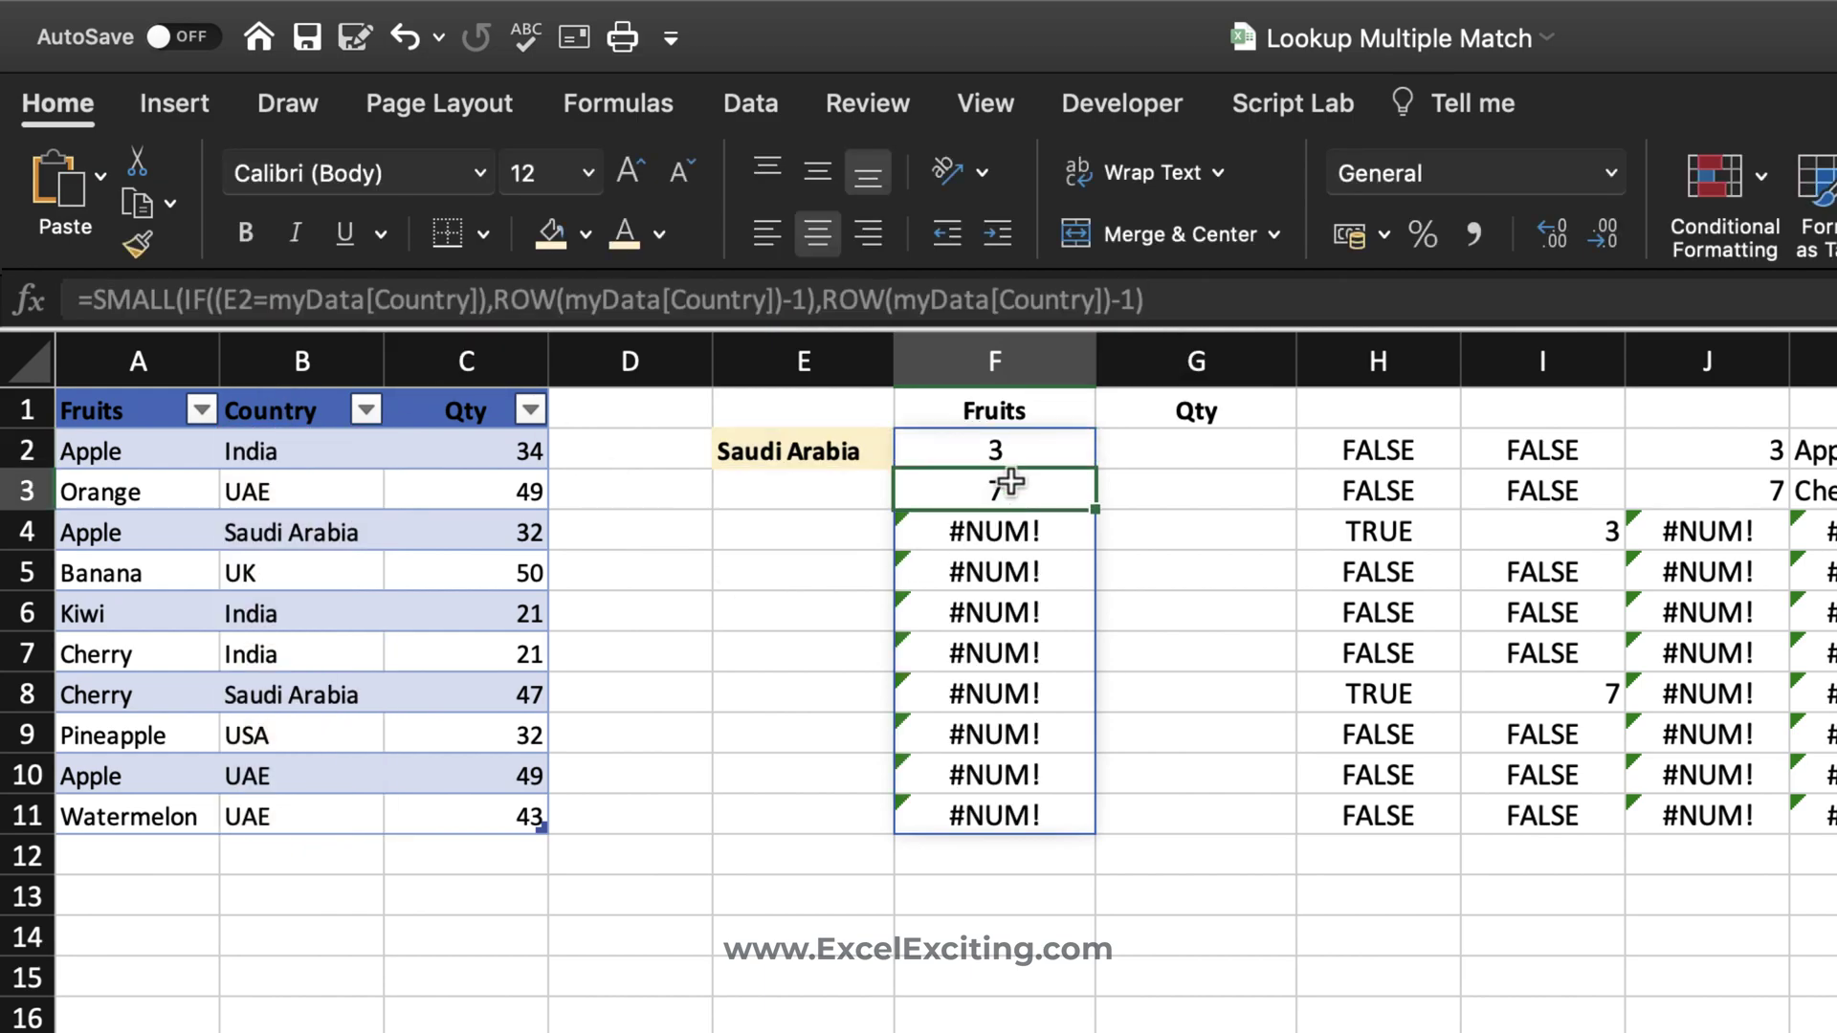
- Reopen F2 and delete the formula text after the equals sign
left_click(1000, 452)
double_click(930, 452)
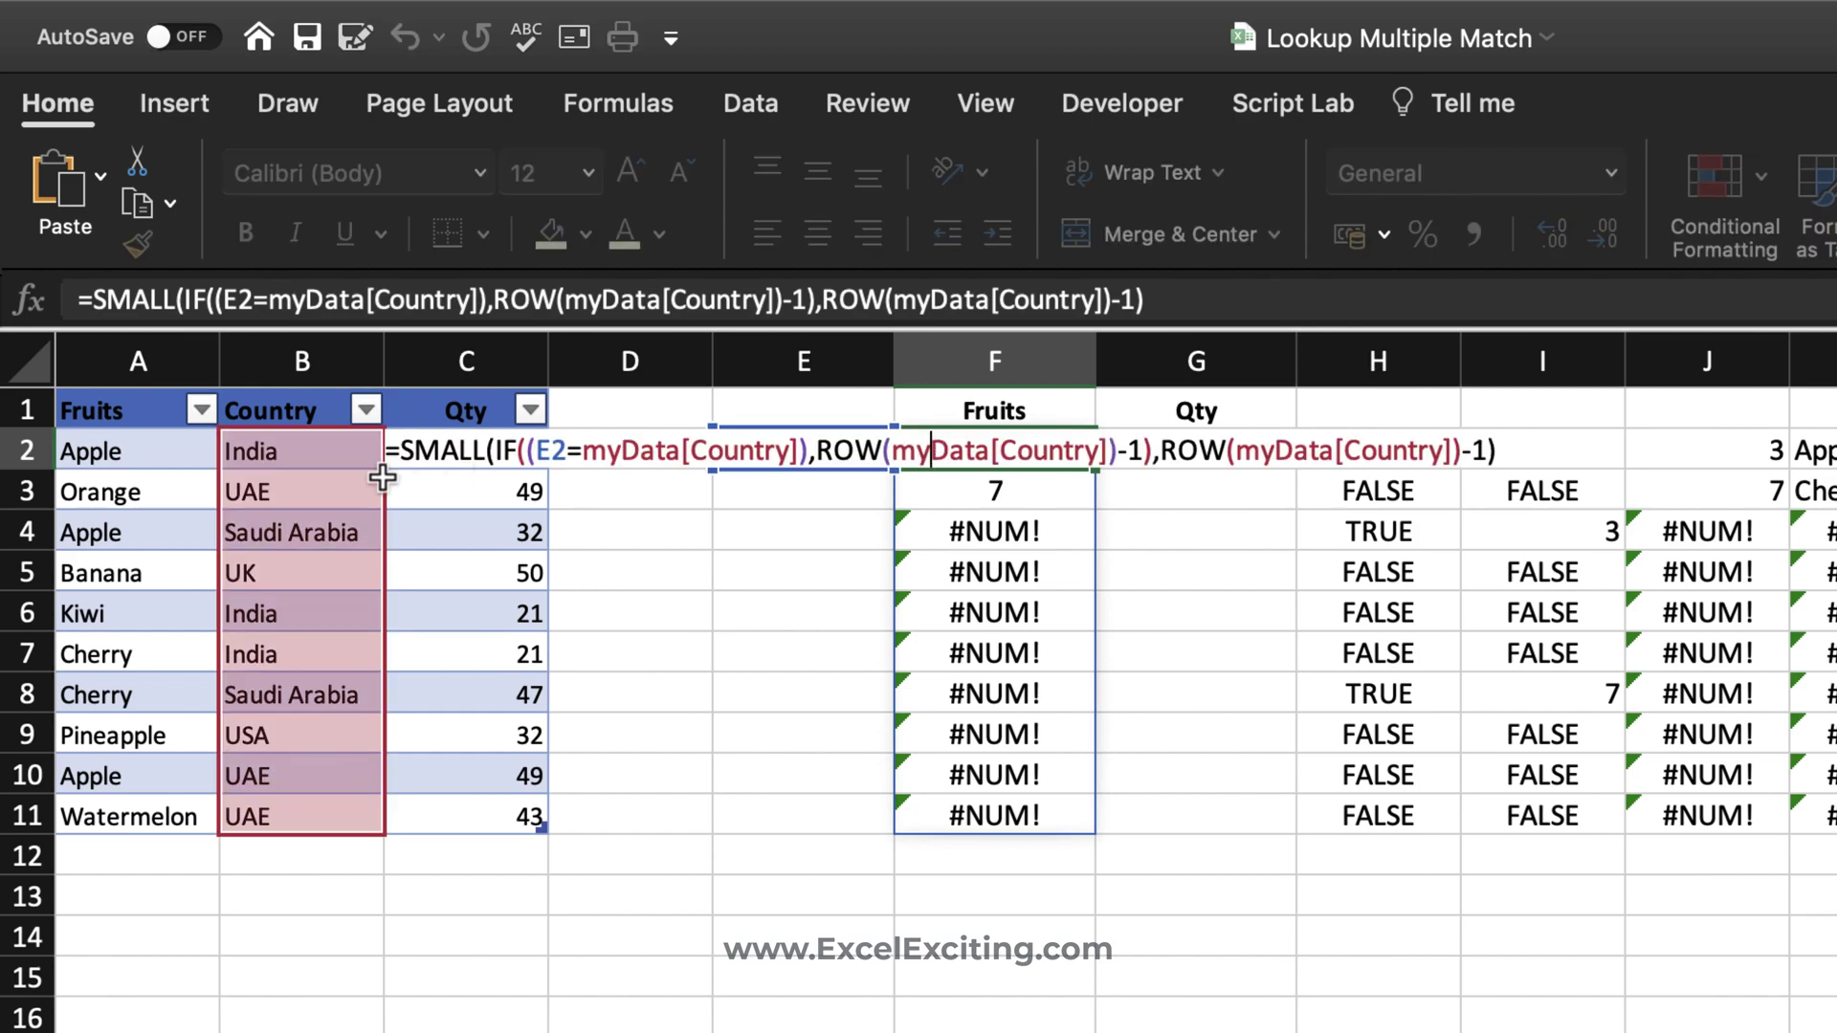
left_click(403, 447)
key("shift+End")
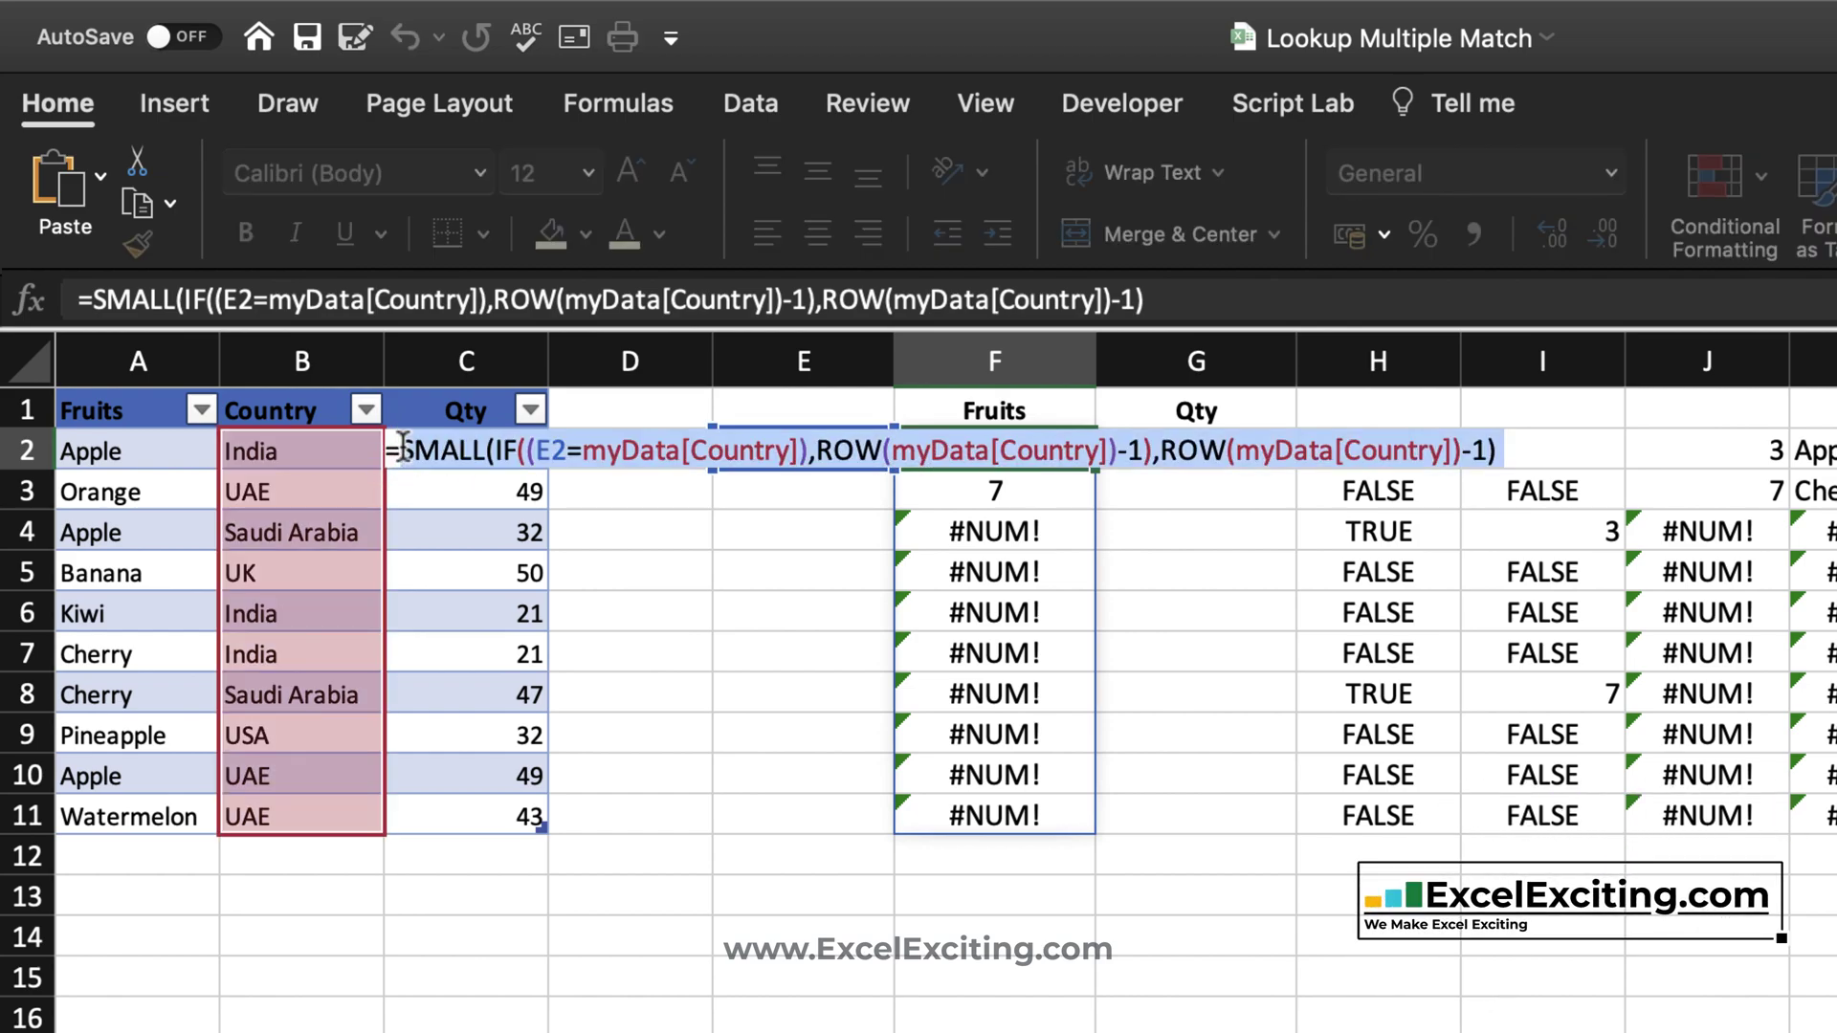
key("Delete")
- Rewrite F2 as =INDEX(myData,SMALL(IF(...)),{1,3}) so it spills Apple 32 and Cherry 47
key("super+z")
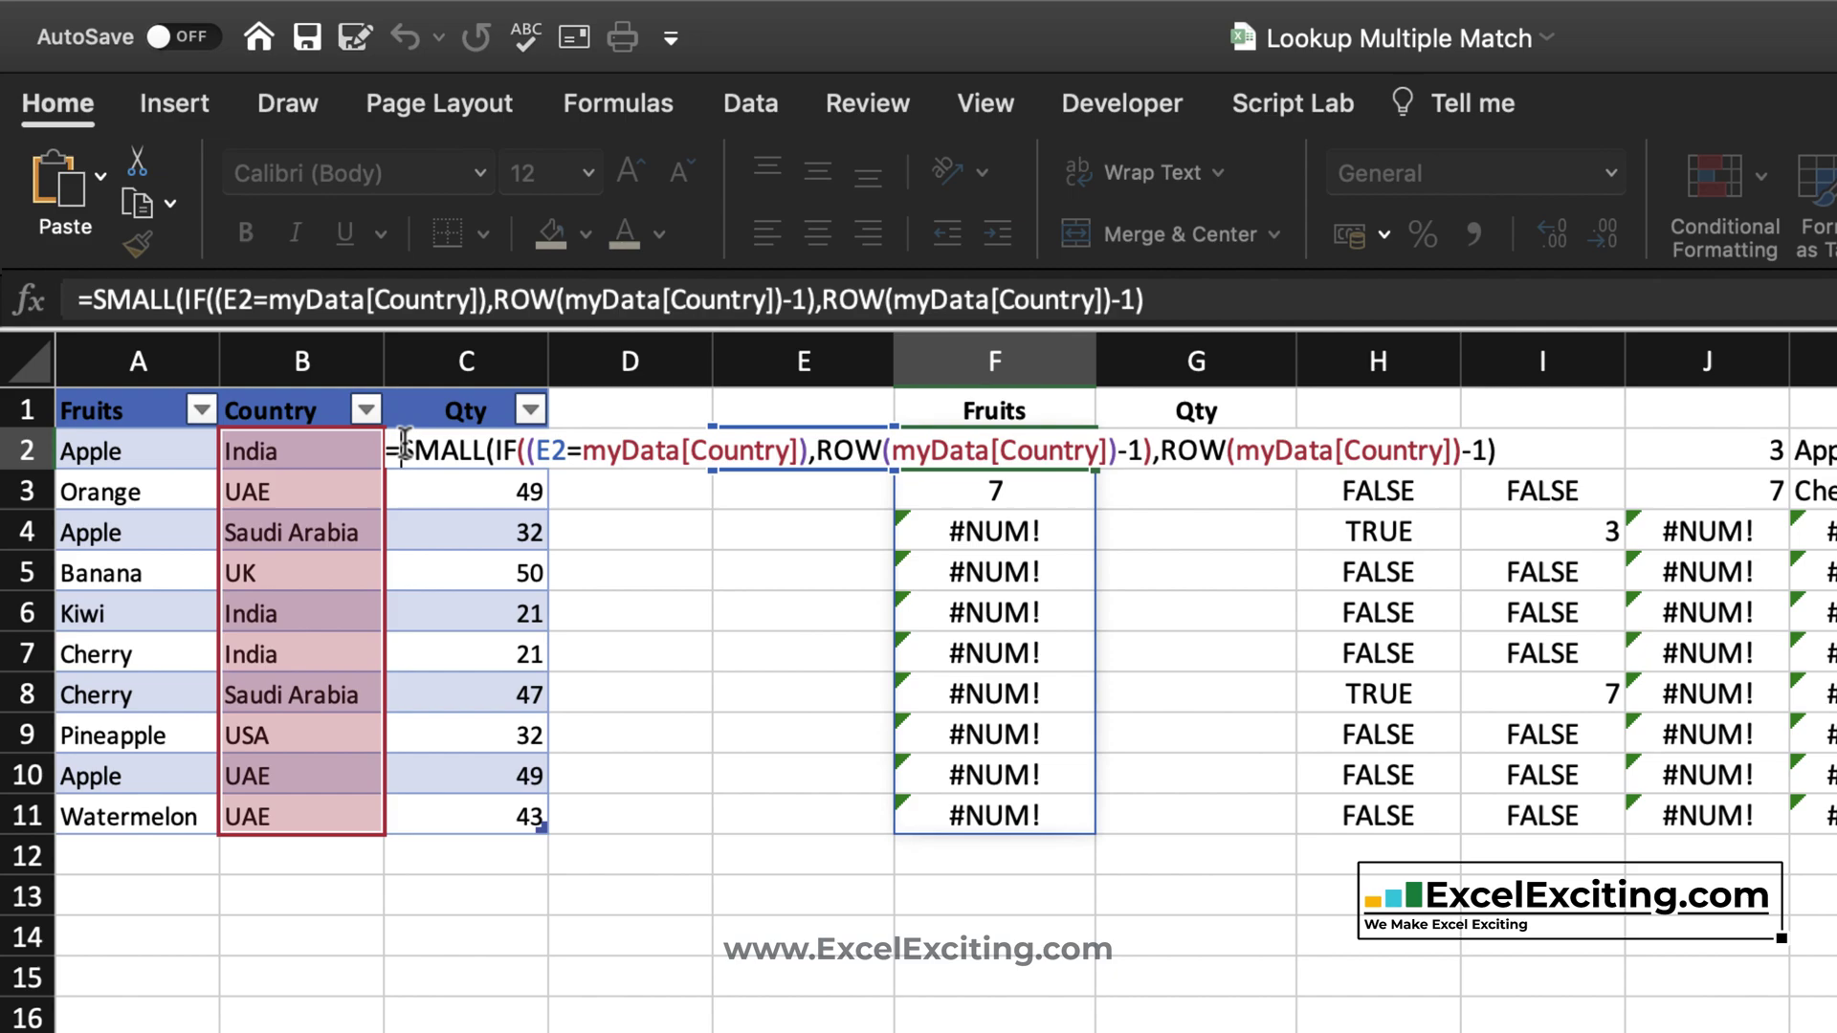
key("Delete")
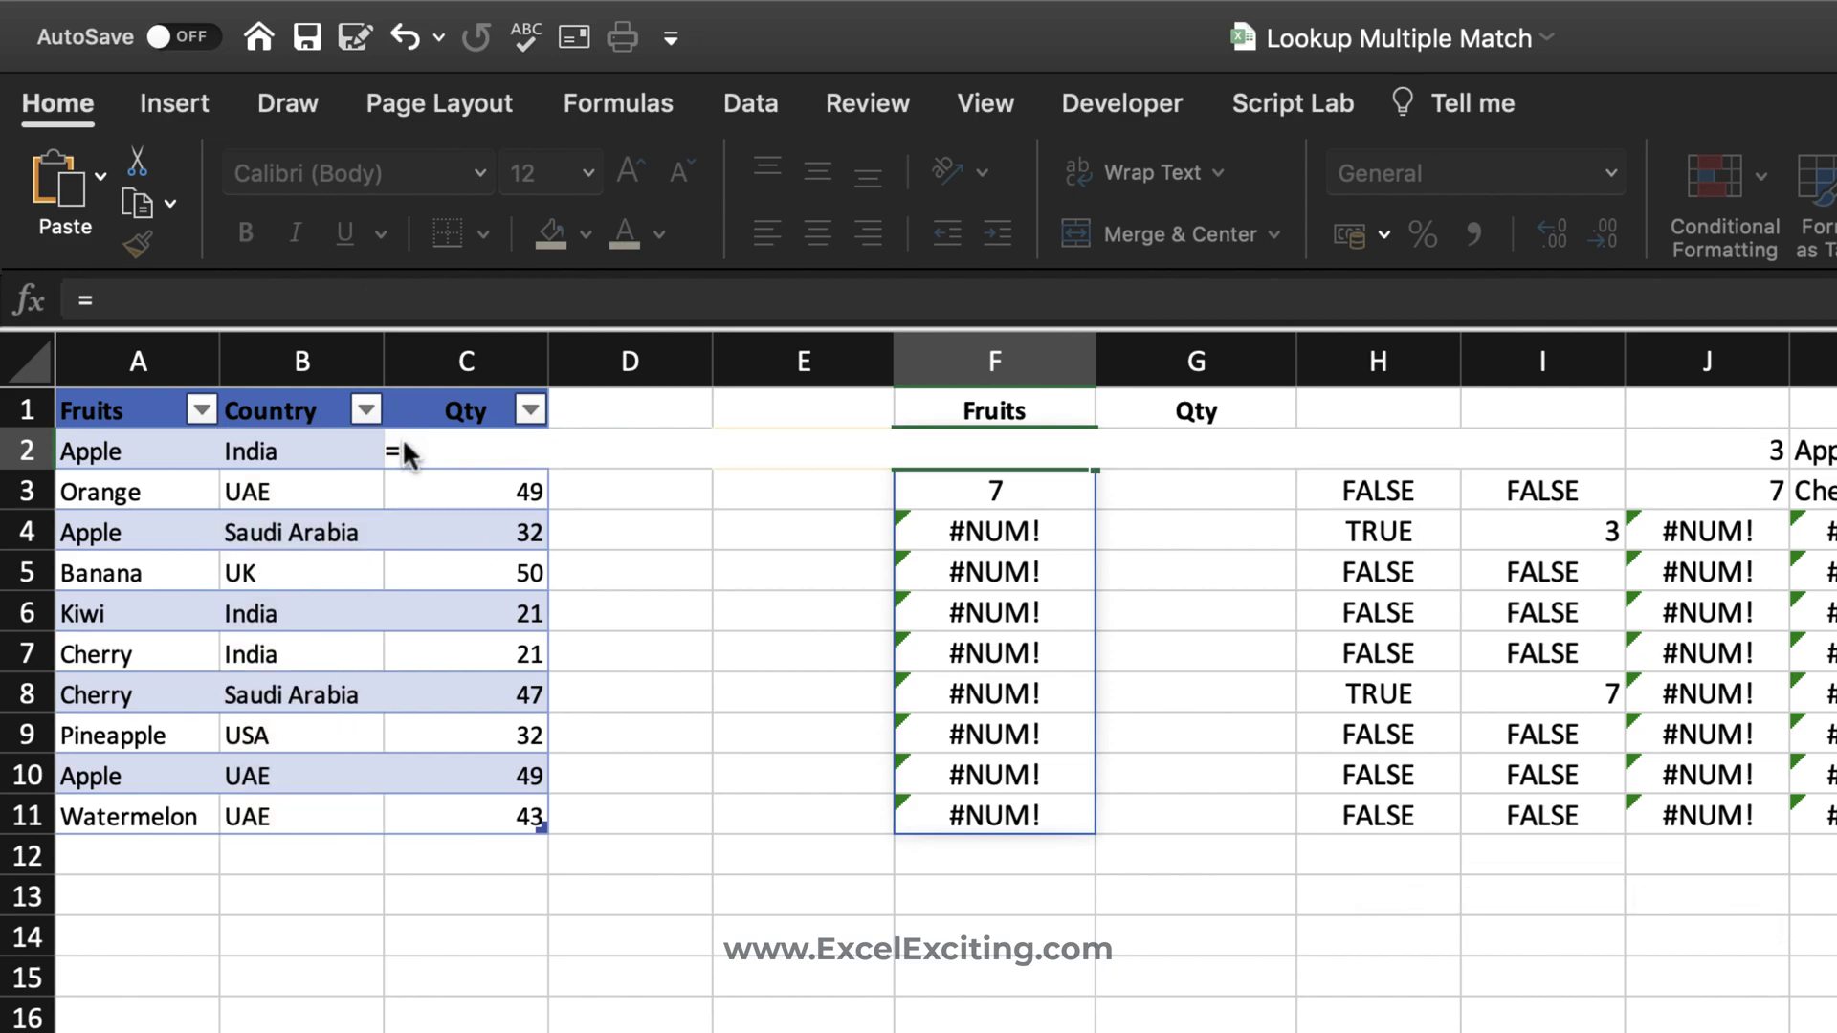
type("in")
key("Tab")
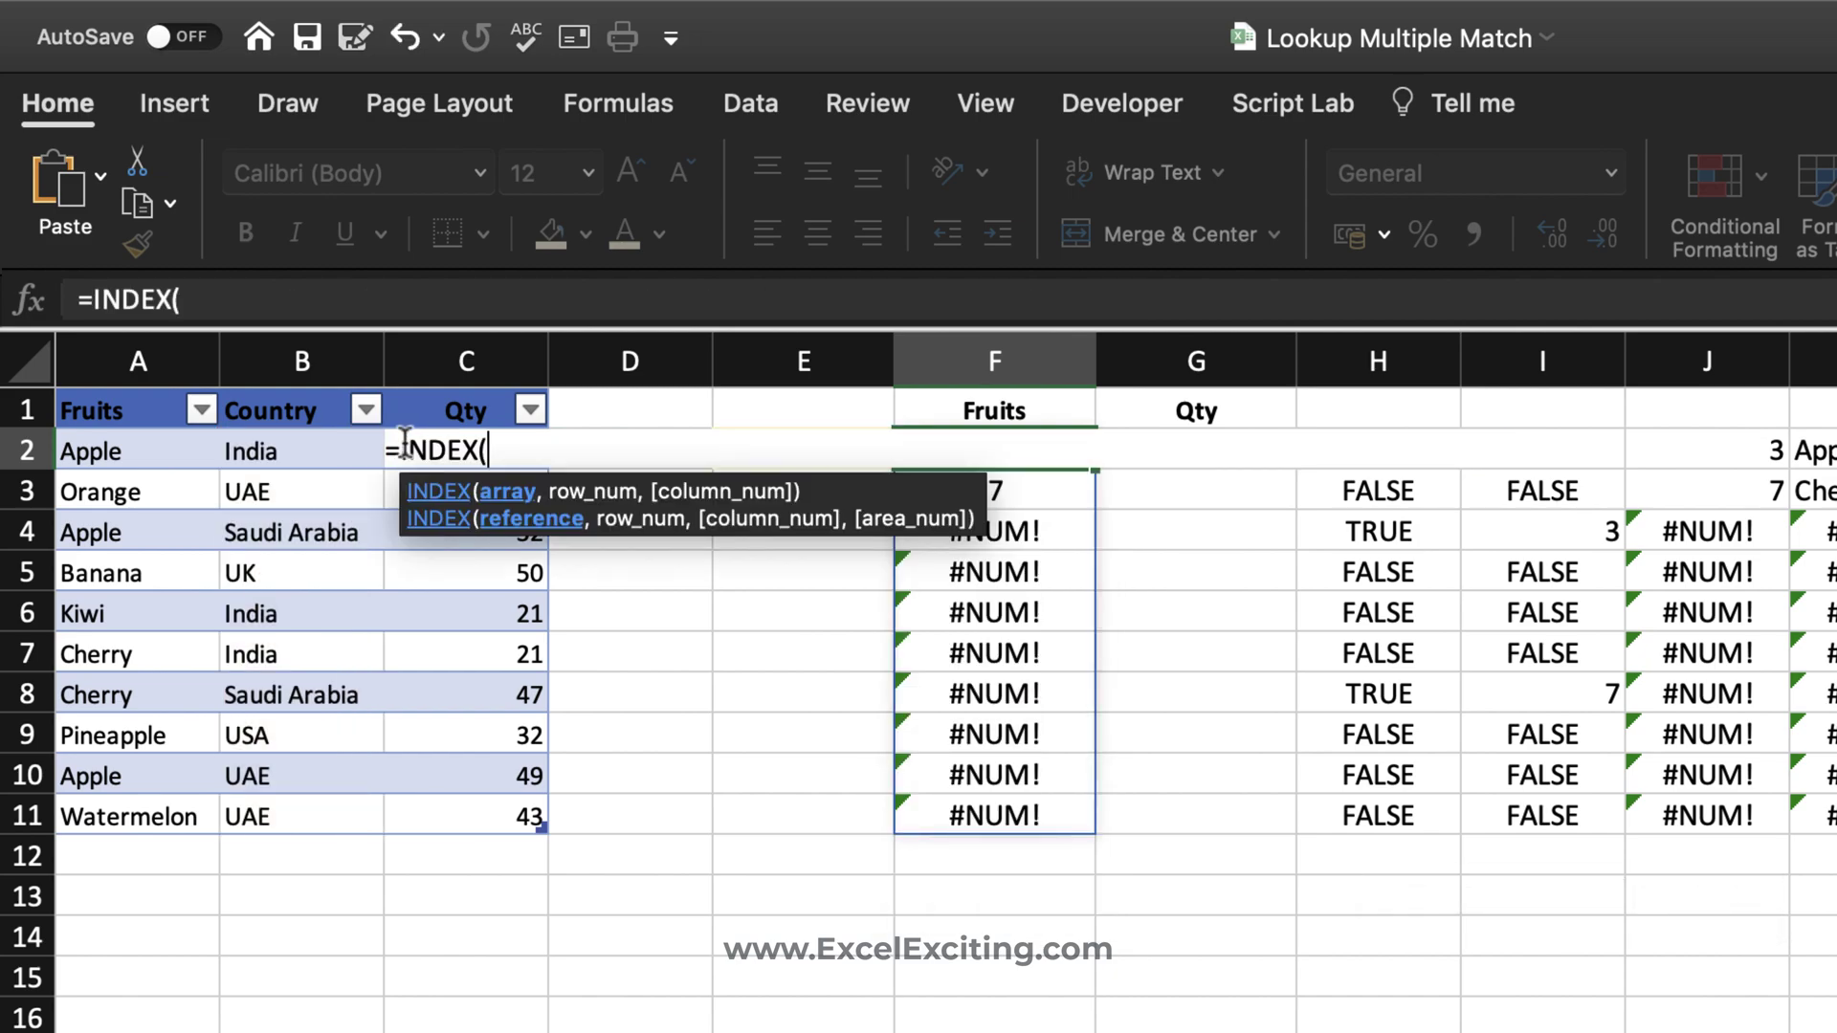
left_click(65, 395)
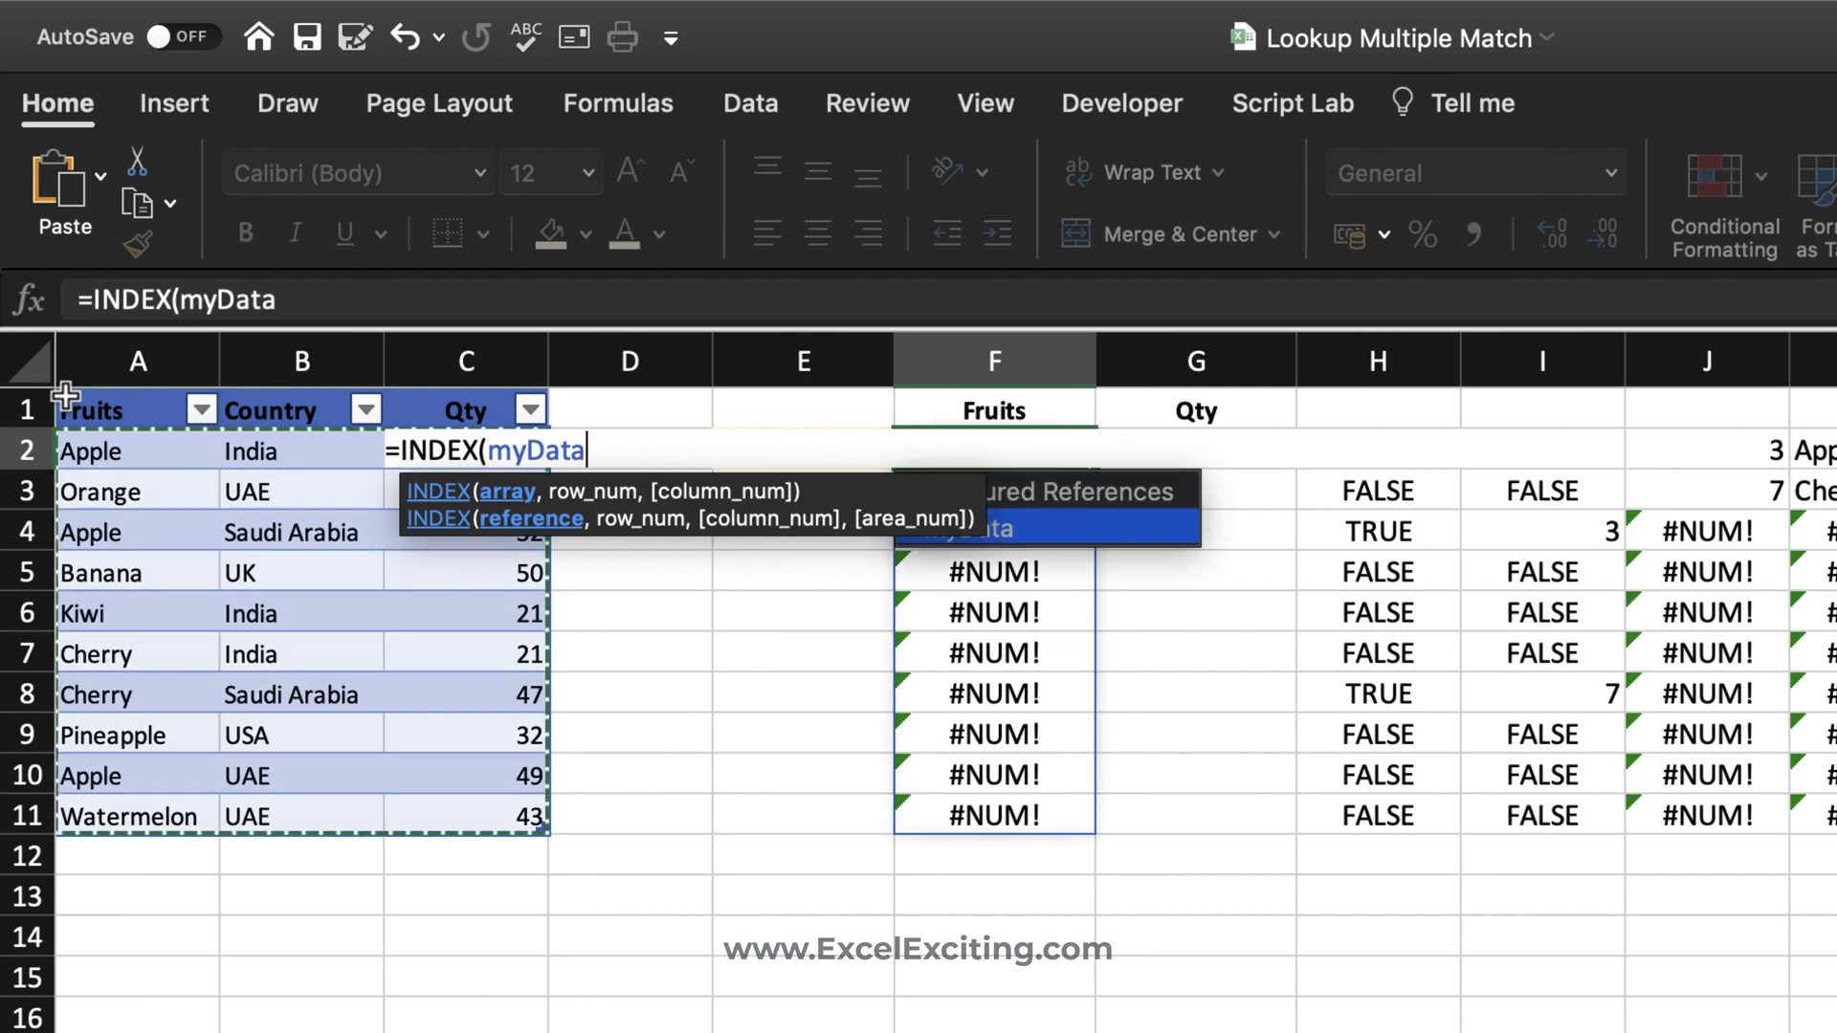
type(",")
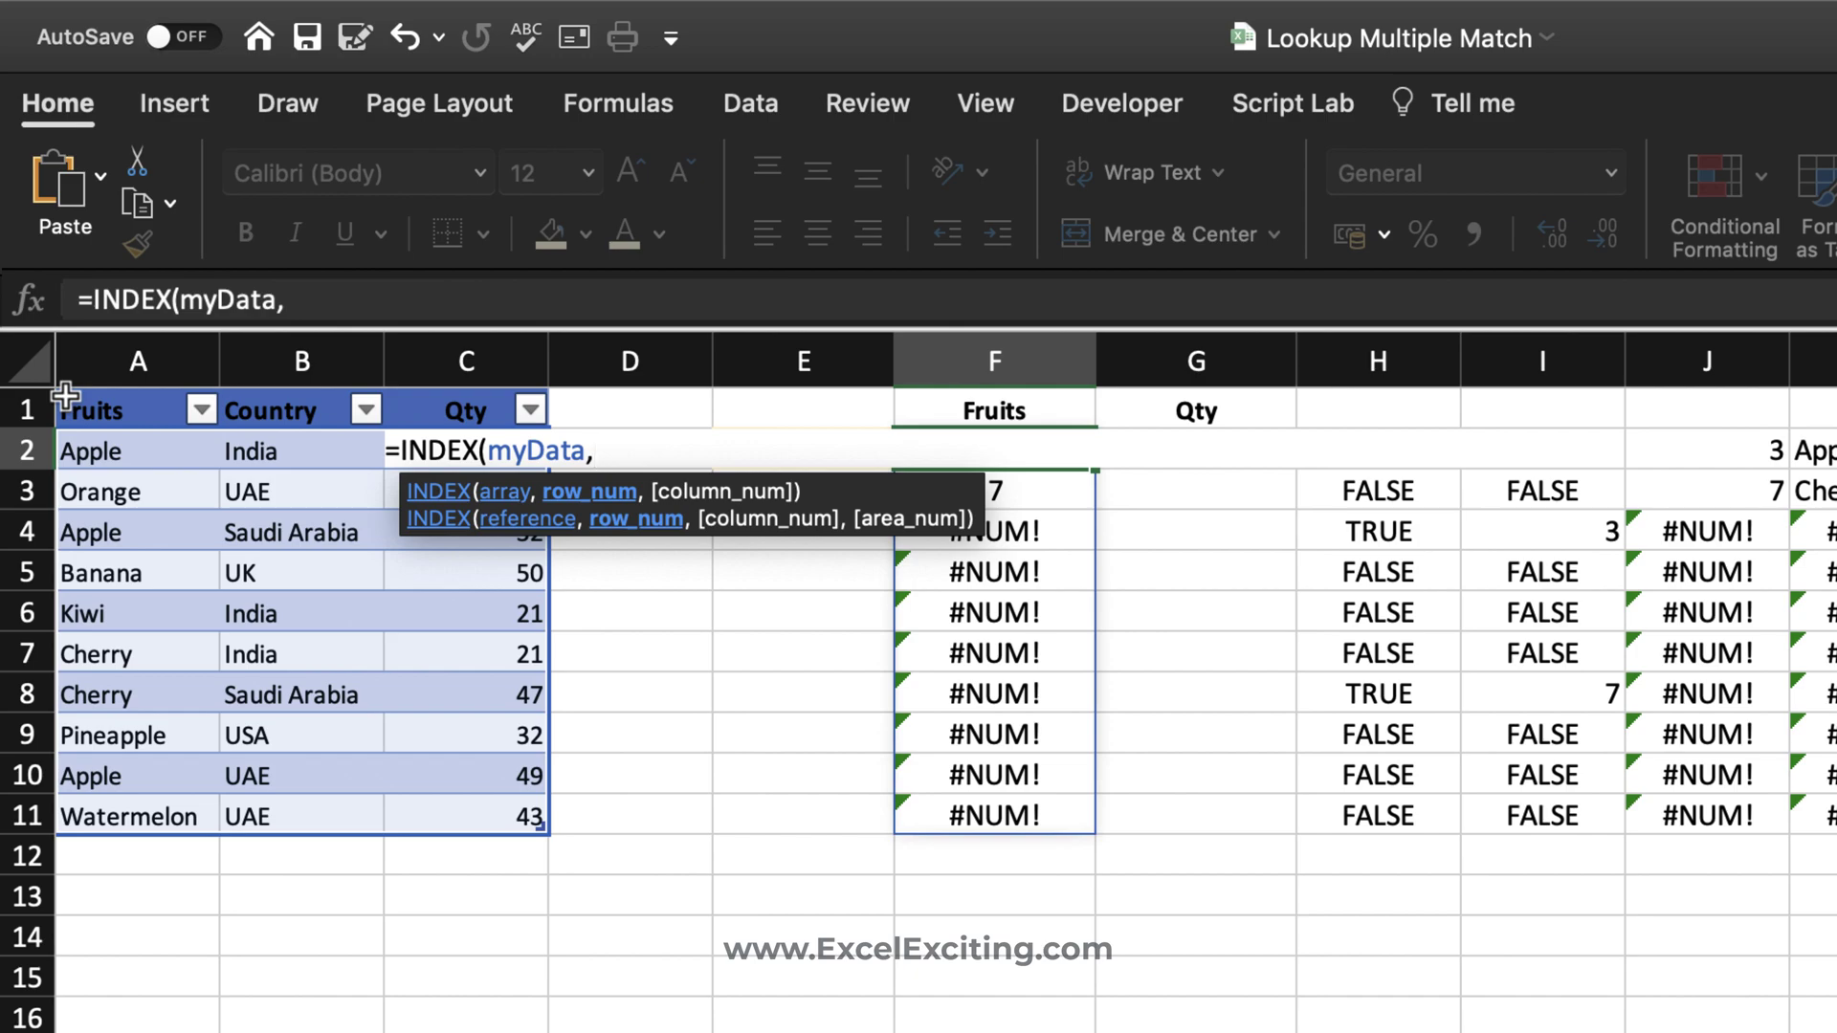
type("SMALL(IF((E2=myData[Country]),ROW(myData[Country])-1),ROW(myData[Country])-1)")
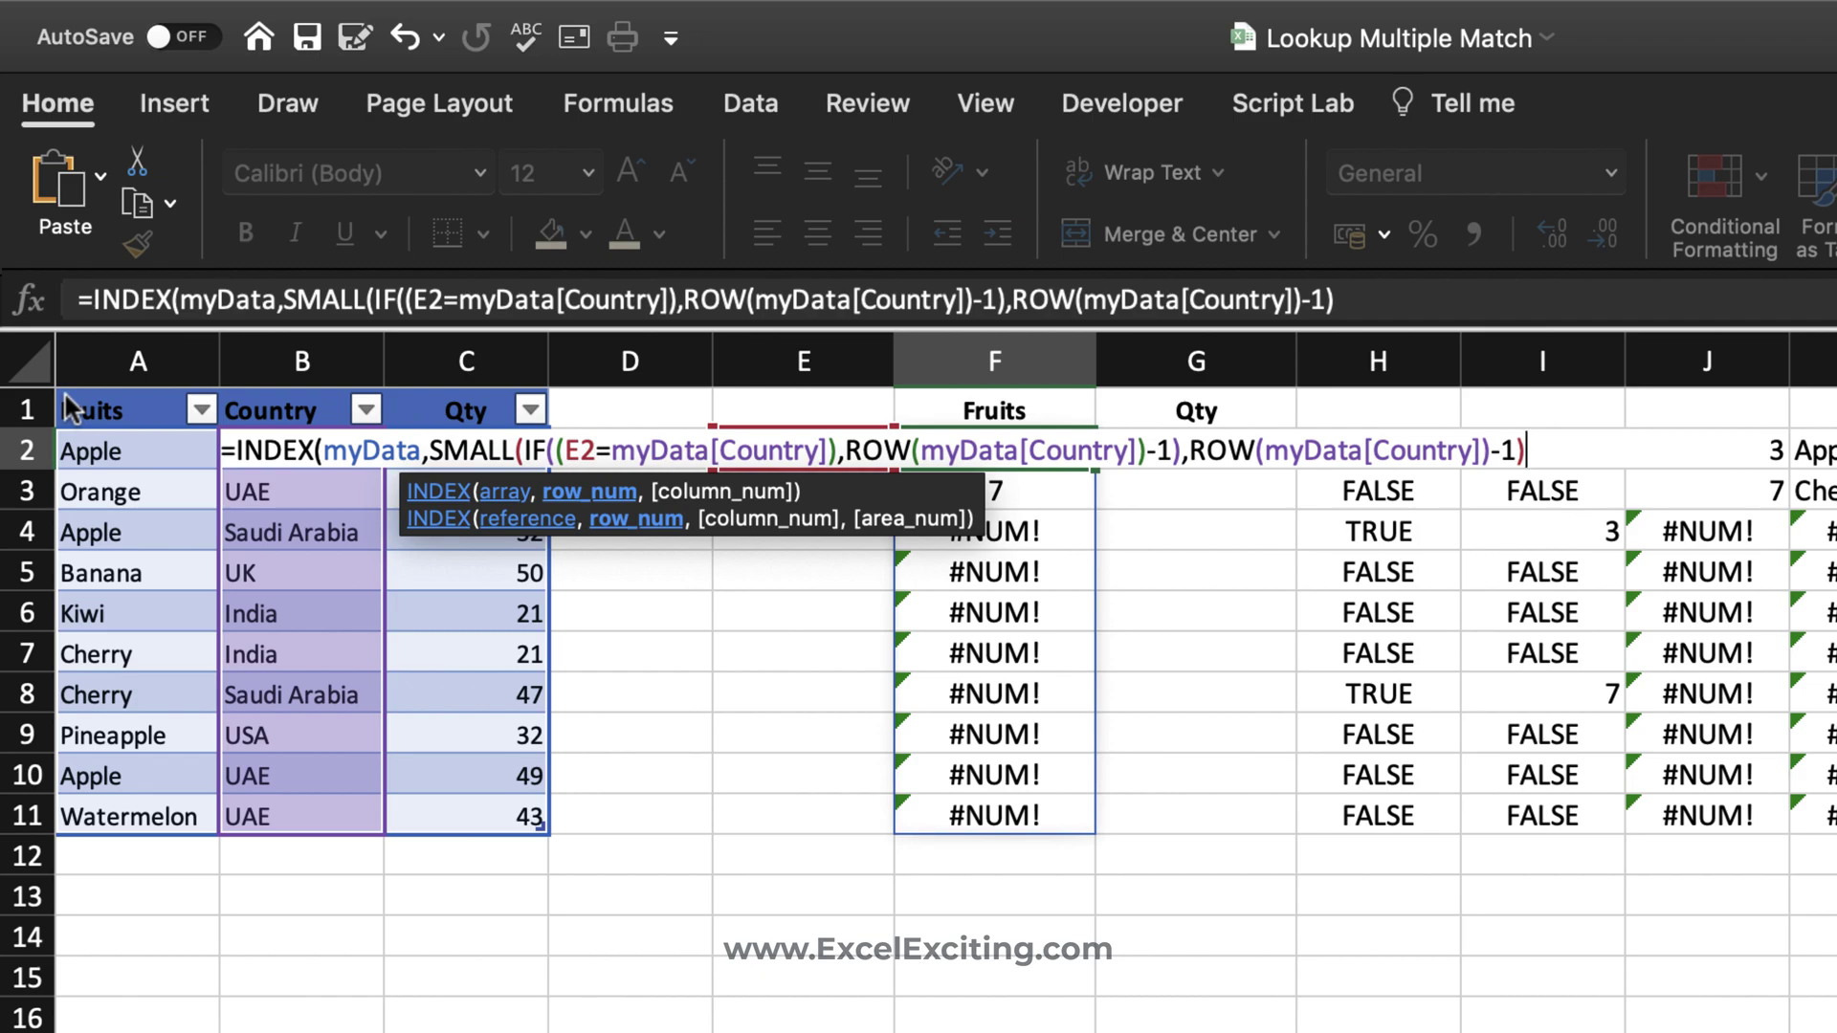
type(",{")
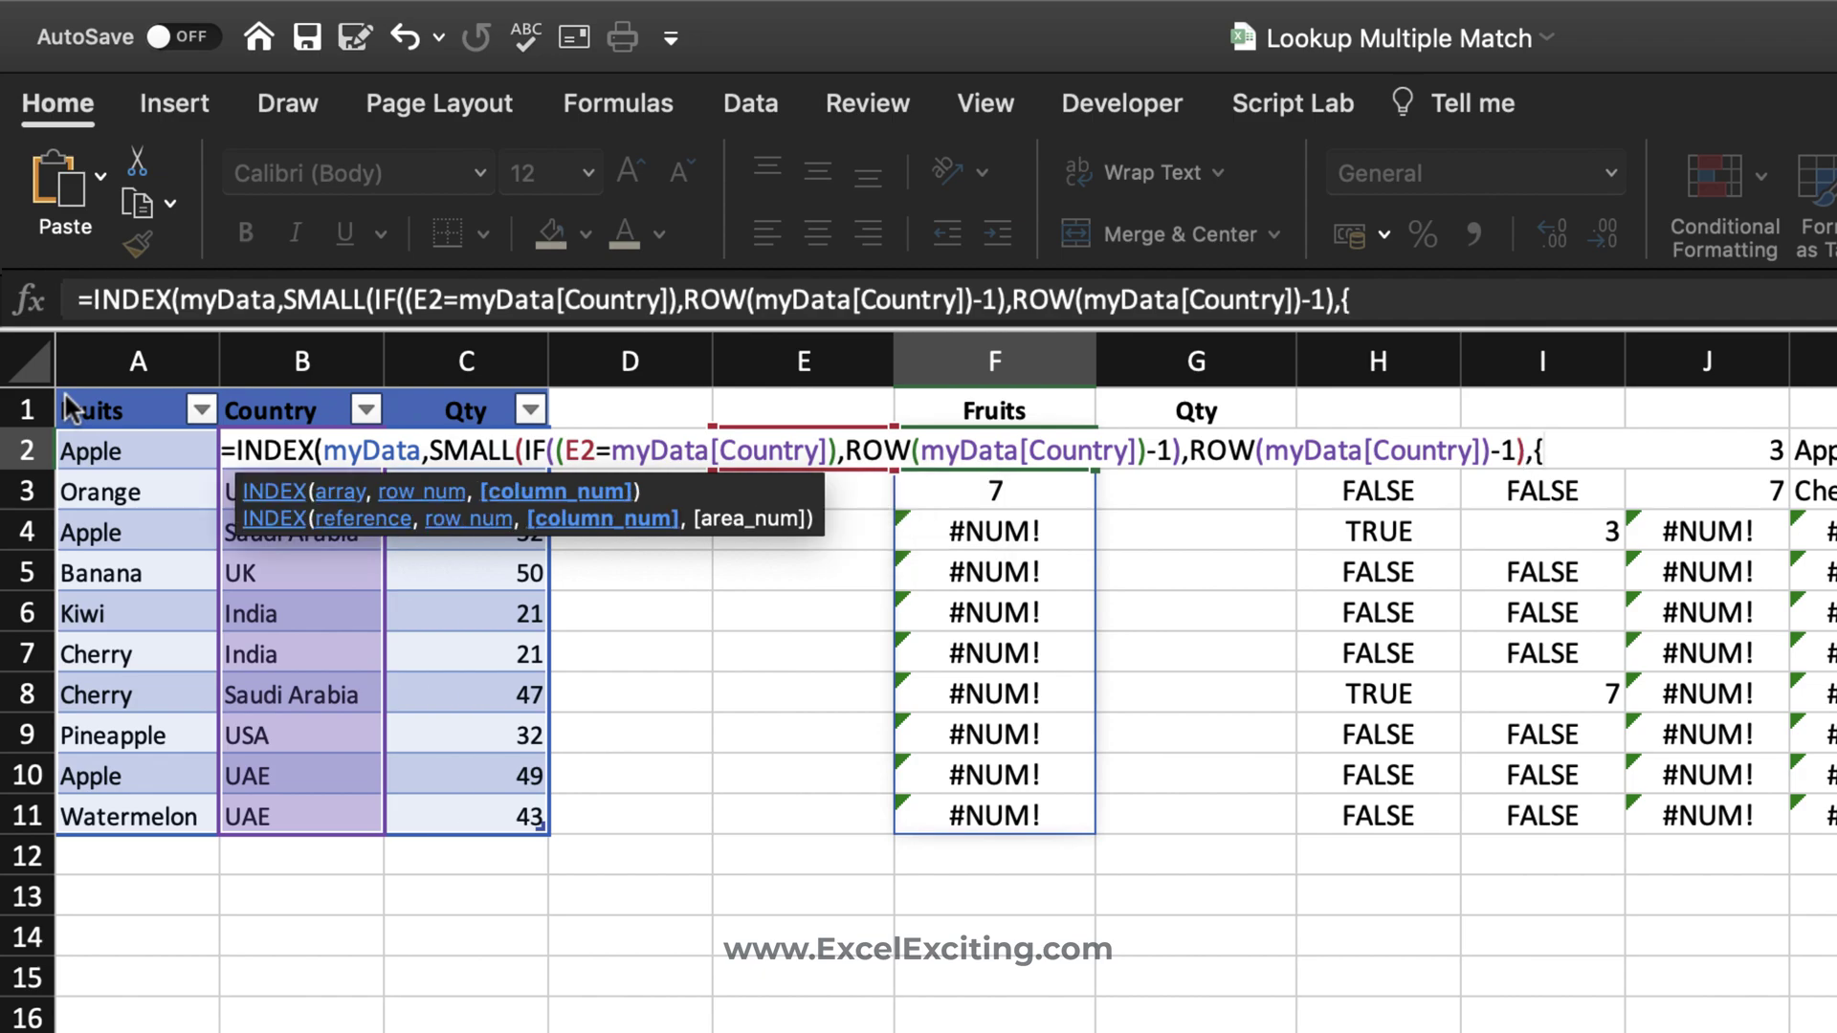
type("1,3})")
key("Return")
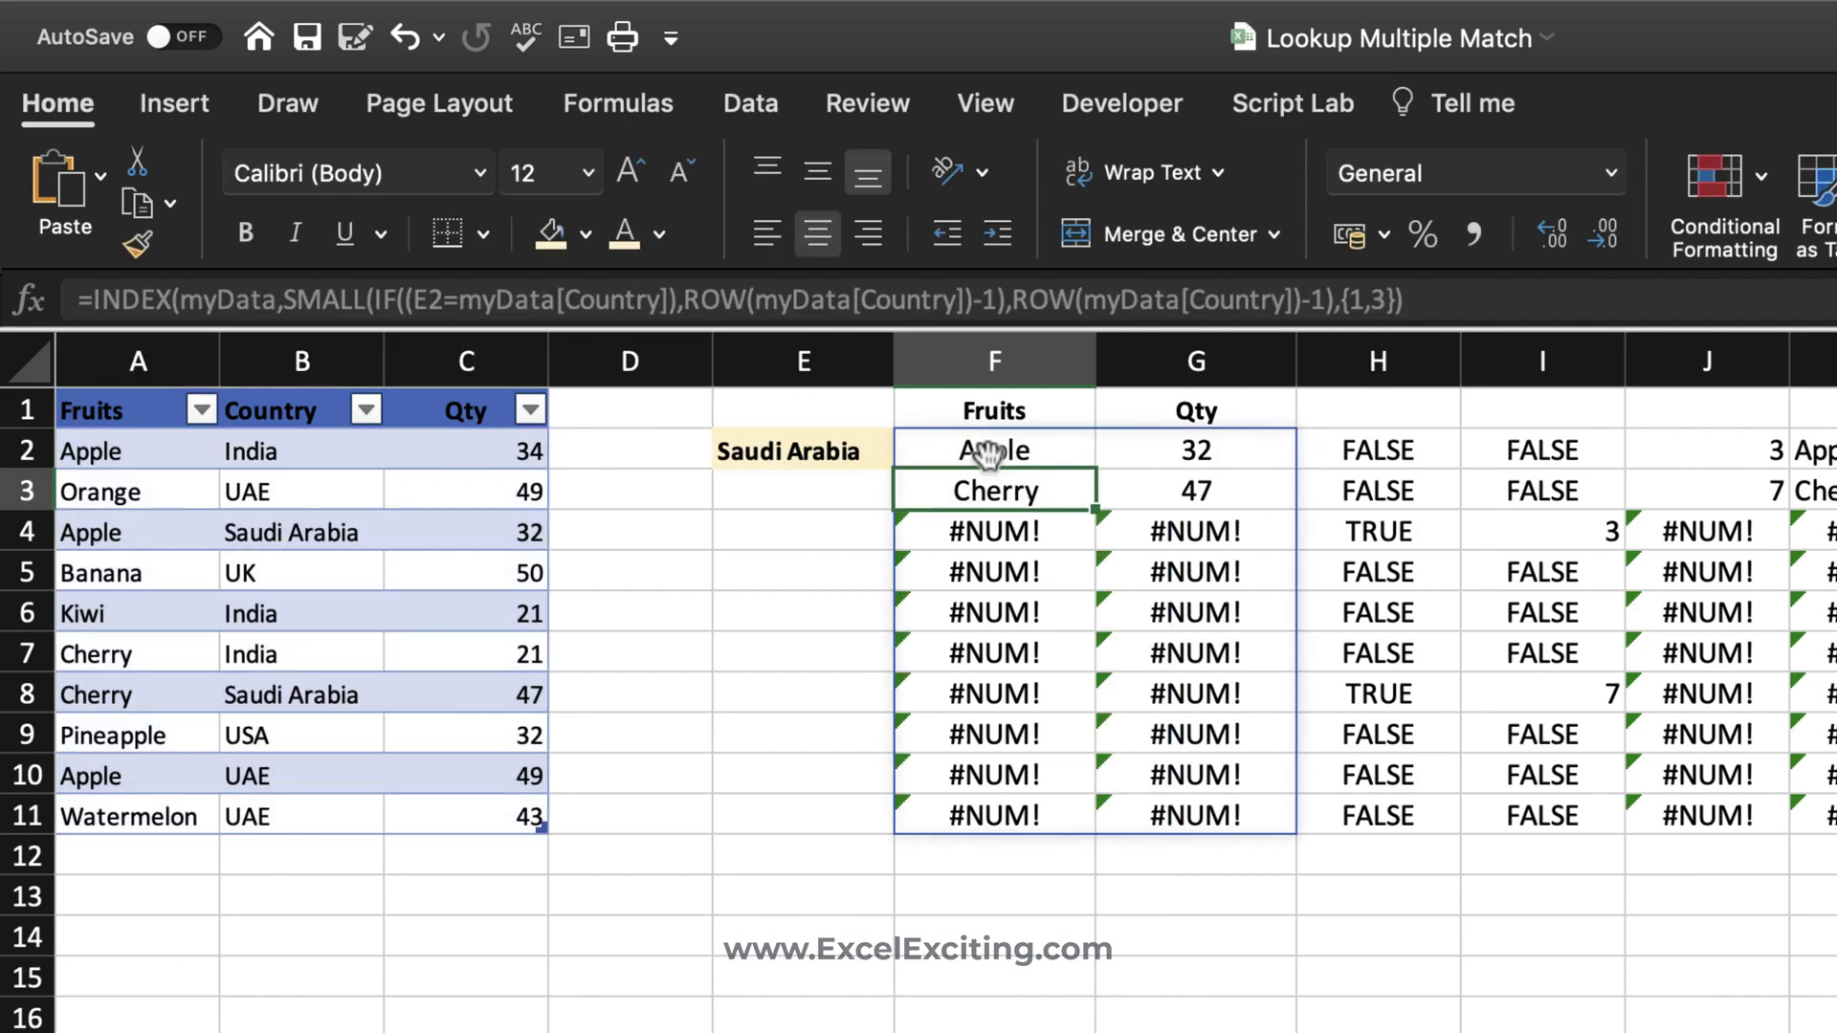
left_click_drag(985, 464, 1153, 802)
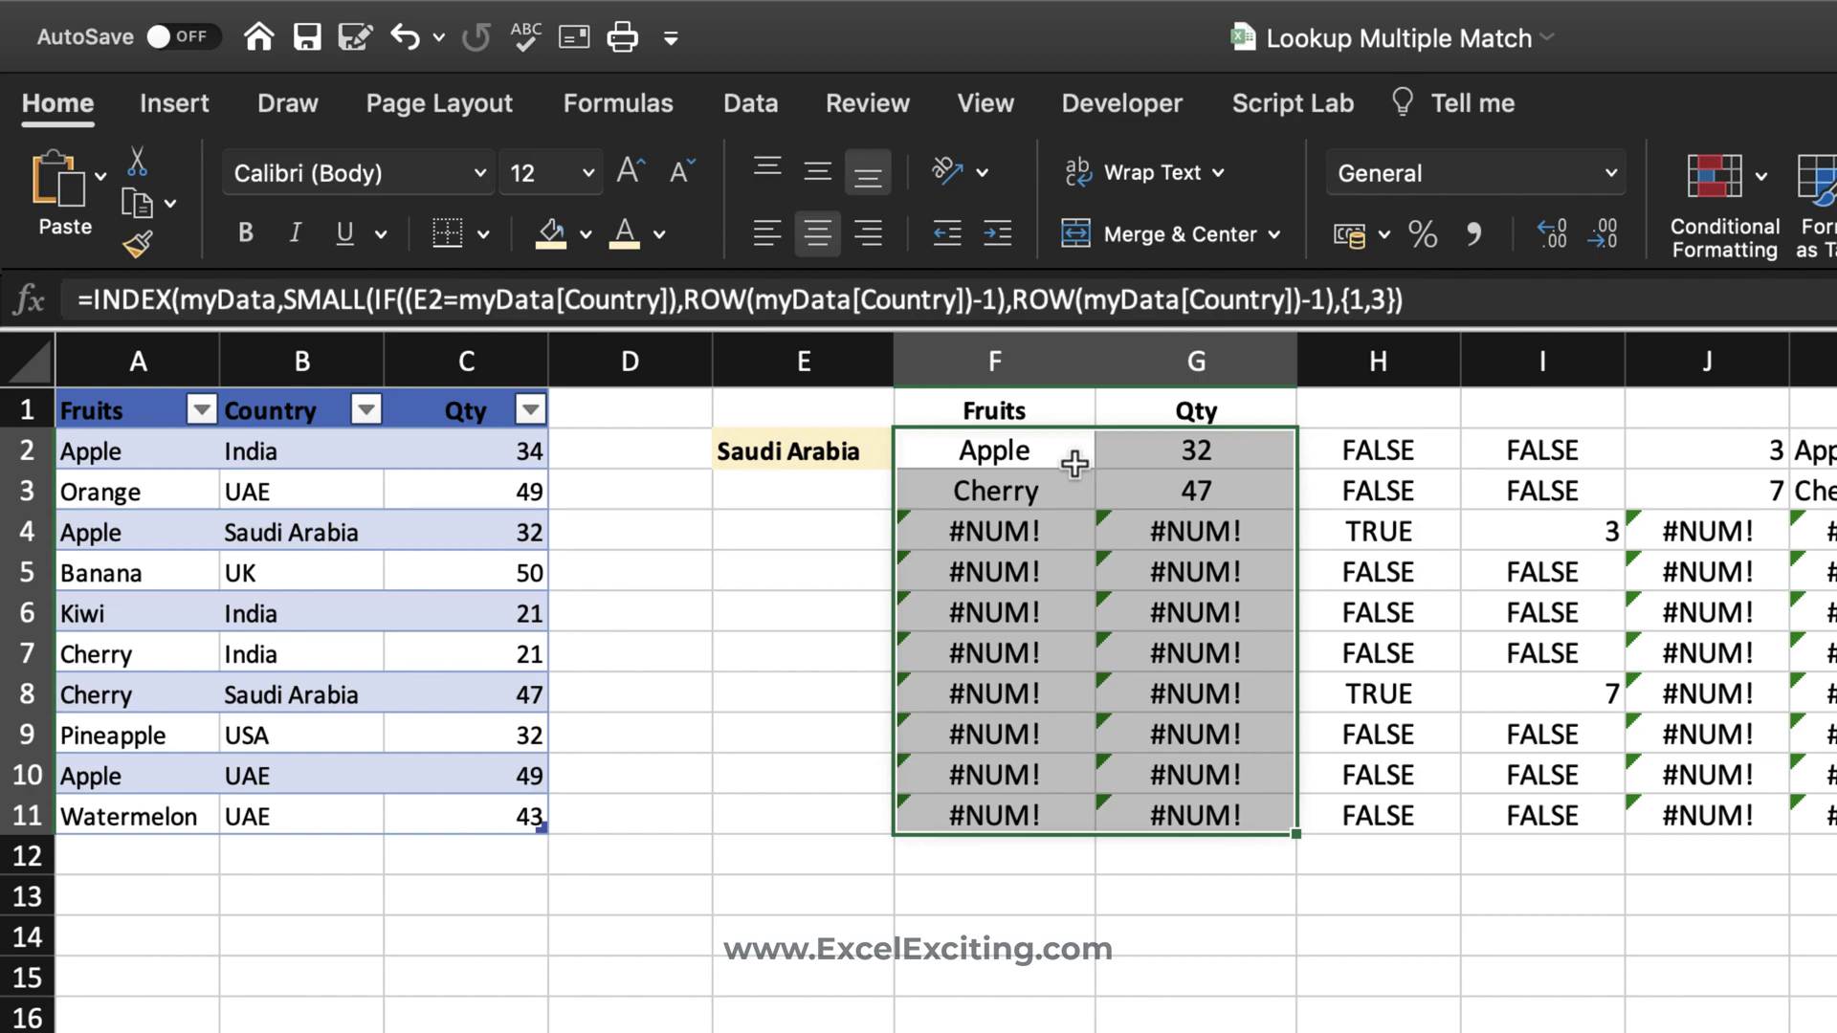
- Wrap the F2 formula as =IFERROR(INDEX(...),"") so blanks replace the #NUM! rows
key("F2")
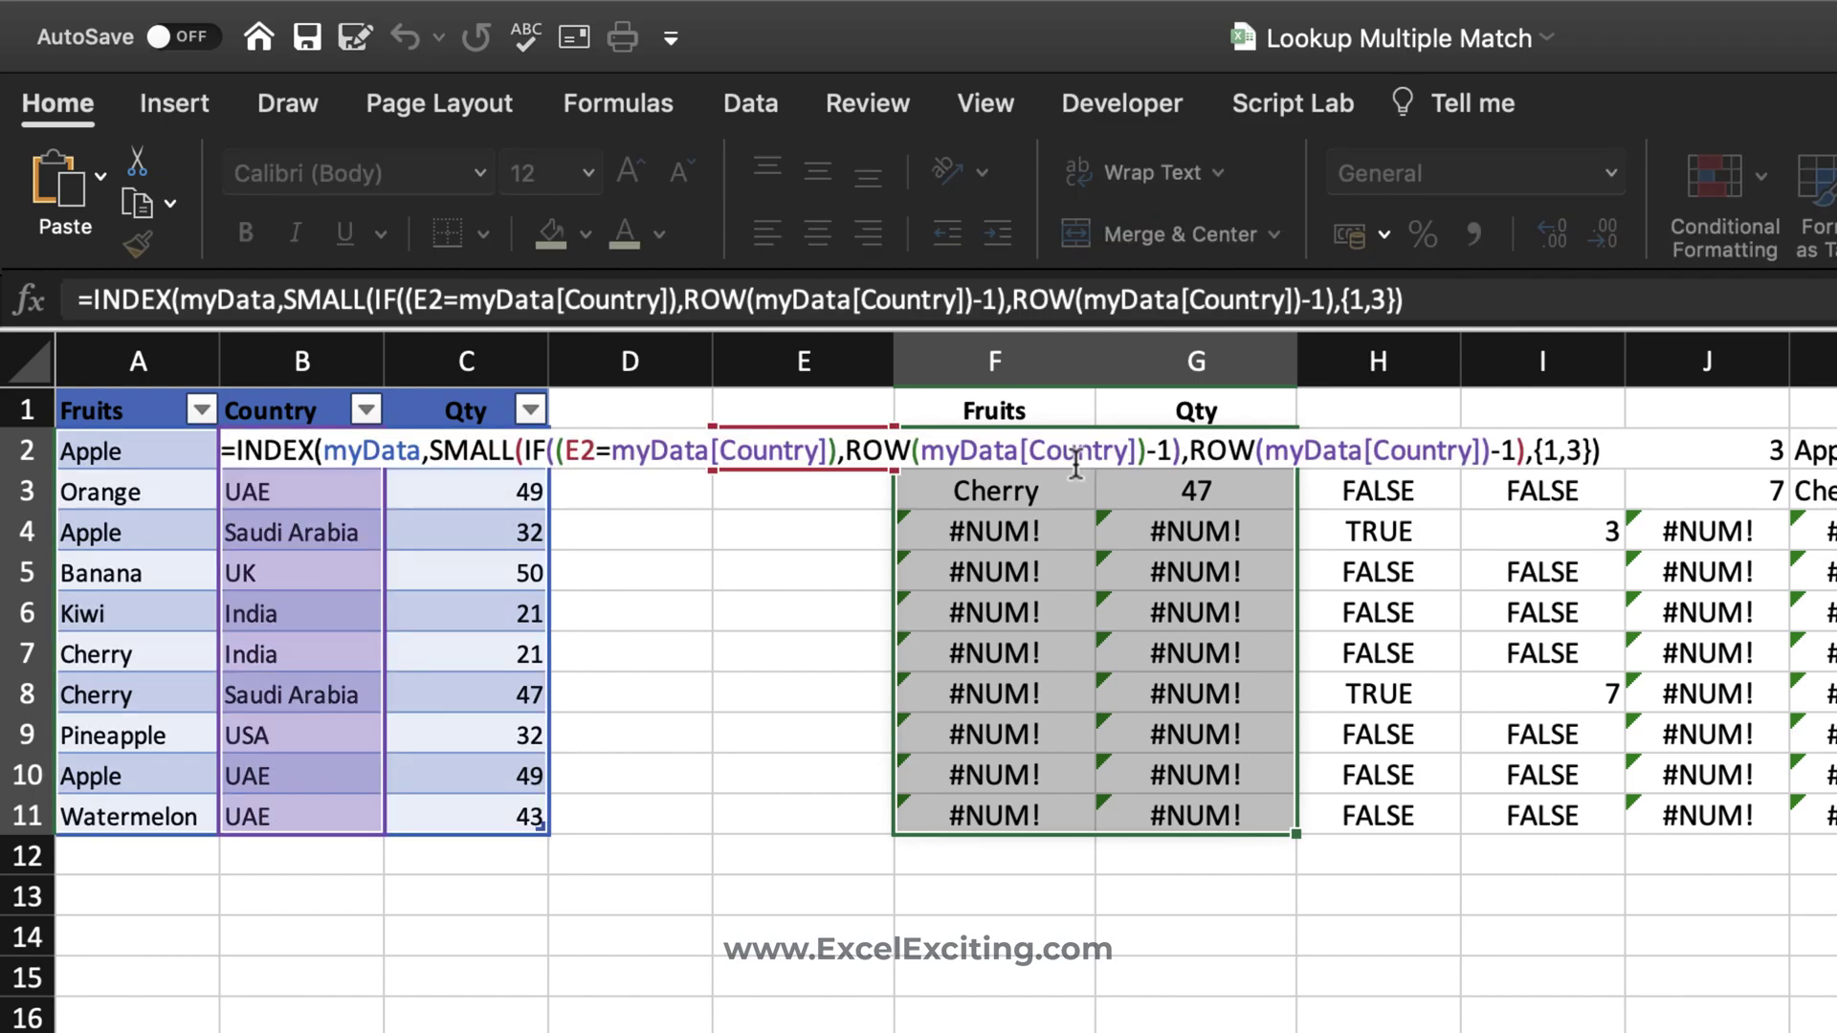
key("ctrl+shift+Return")
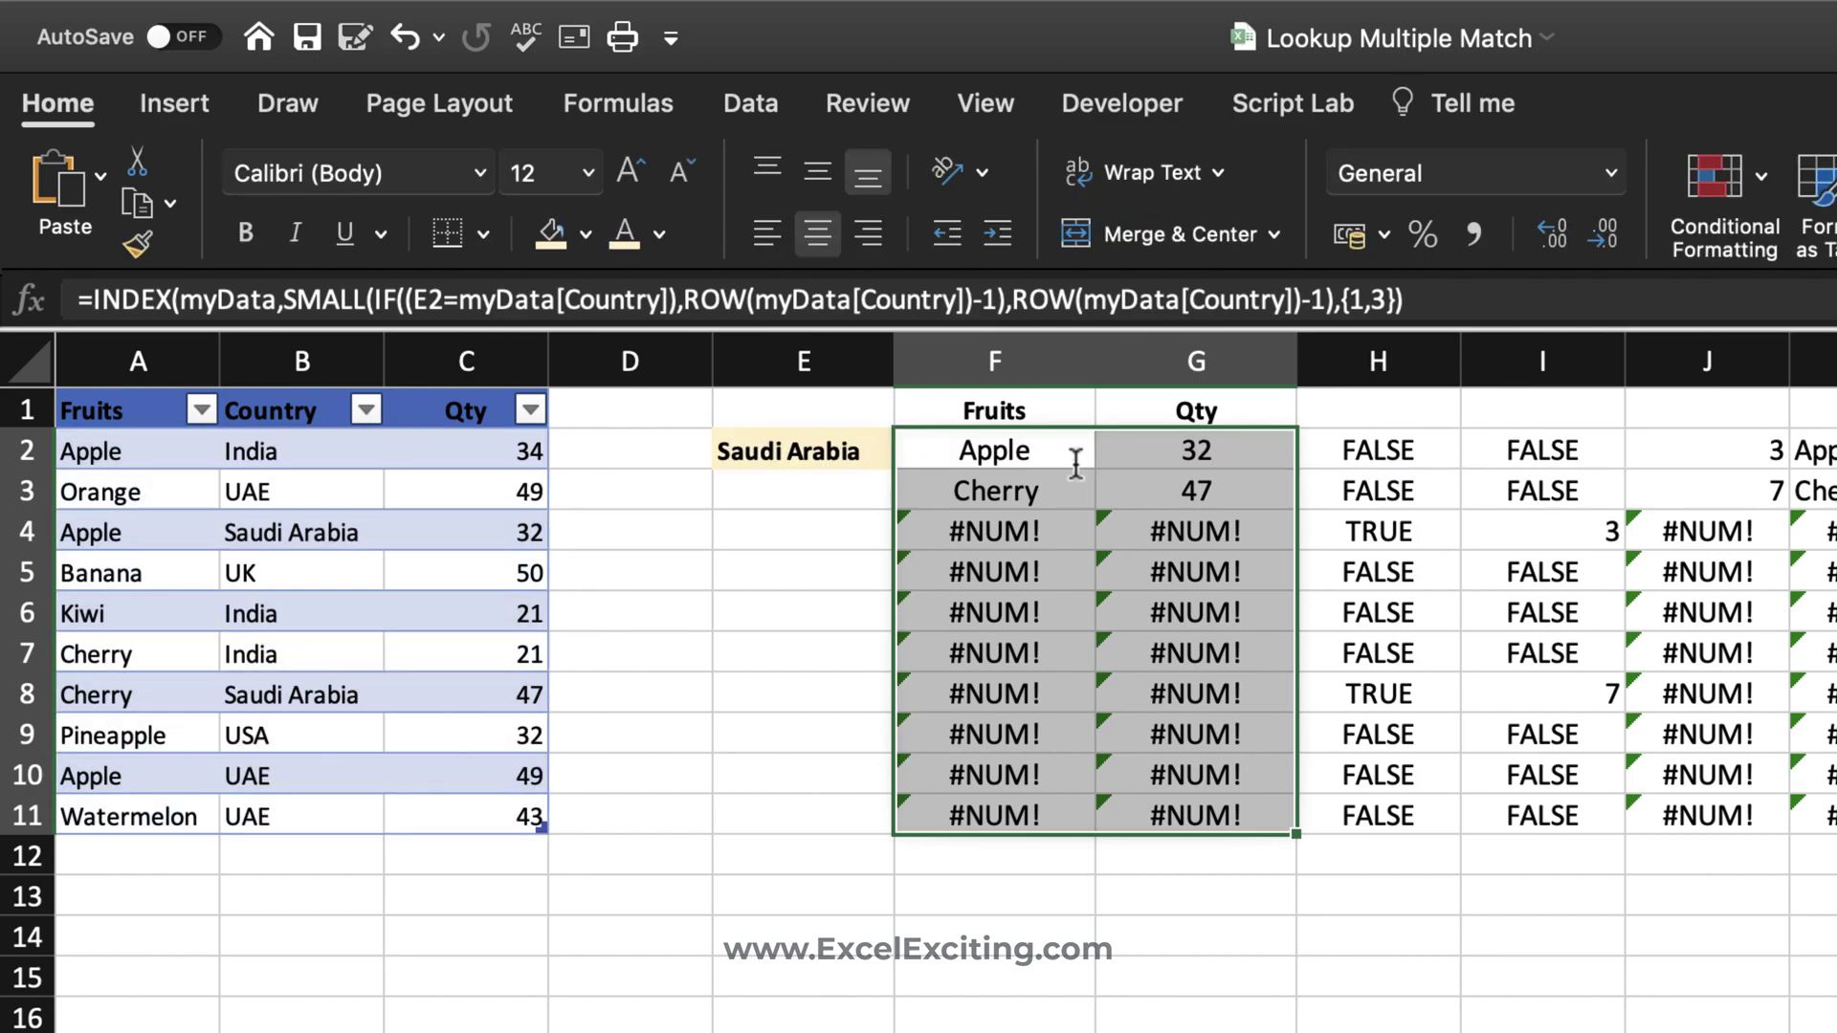
double_click(1005, 459)
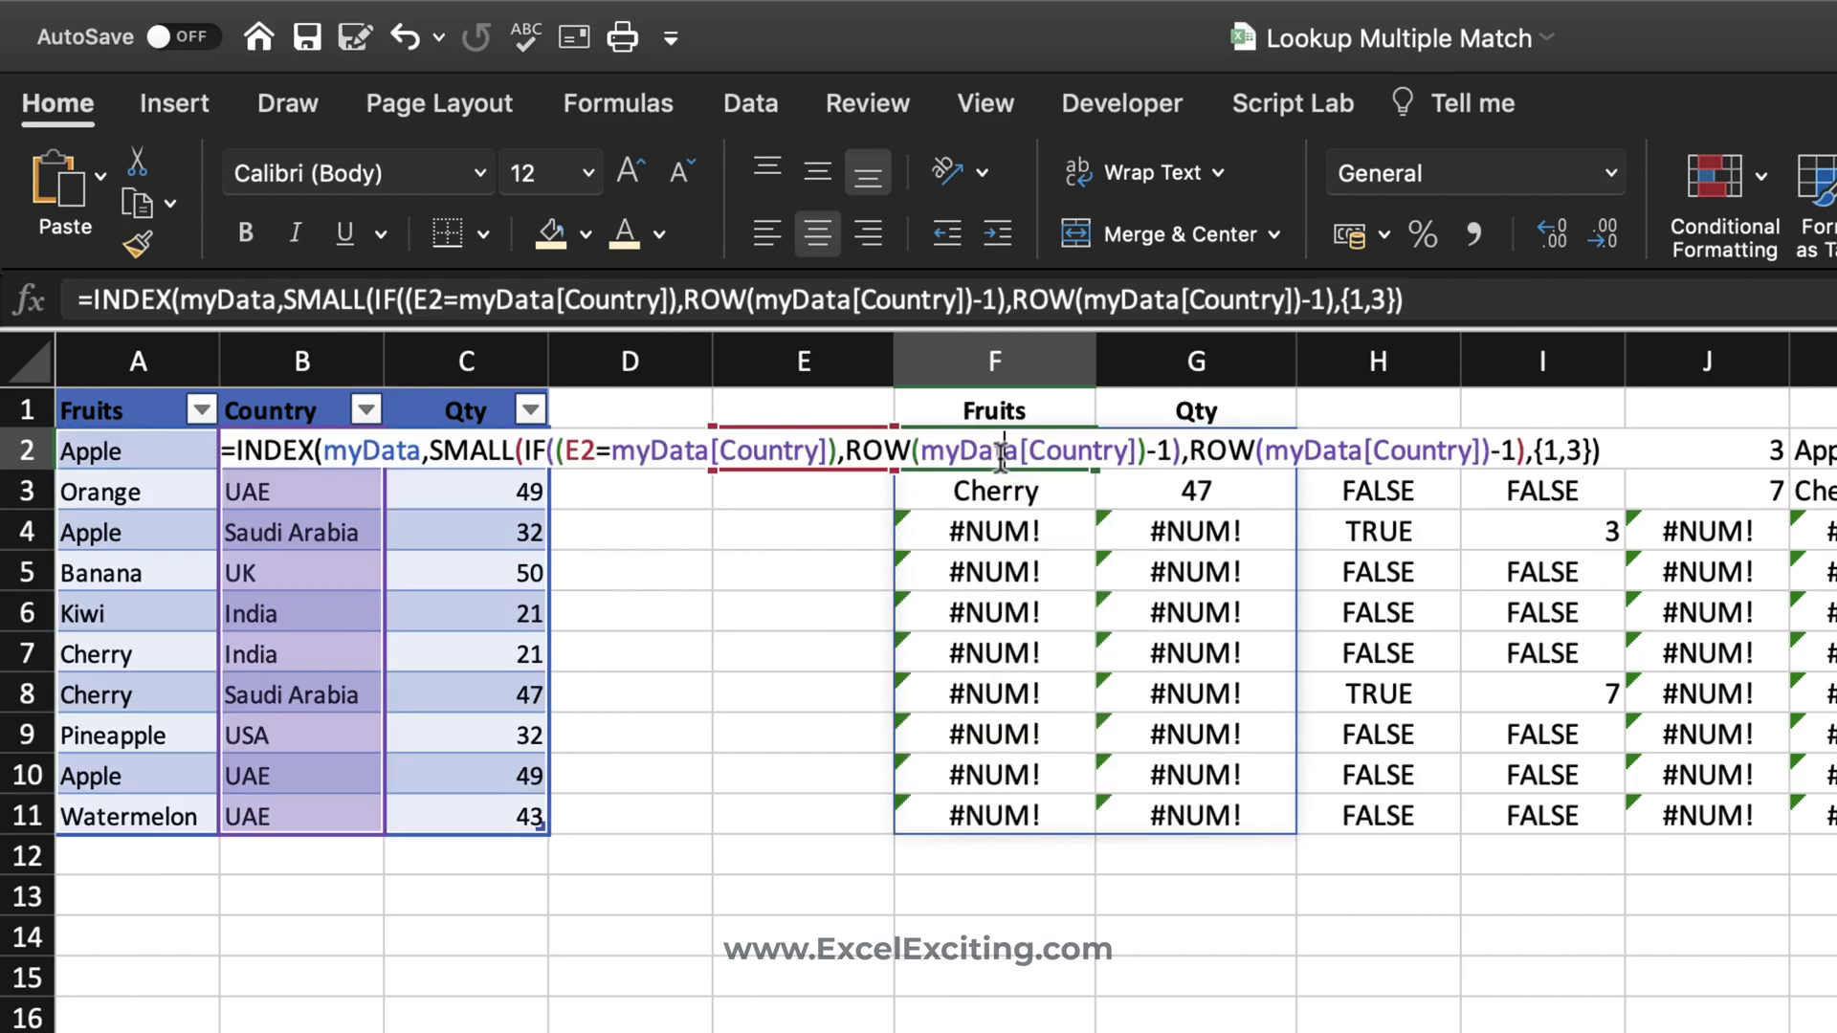
left_click(228, 463)
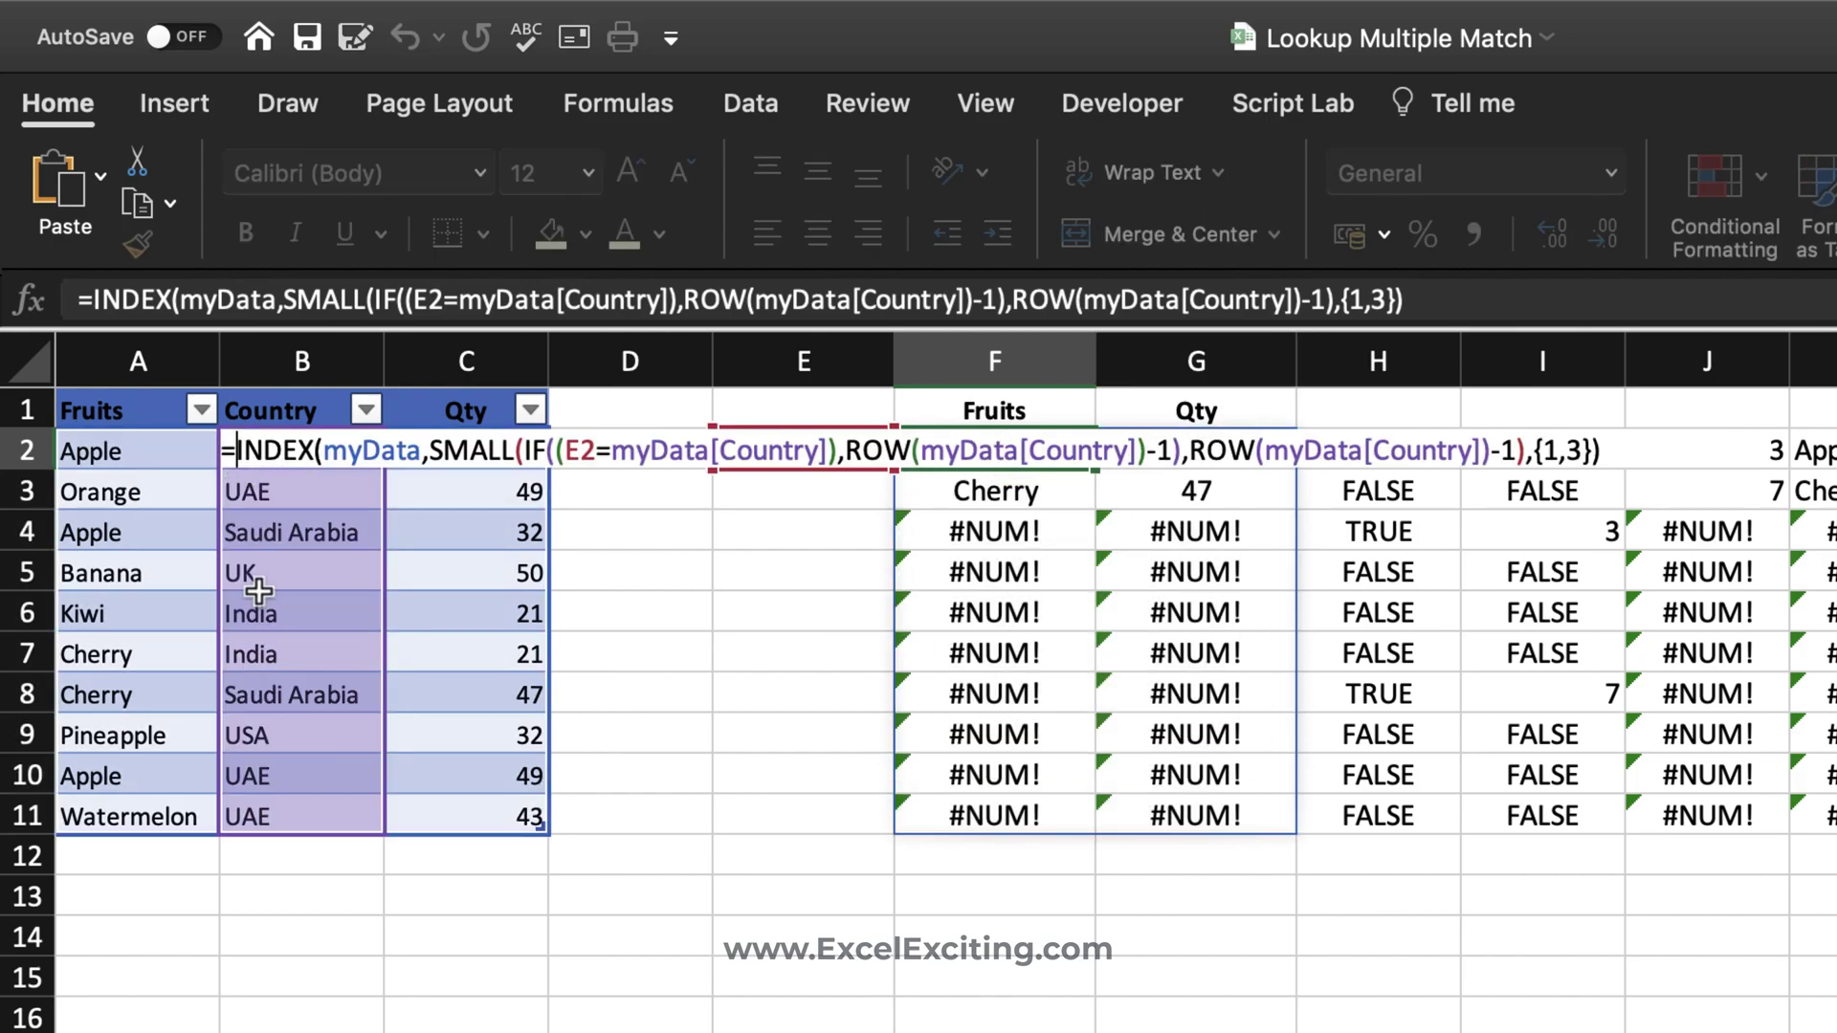
type("IF")
key("Down")
key("Down")
key("Tab")
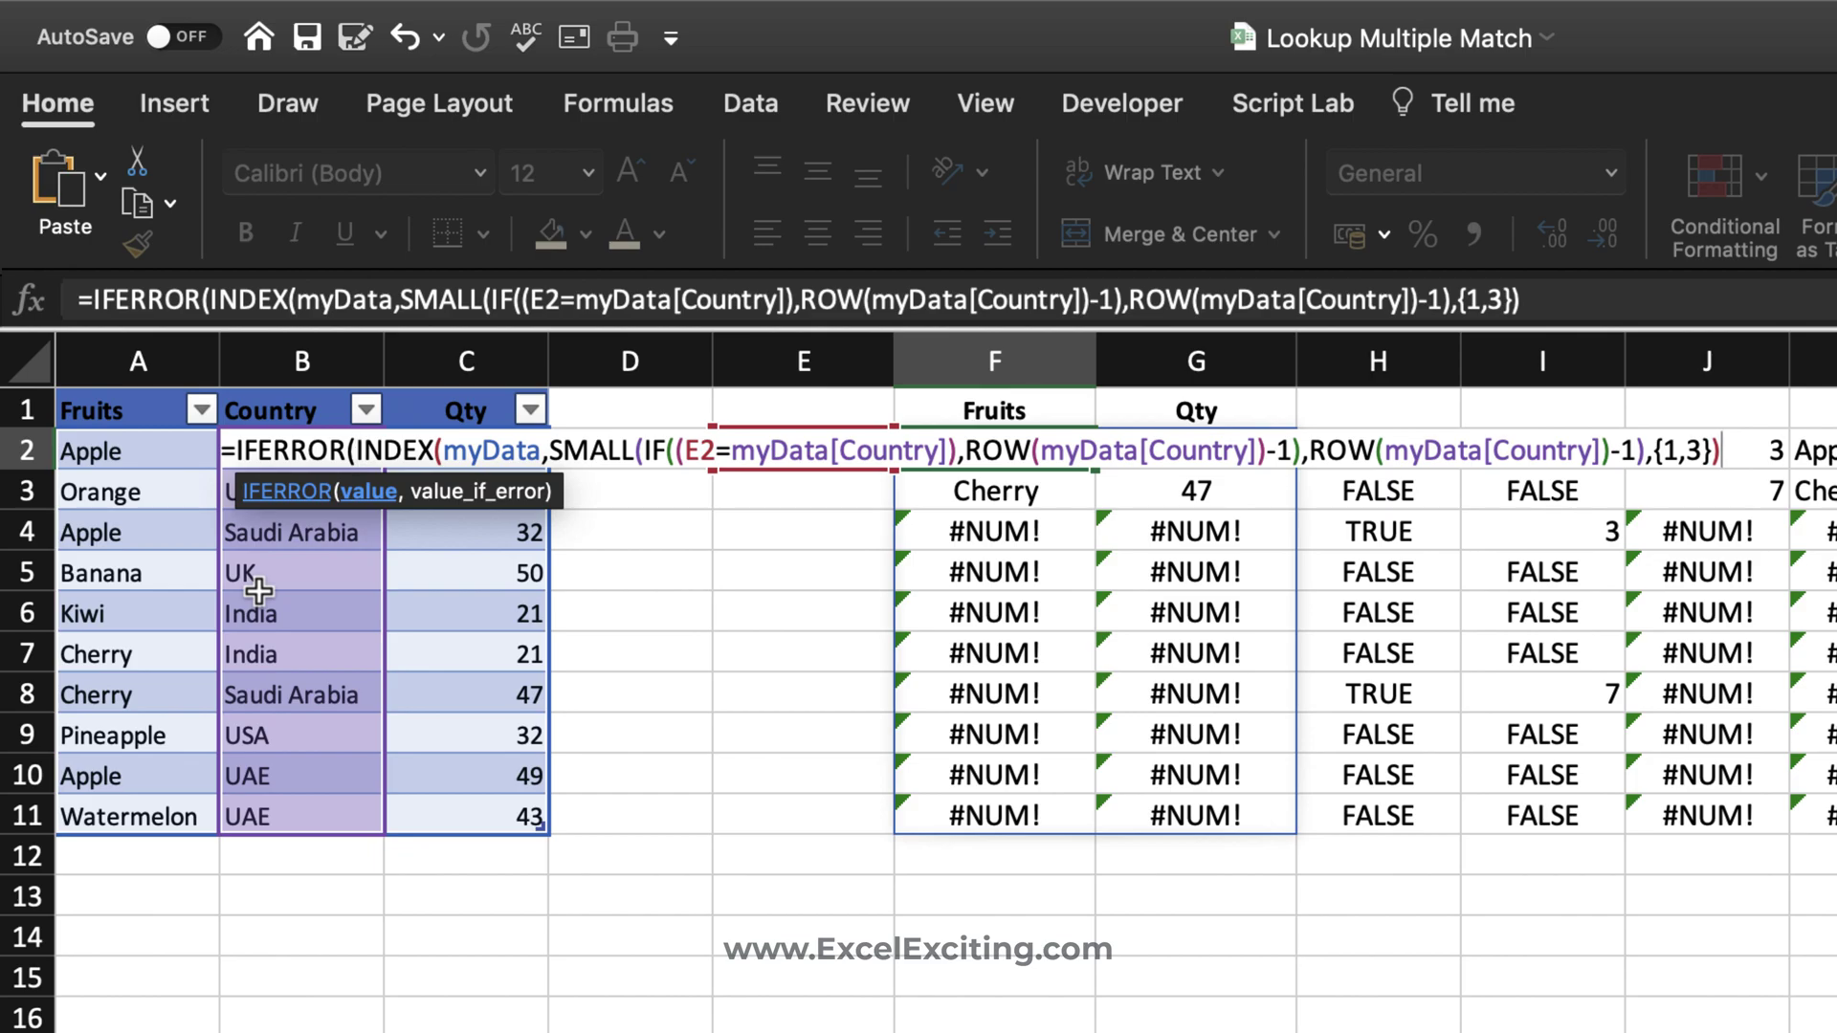
type(",\"\"")
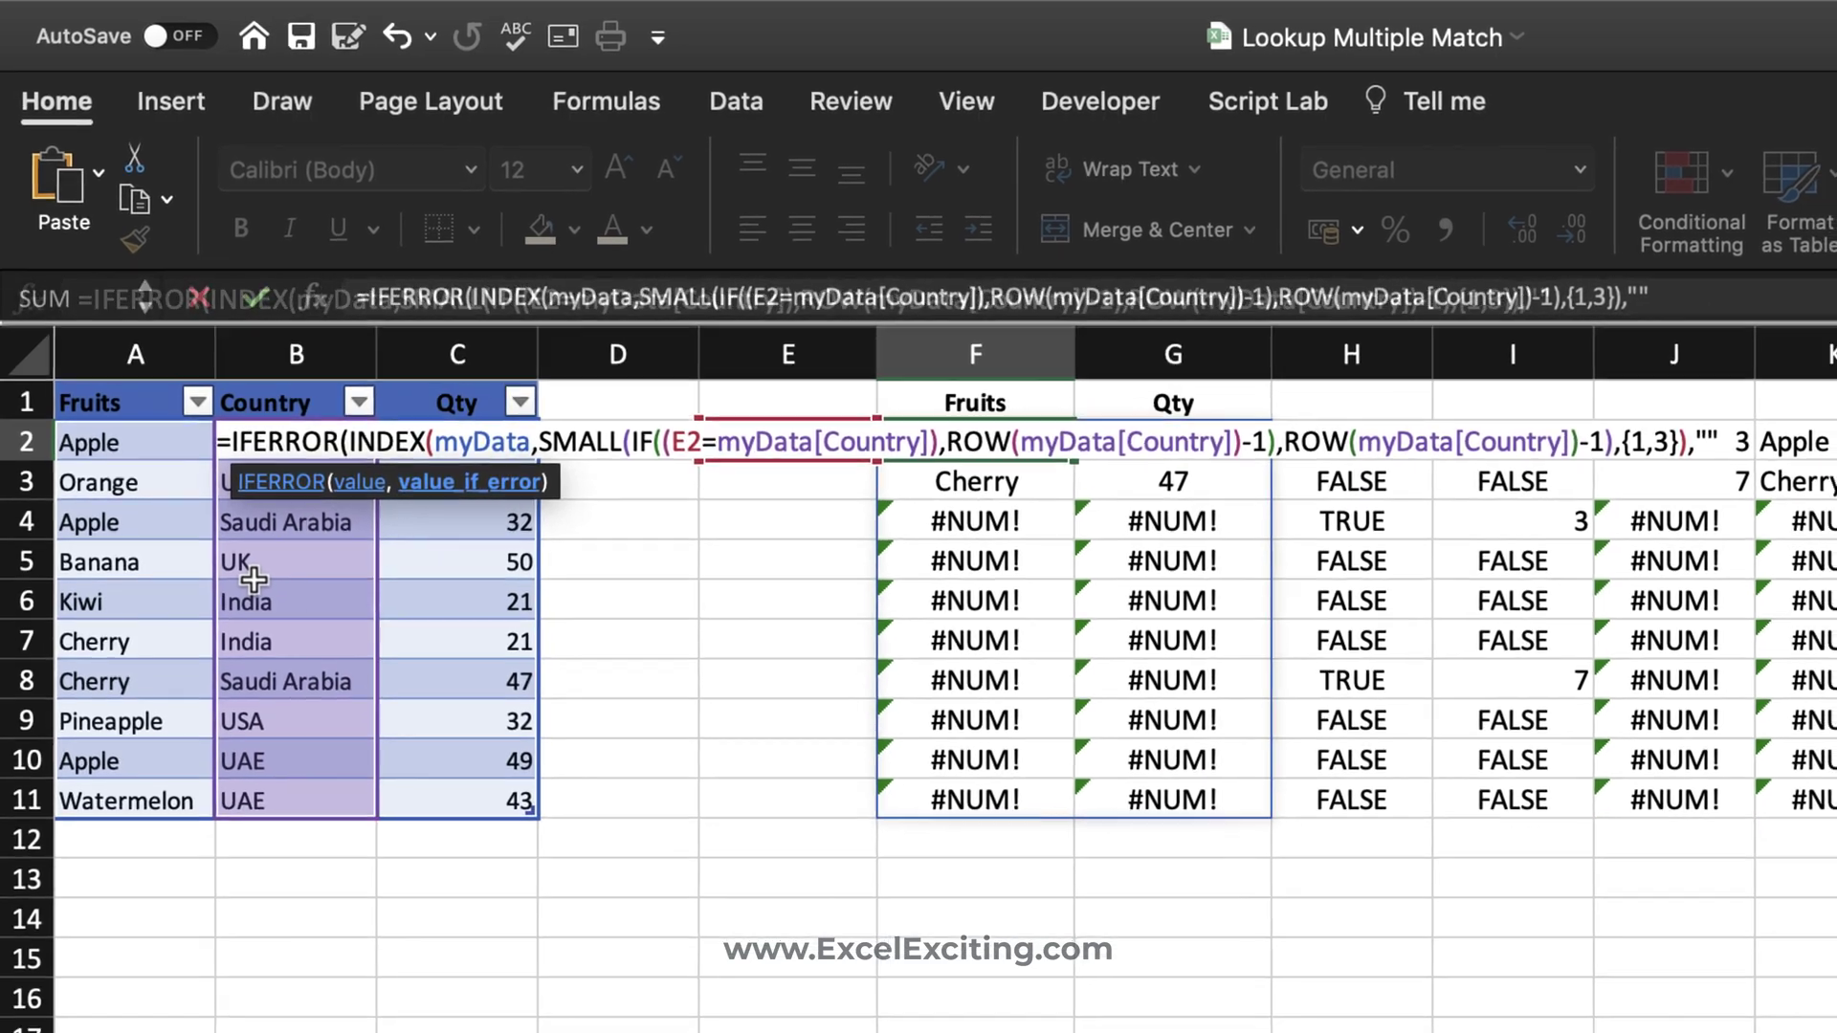
key("Return")
left_click(1377, 446)
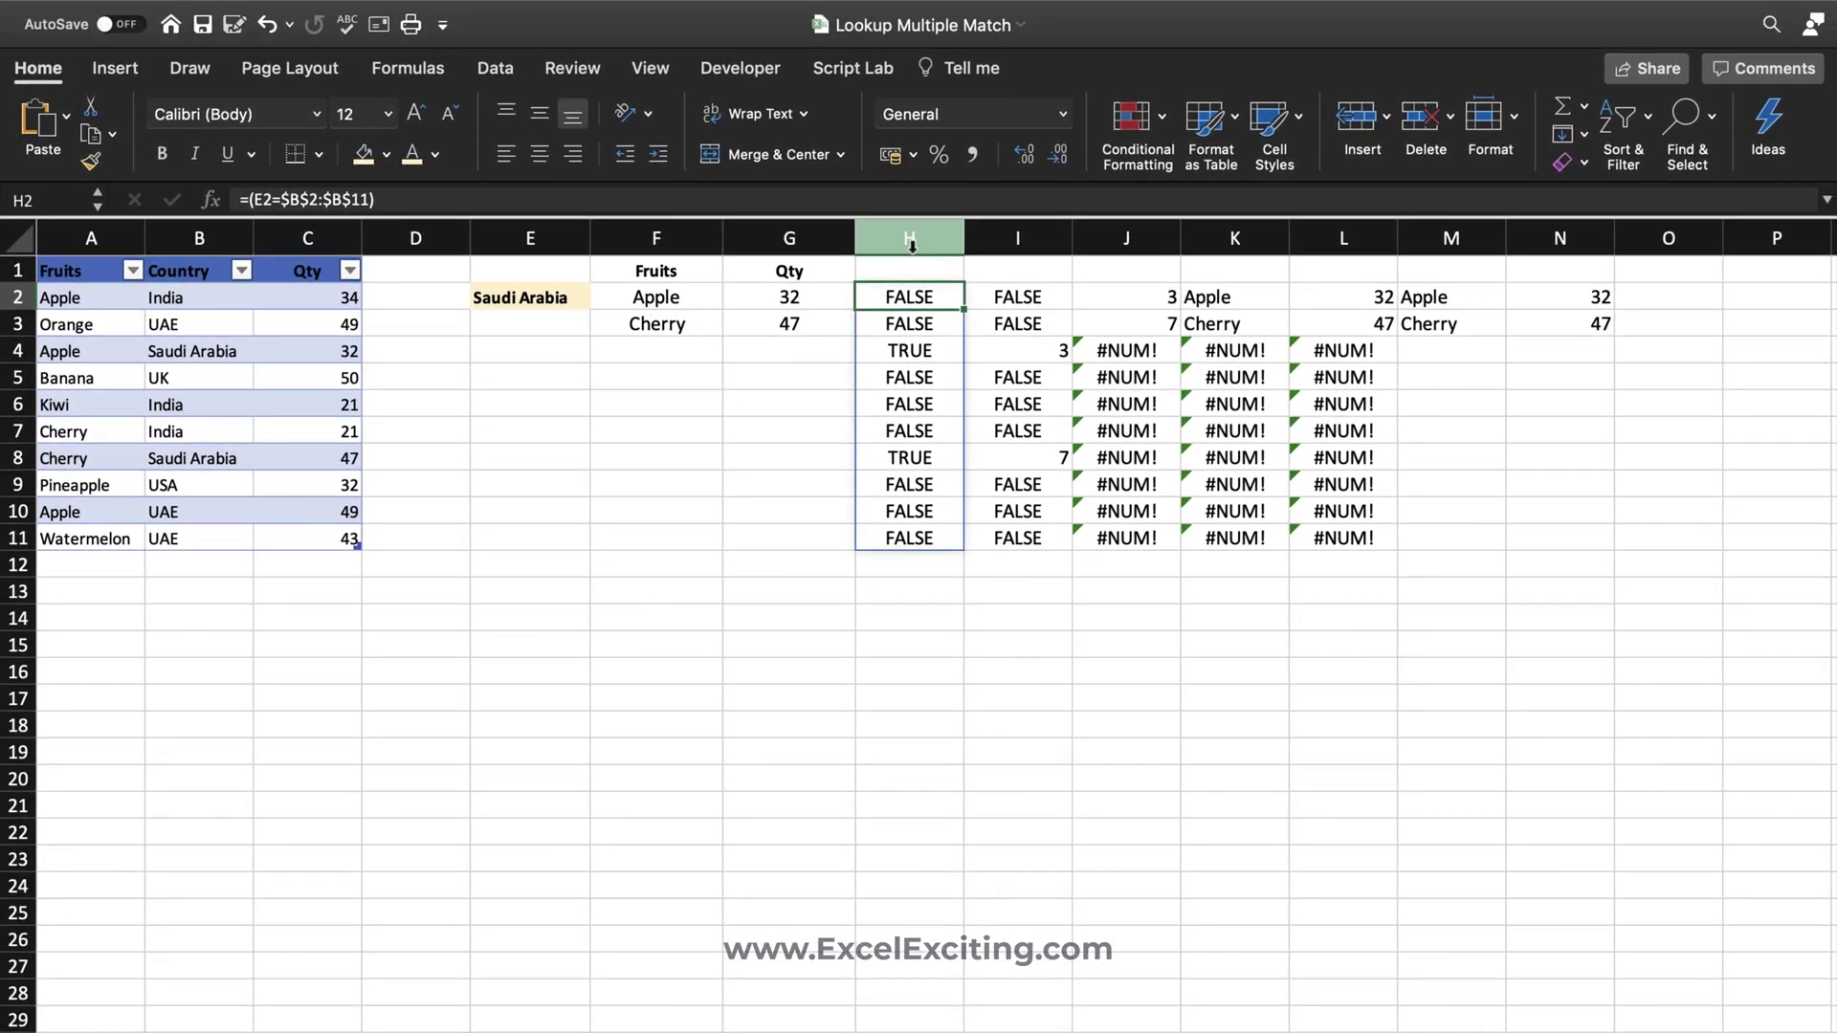
- Clear helper columns H:N, try UAE in E2, then undo both changes
left_click_drag(946, 248, 1552, 245)
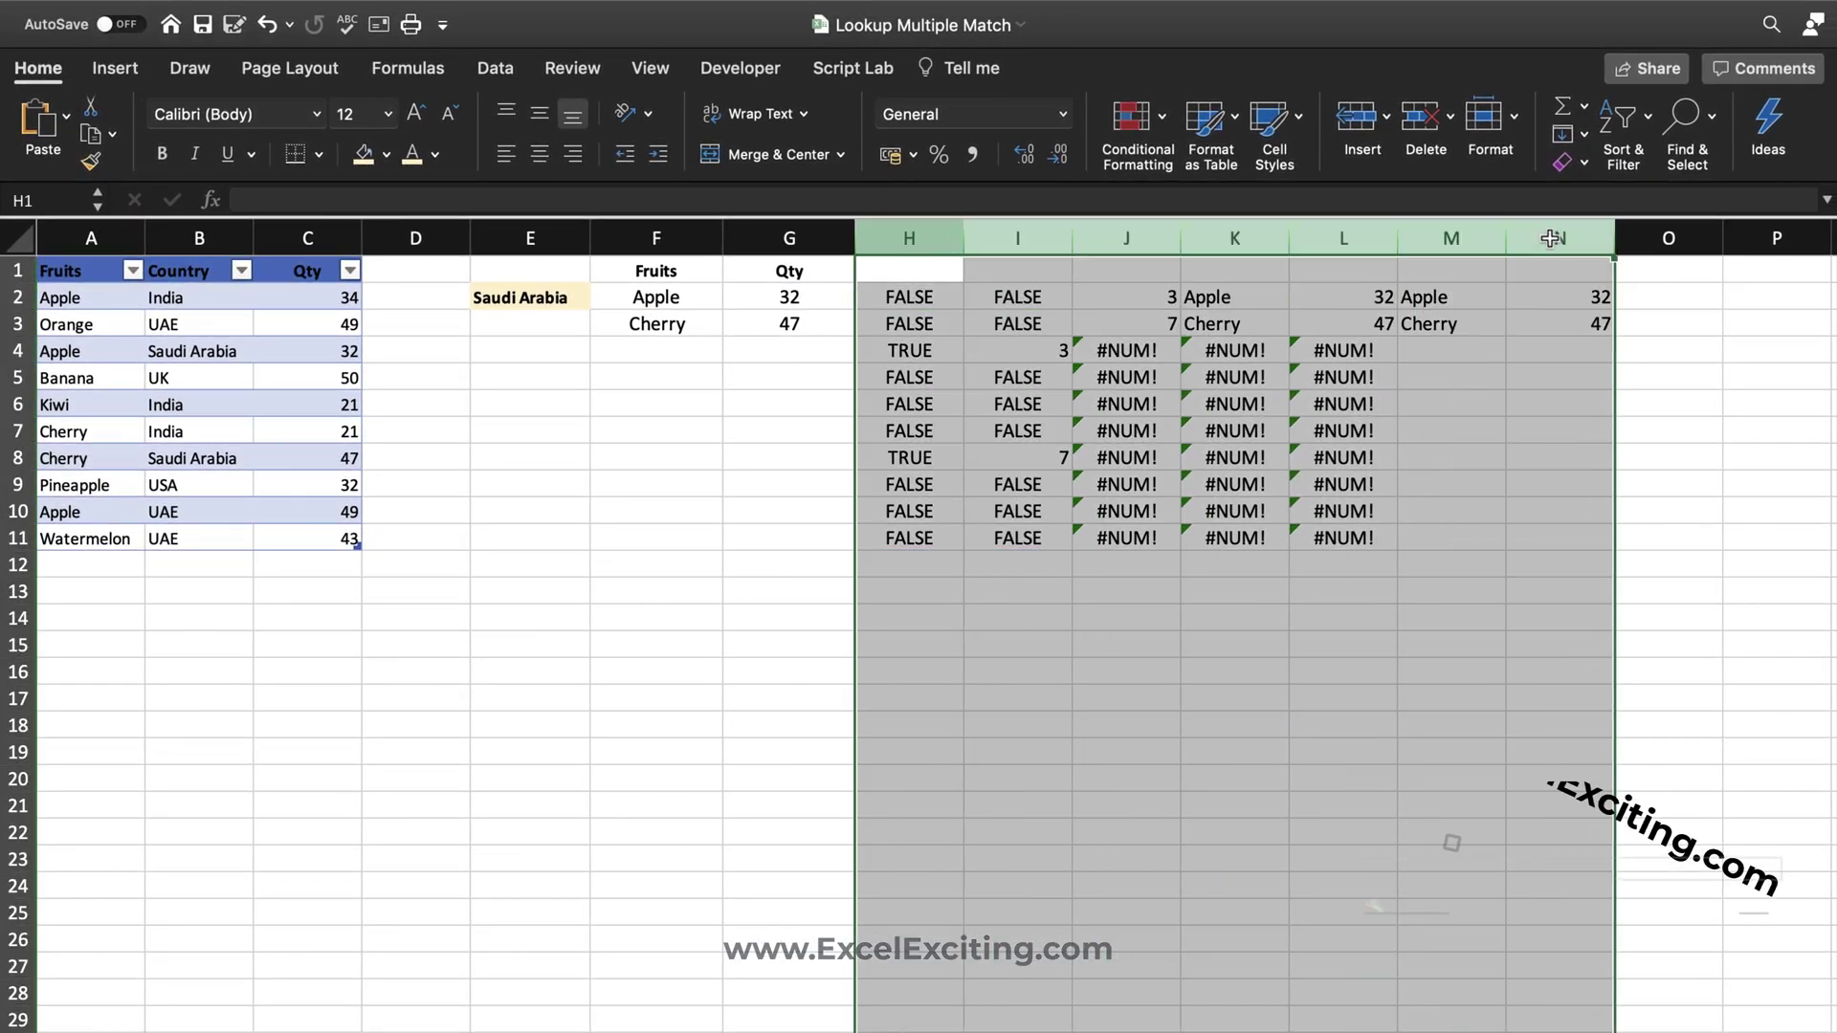
key("Delete")
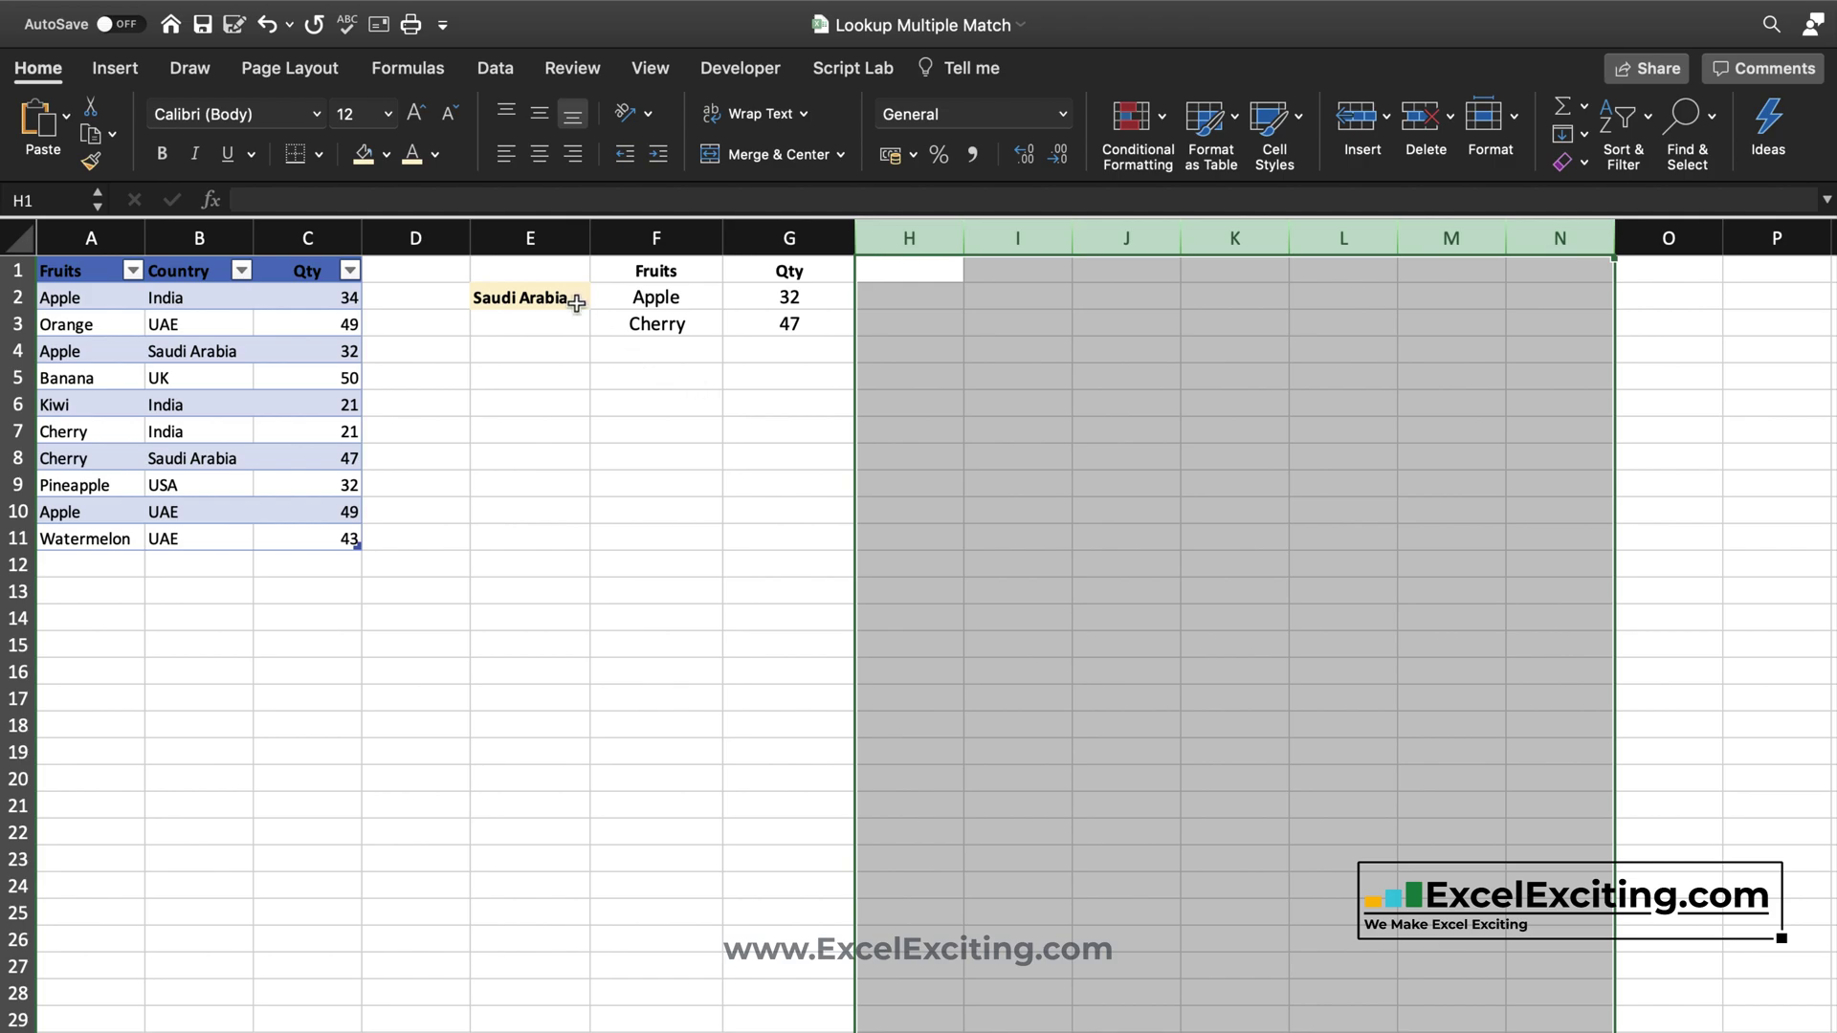
left_click(577, 302)
left_click(599, 298)
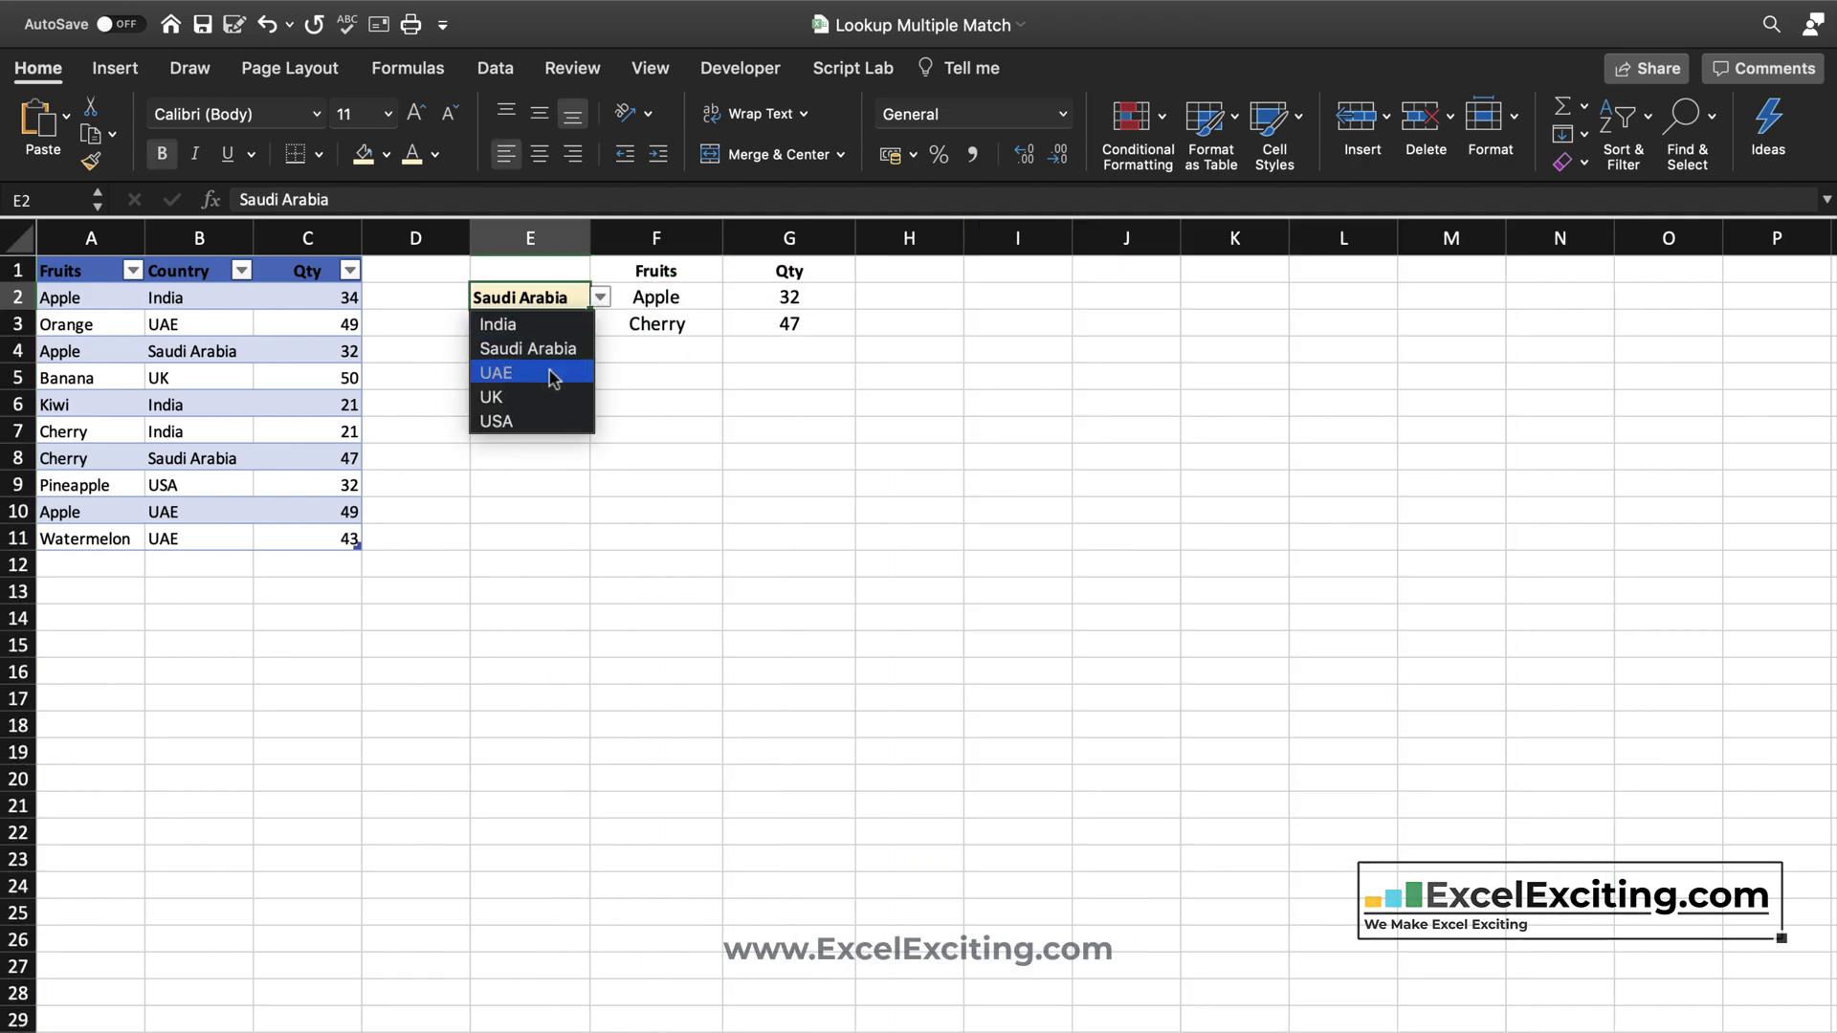
left_click(554, 375)
left_click(635, 375)
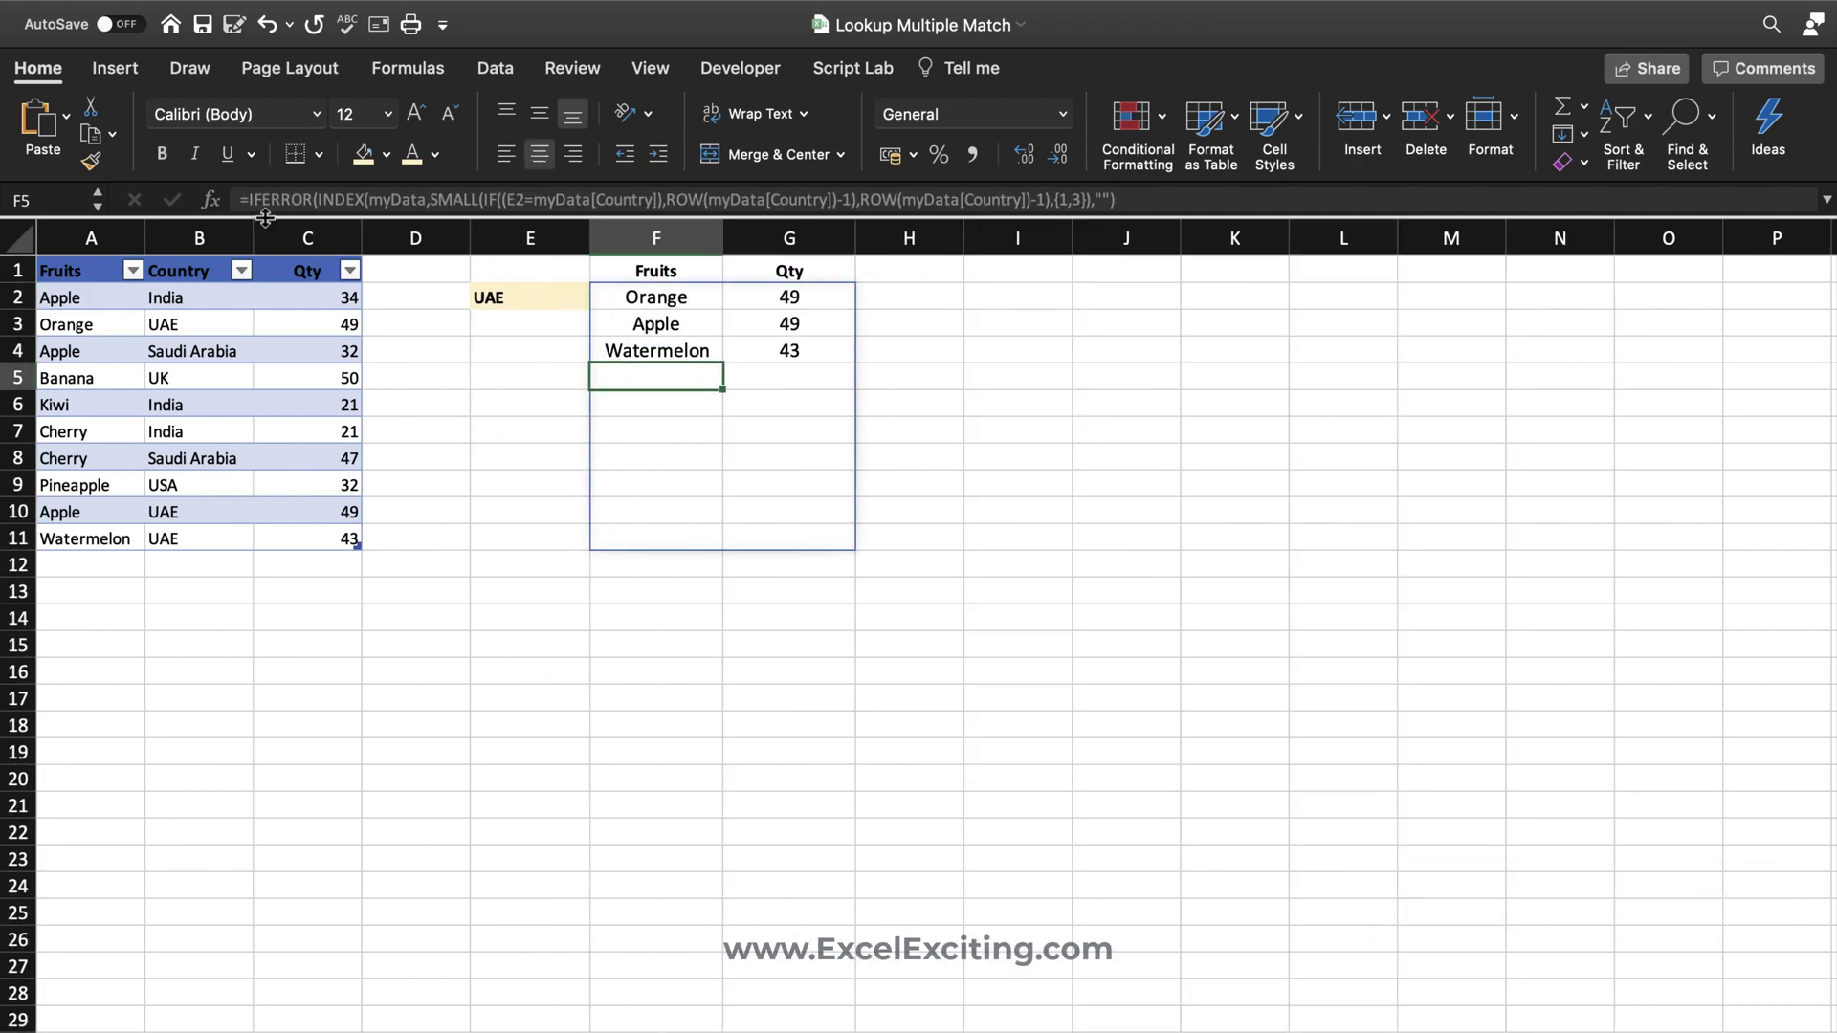
left_click(267, 25)
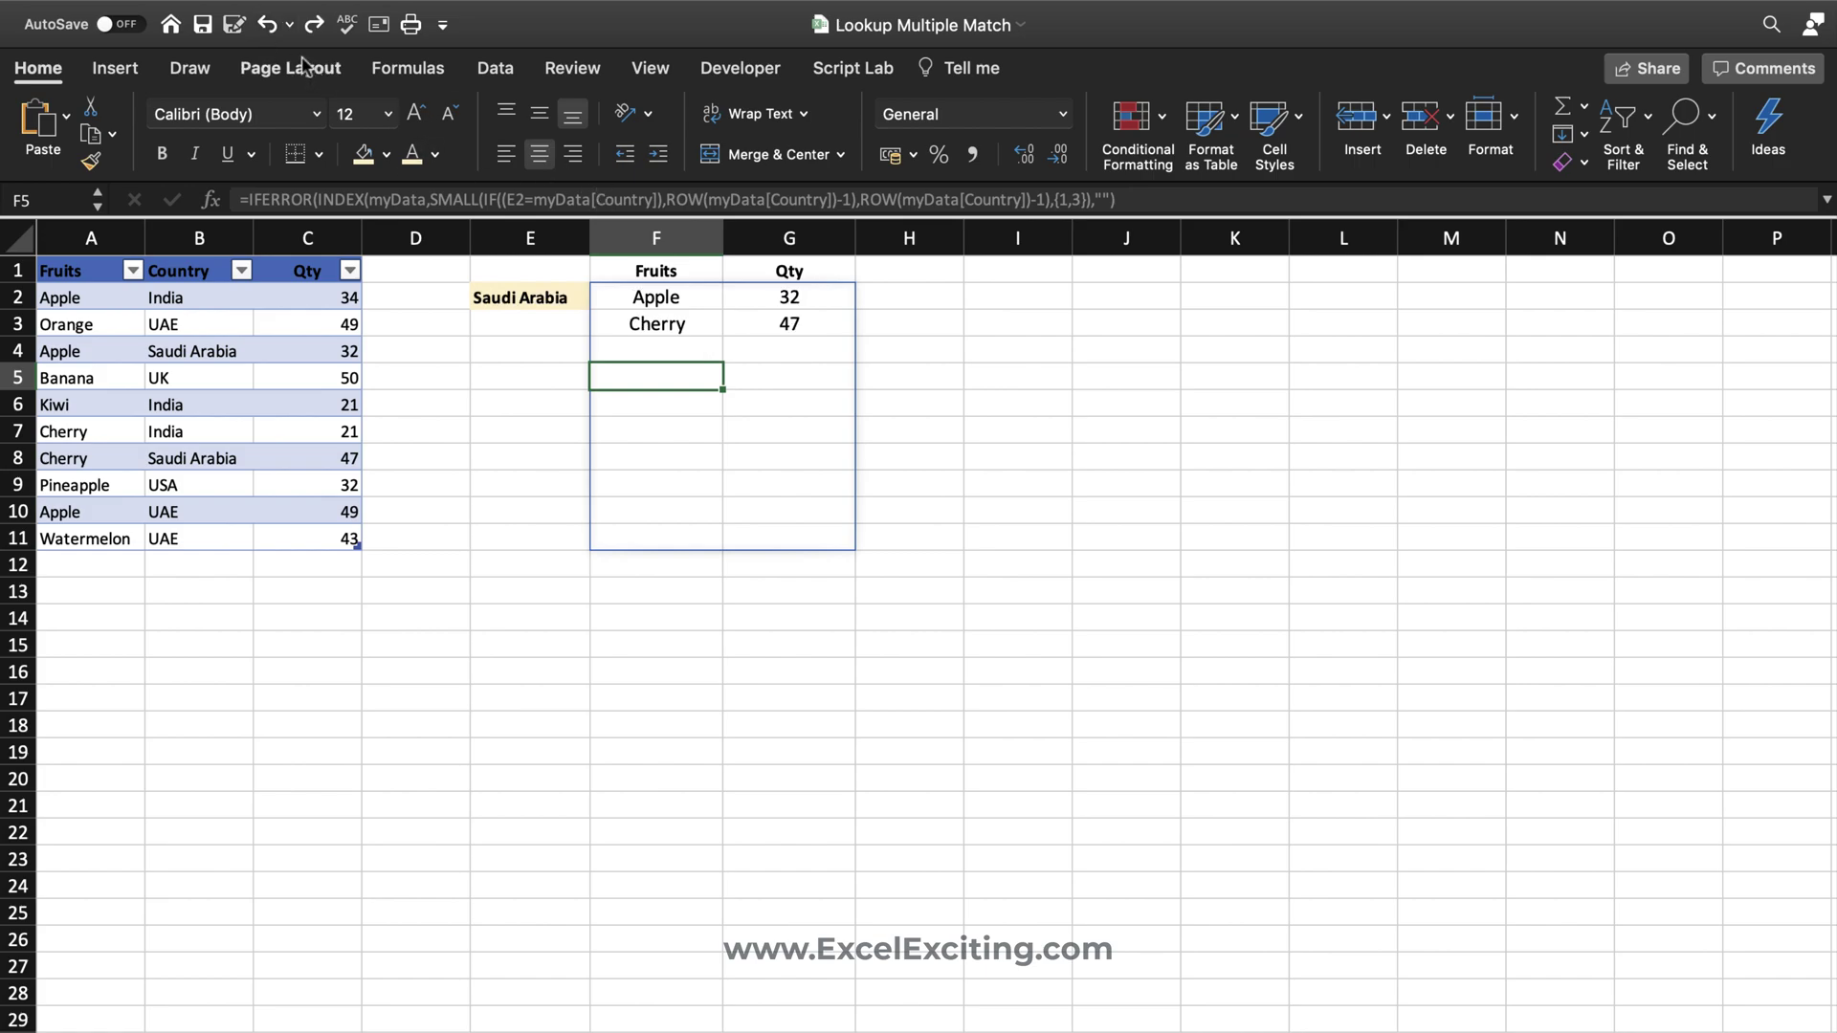
left_click(268, 25)
left_click(658, 293)
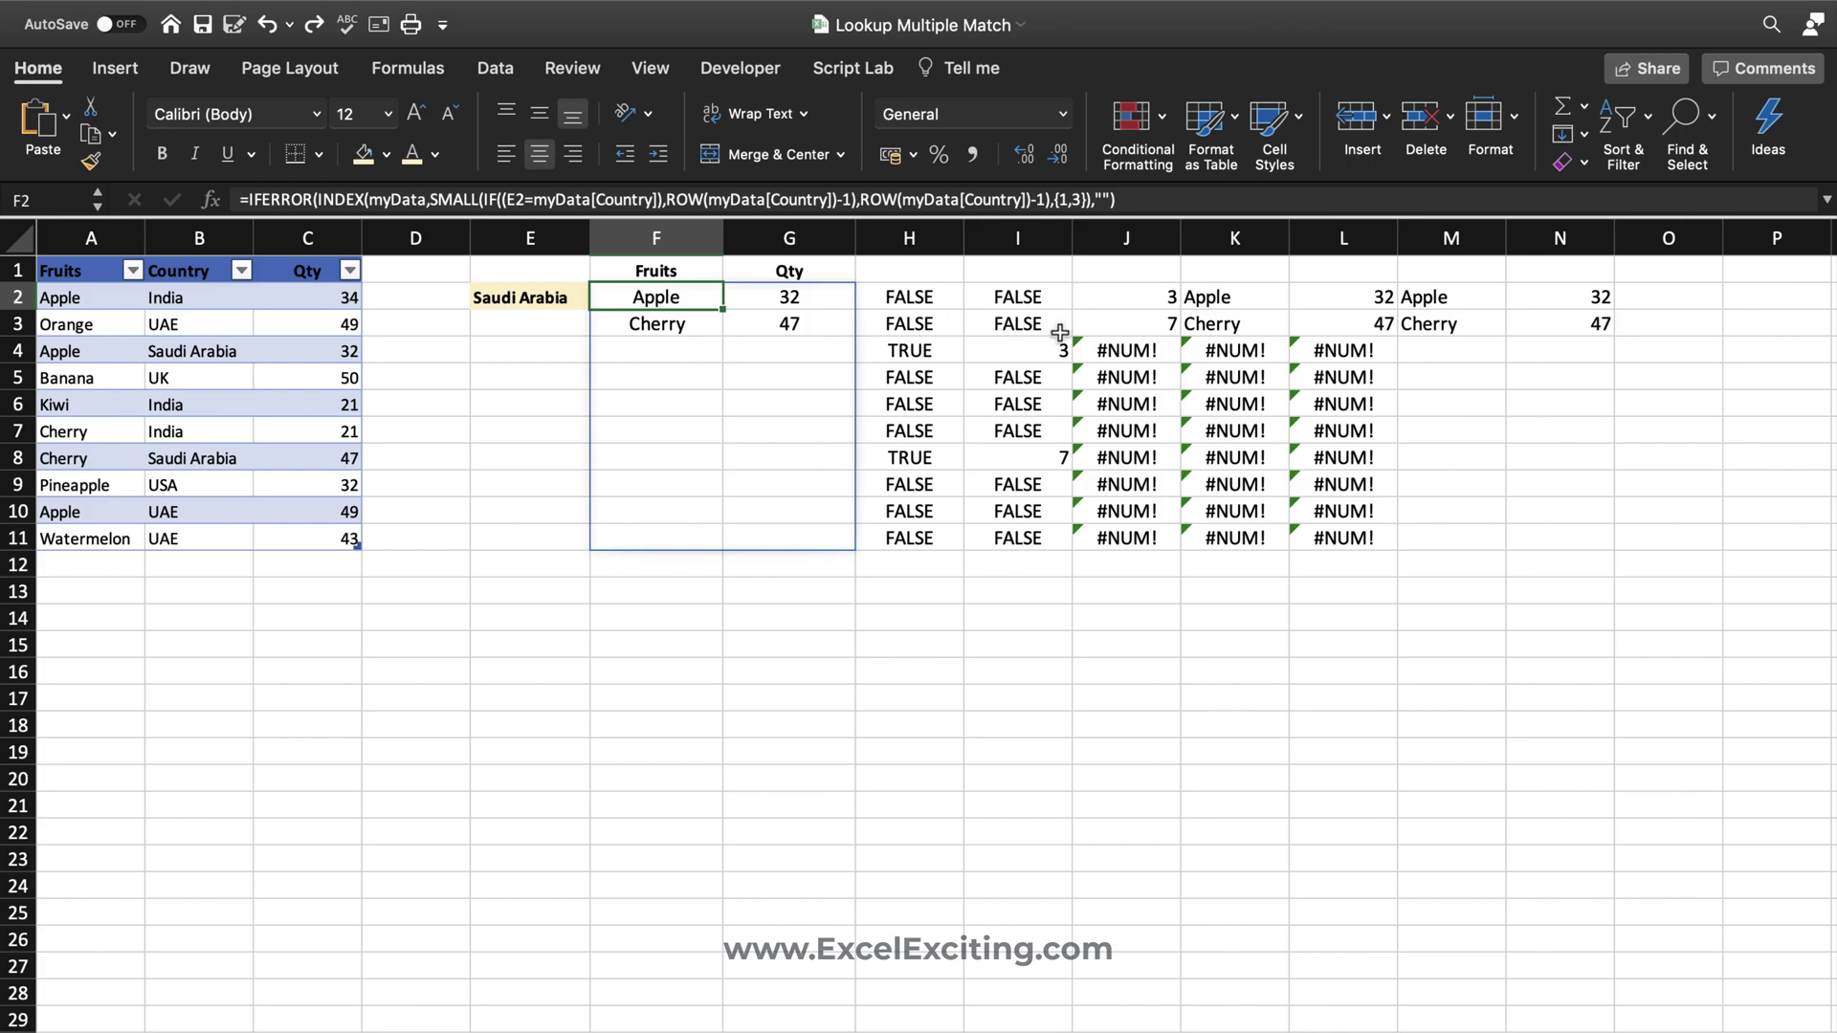
- Switch the E2 country to India, then USA, leaving Pineapple 32
left_click(536, 297)
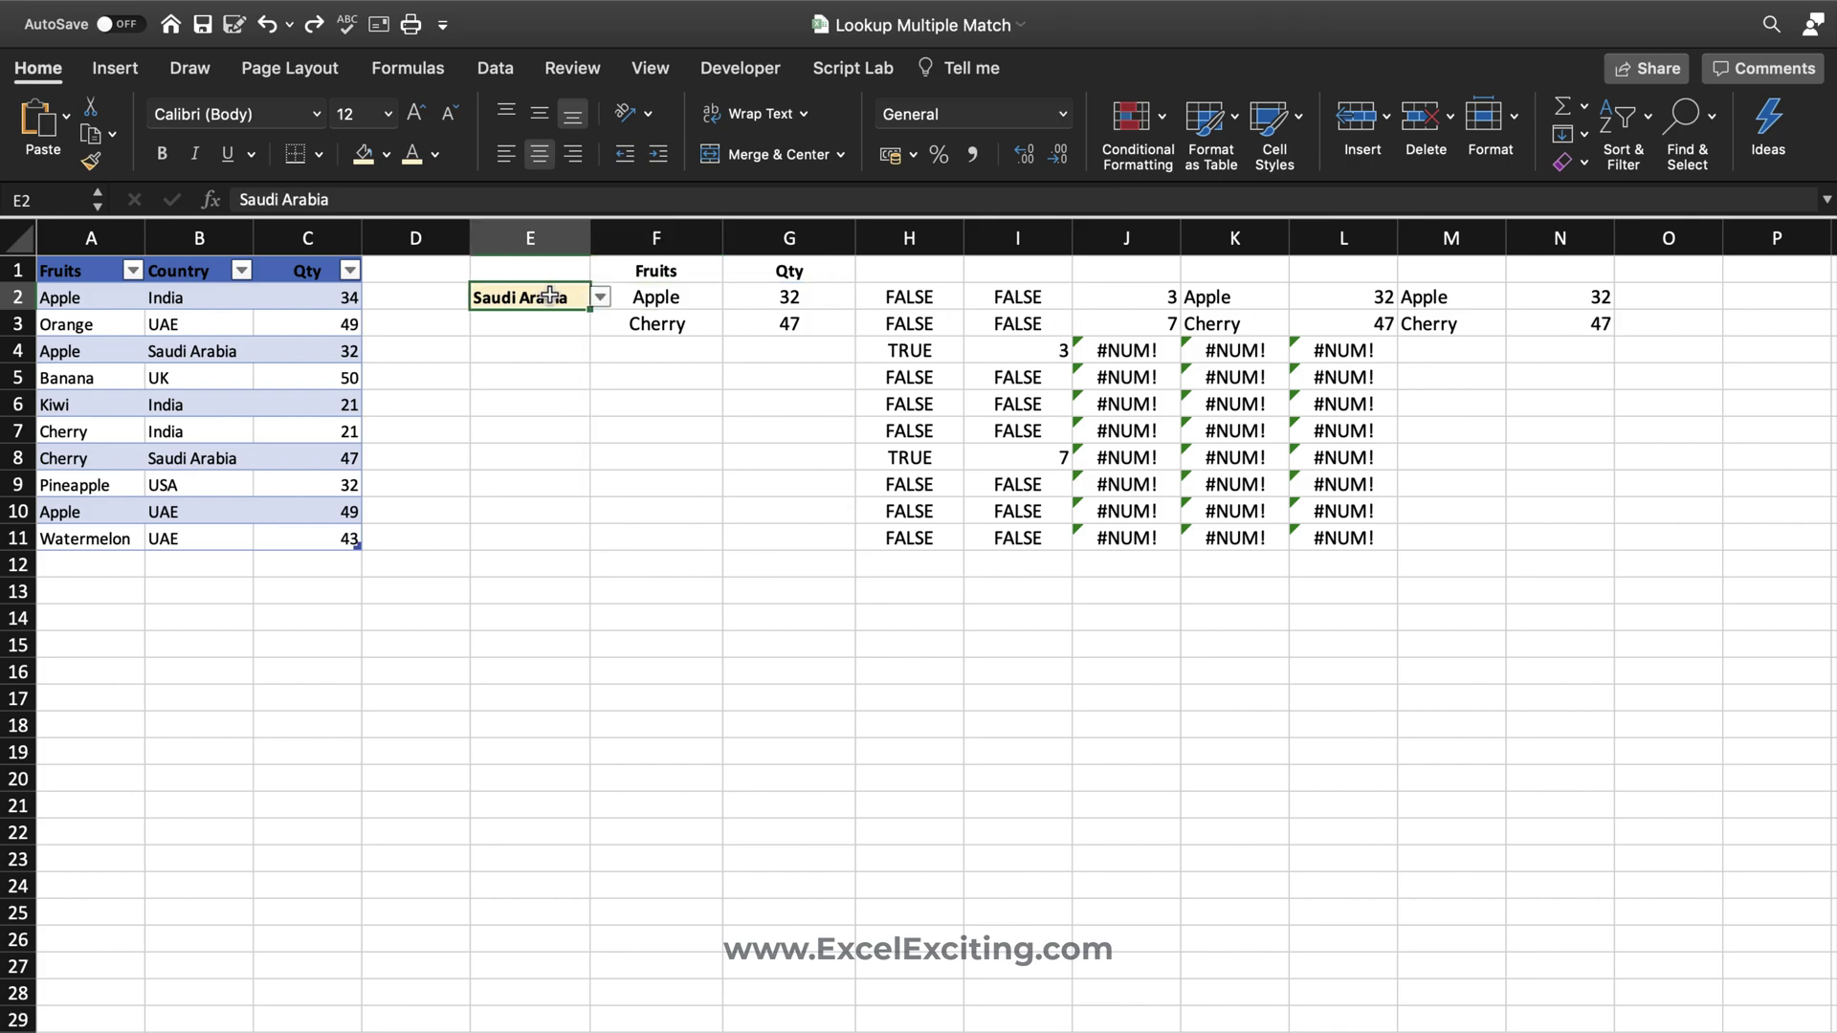
left_click(600, 297)
left_click(497, 325)
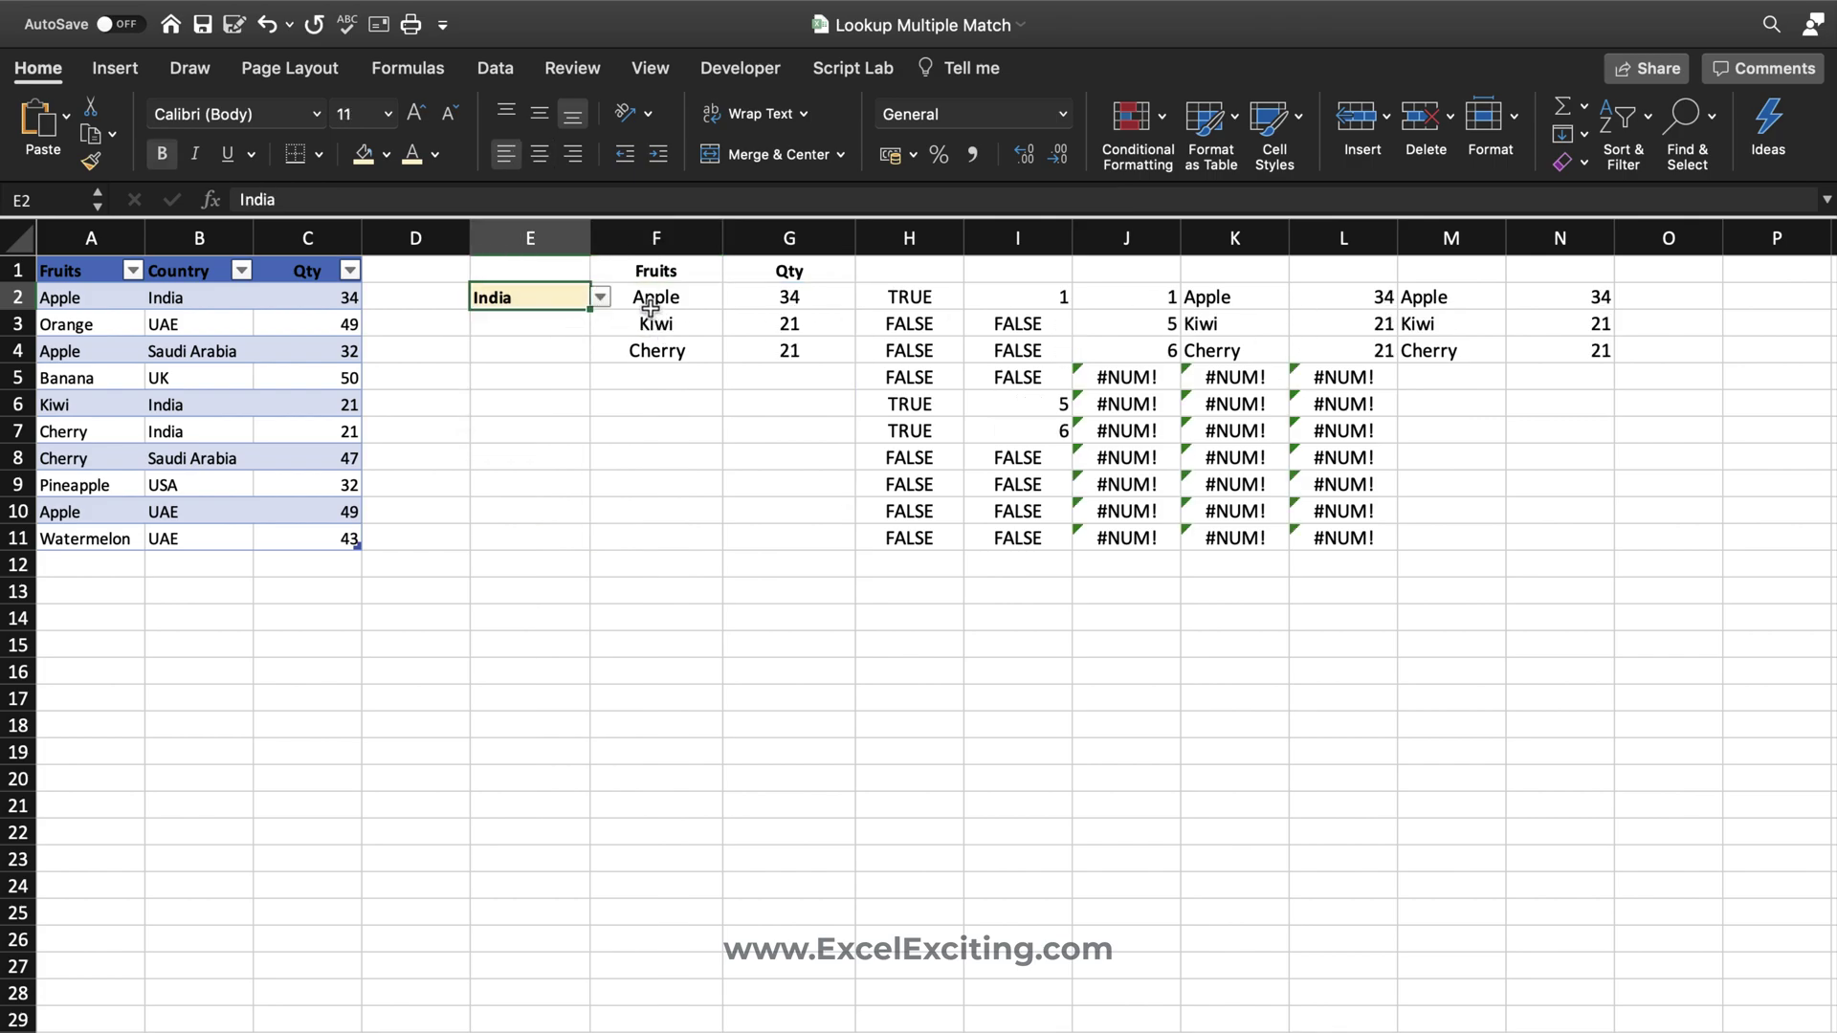
left_click(600, 297)
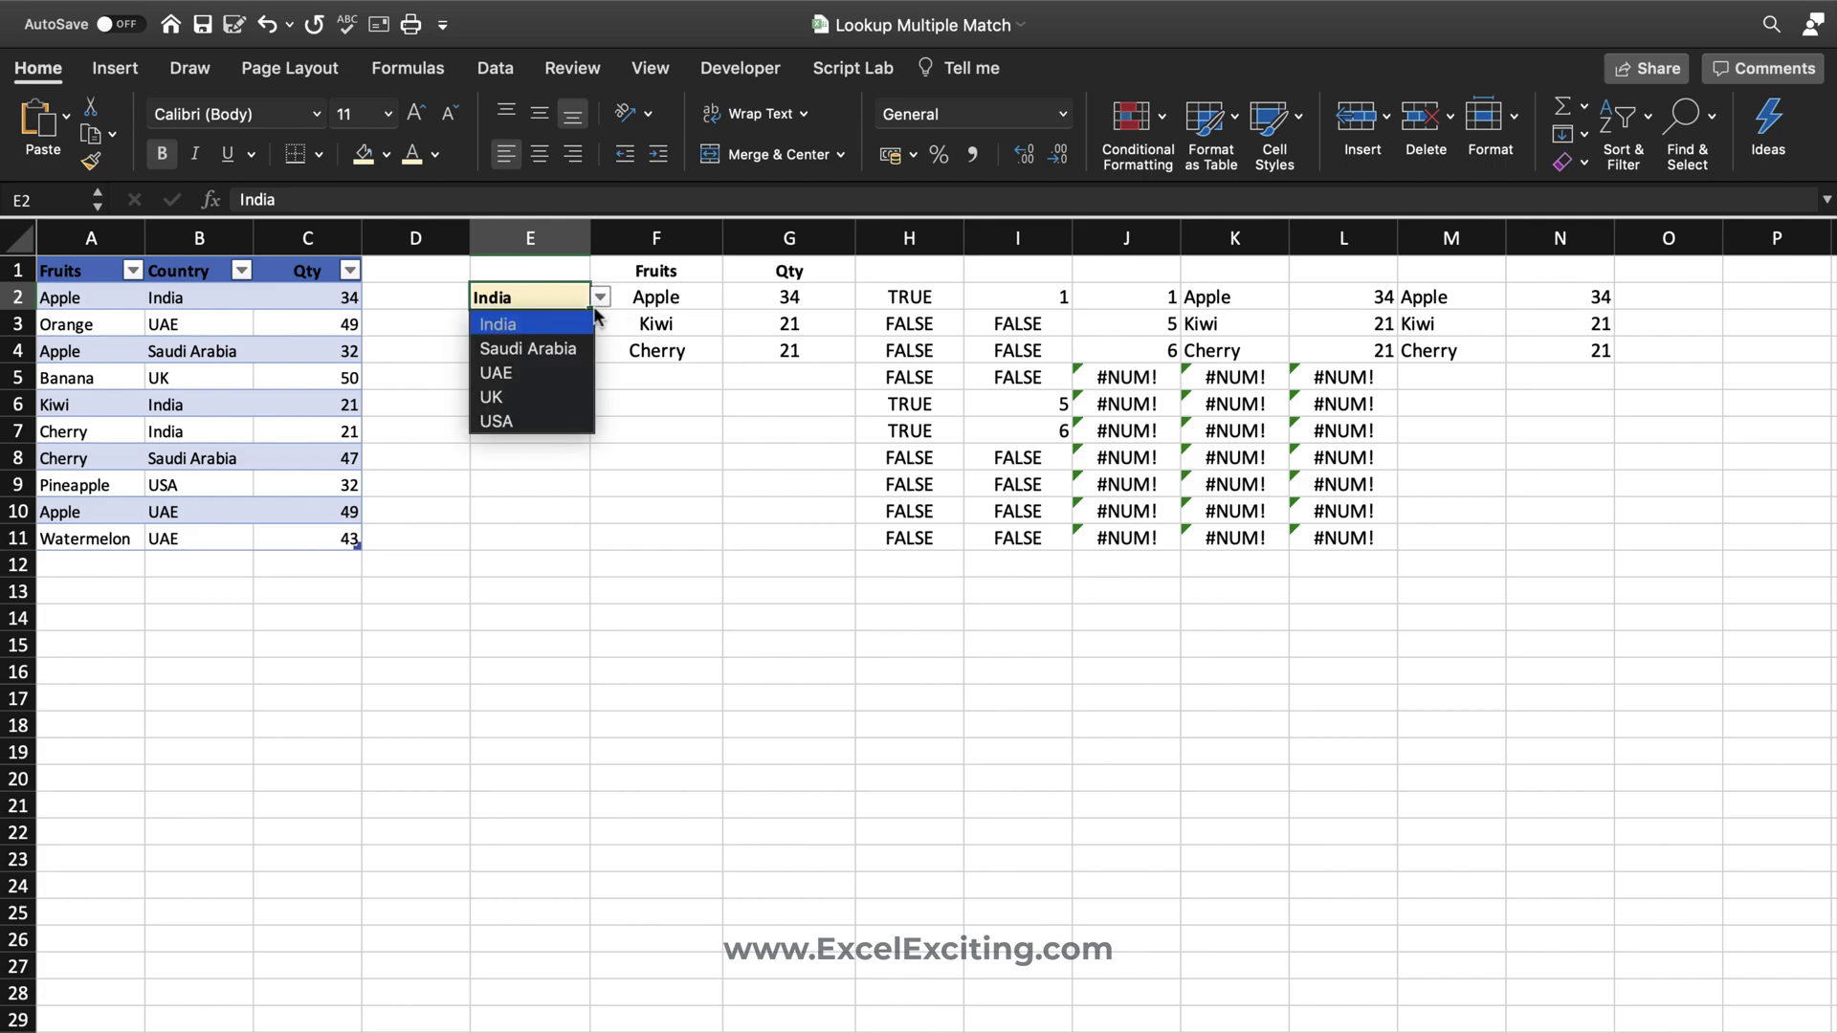
left_click(536, 427)
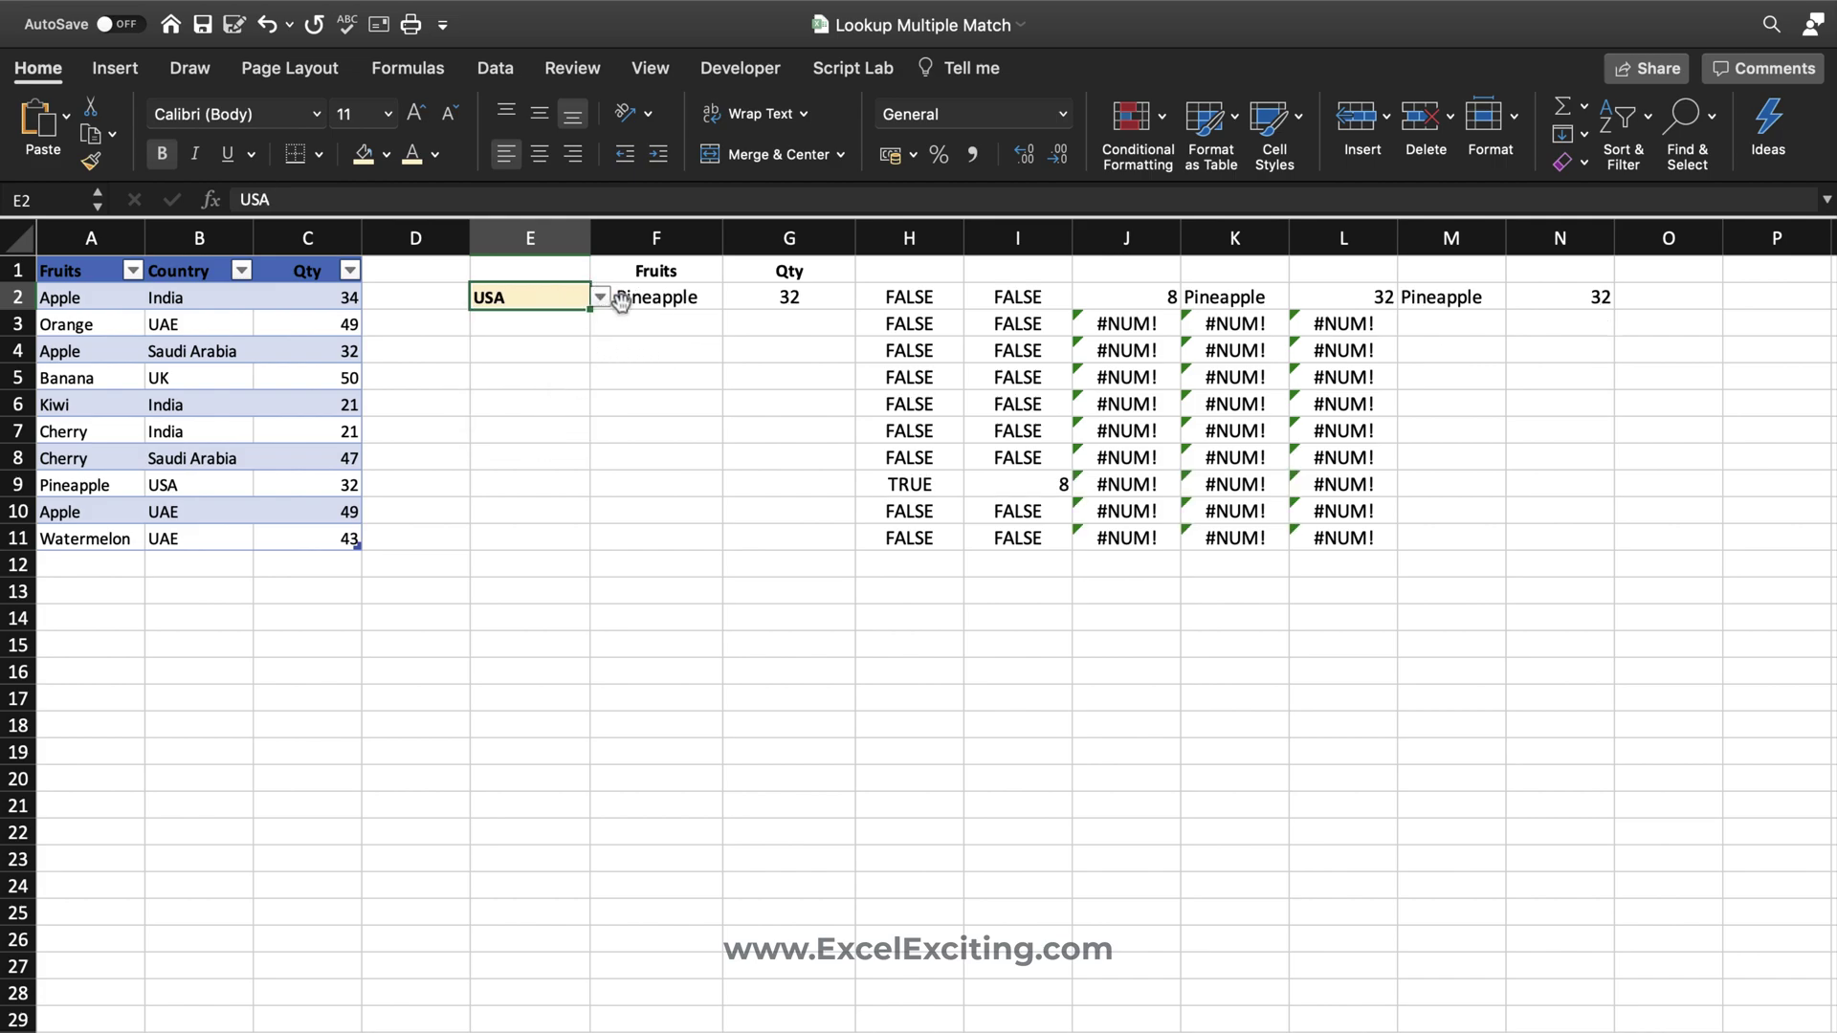
- Paste the three extra records from A33:C35 onto the table's end at A12
scroll(479, 439, "down", 5)
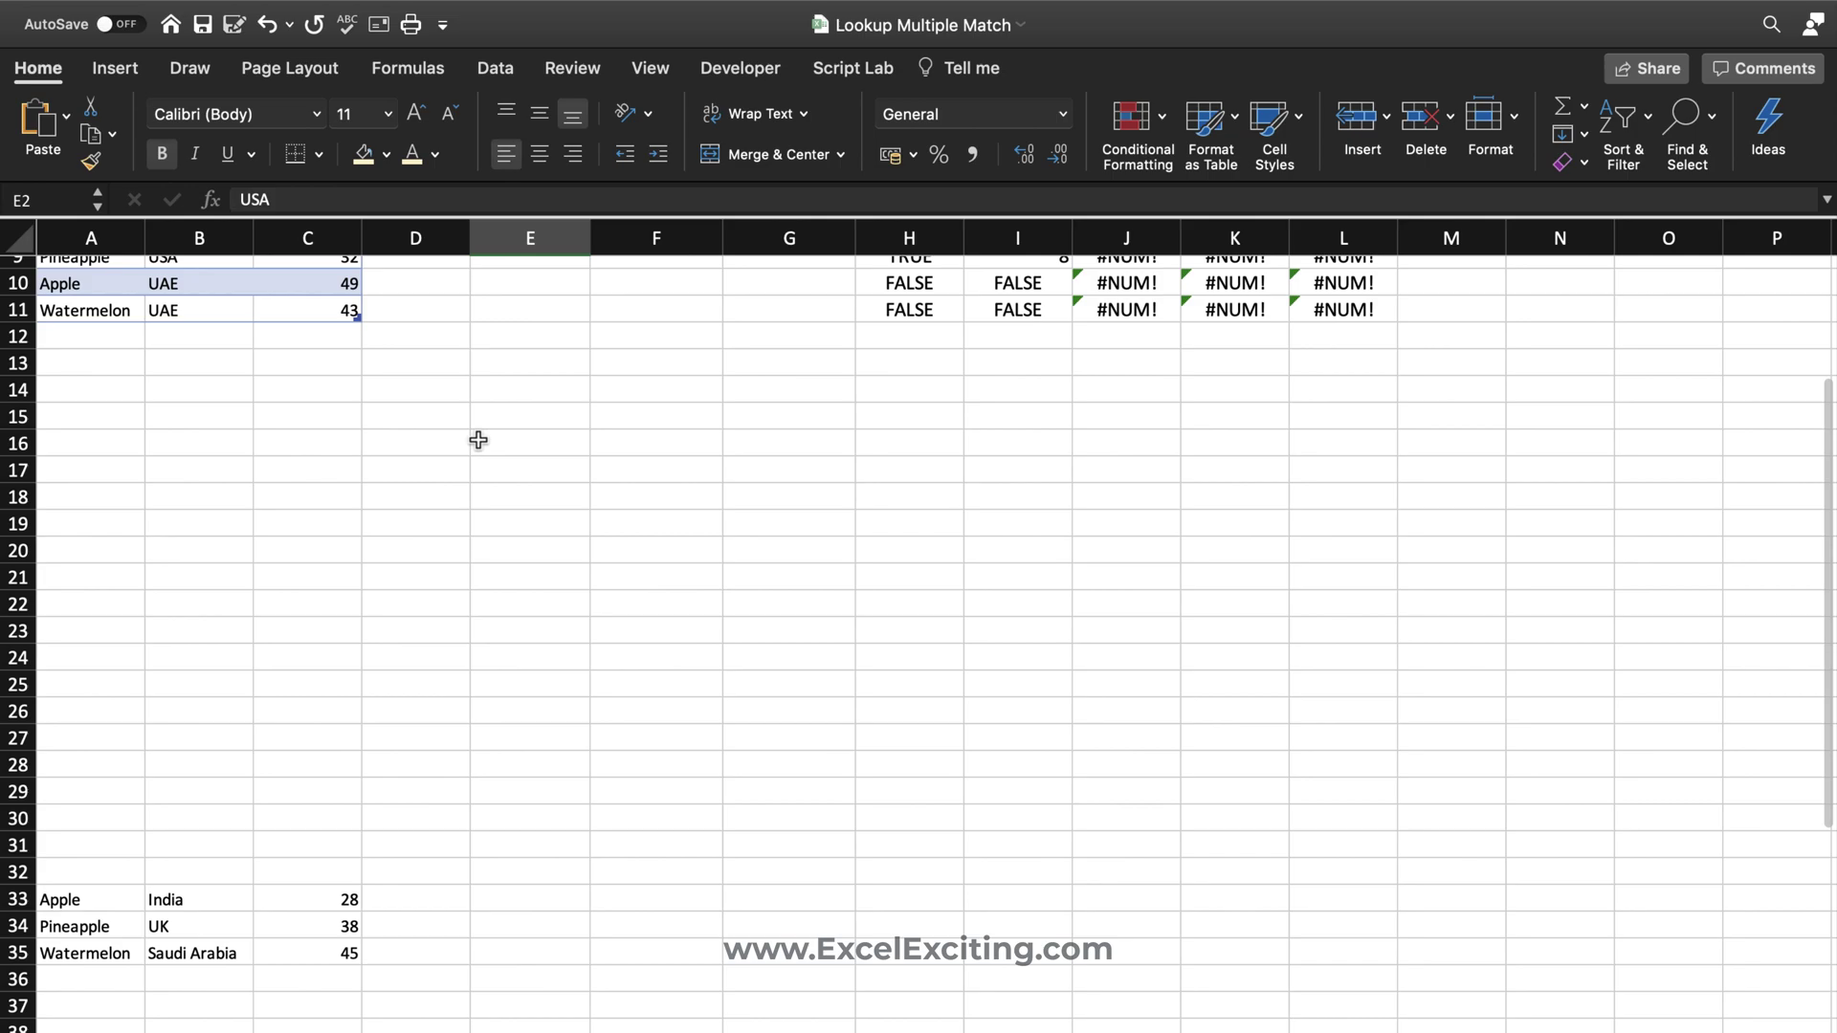
left_click_drag(76, 829, 353, 881)
key("super+c")
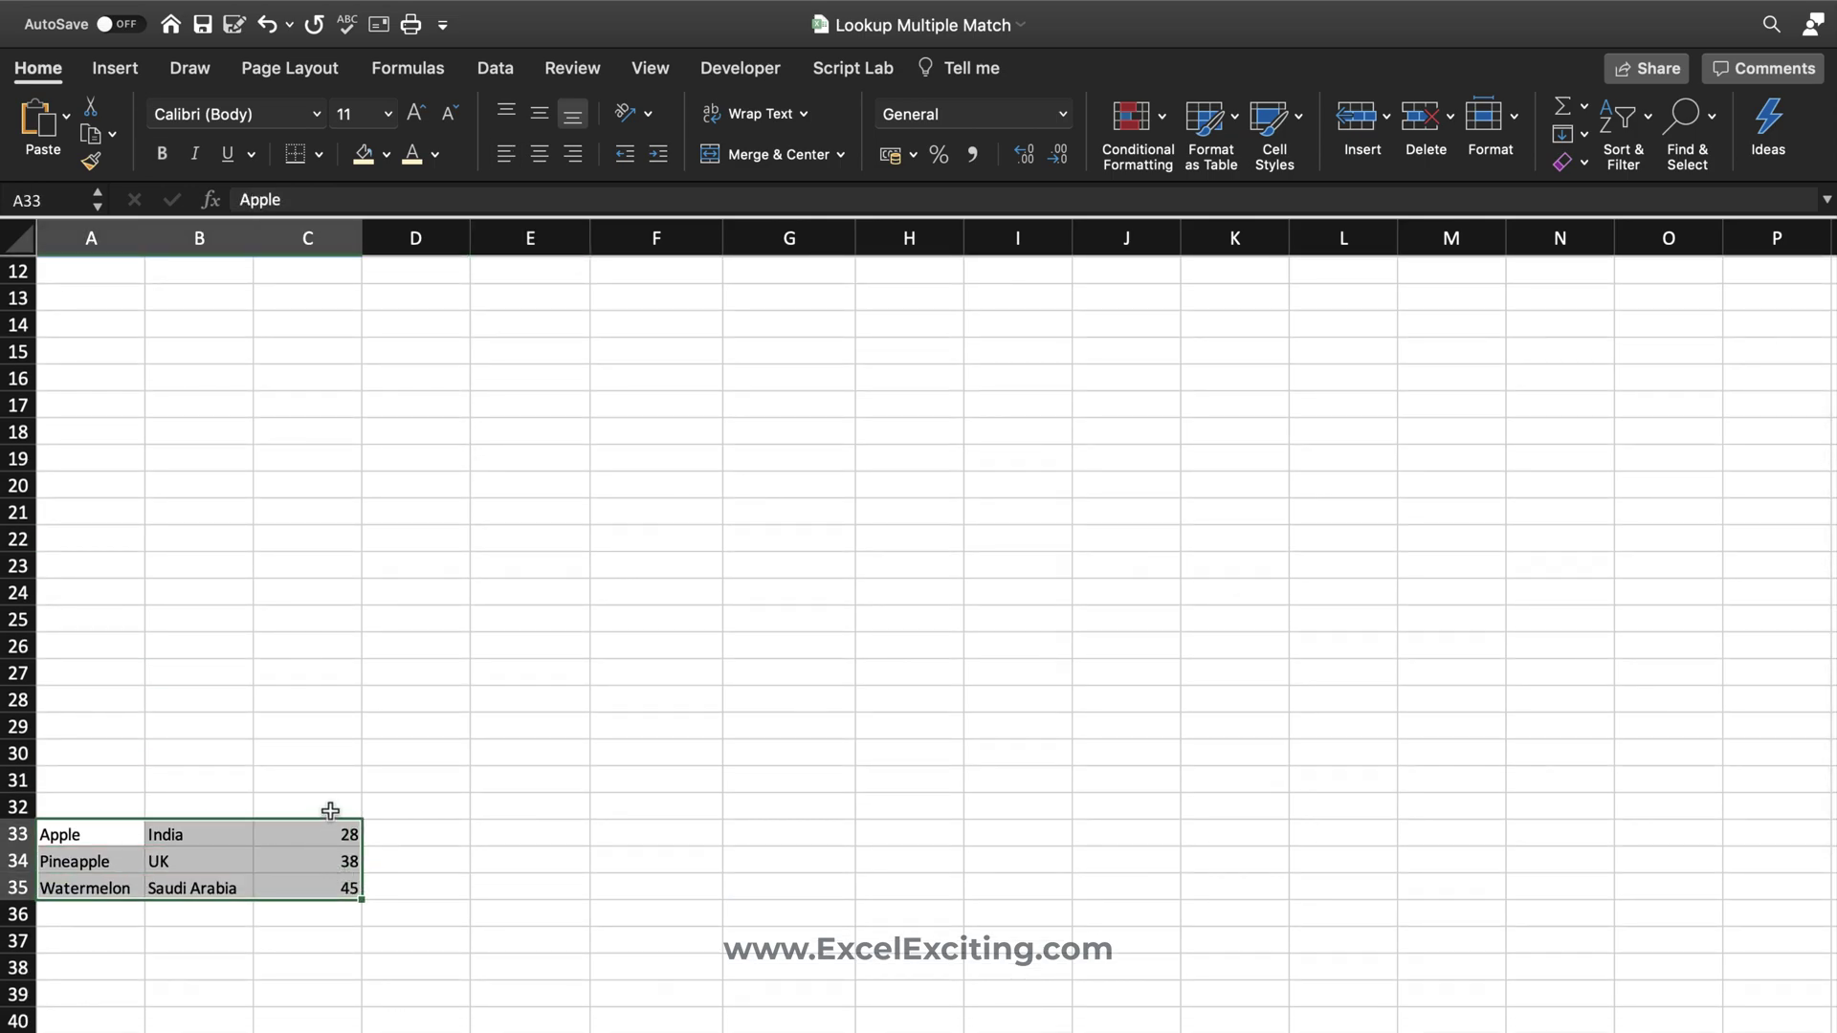
scroll(325, 811, "up", 5)
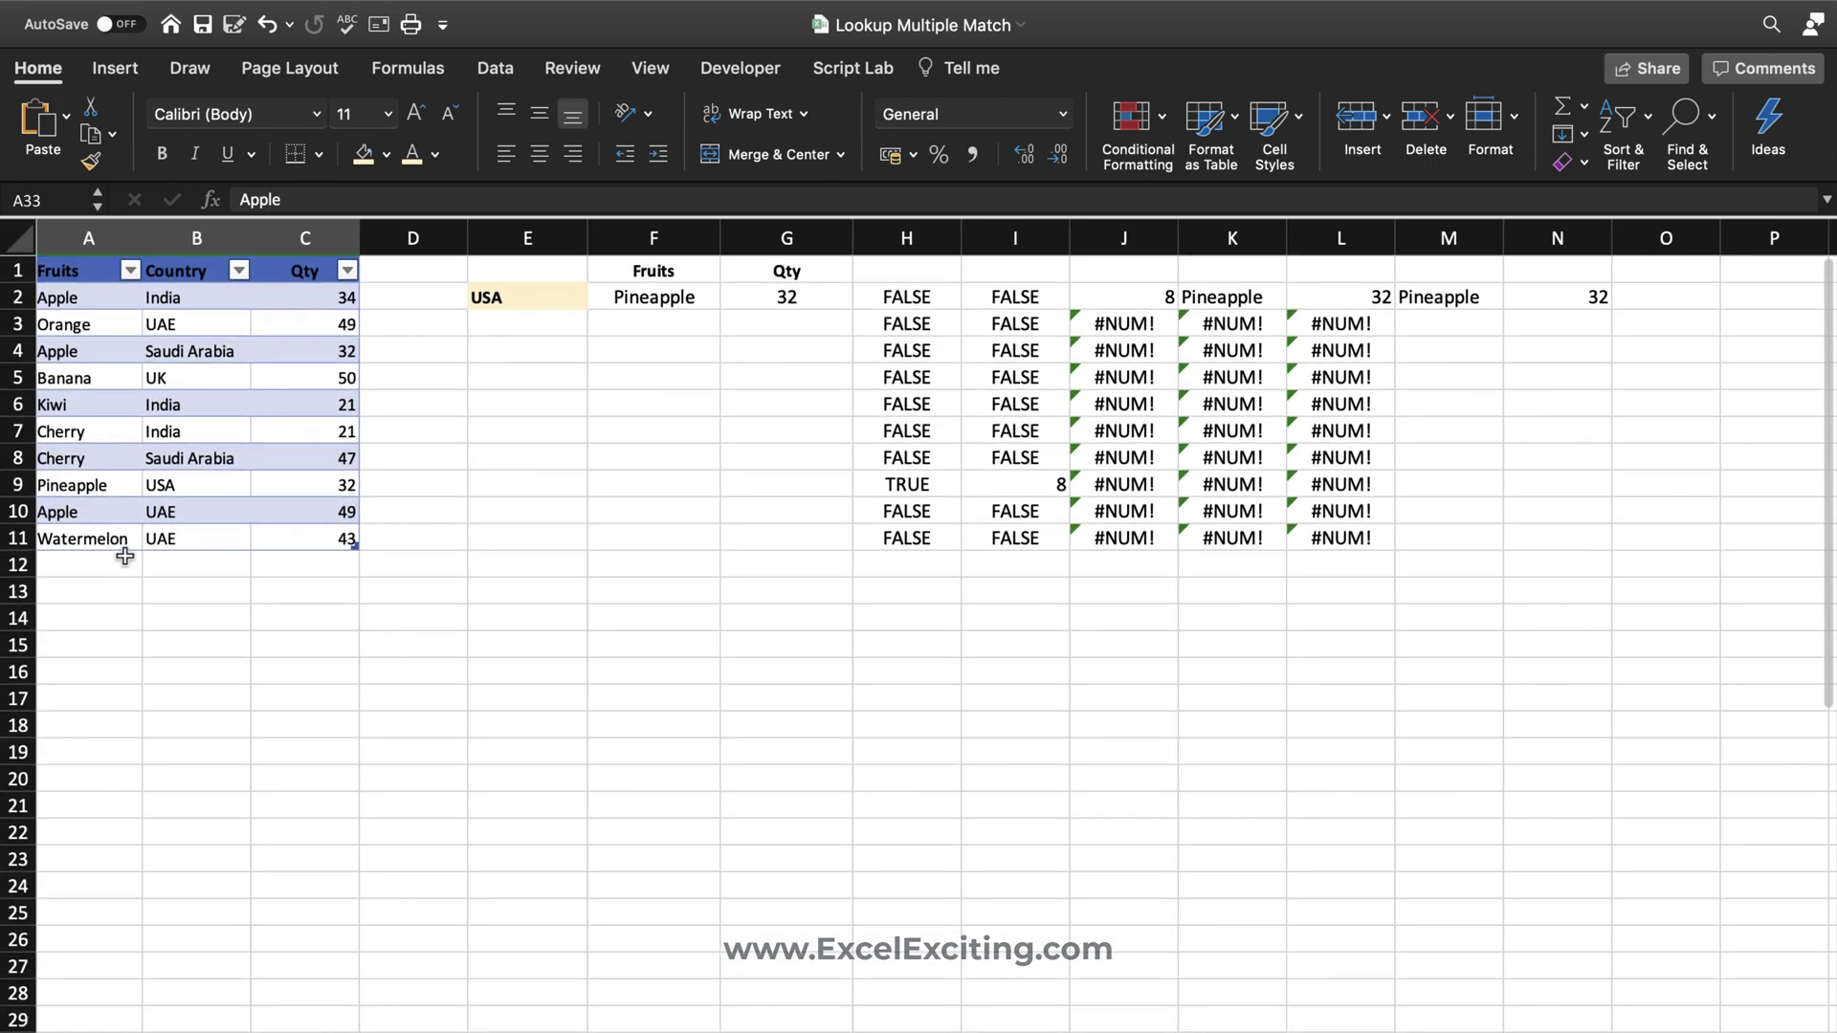
left_click(114, 567)
key("super+v")
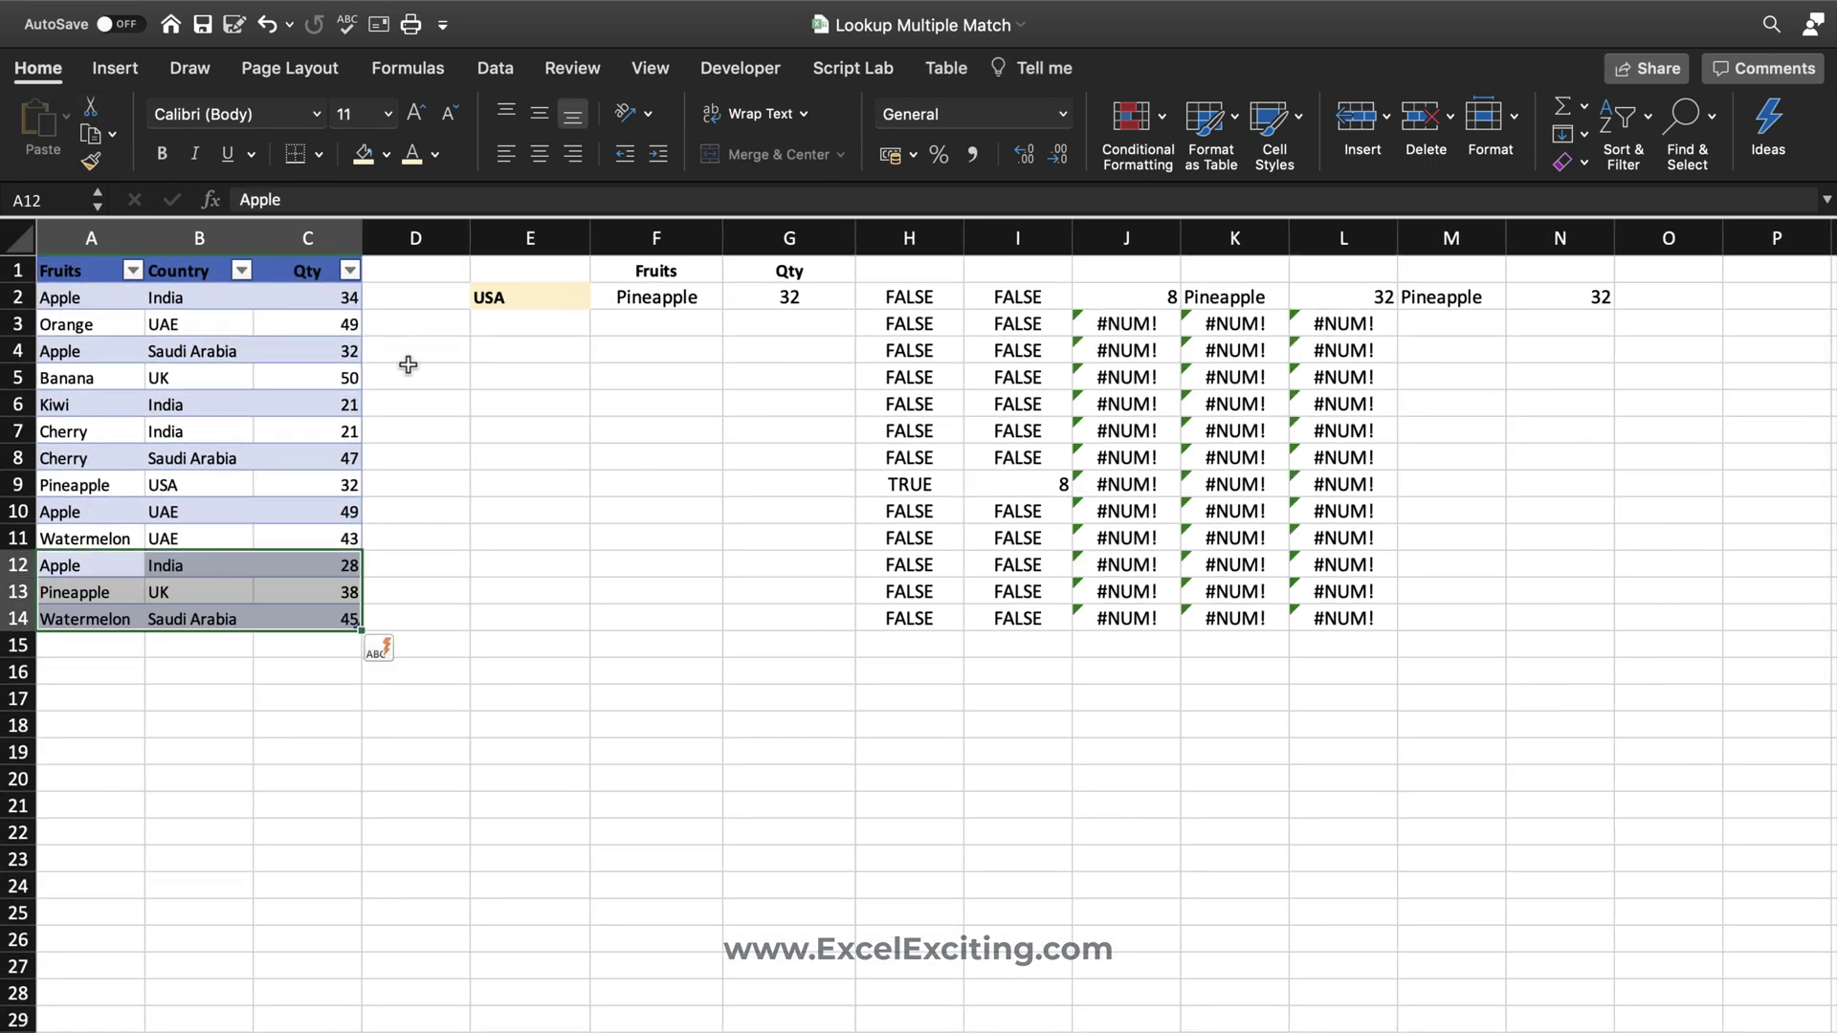
- Choose Saudi Arabia in E2 and check the spilled lookup results
left_click(643, 298)
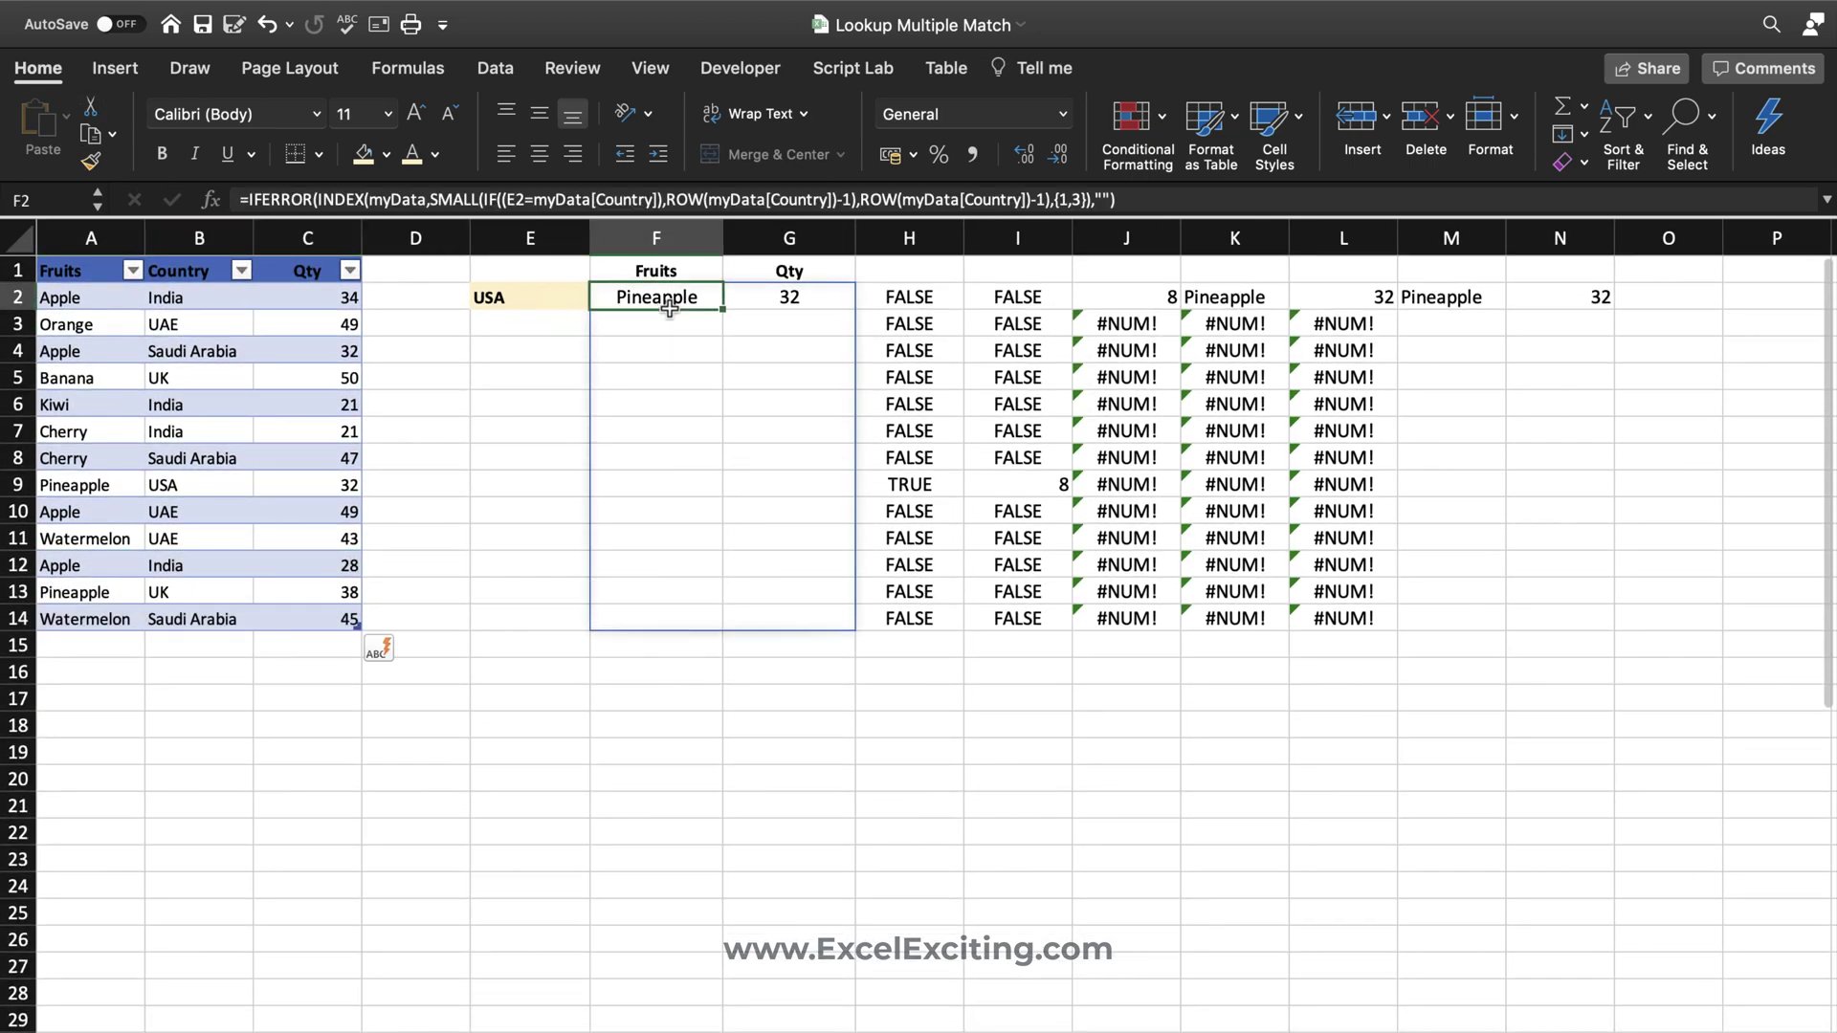
left_click(553, 301)
left_click(600, 298)
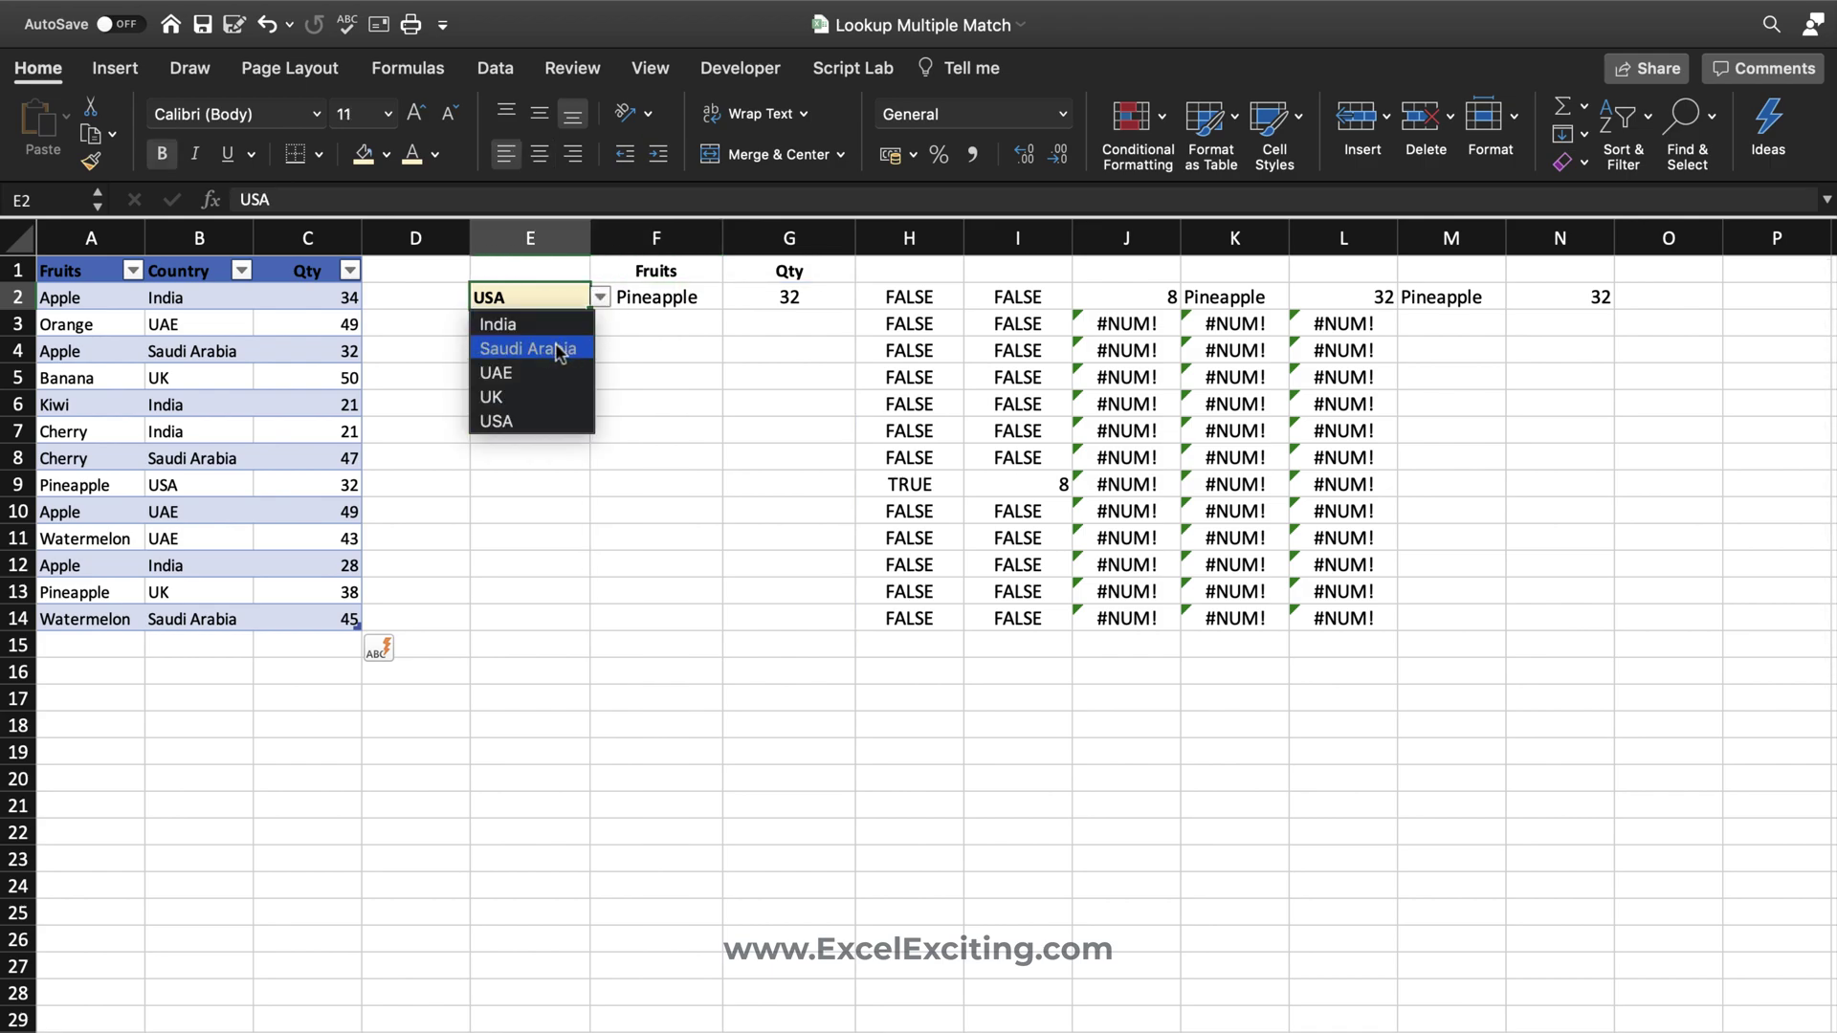
left_click(559, 350)
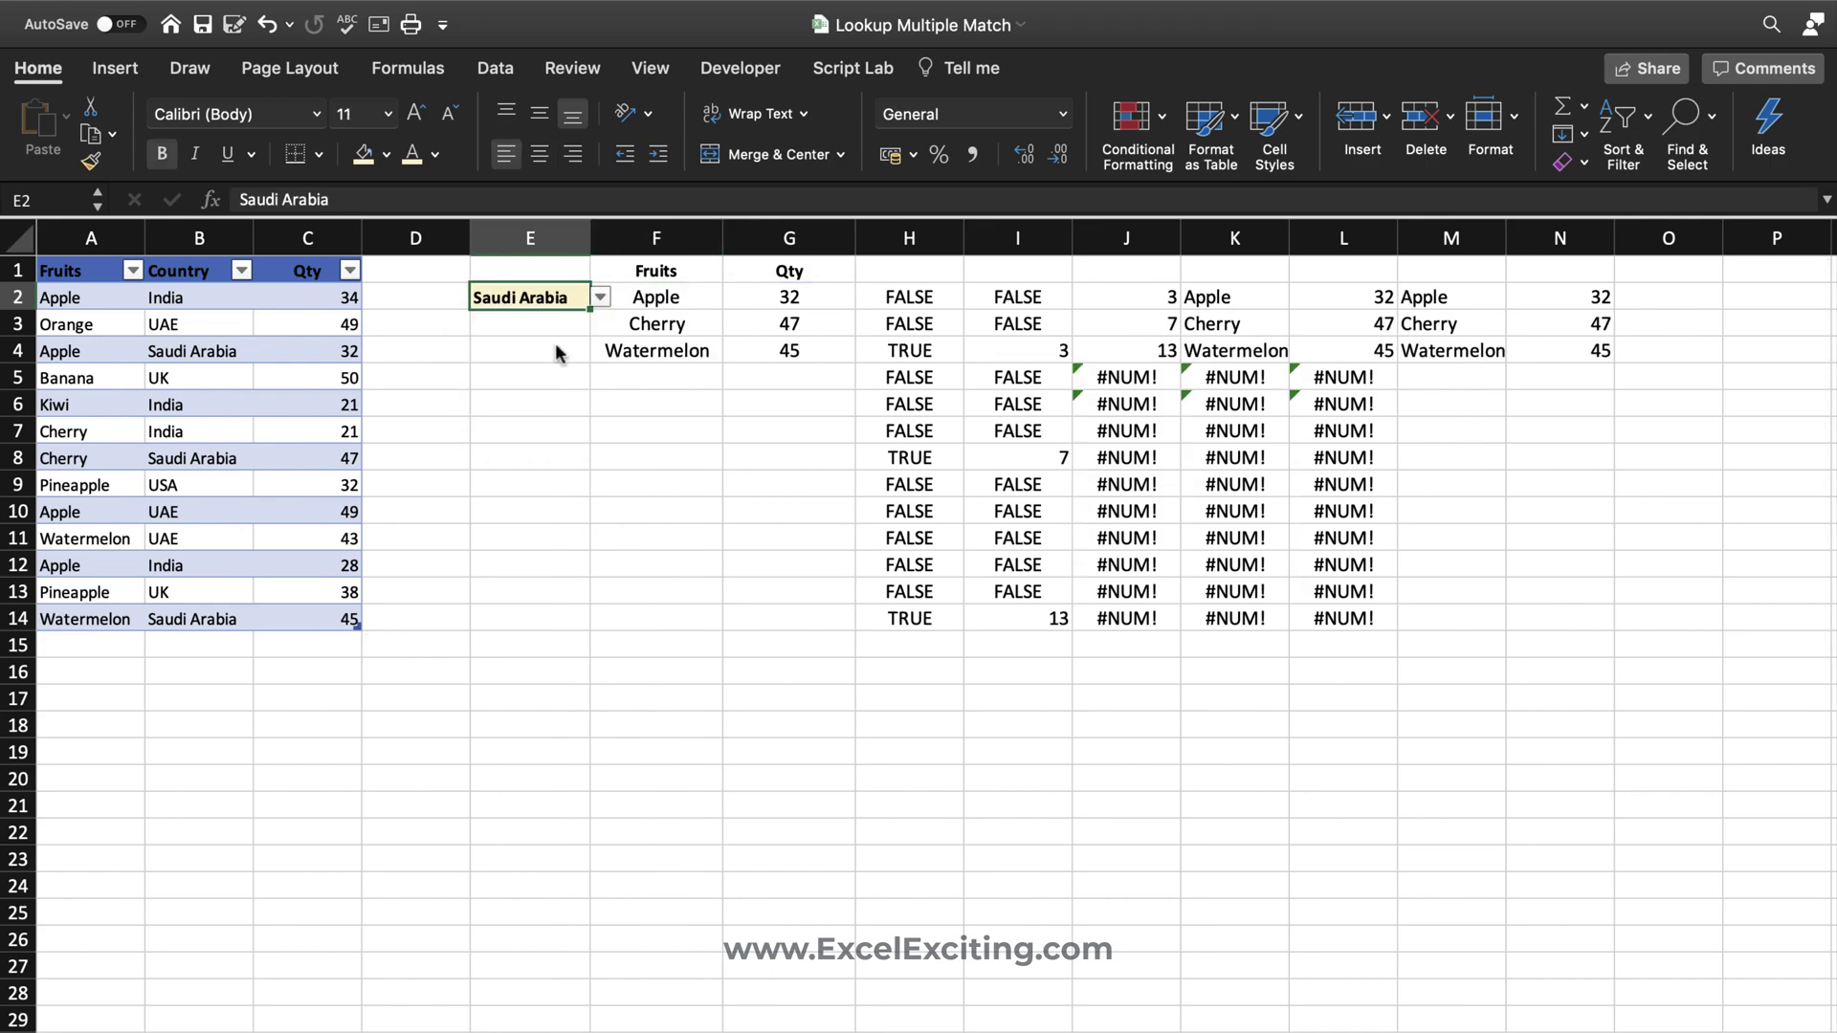
left_click(685, 351)
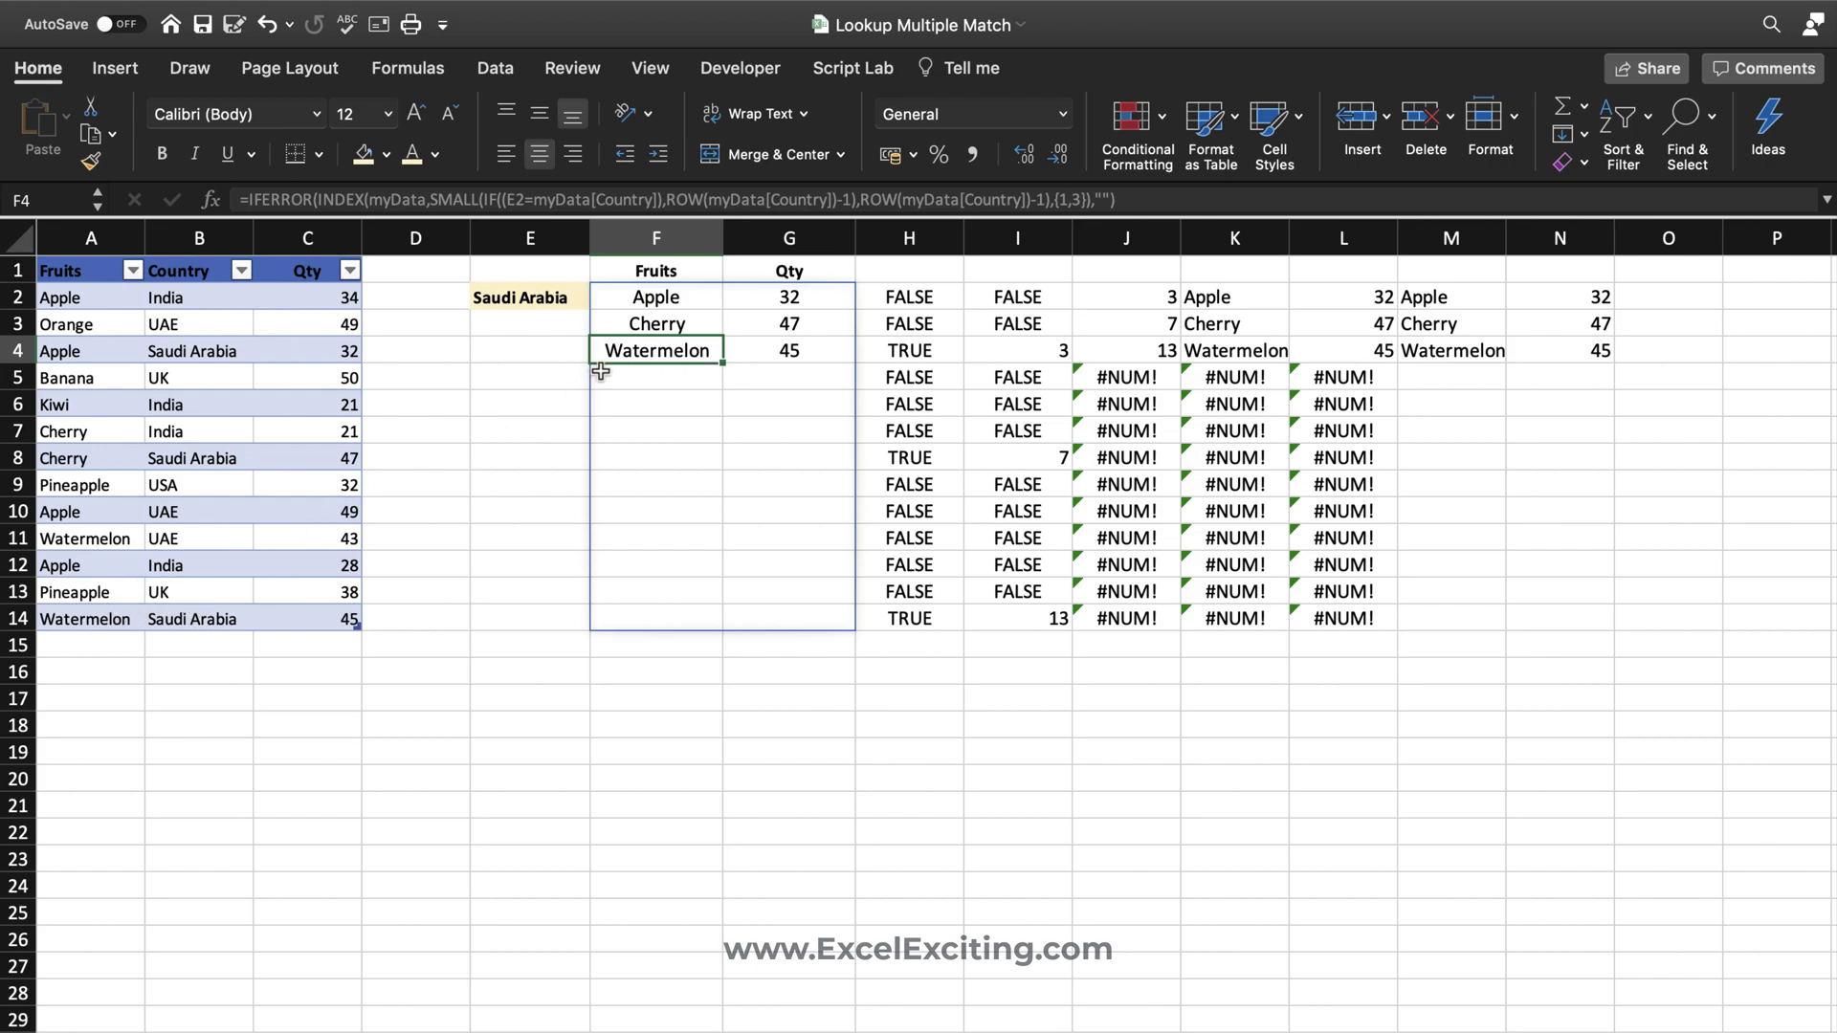
- Choose India in E2, giving Apple 34, Kiwi 21, Cherry 21 and Apple 28
left_click(564, 298)
left_click(600, 297)
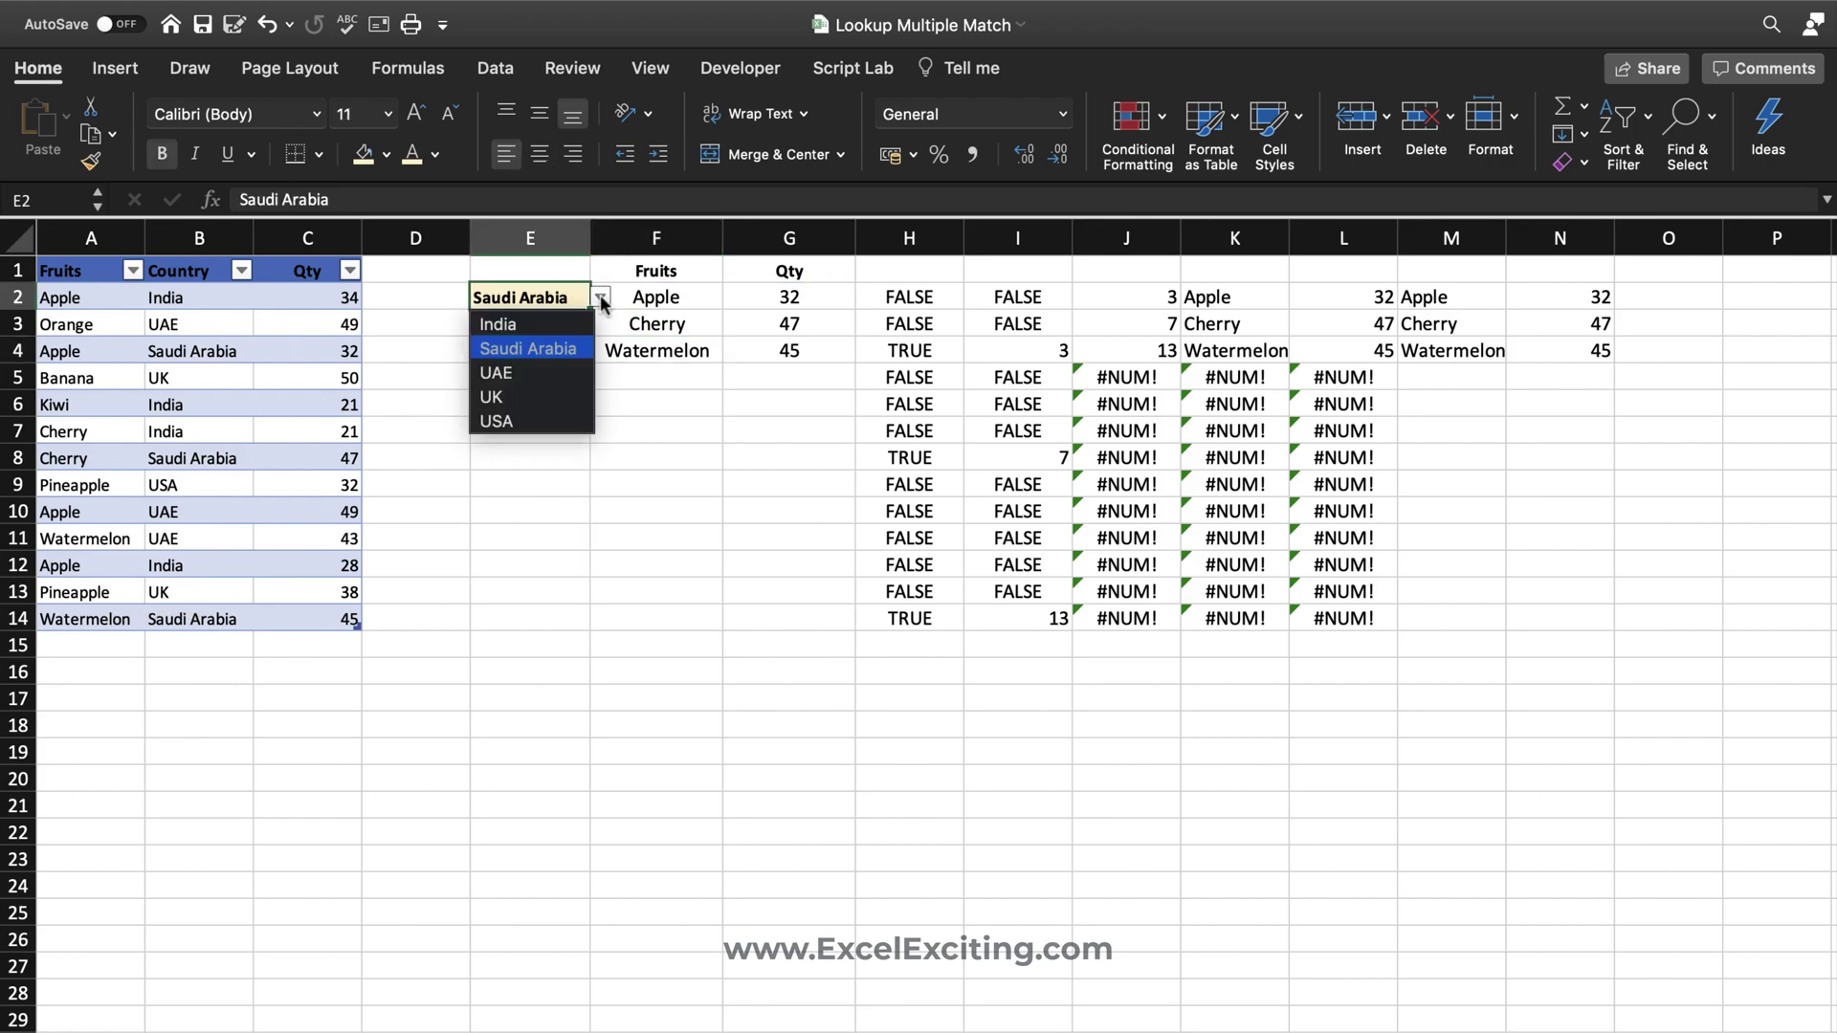
left_click(571, 327)
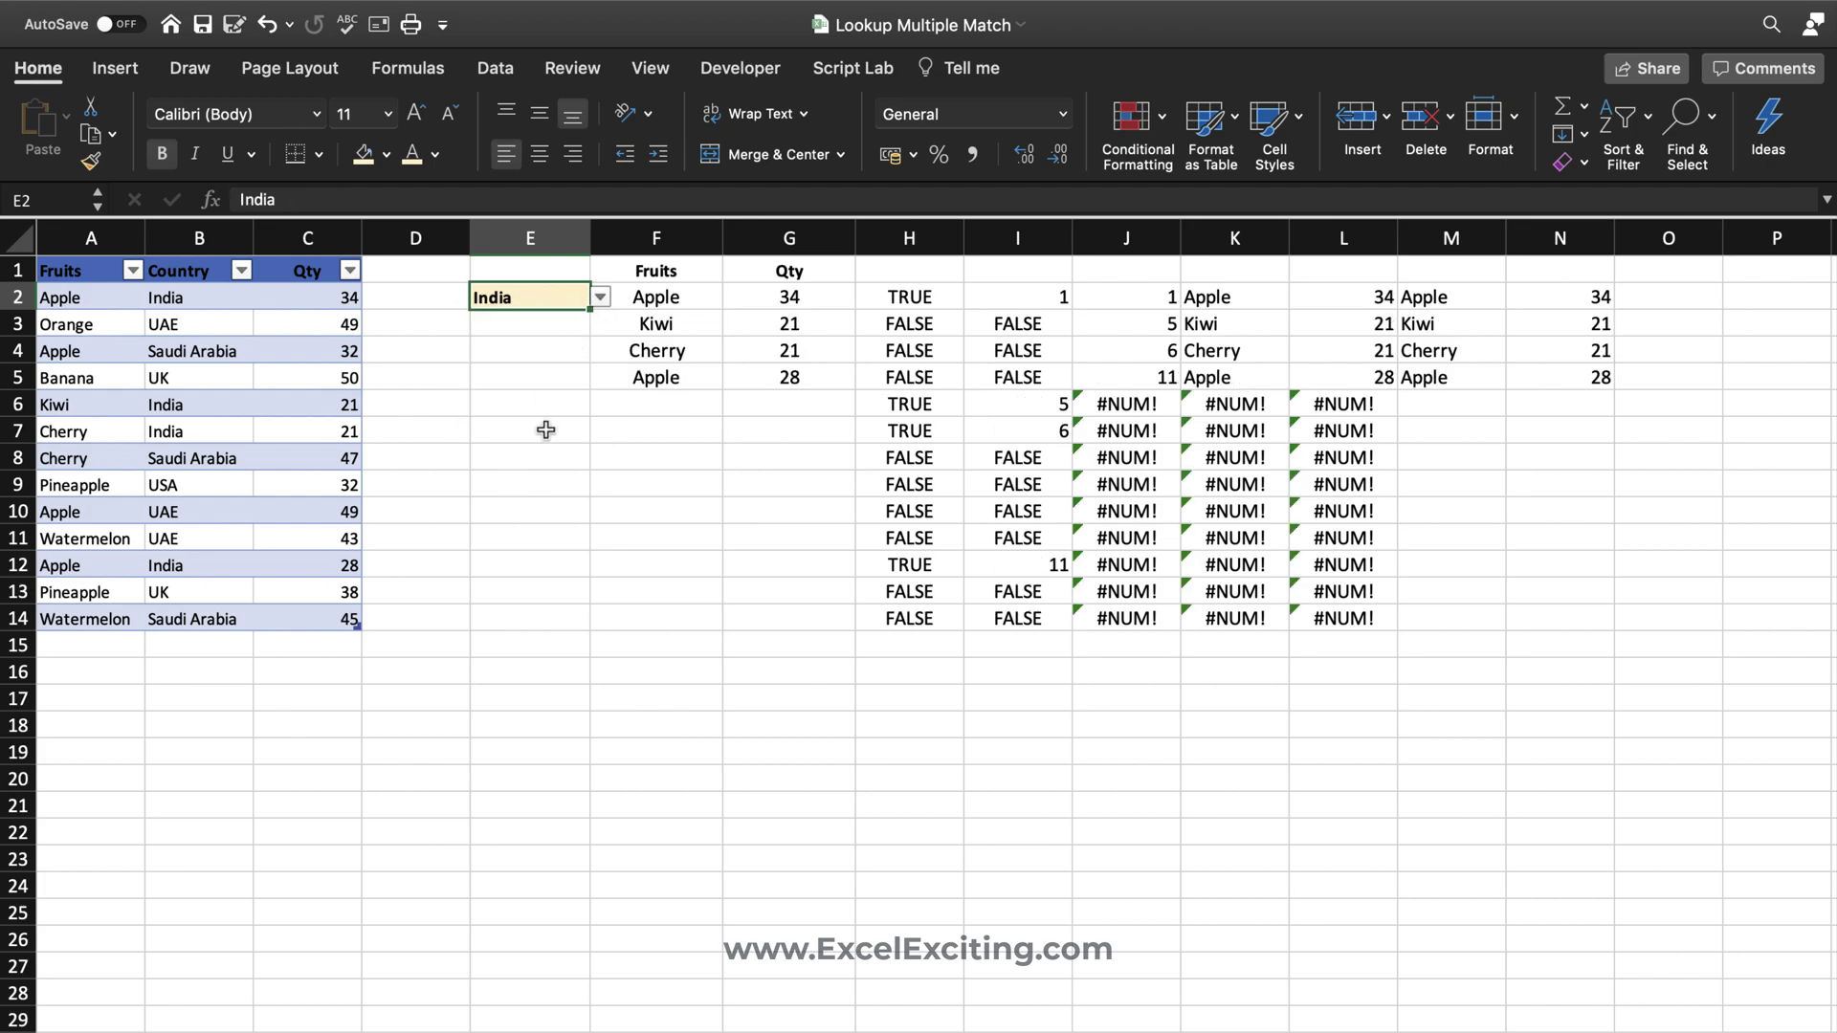
left_click(663, 299)
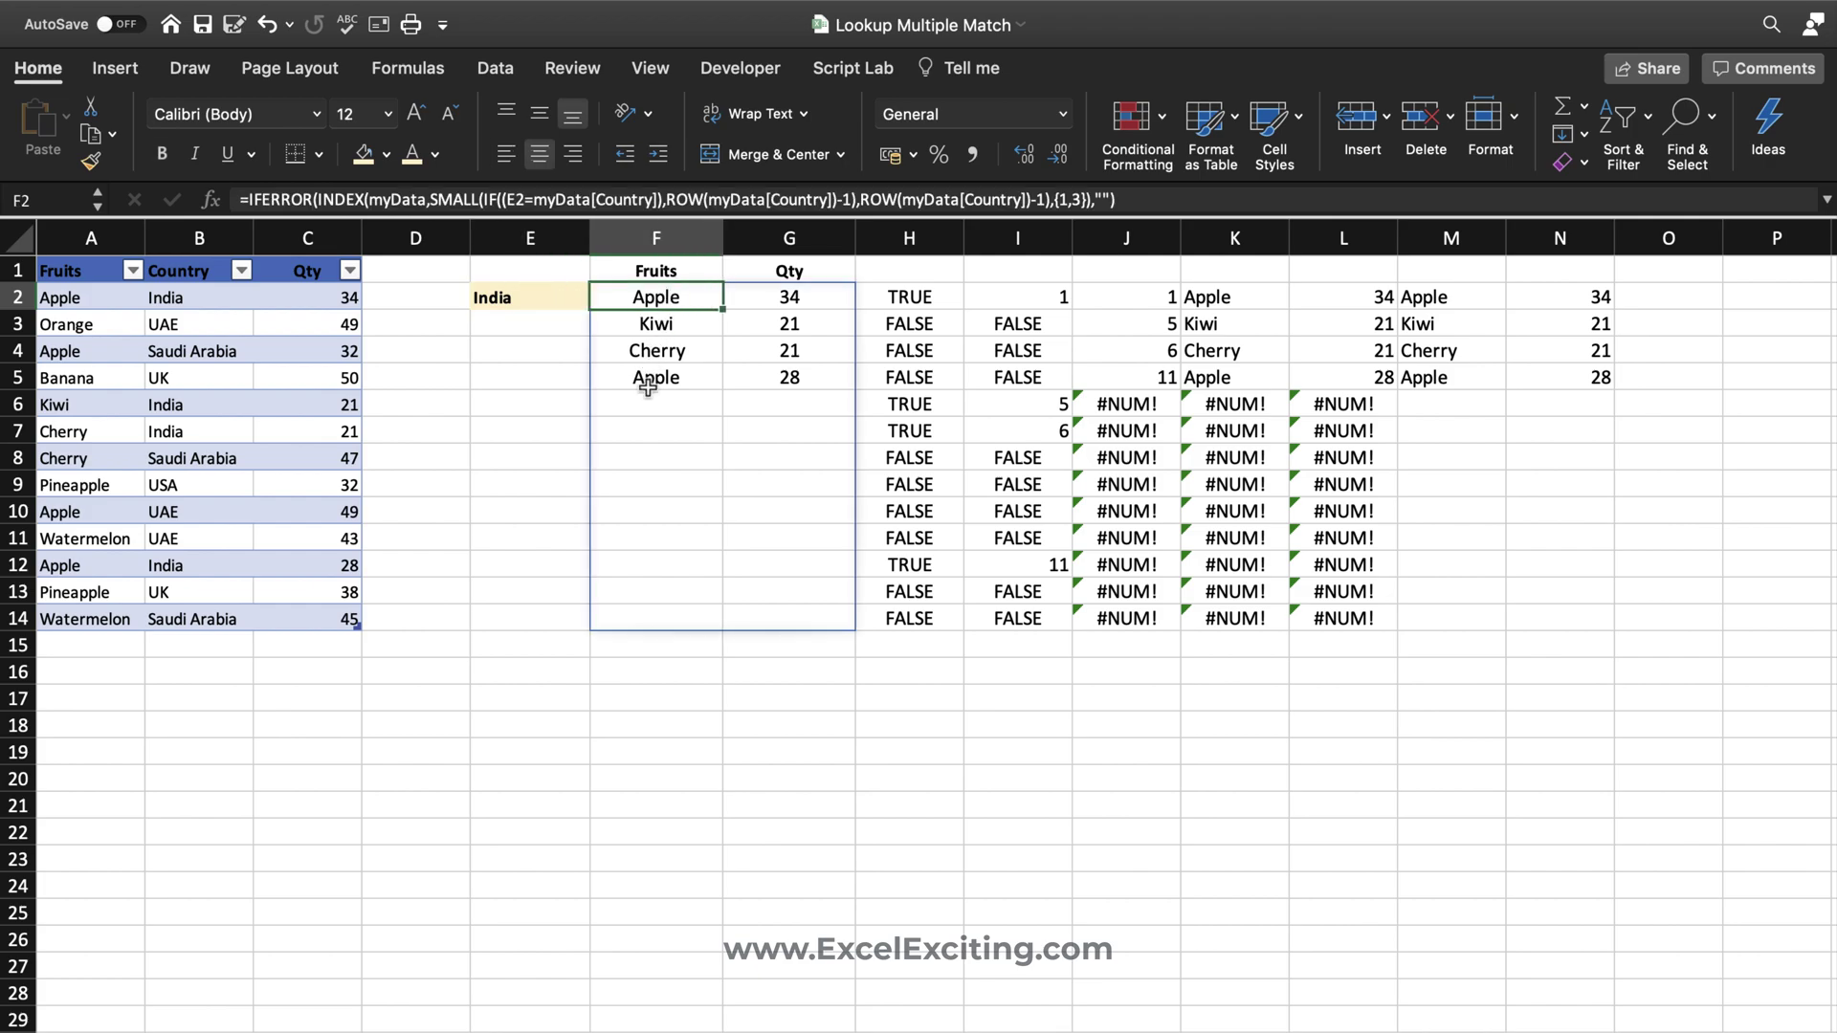
left_click(105, 299)
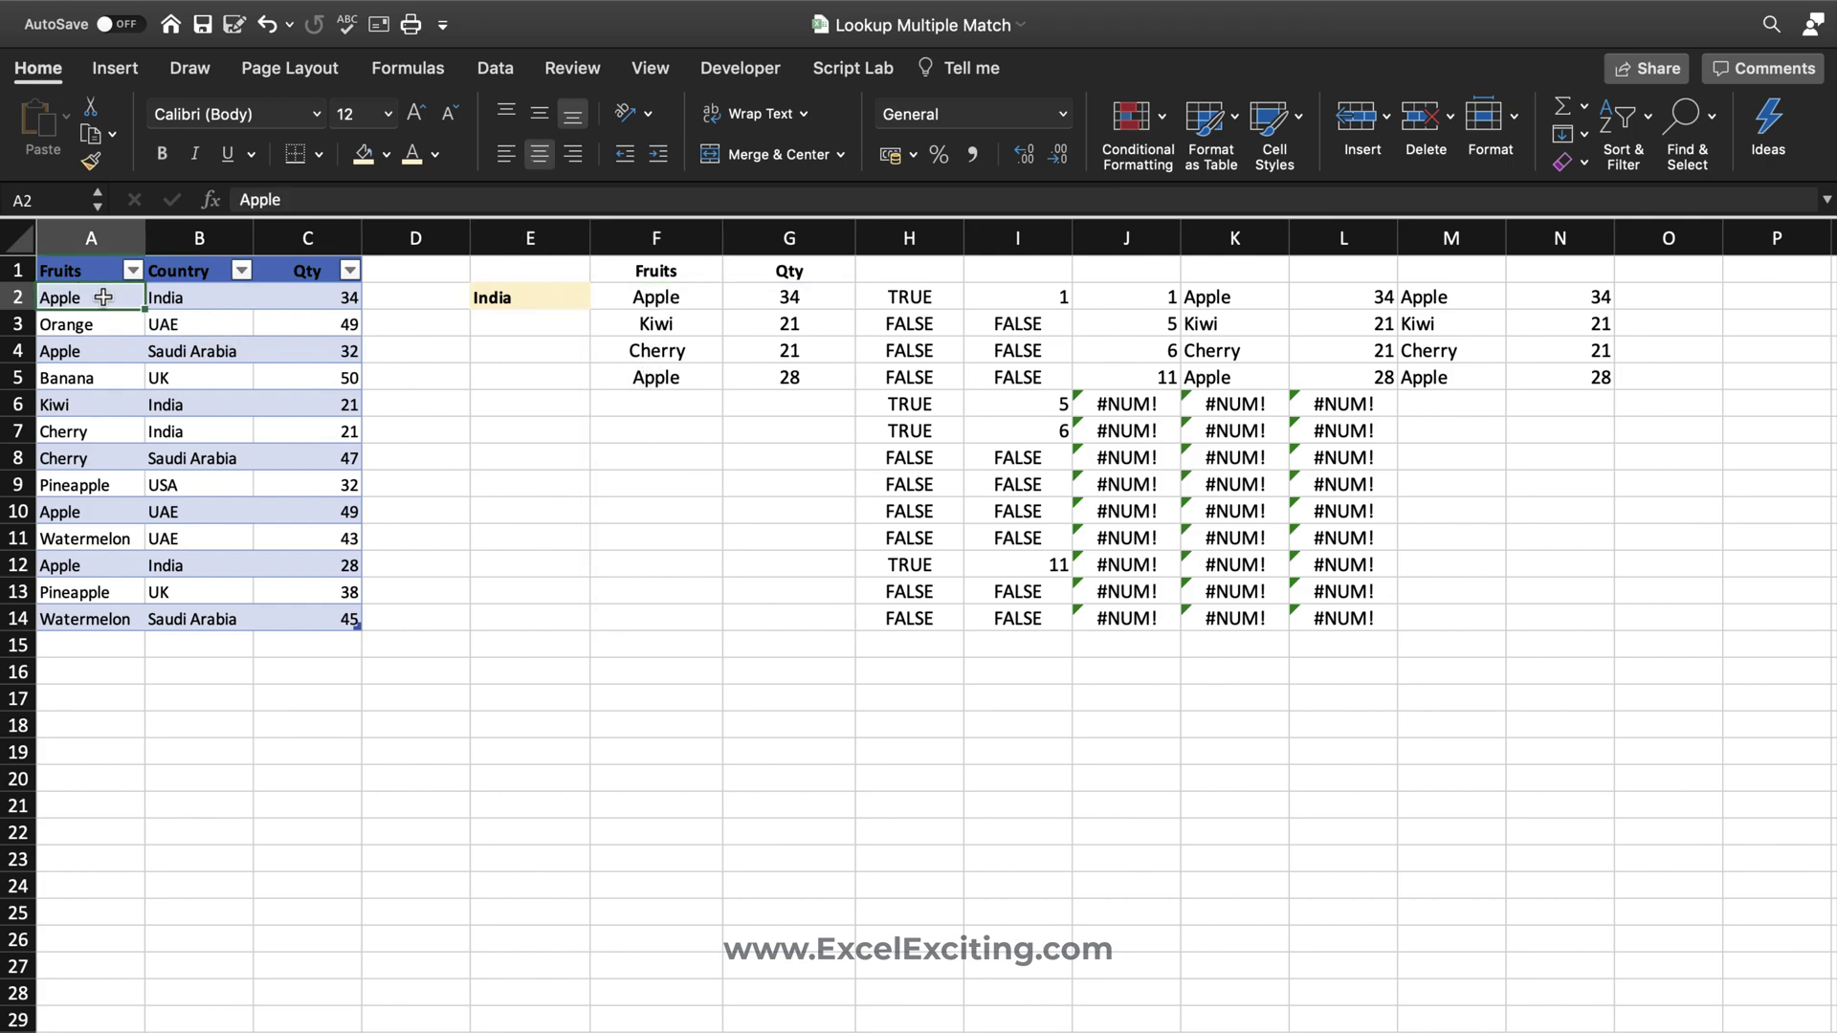
left_click(93, 563)
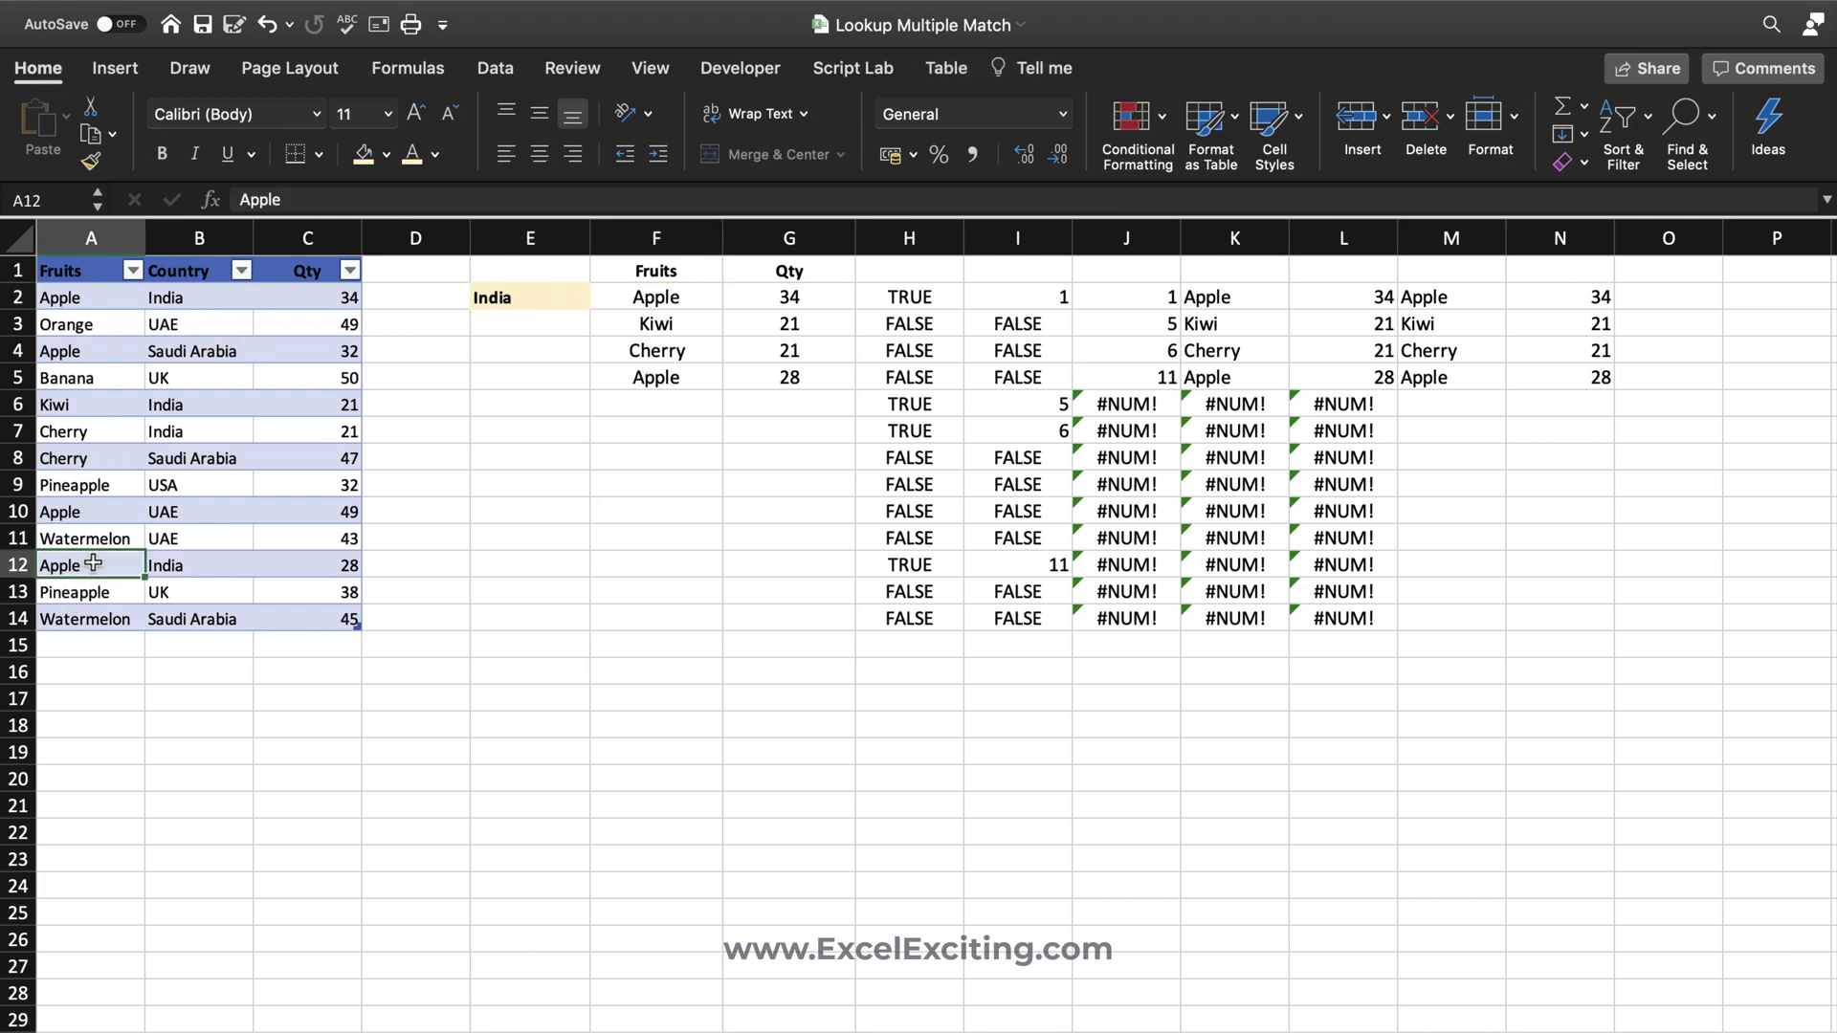
- Clear E2, then set it back to Saudi Arabia
left_click(552, 300)
key("Delete")
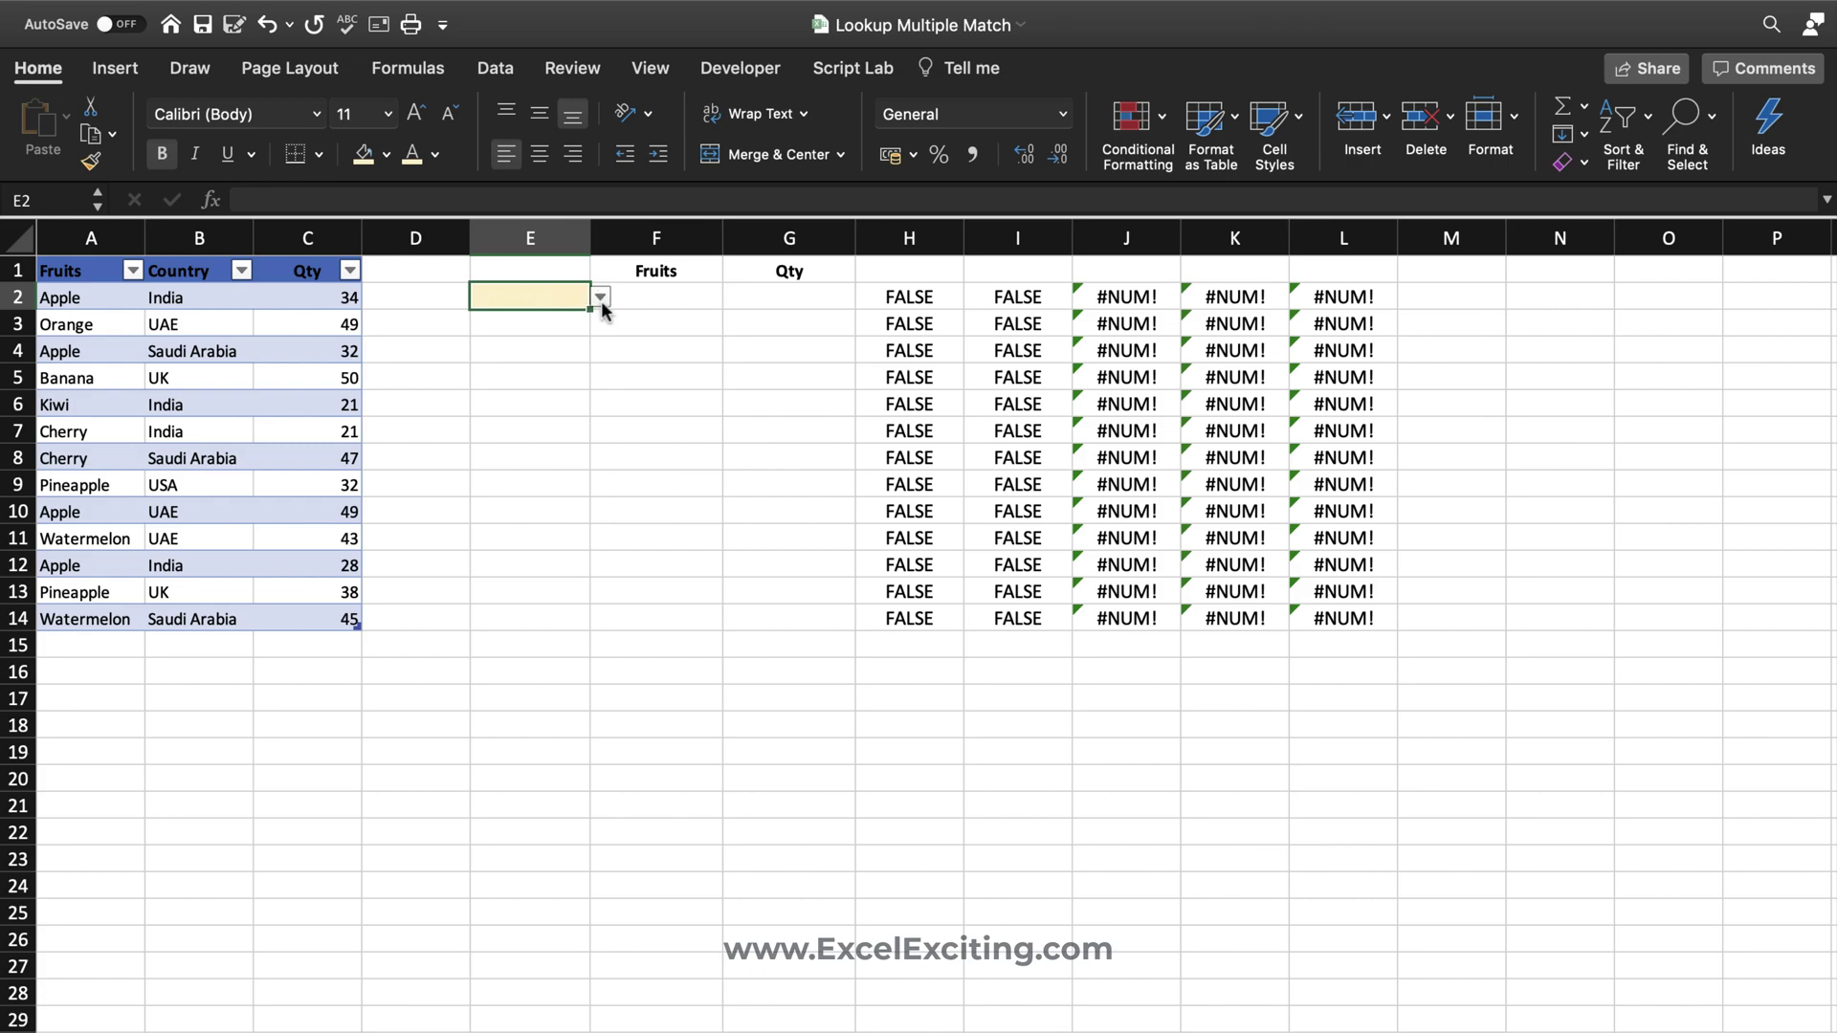
left_click(600, 299)
left_click(528, 349)
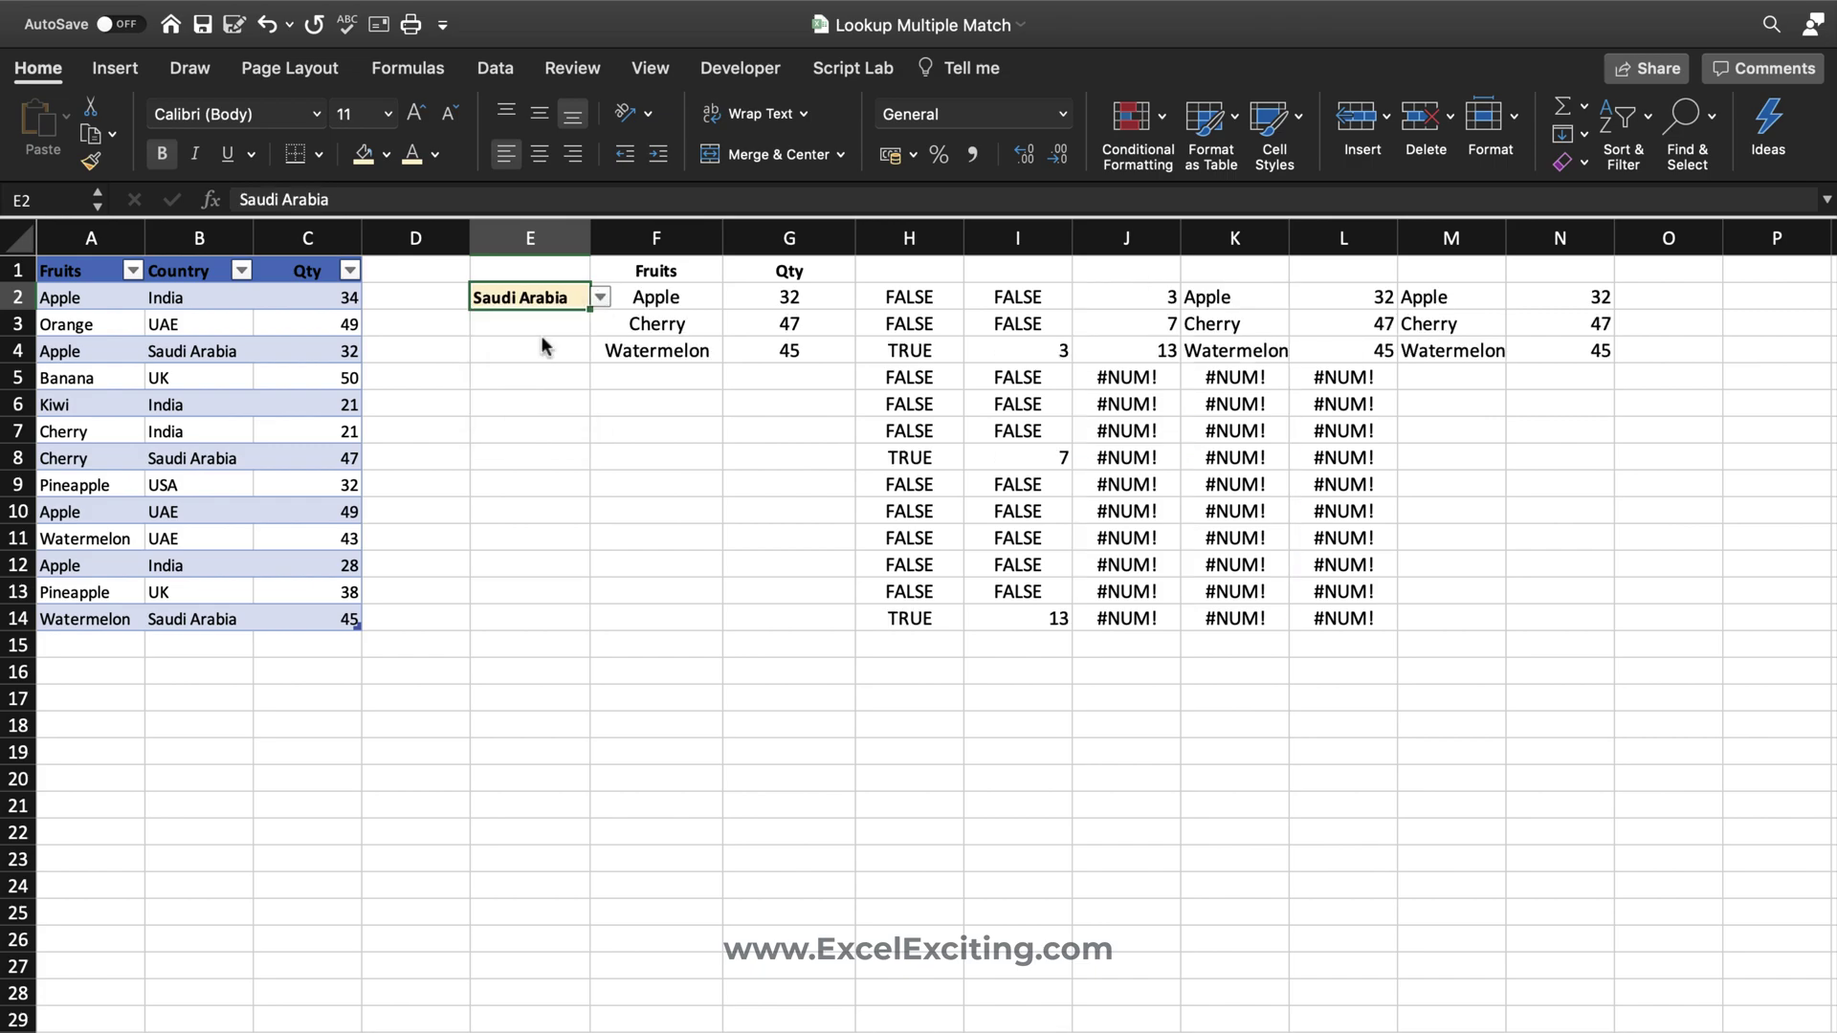
left_click(653, 297)
- Begin rewriting F2 as =IF(E2="",INDEX(myData, replacing the old formula
left_click(247, 199)
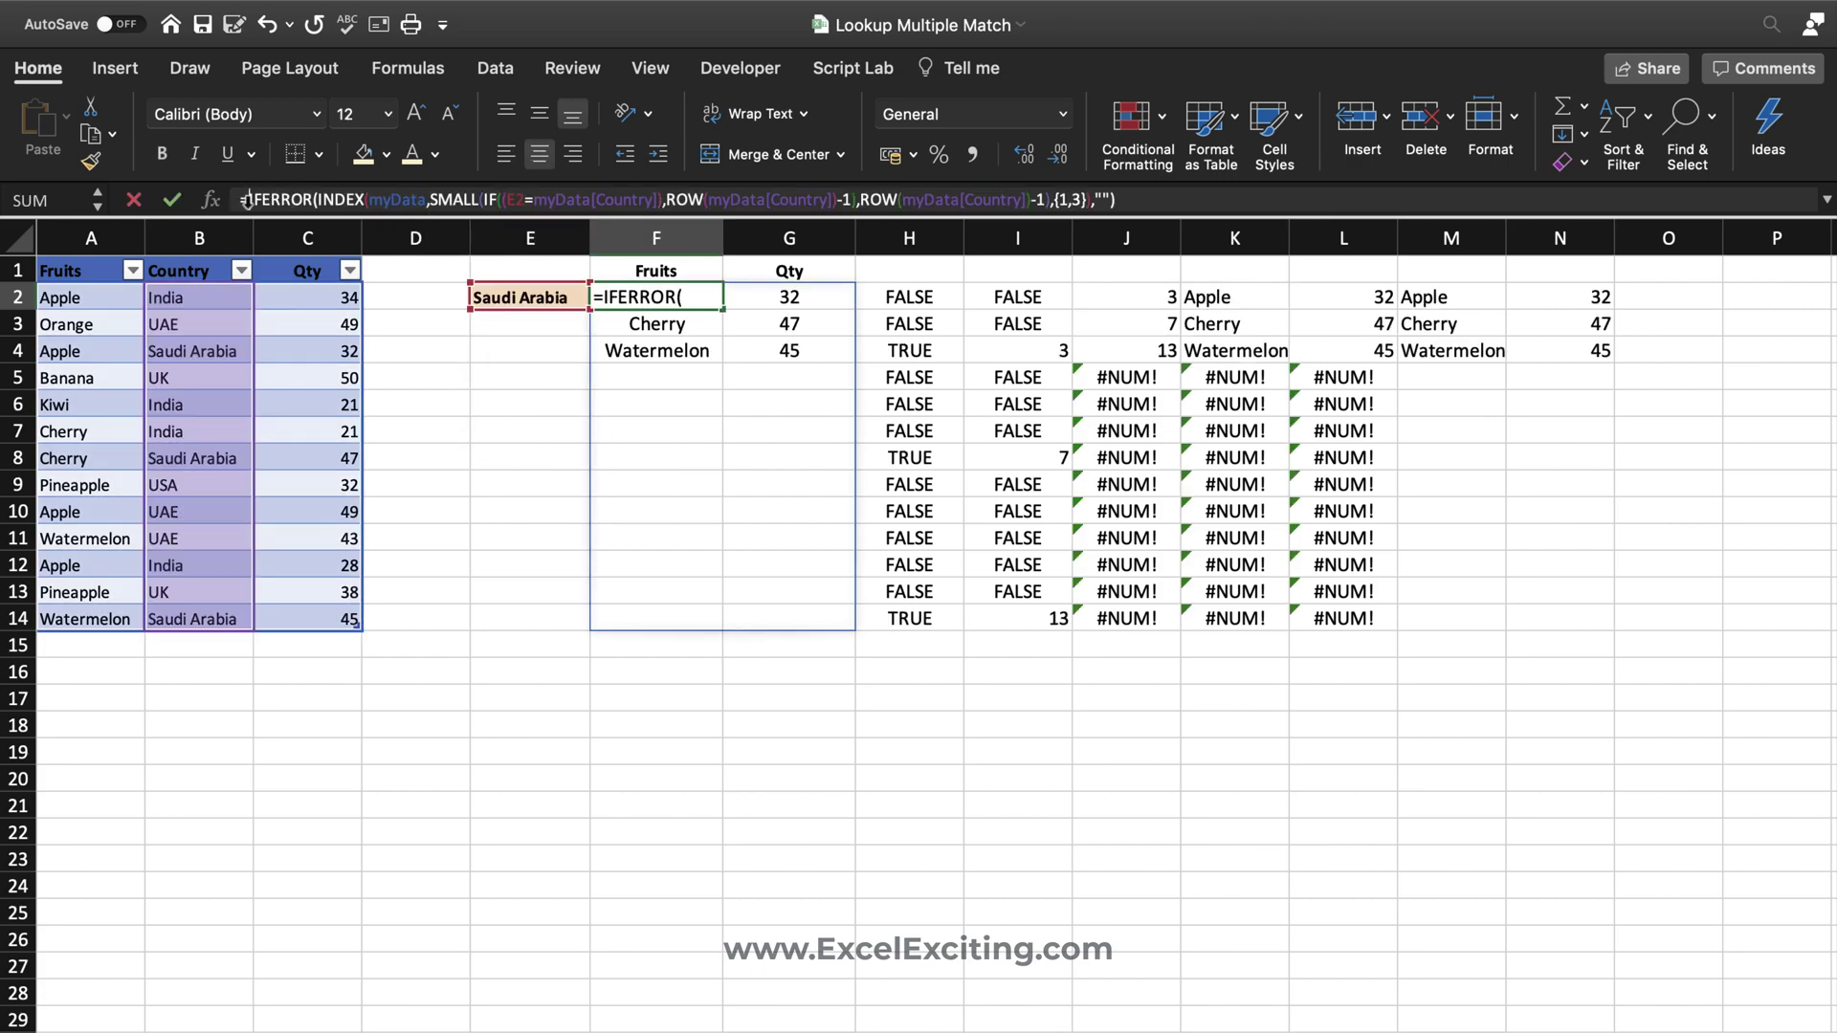
key("shift+End")
key("BackSpace")
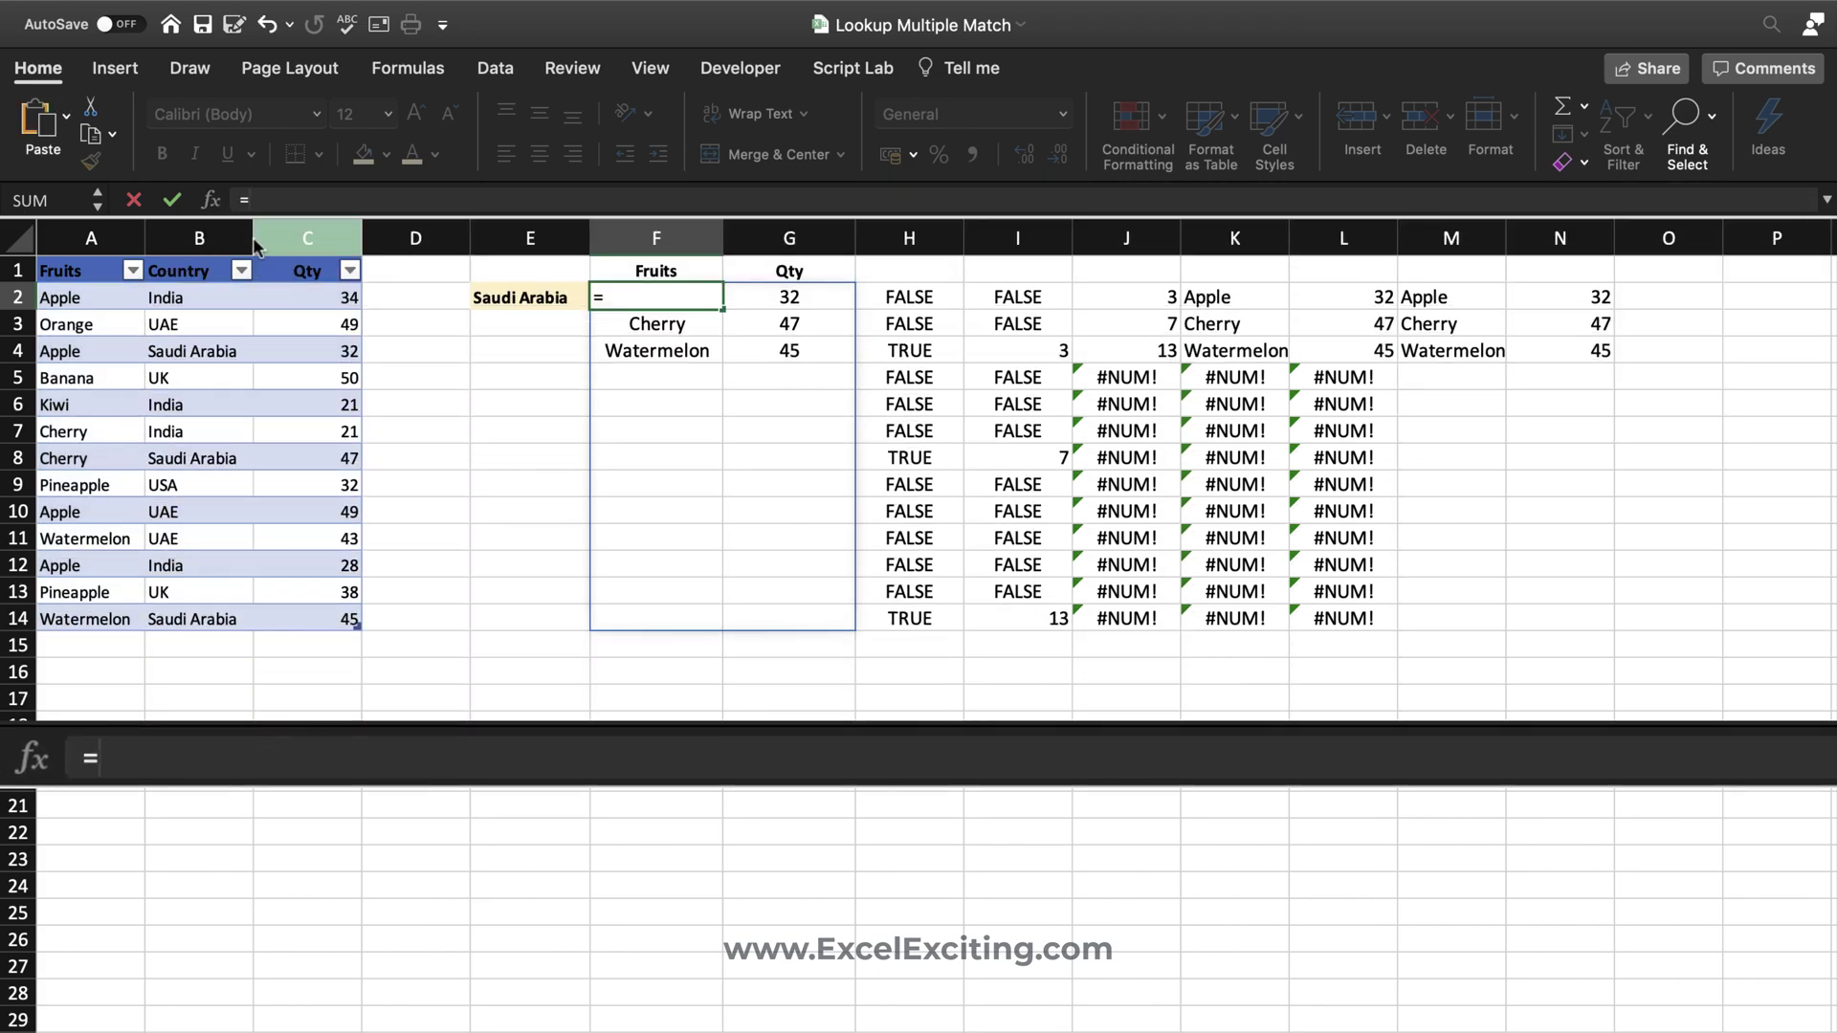
type("i")
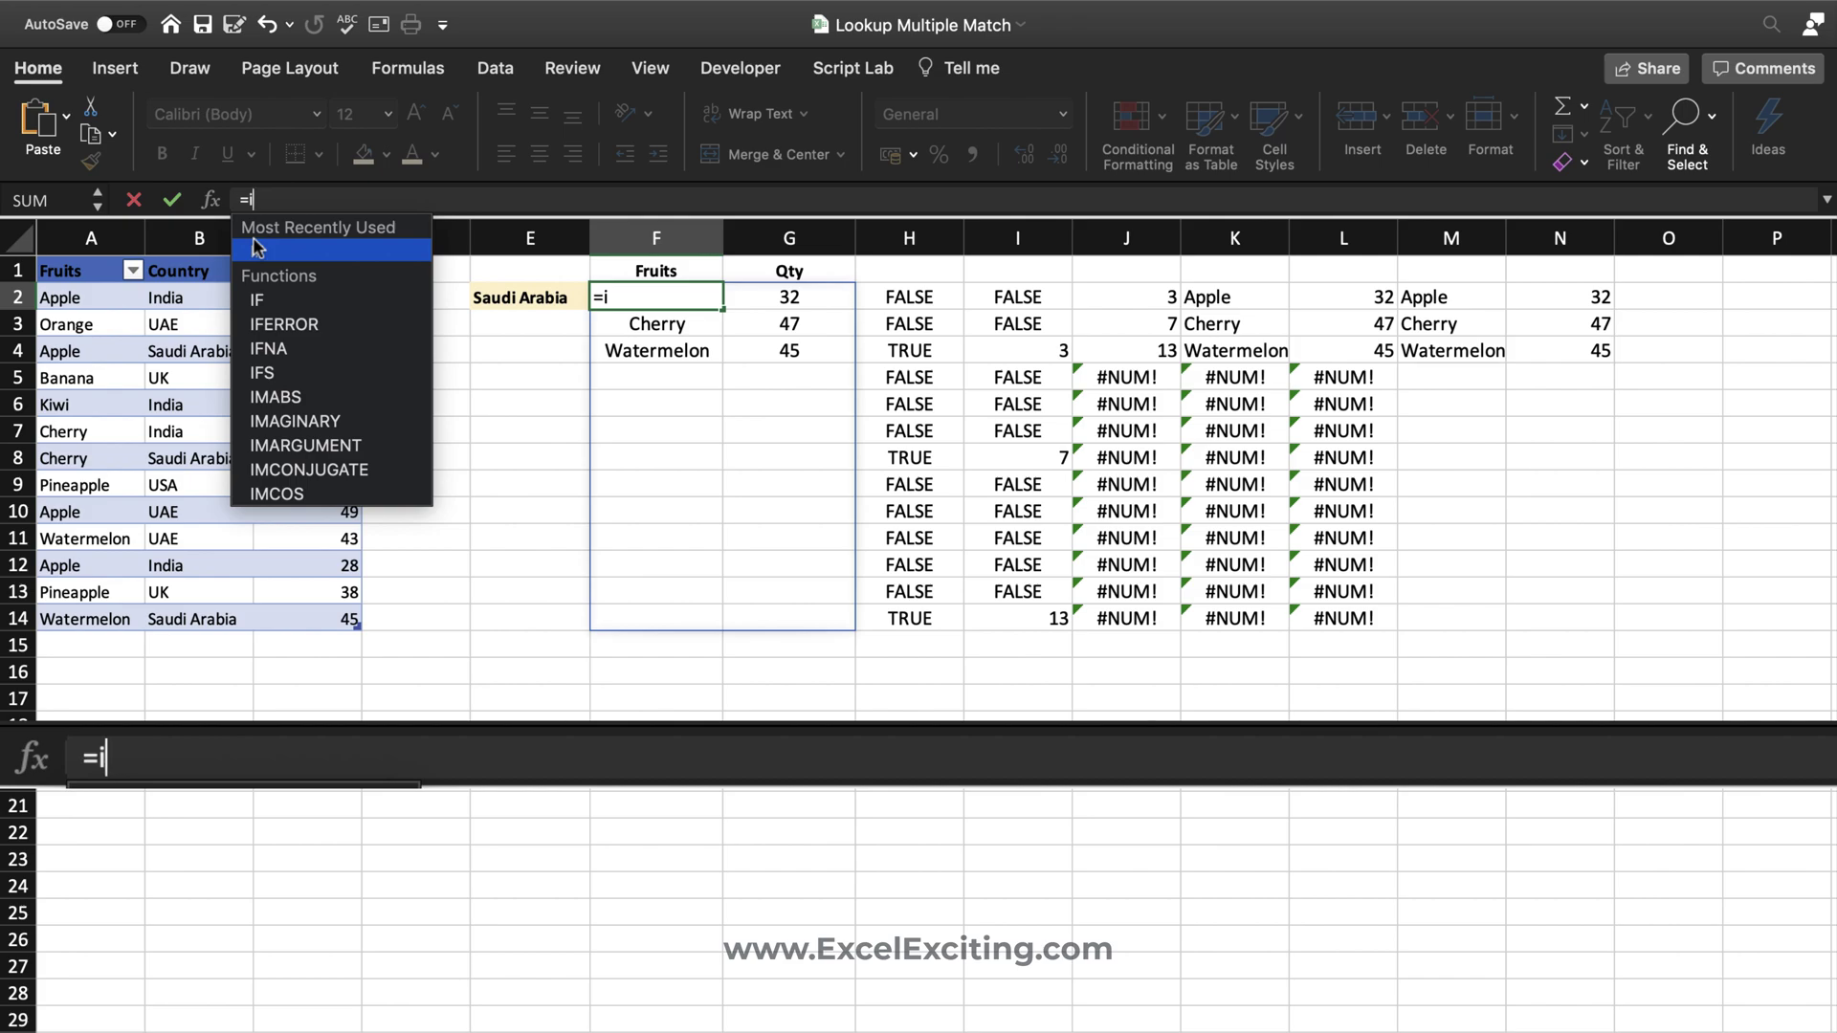
type("f(")
left_click(550, 302)
type("=")
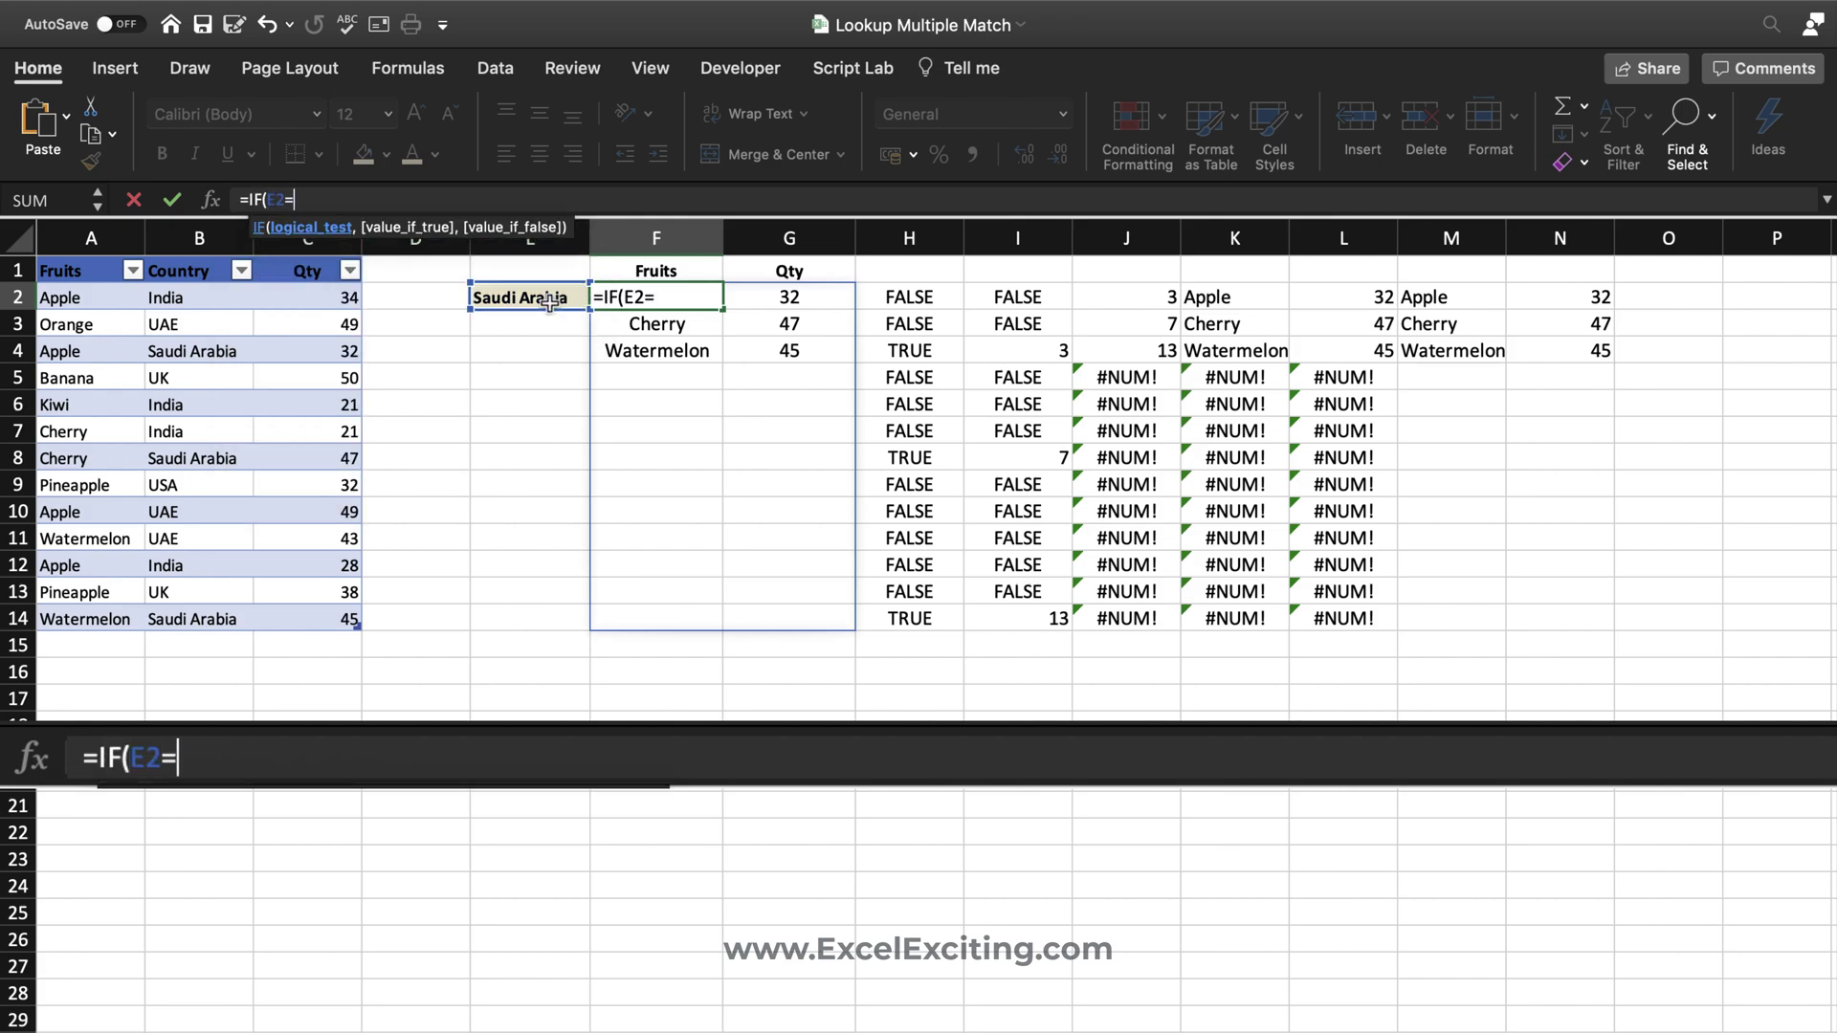
type("\"\",")
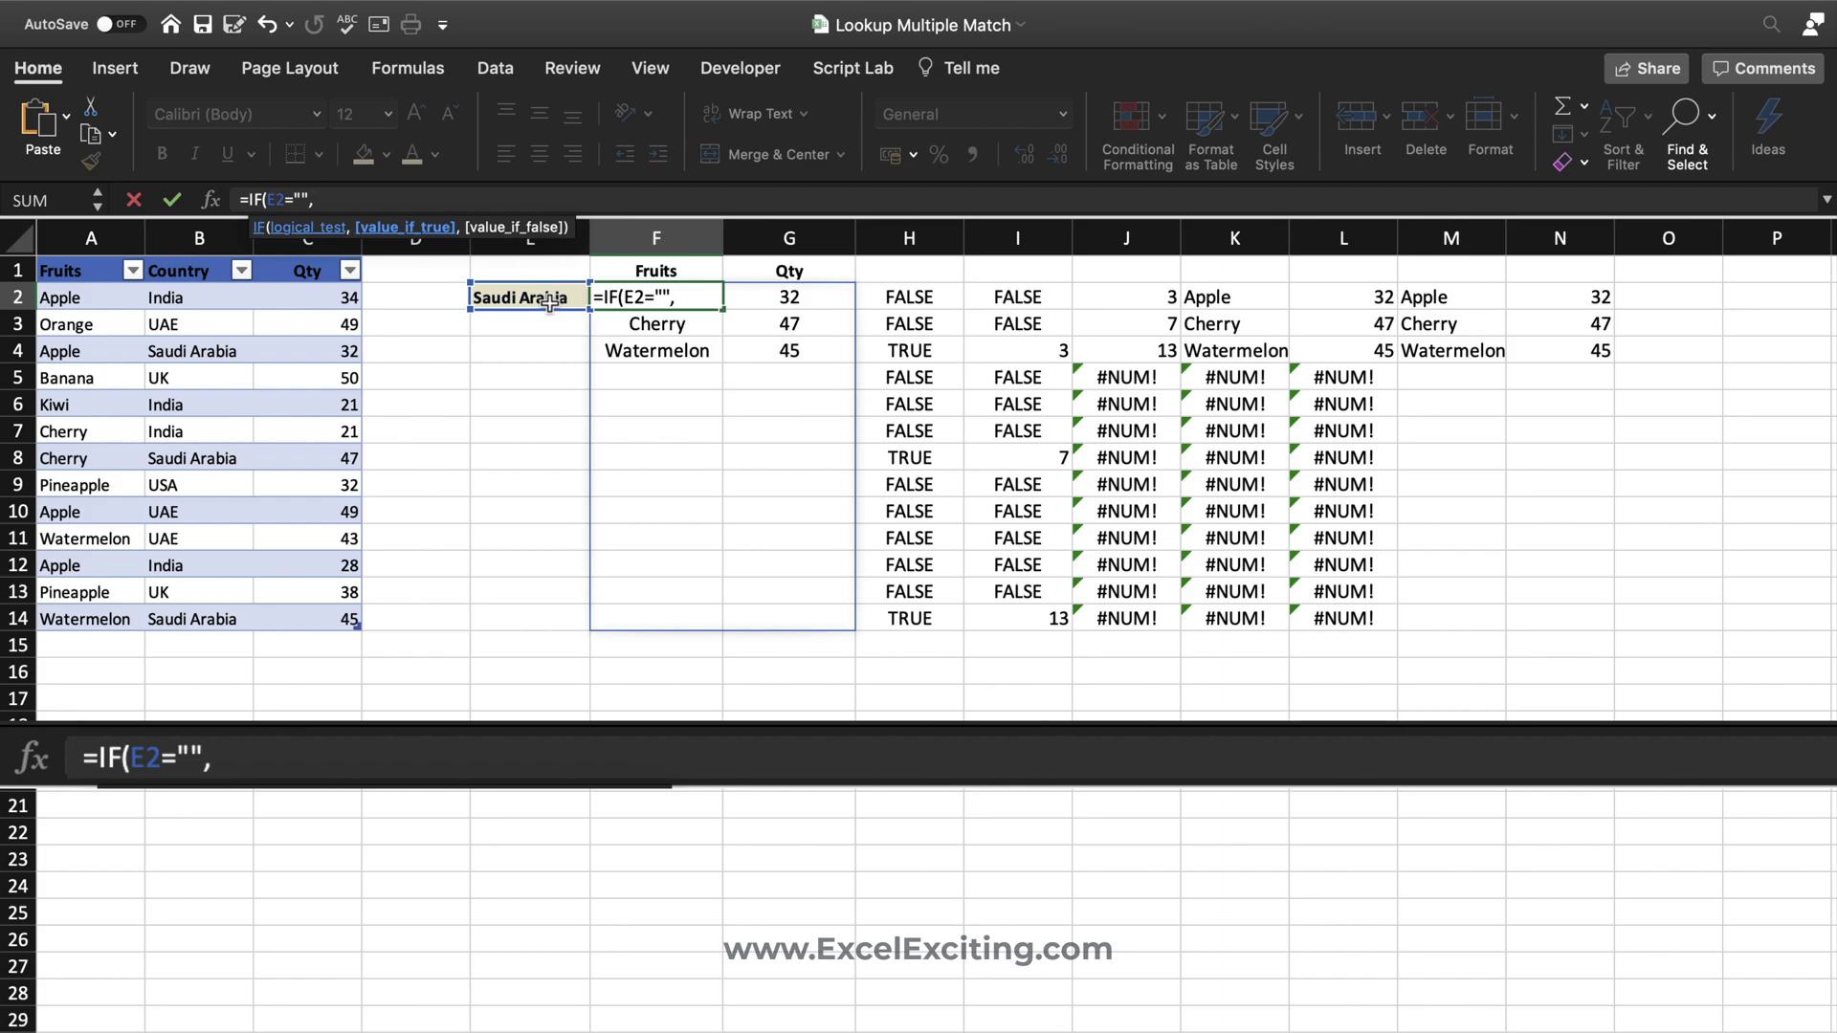
type("ind")
key("Tab")
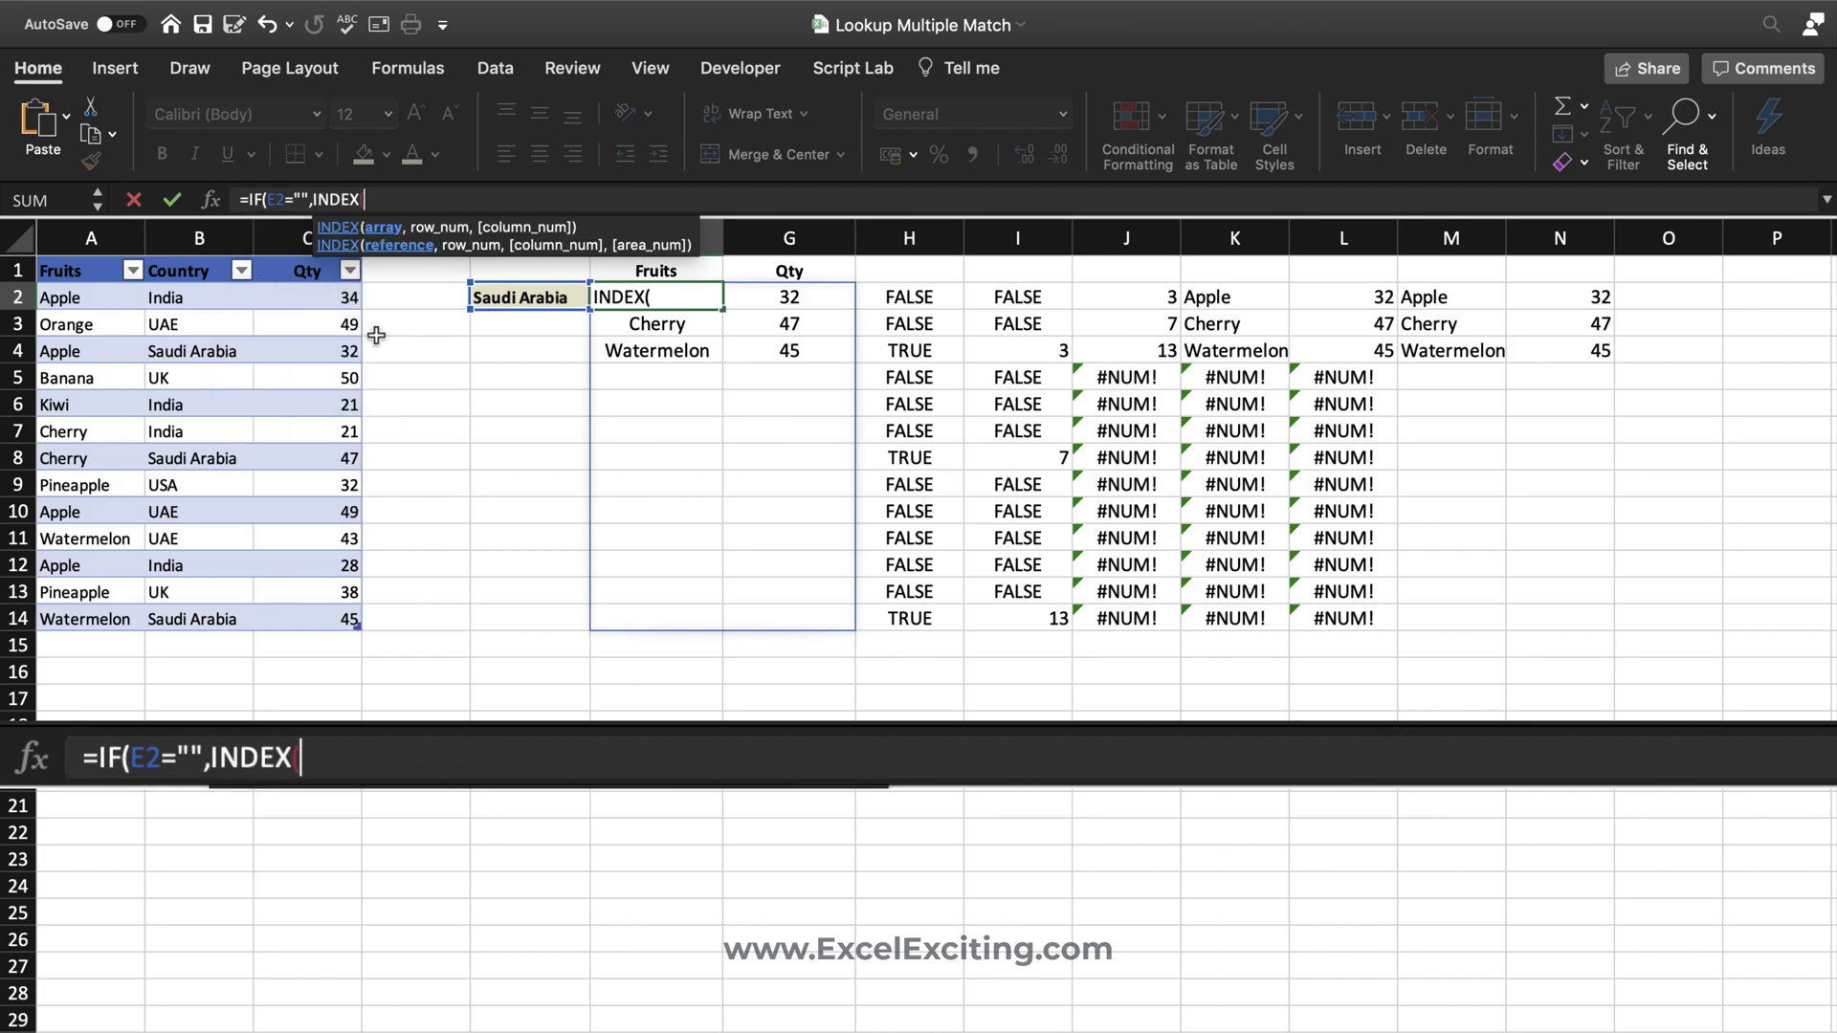
left_click(45, 259)
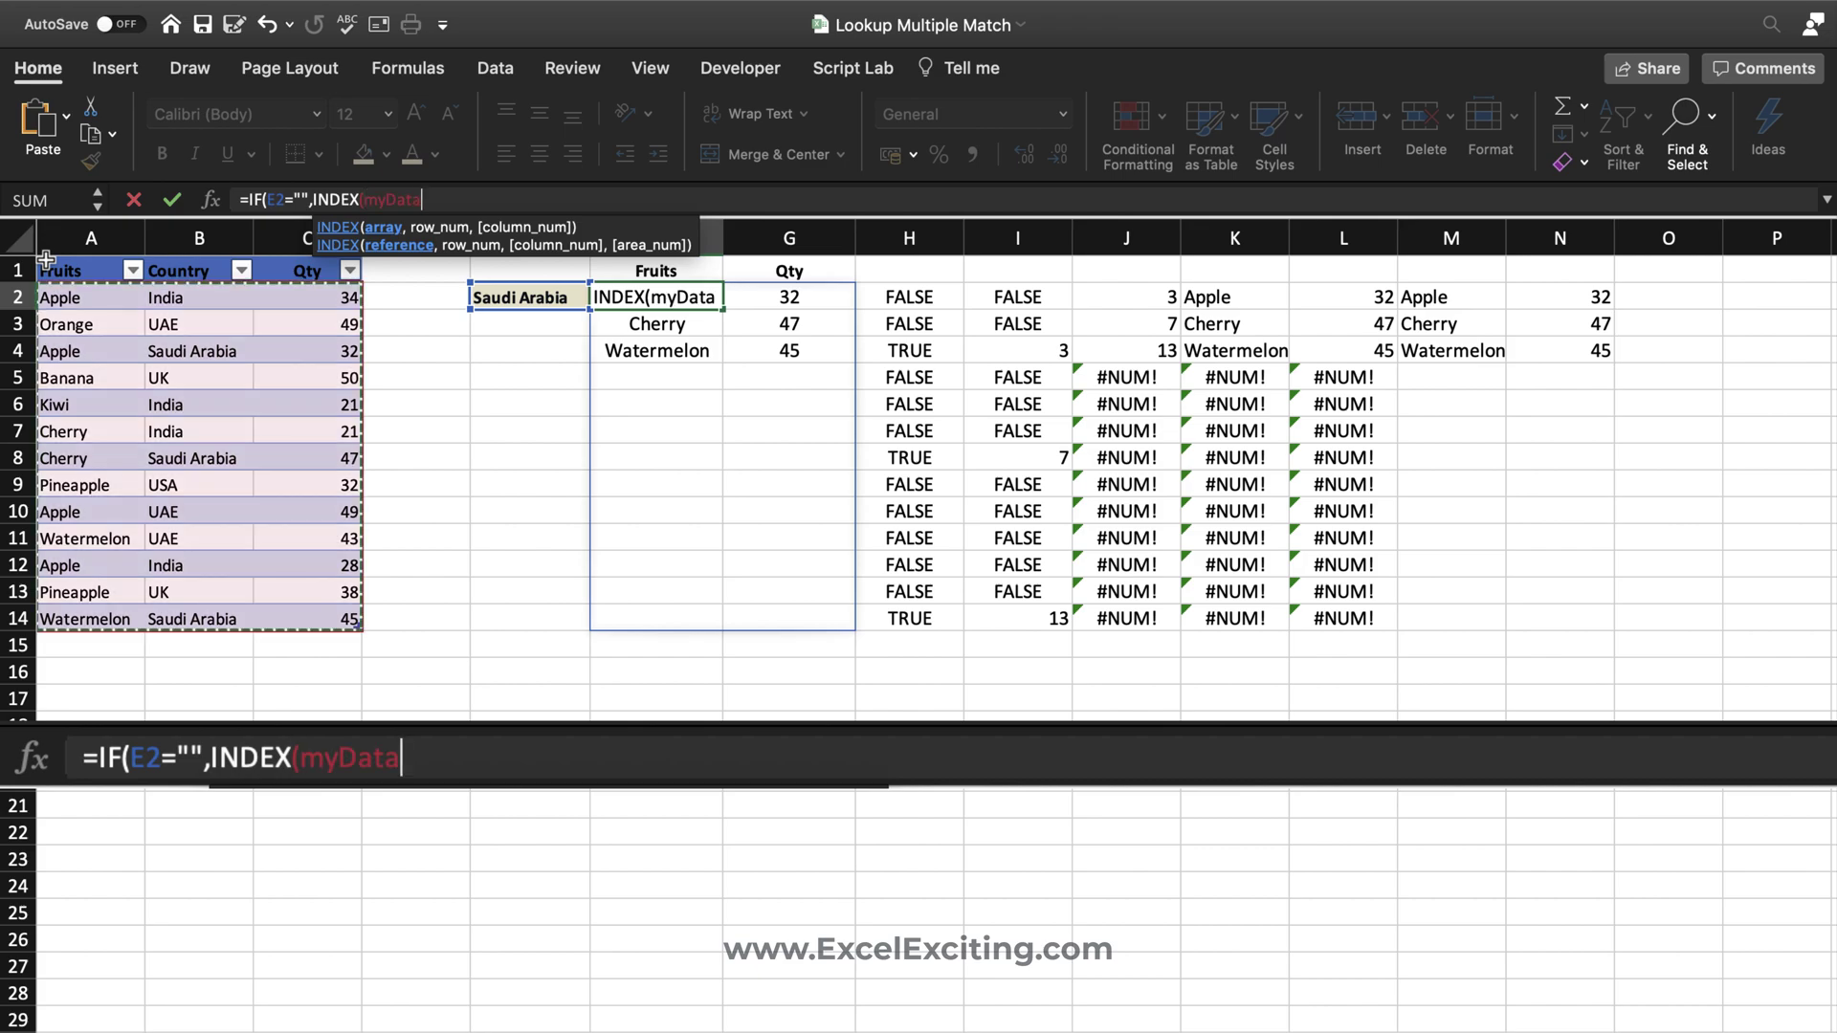
- Finish with ROW(myData[Country])-1,{1,3} and the pasted IFERROR lookup as the else branch
type(",")
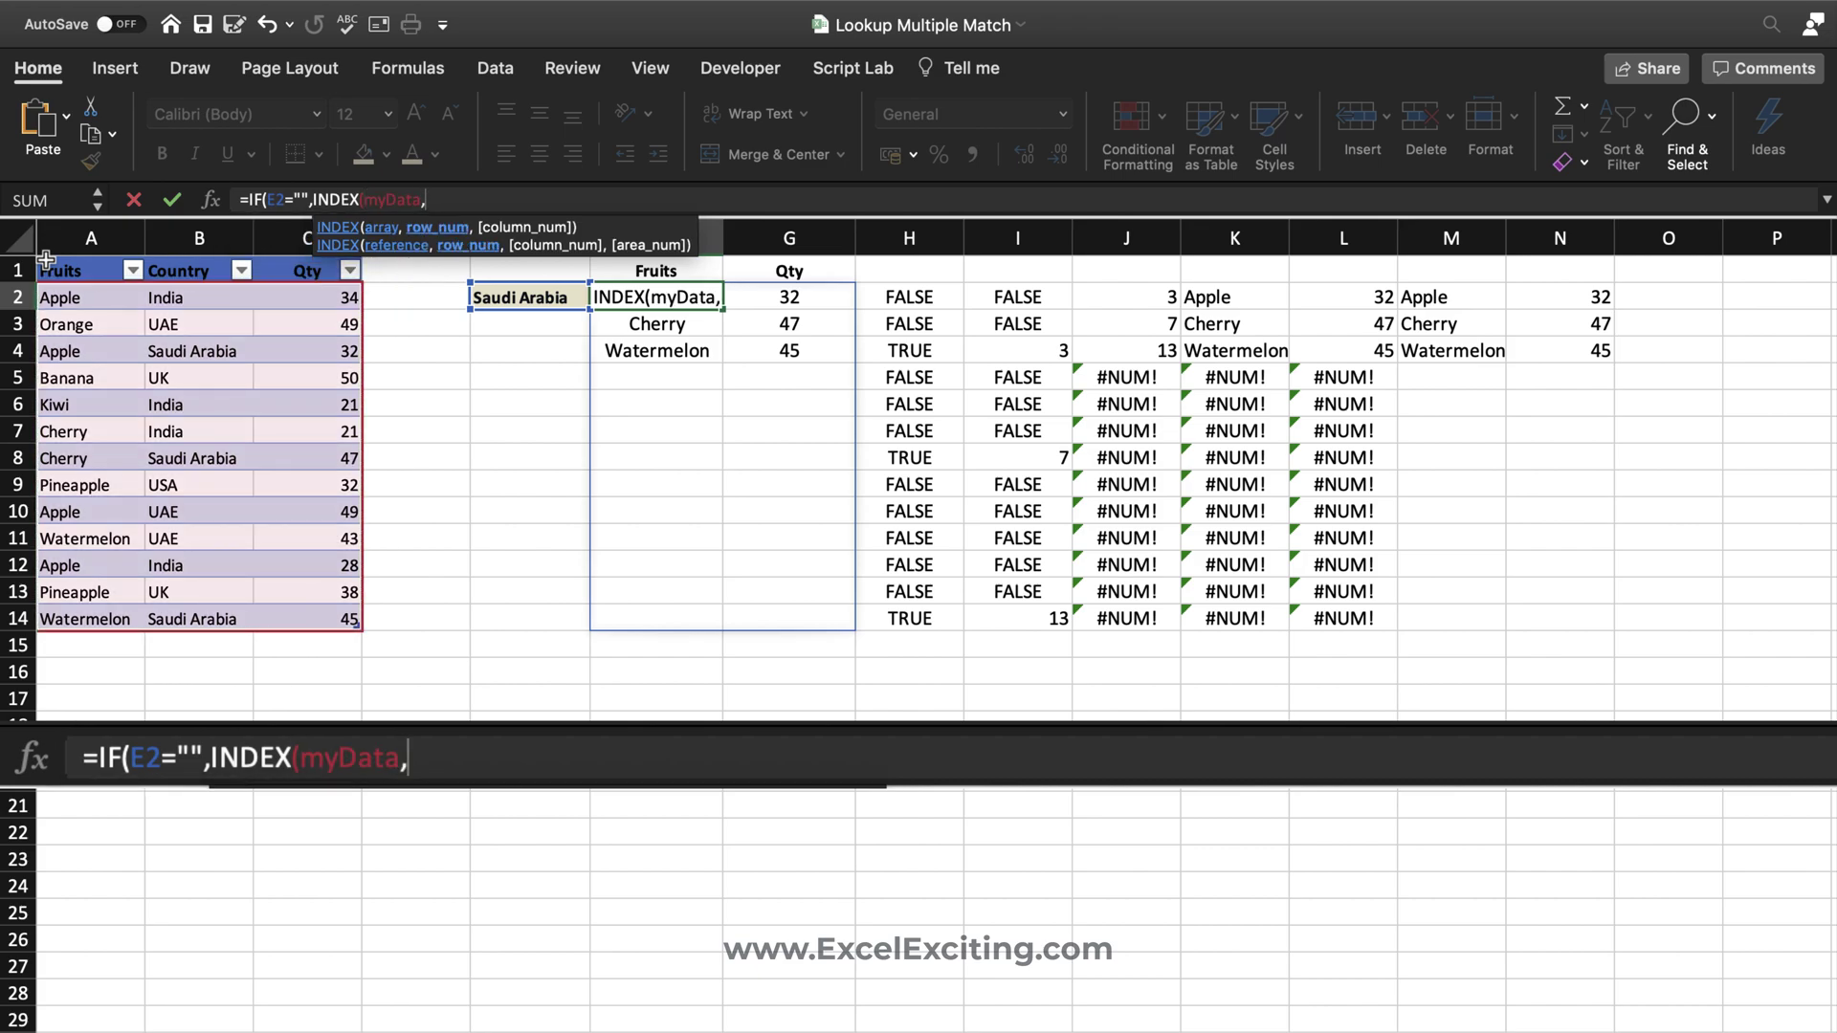
type("ro")
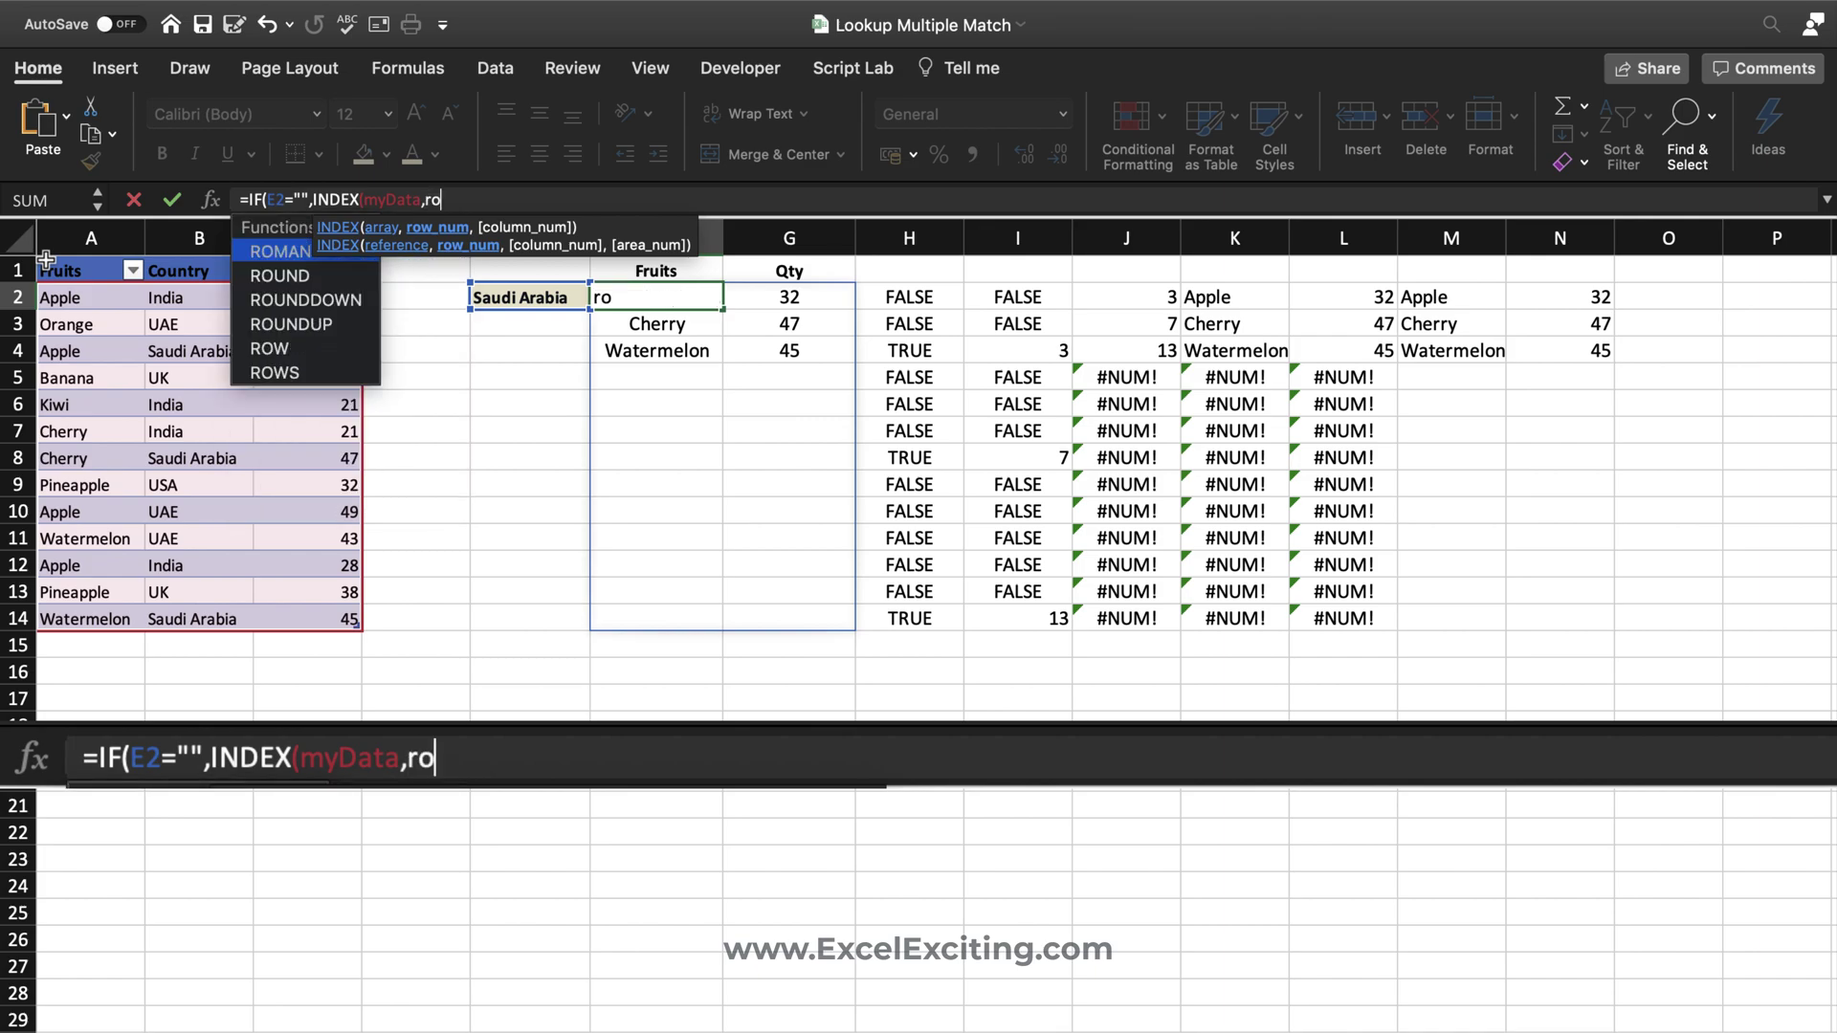
key("Down")
key("Down")
key("Down")
key("Down")
key("Up")
key("Up")
key("Down")
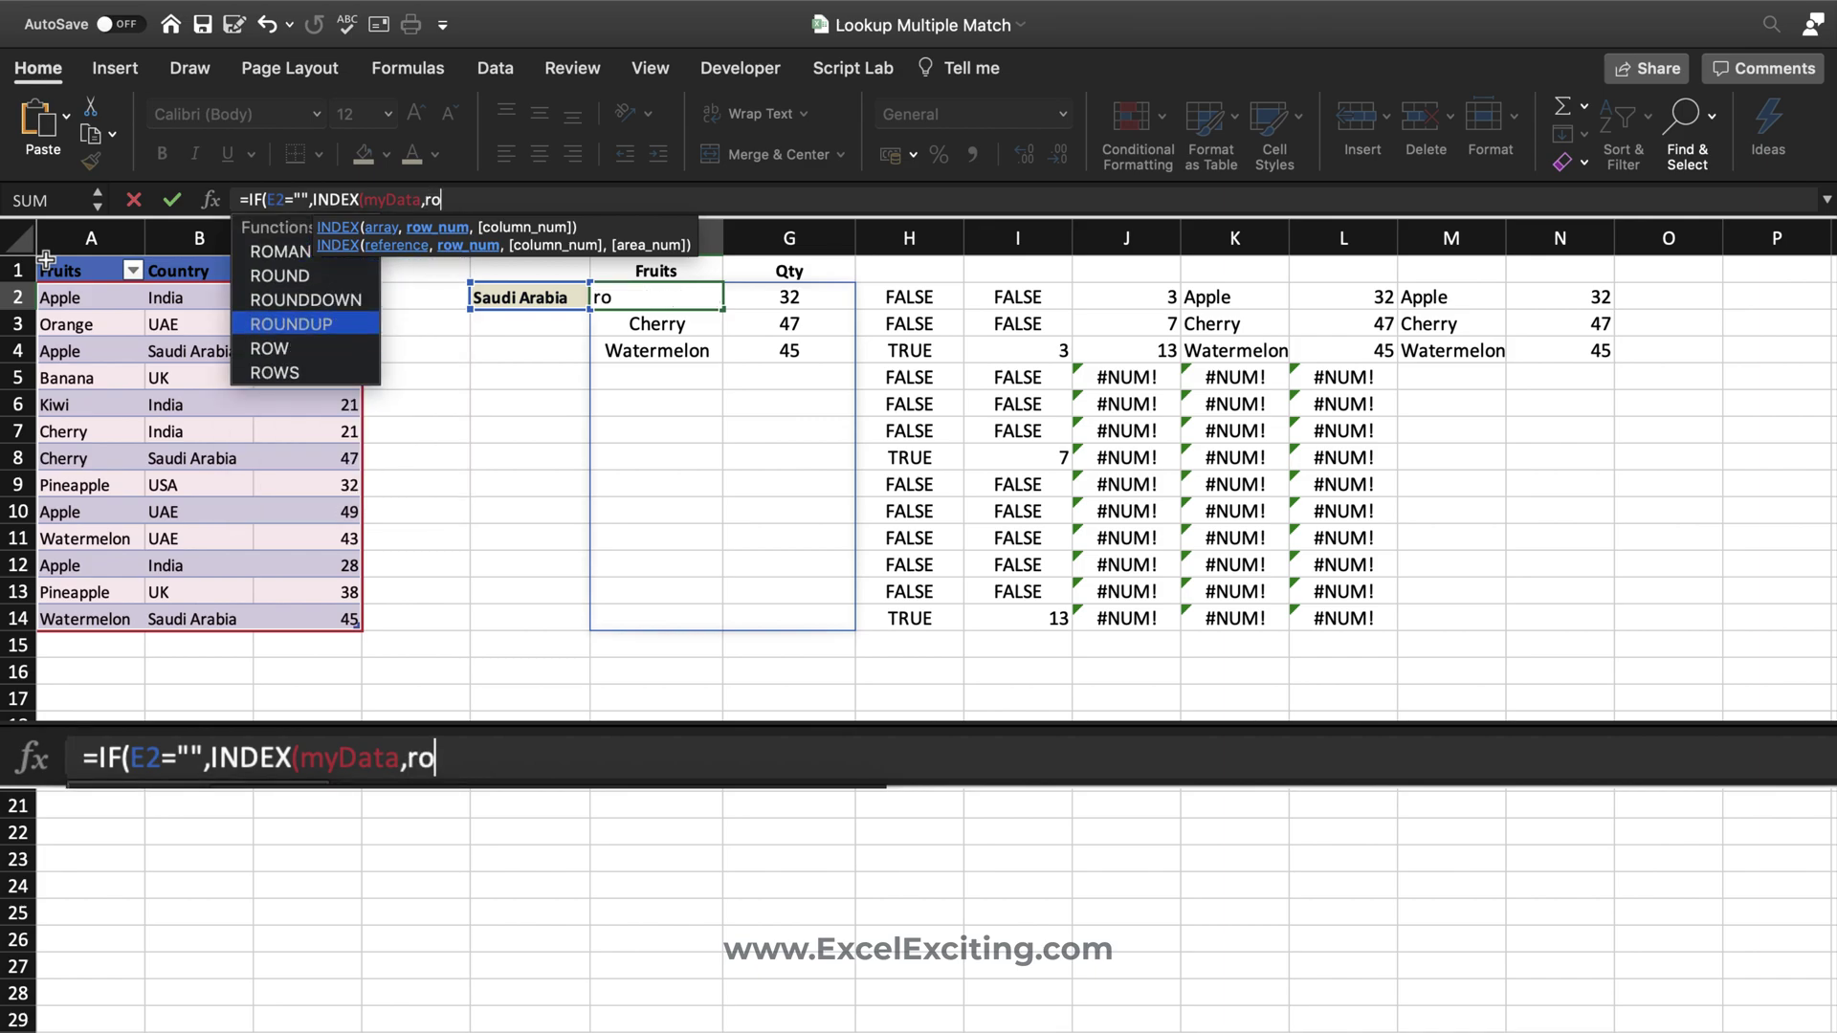
key("Down")
key("Tab")
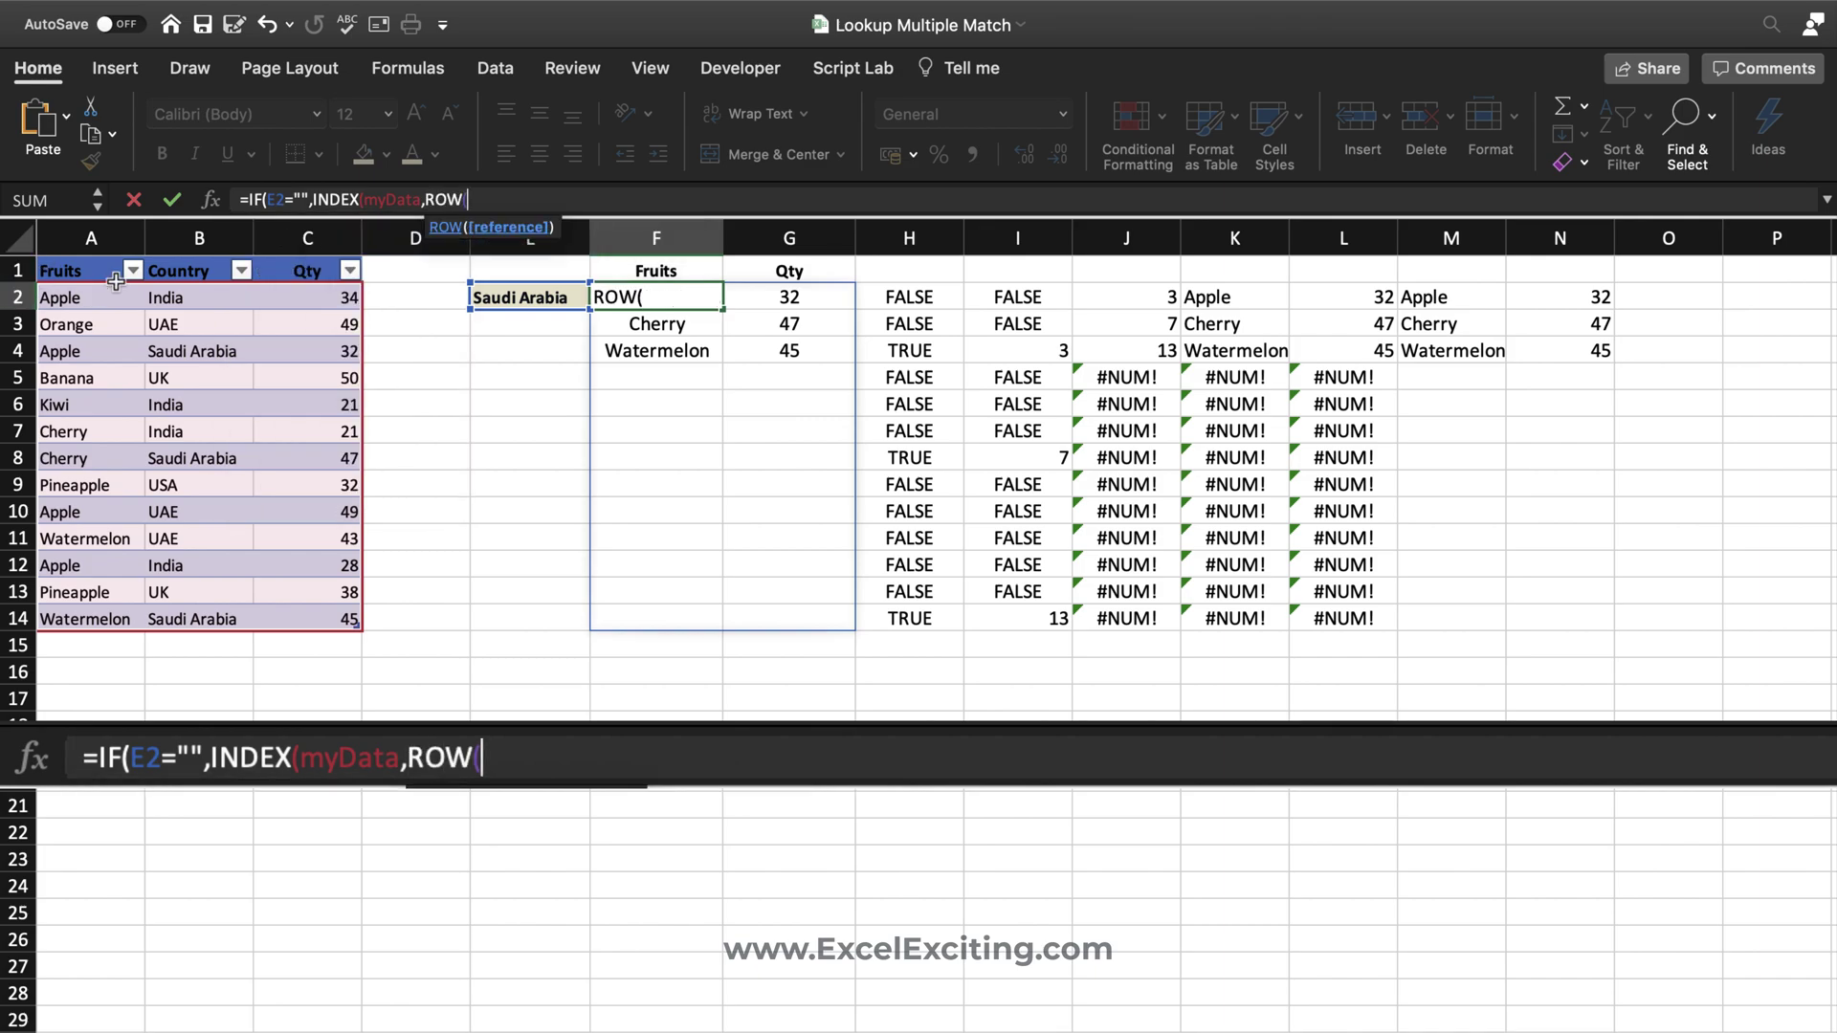
left_click(182, 259)
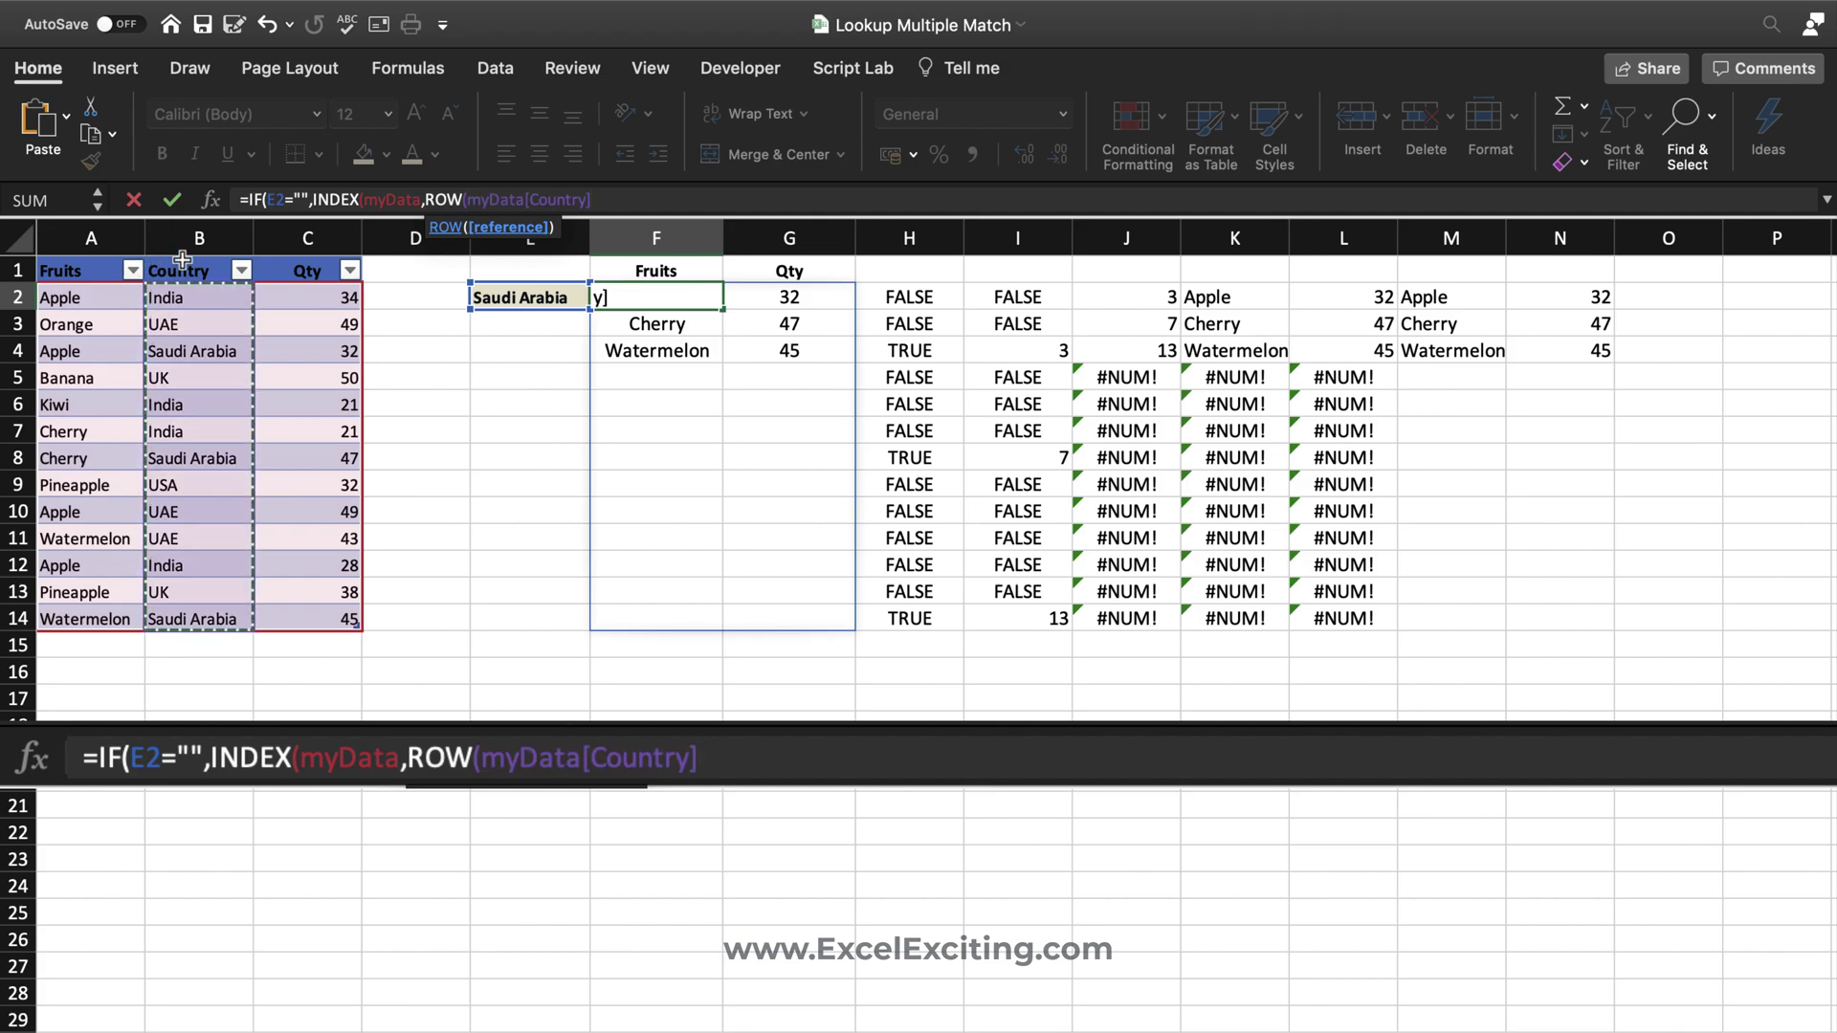
type(")-1")
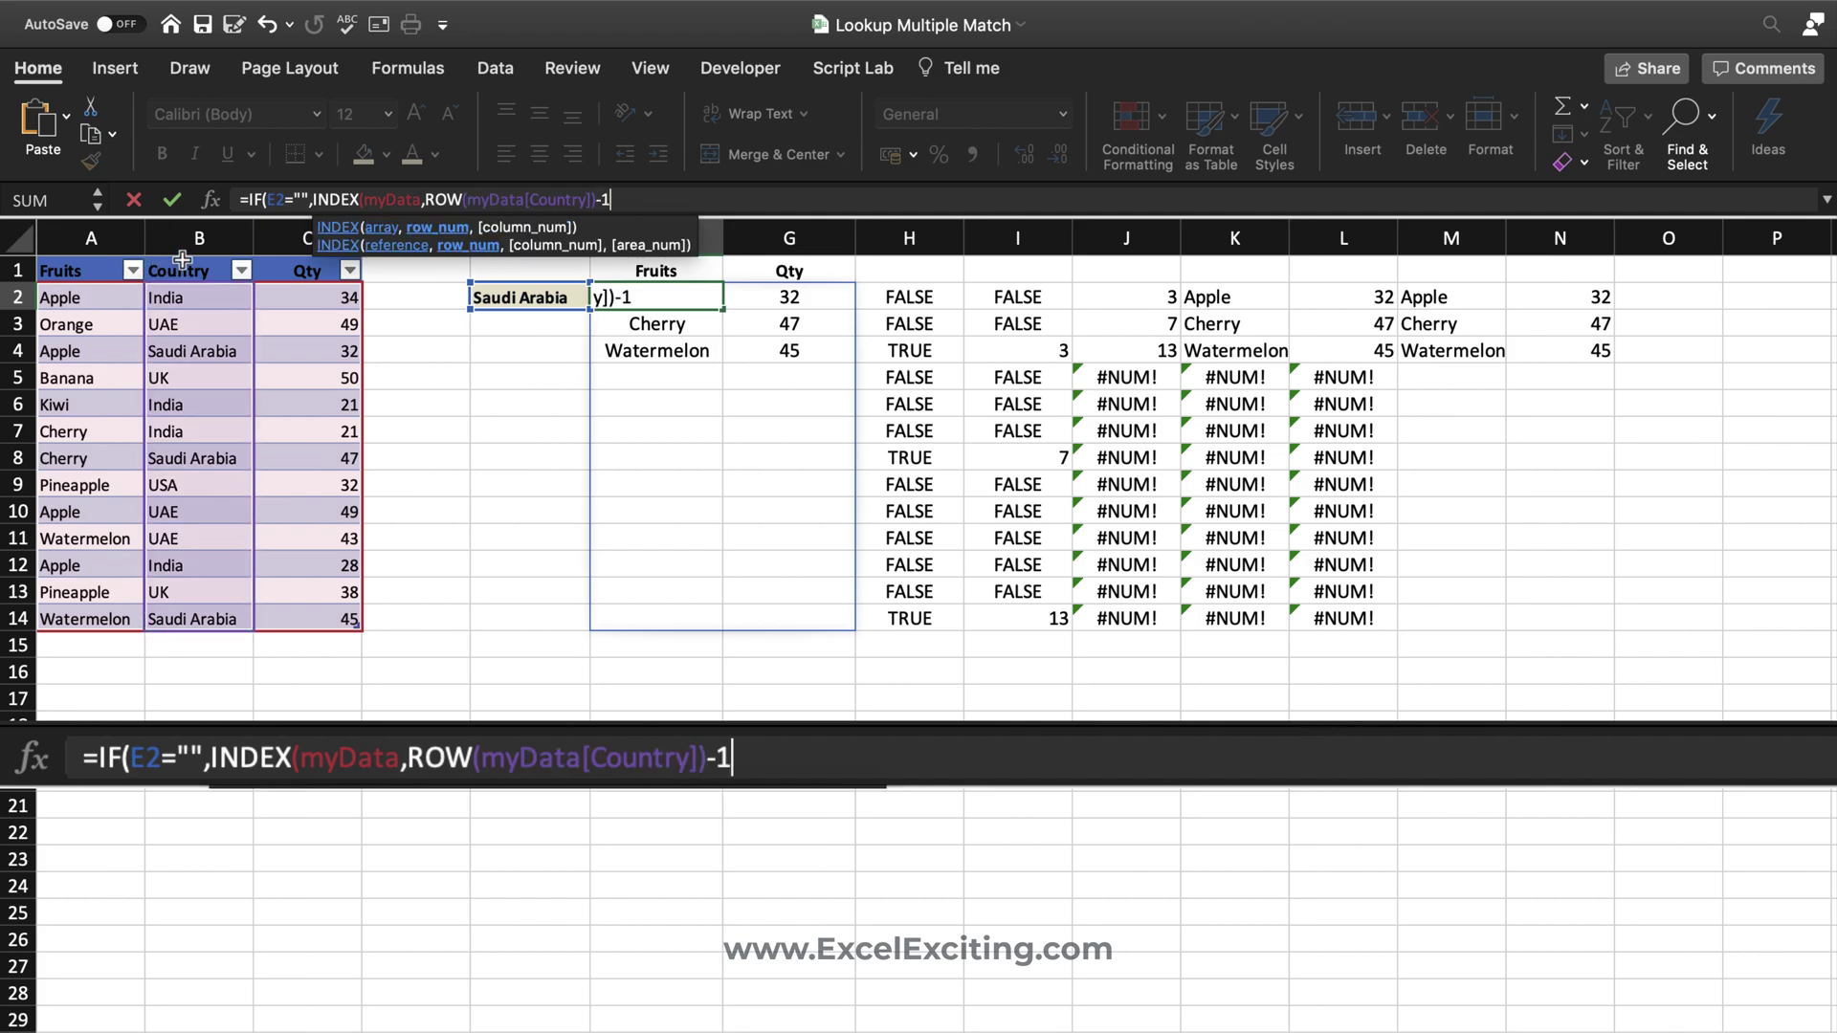
type(",")
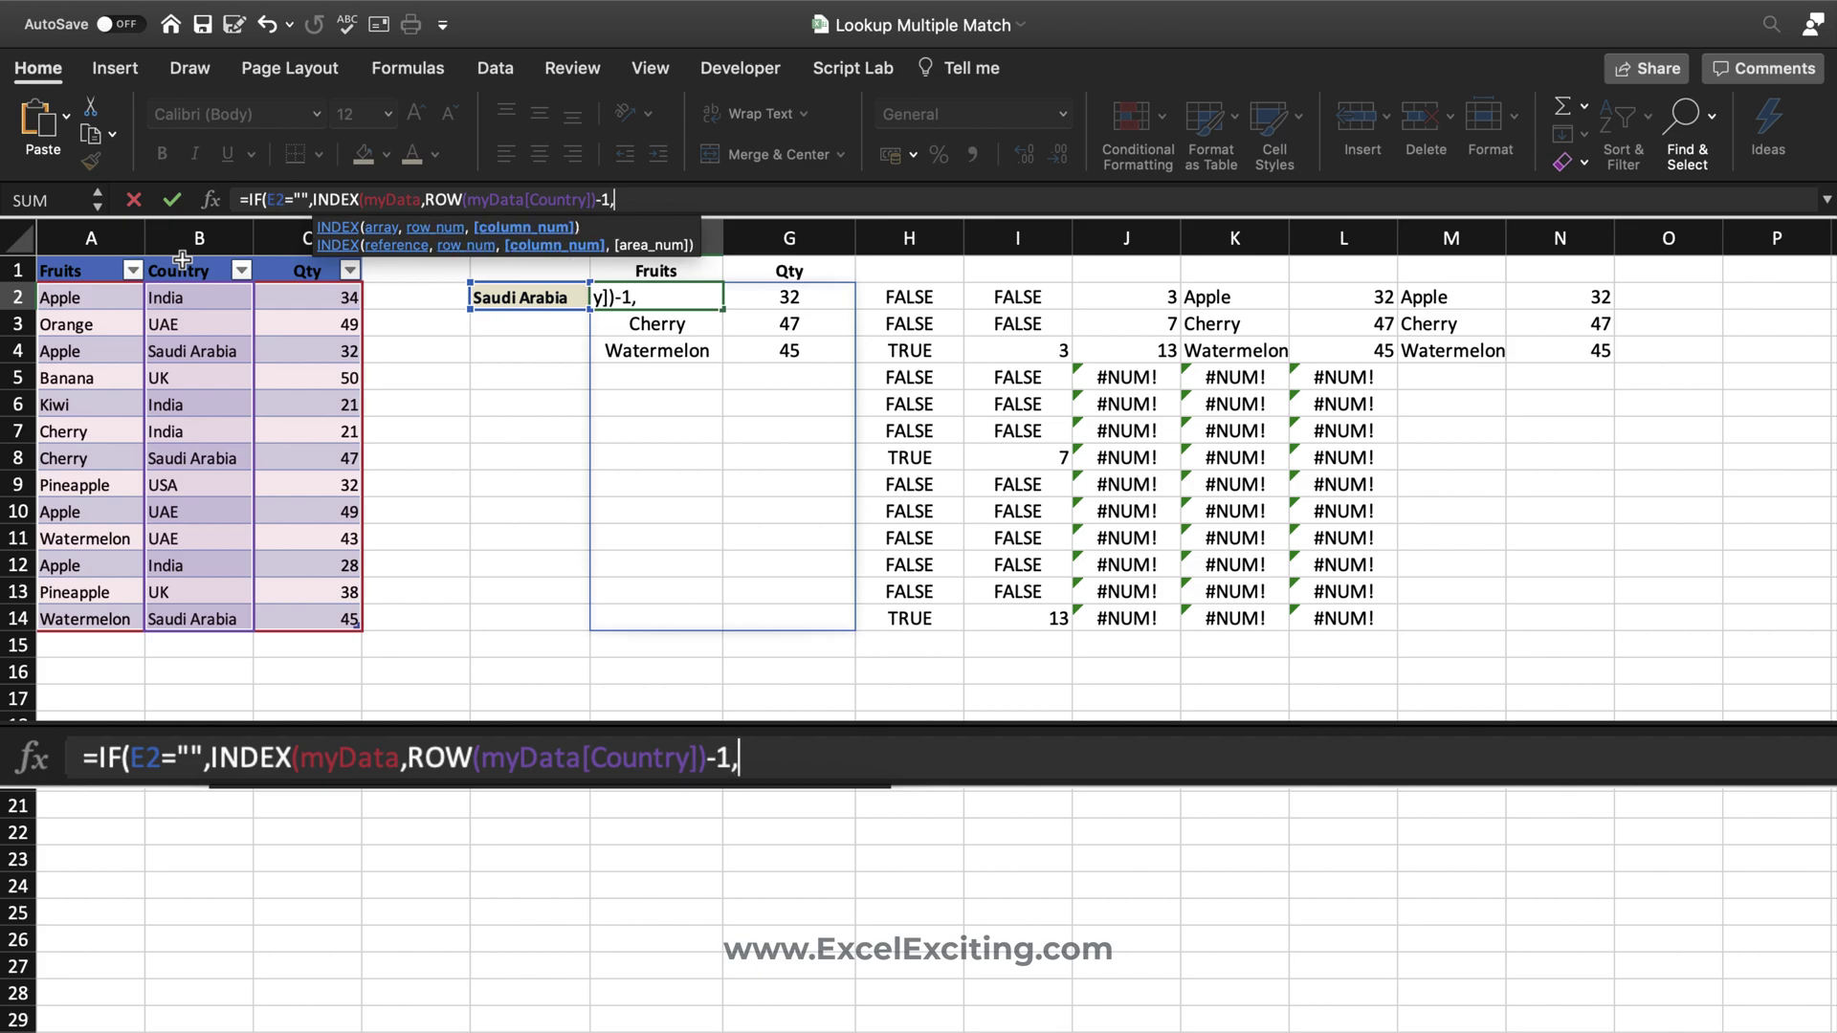
type("{1,3")
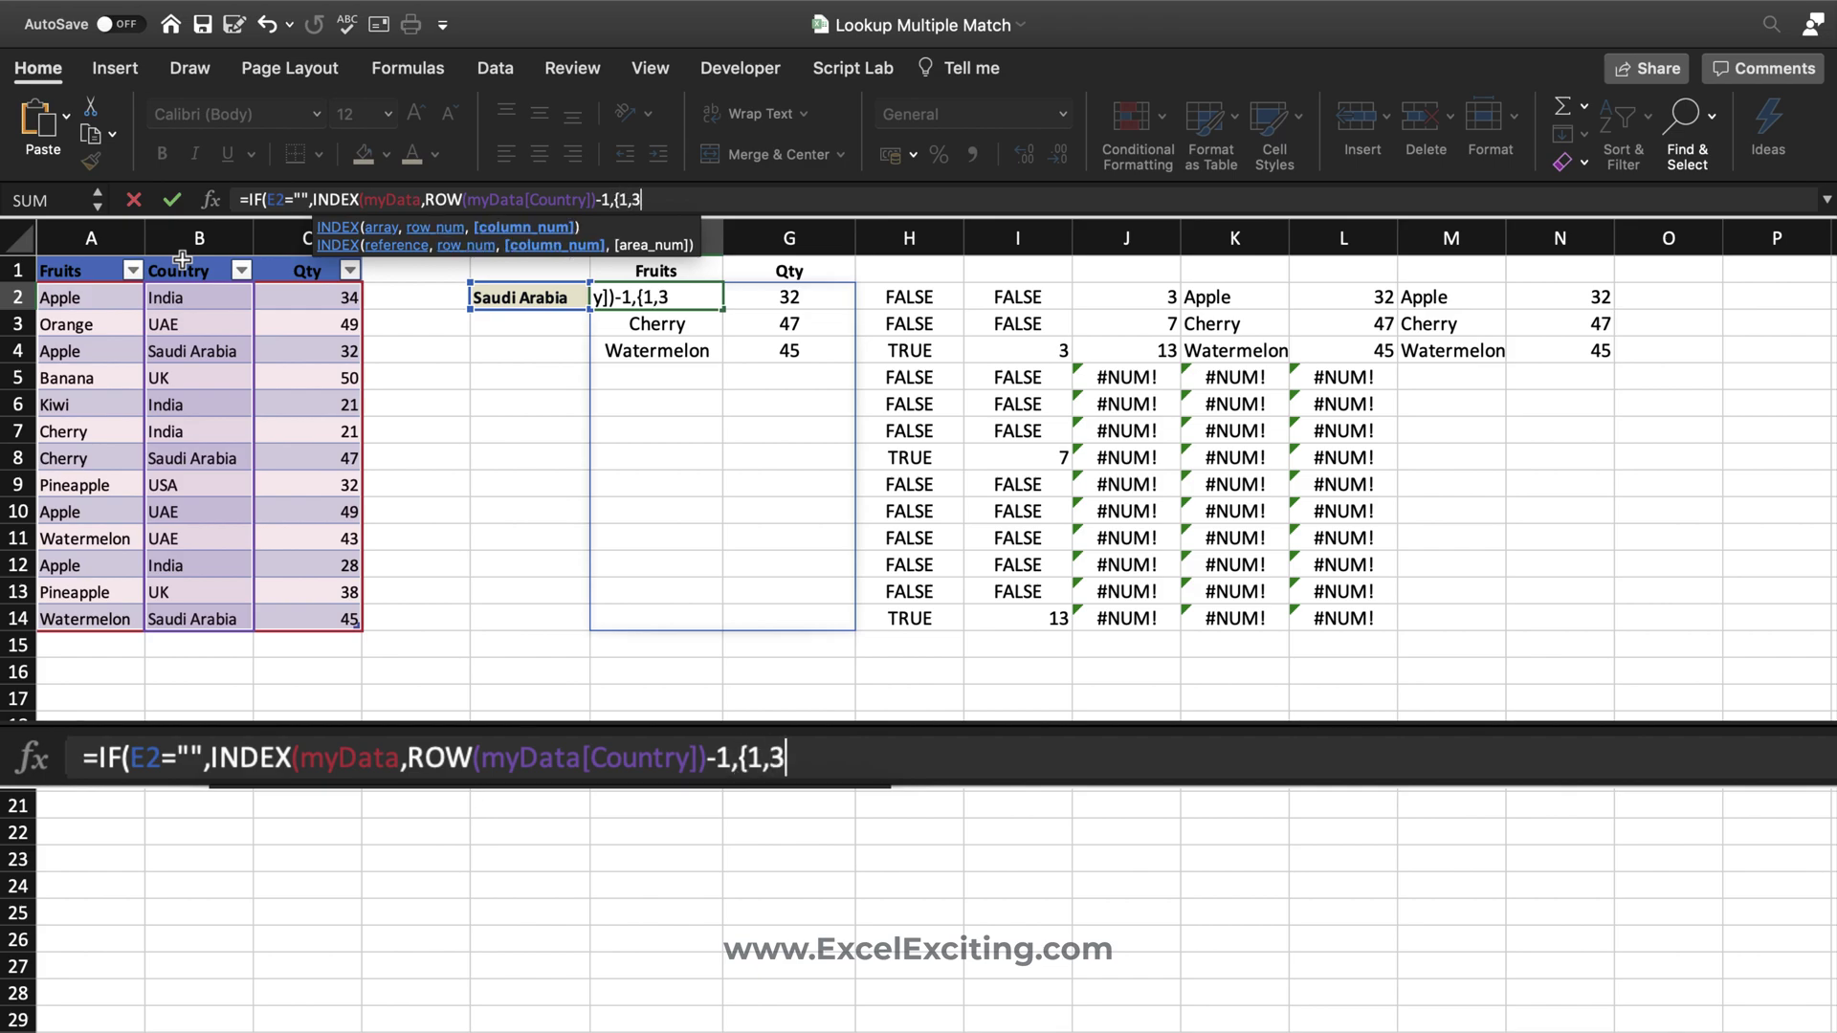
type("}")
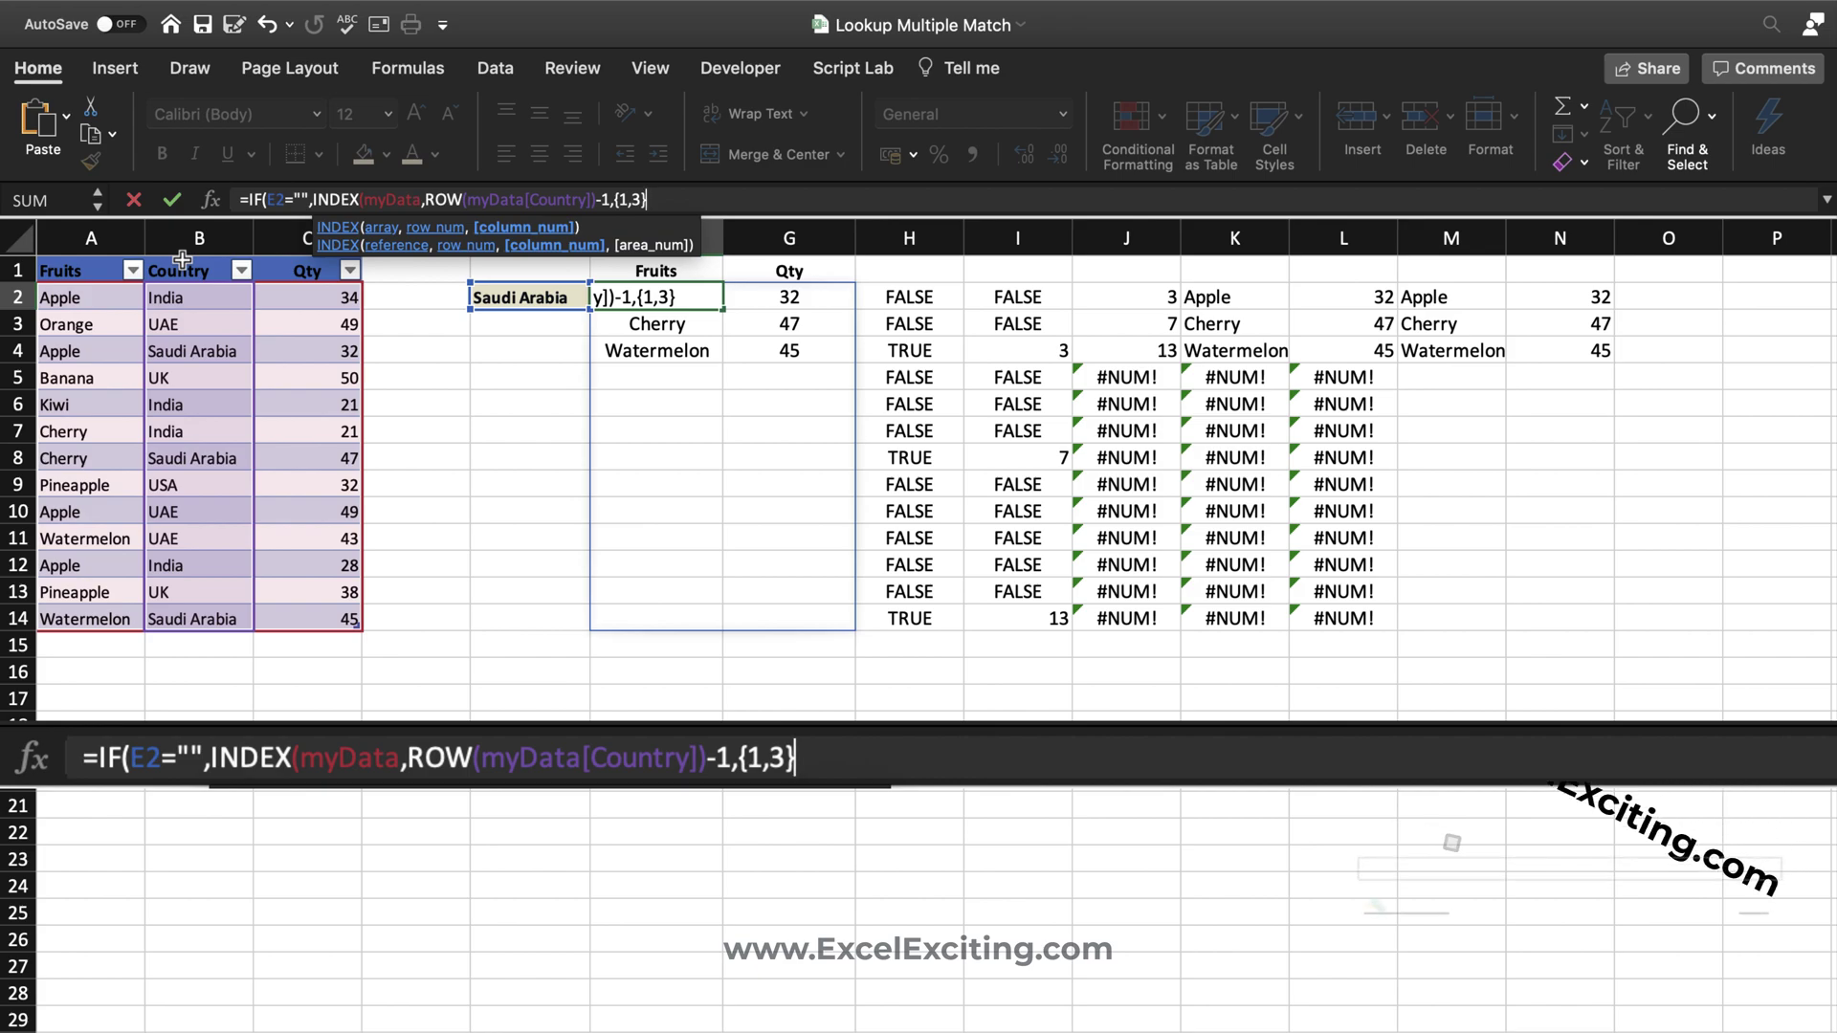
type(")")
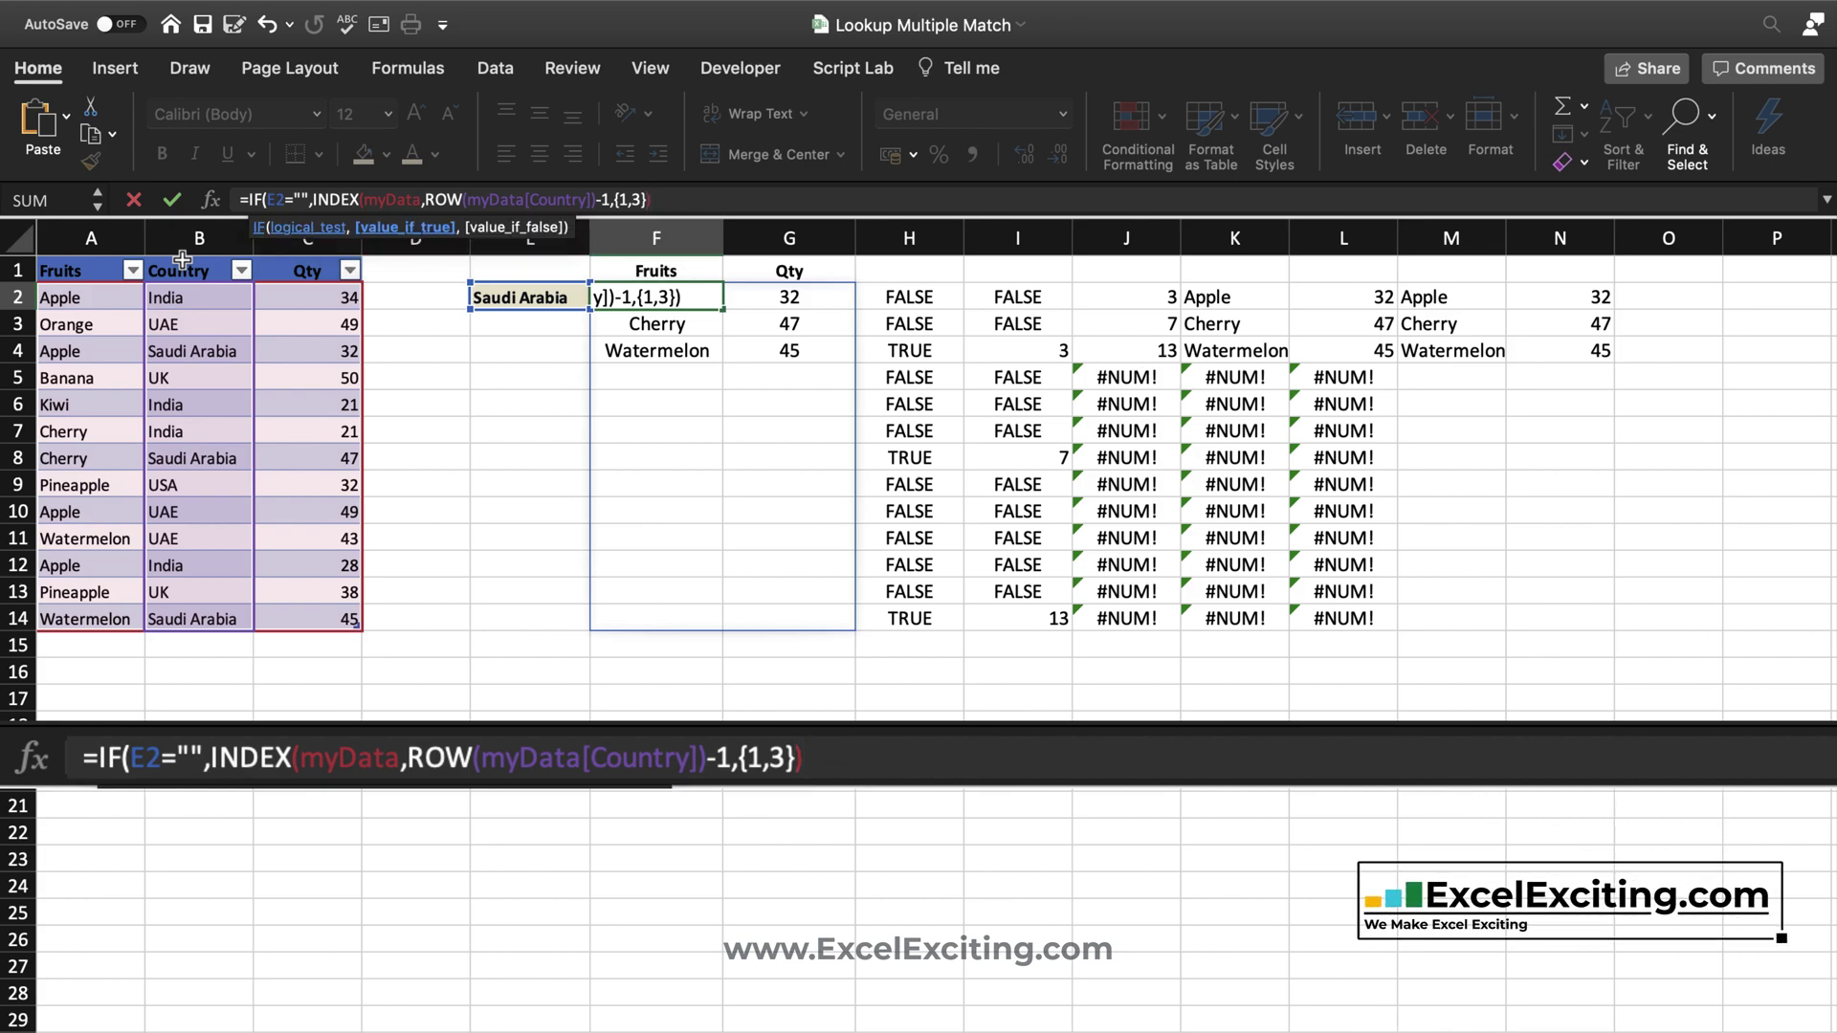
type(",")
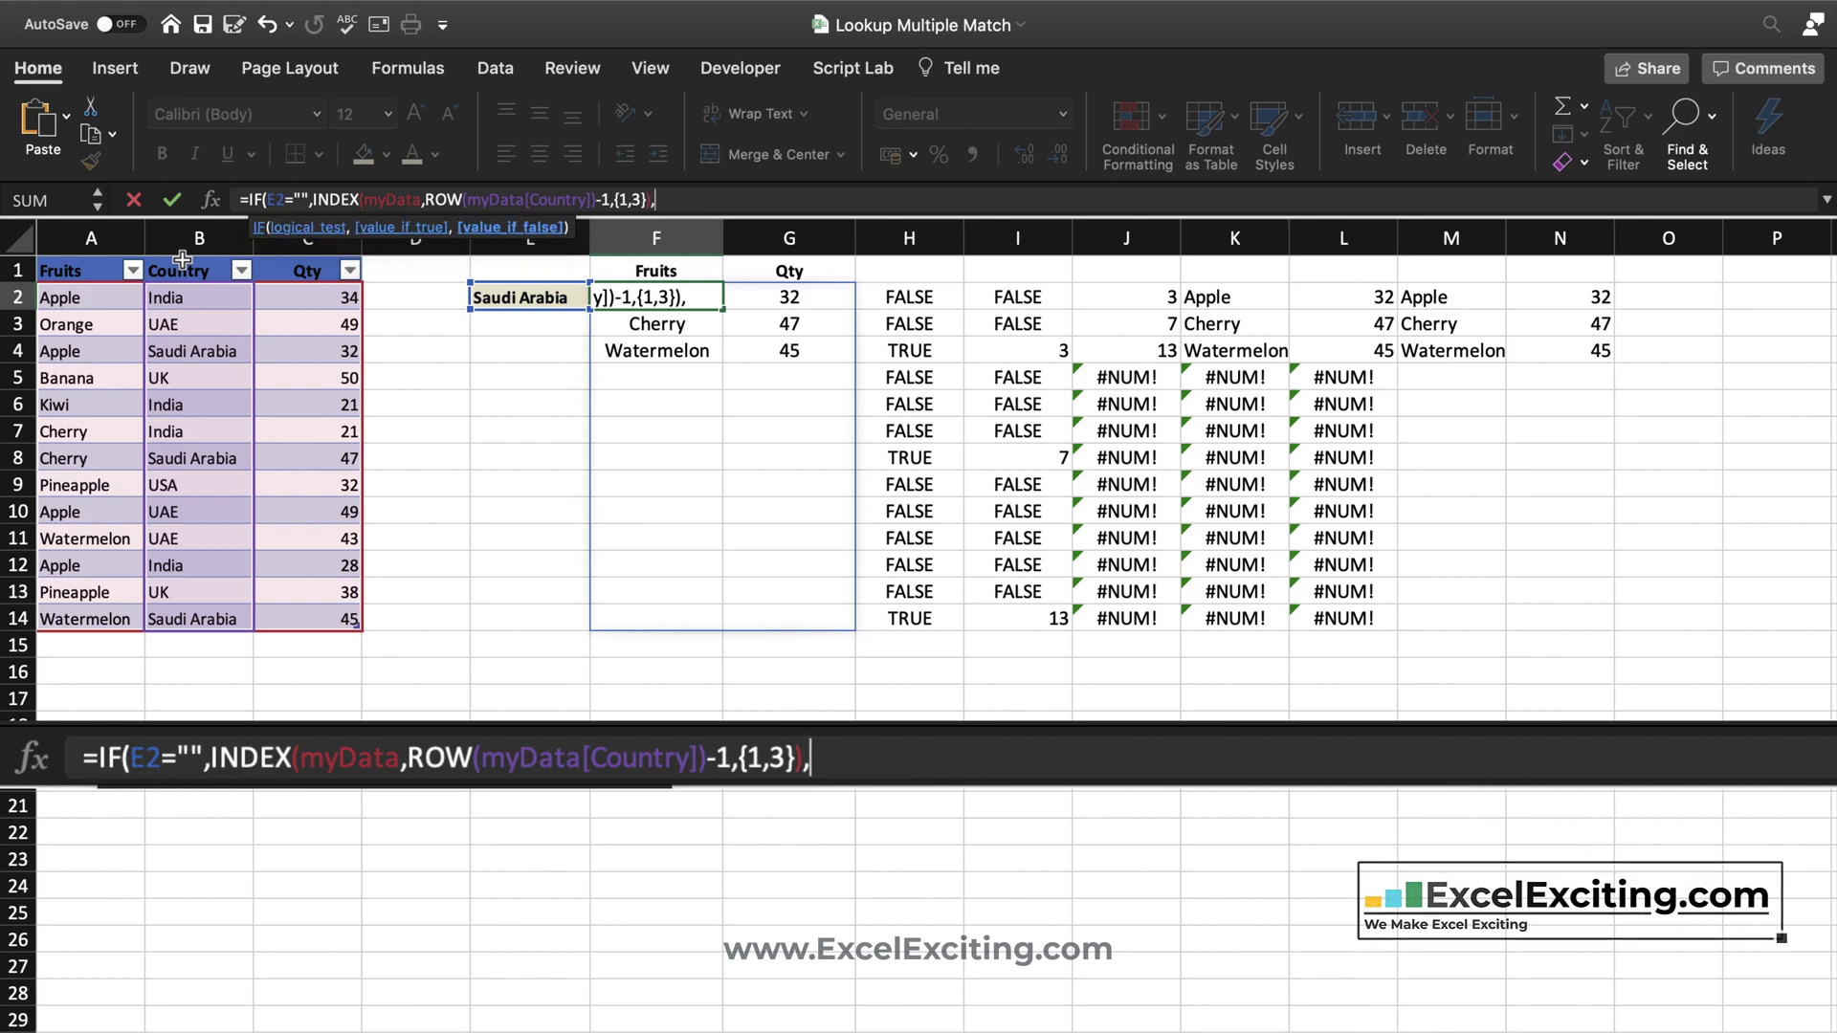
type("IFERROR(INDEX(myData,SMALL(IF((E2=myData[Country]),ROW(myData[Country])-1),ROW(myData[Country])-1),{1,3}),\"\")")
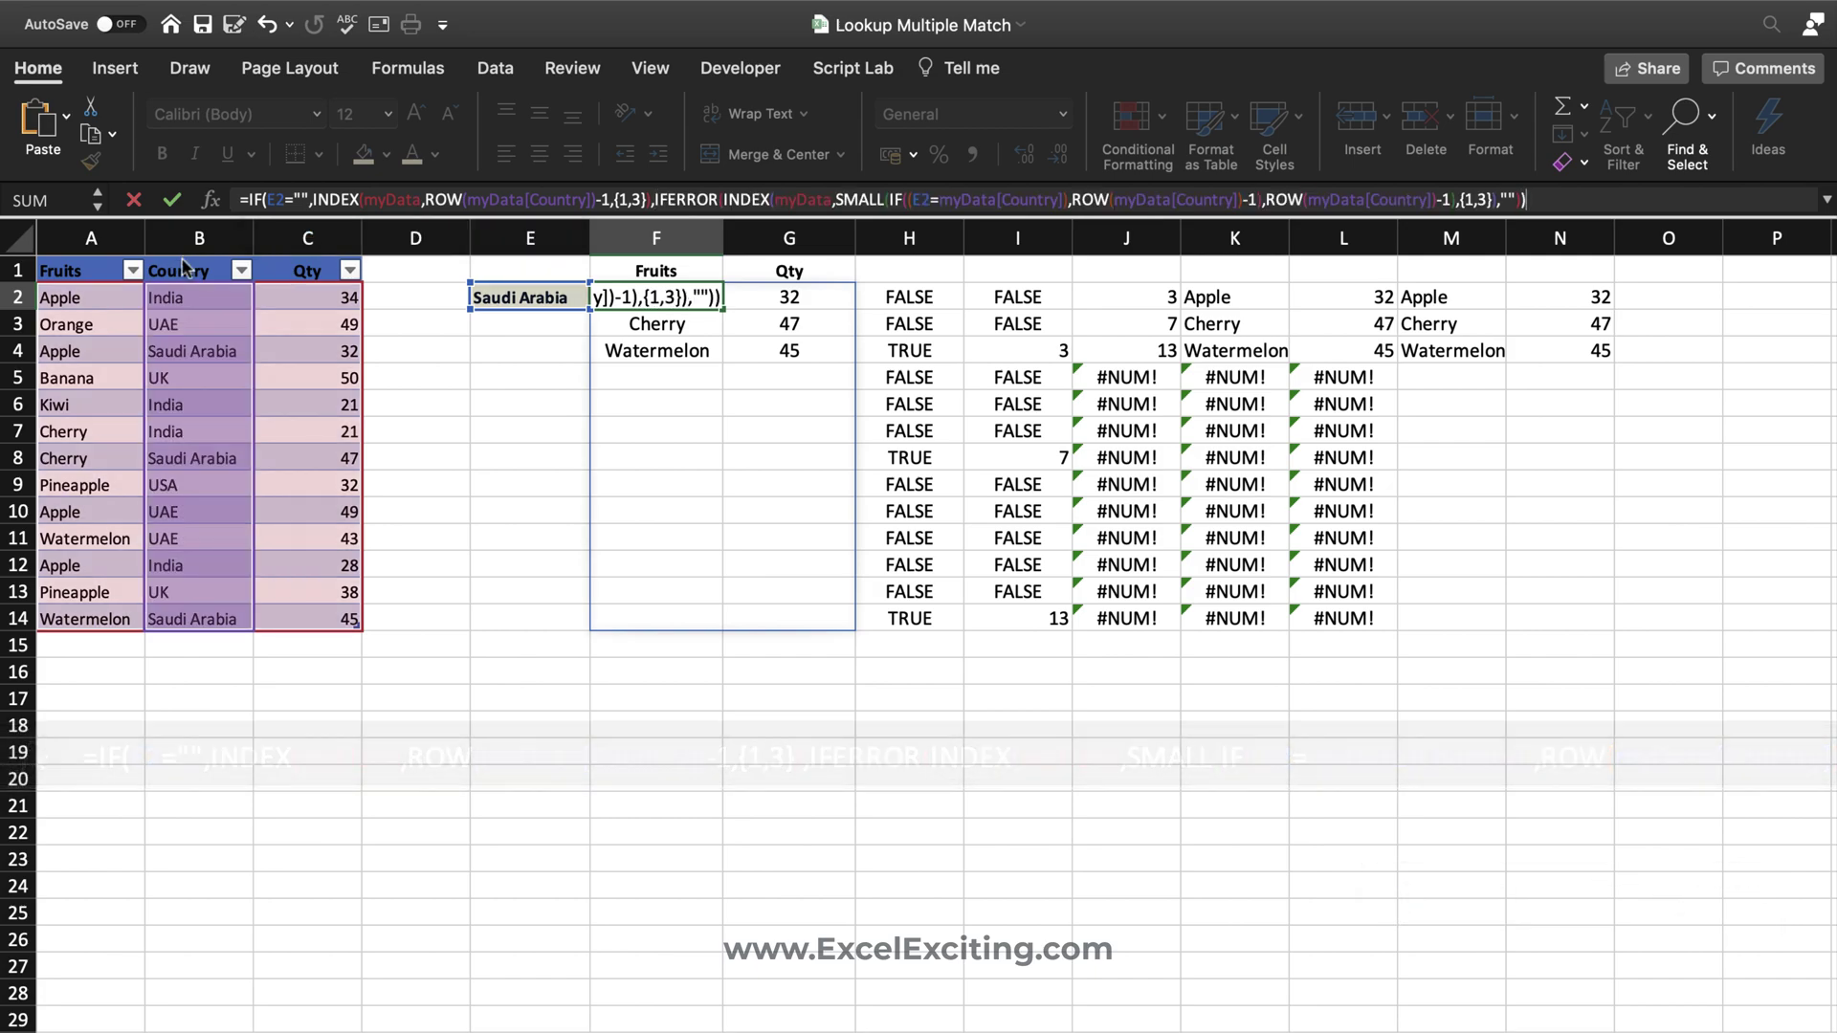
key("Return")
left_click(541, 298)
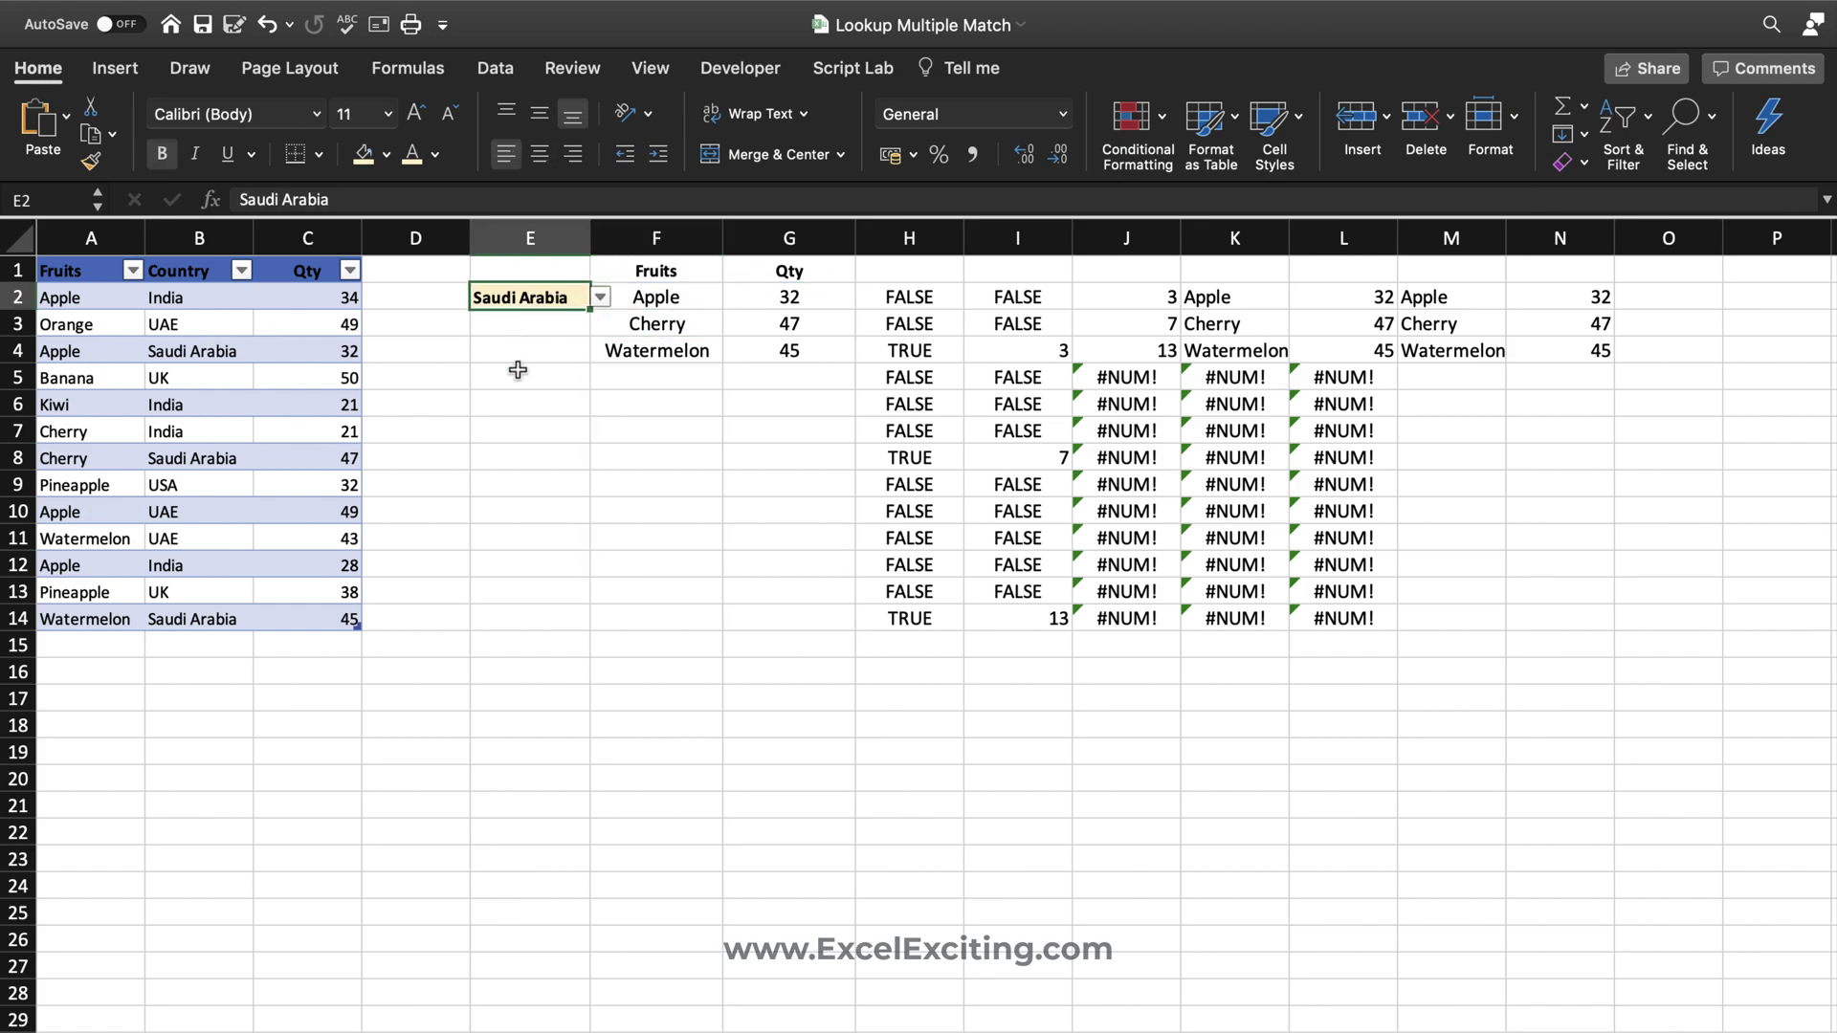
- Clear E2 and centre-align the Qty results in column G
key("Delete")
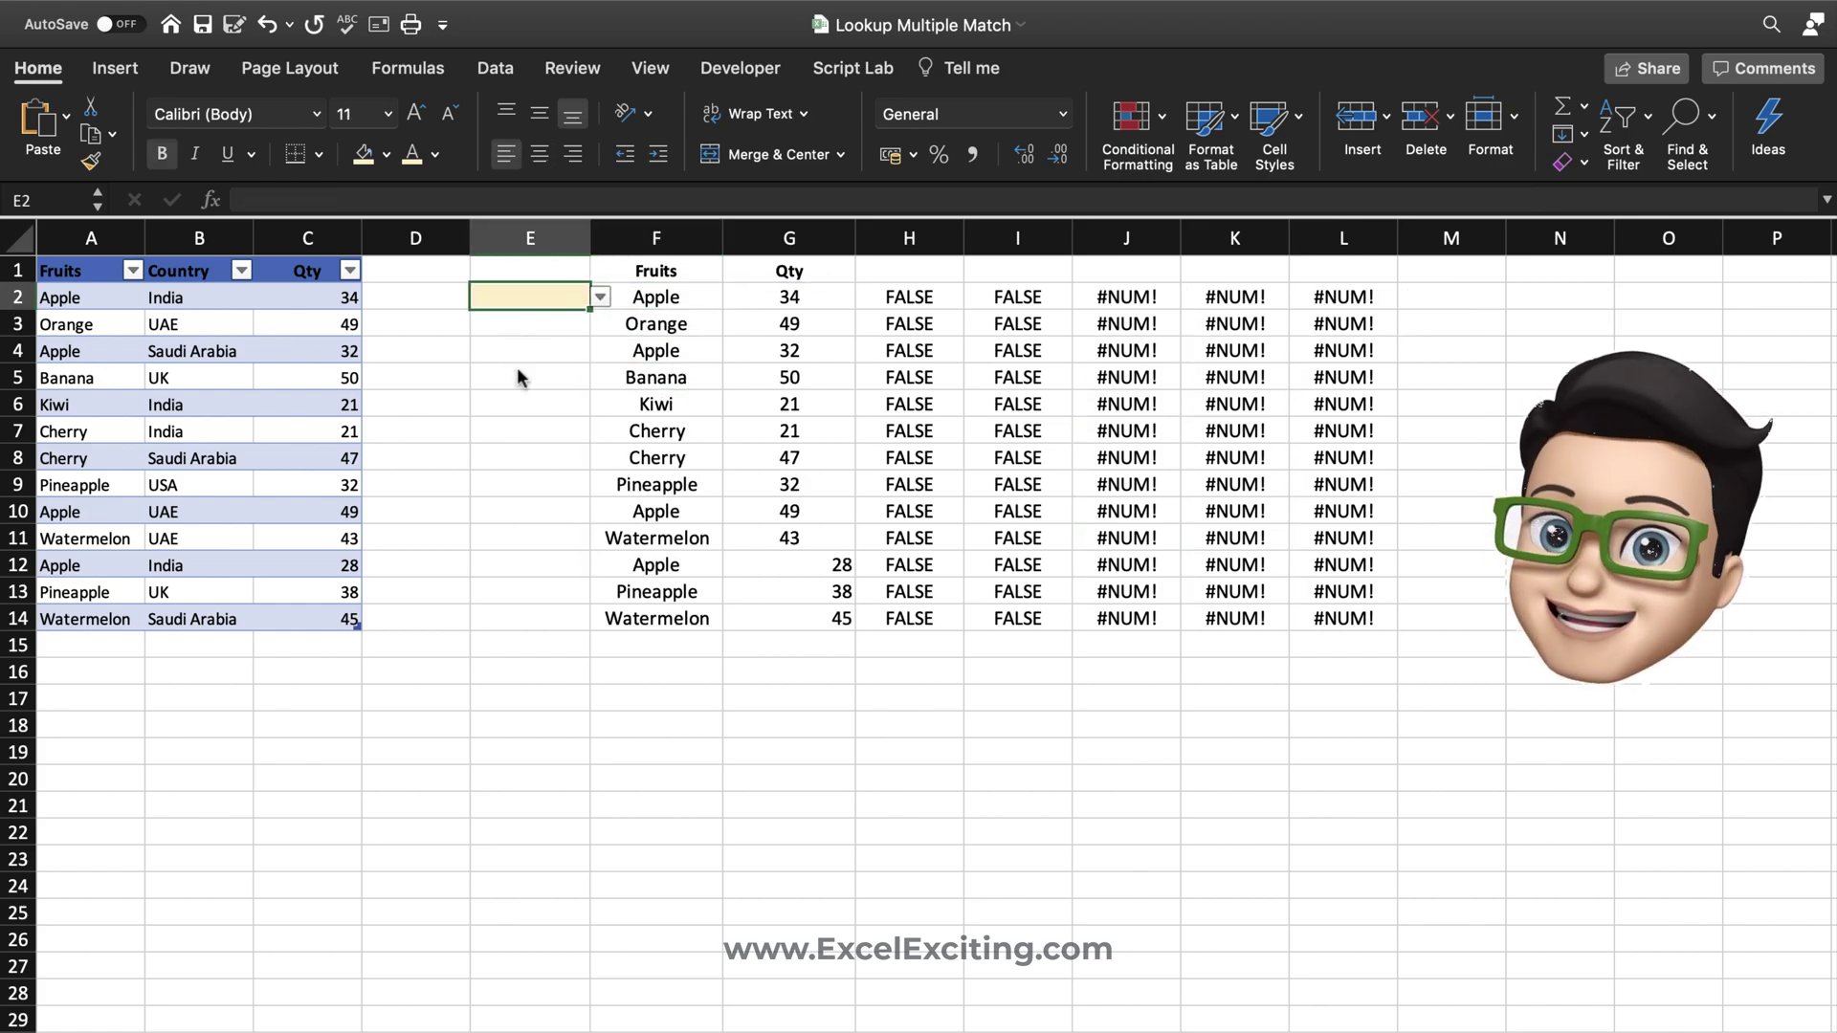
left_click(802, 278)
left_click(795, 241)
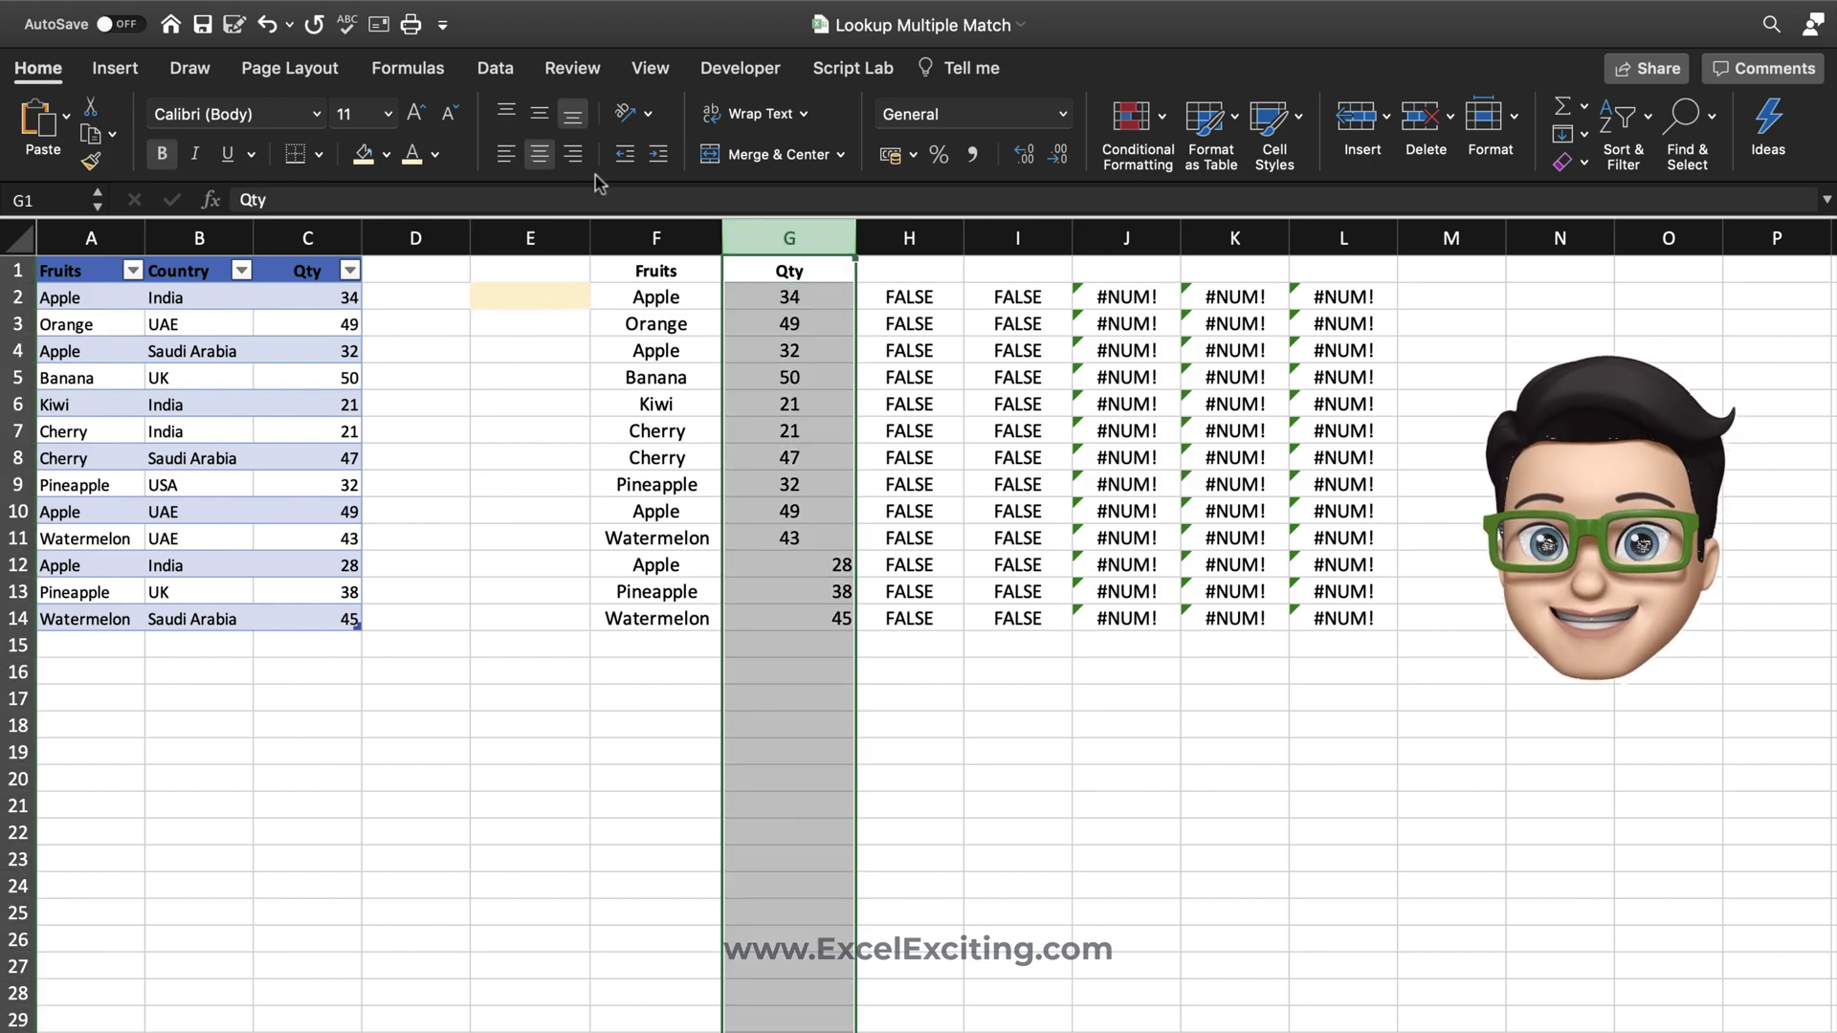
left_click(541, 162)
left_click(627, 373)
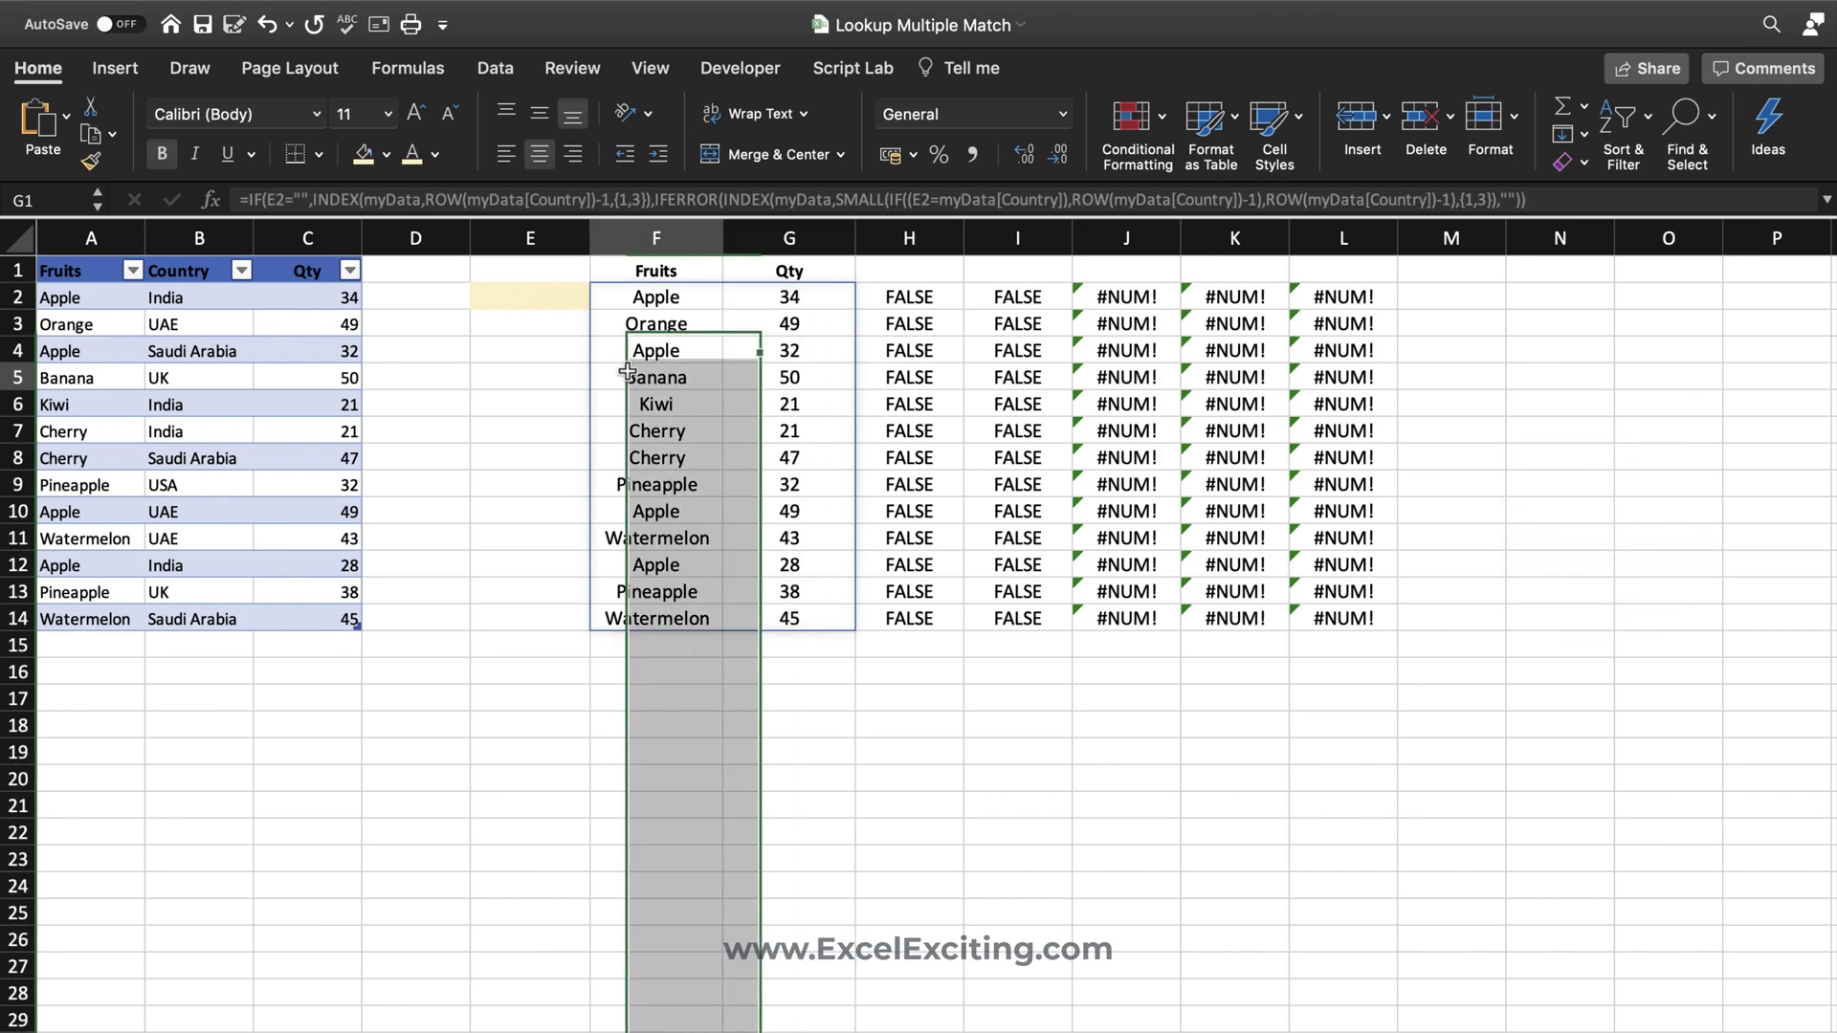
- Test the E2 list with UAE, India, UAE and UK, then leave E2 blank
left_click(534, 292)
left_click(599, 296)
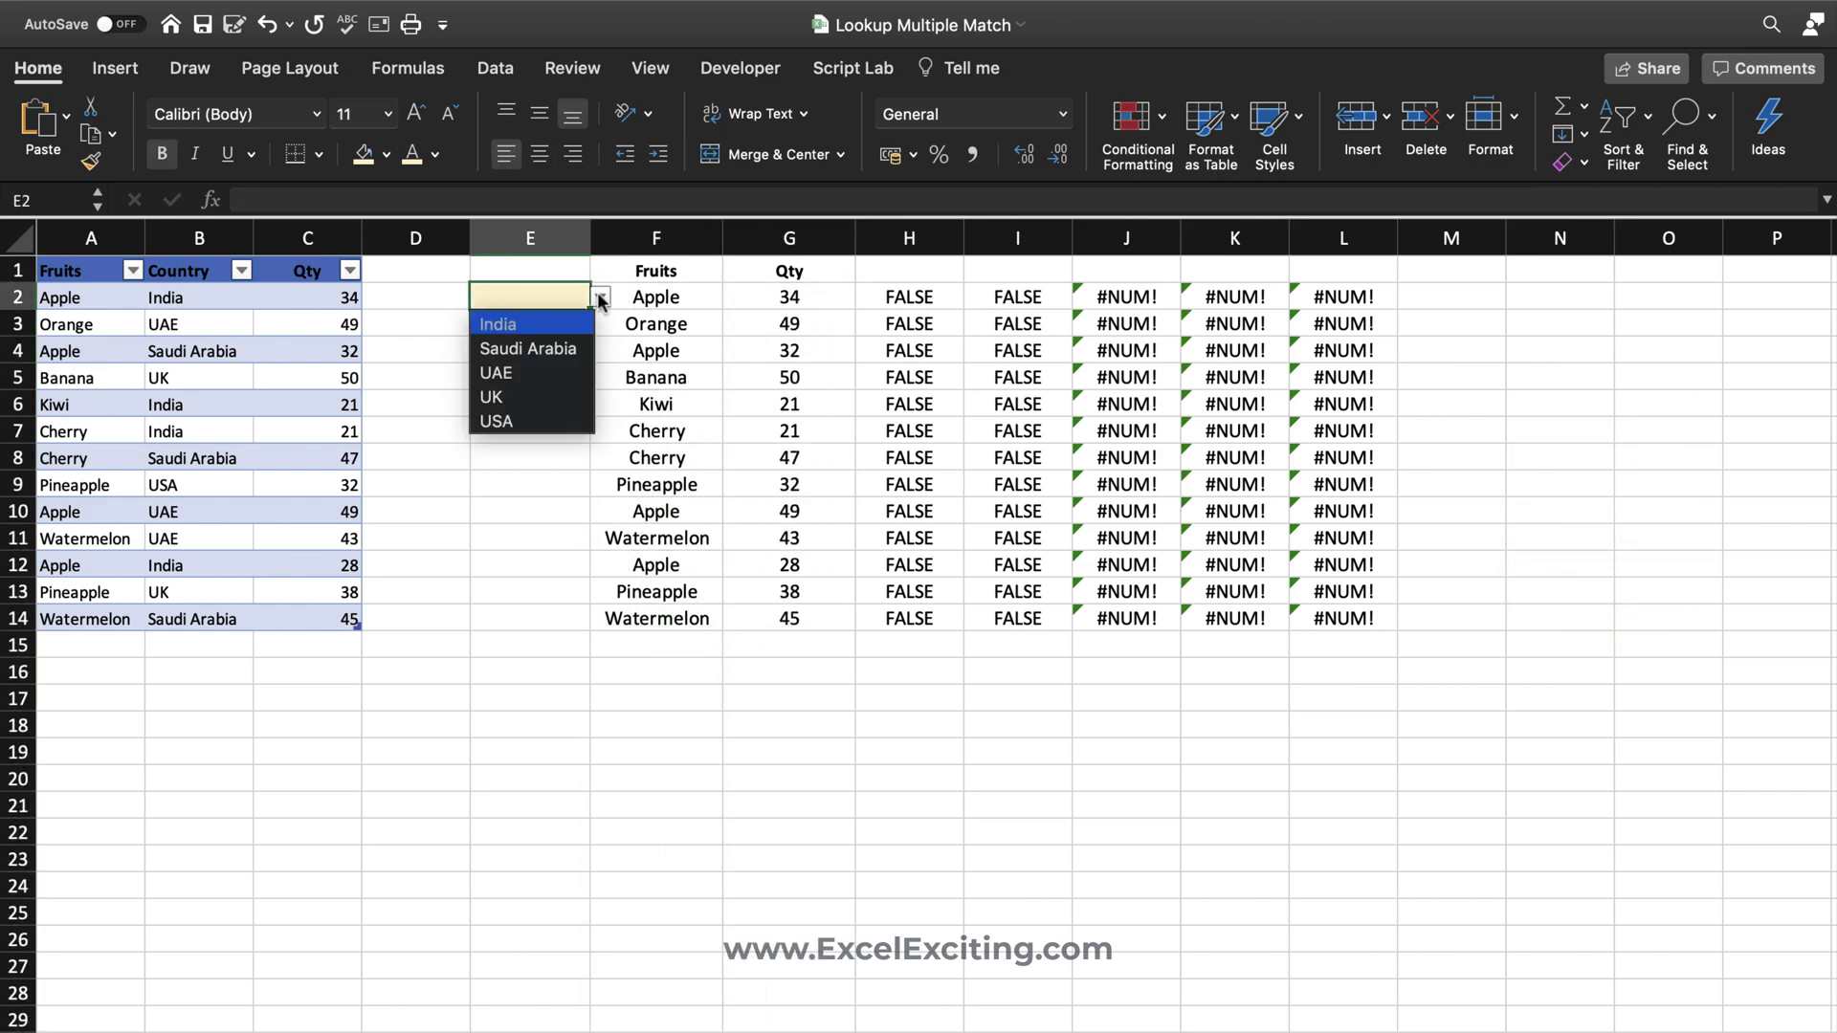
left_click(535, 373)
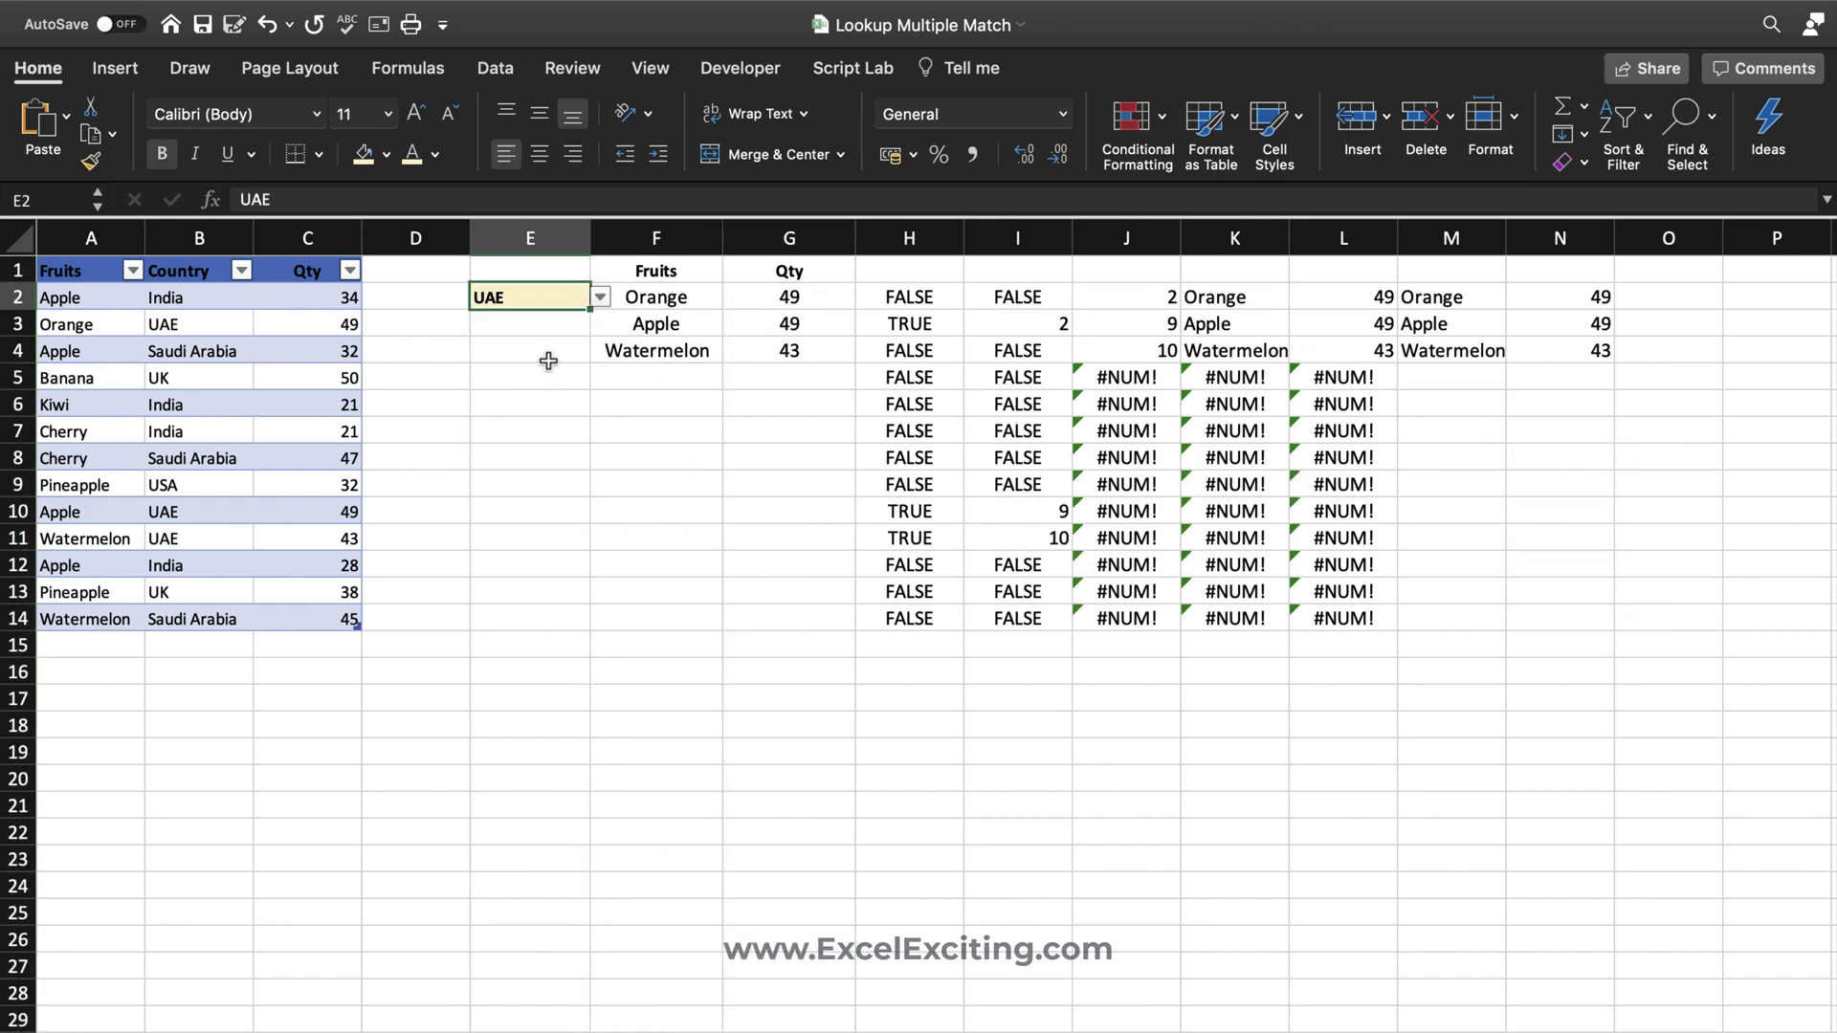
left_click(600, 297)
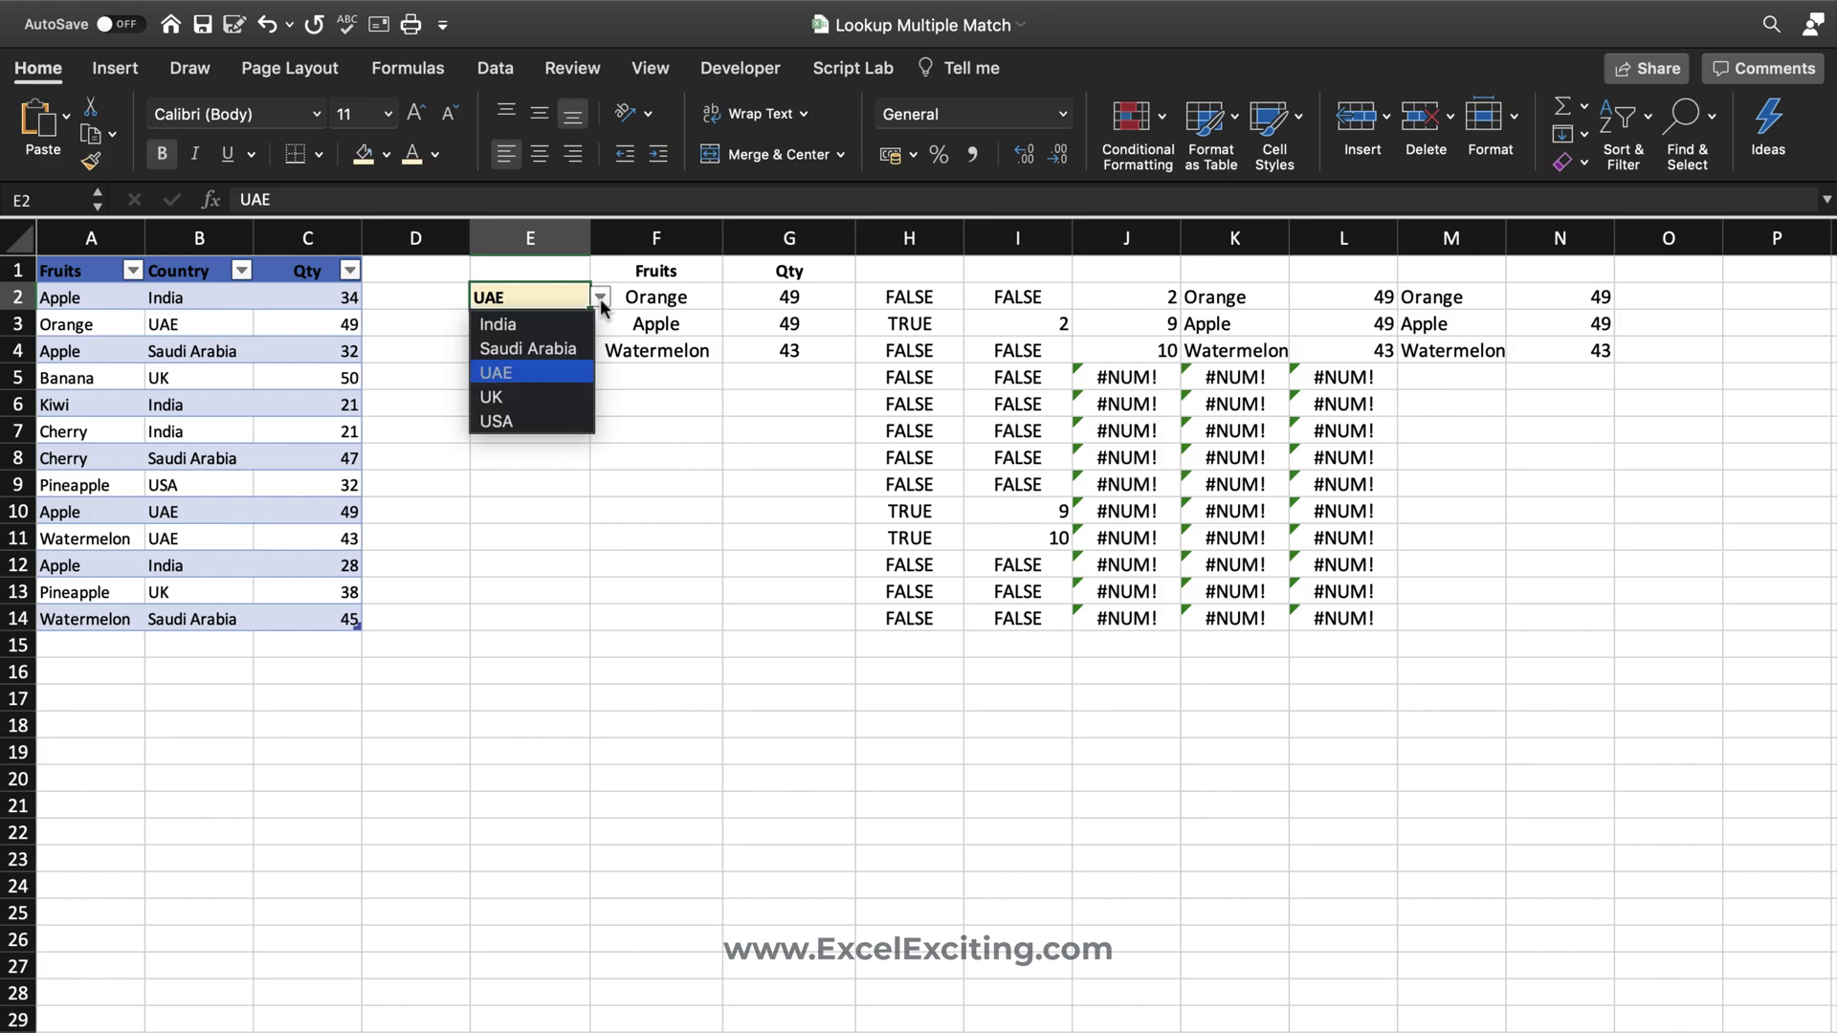
left_click(557, 327)
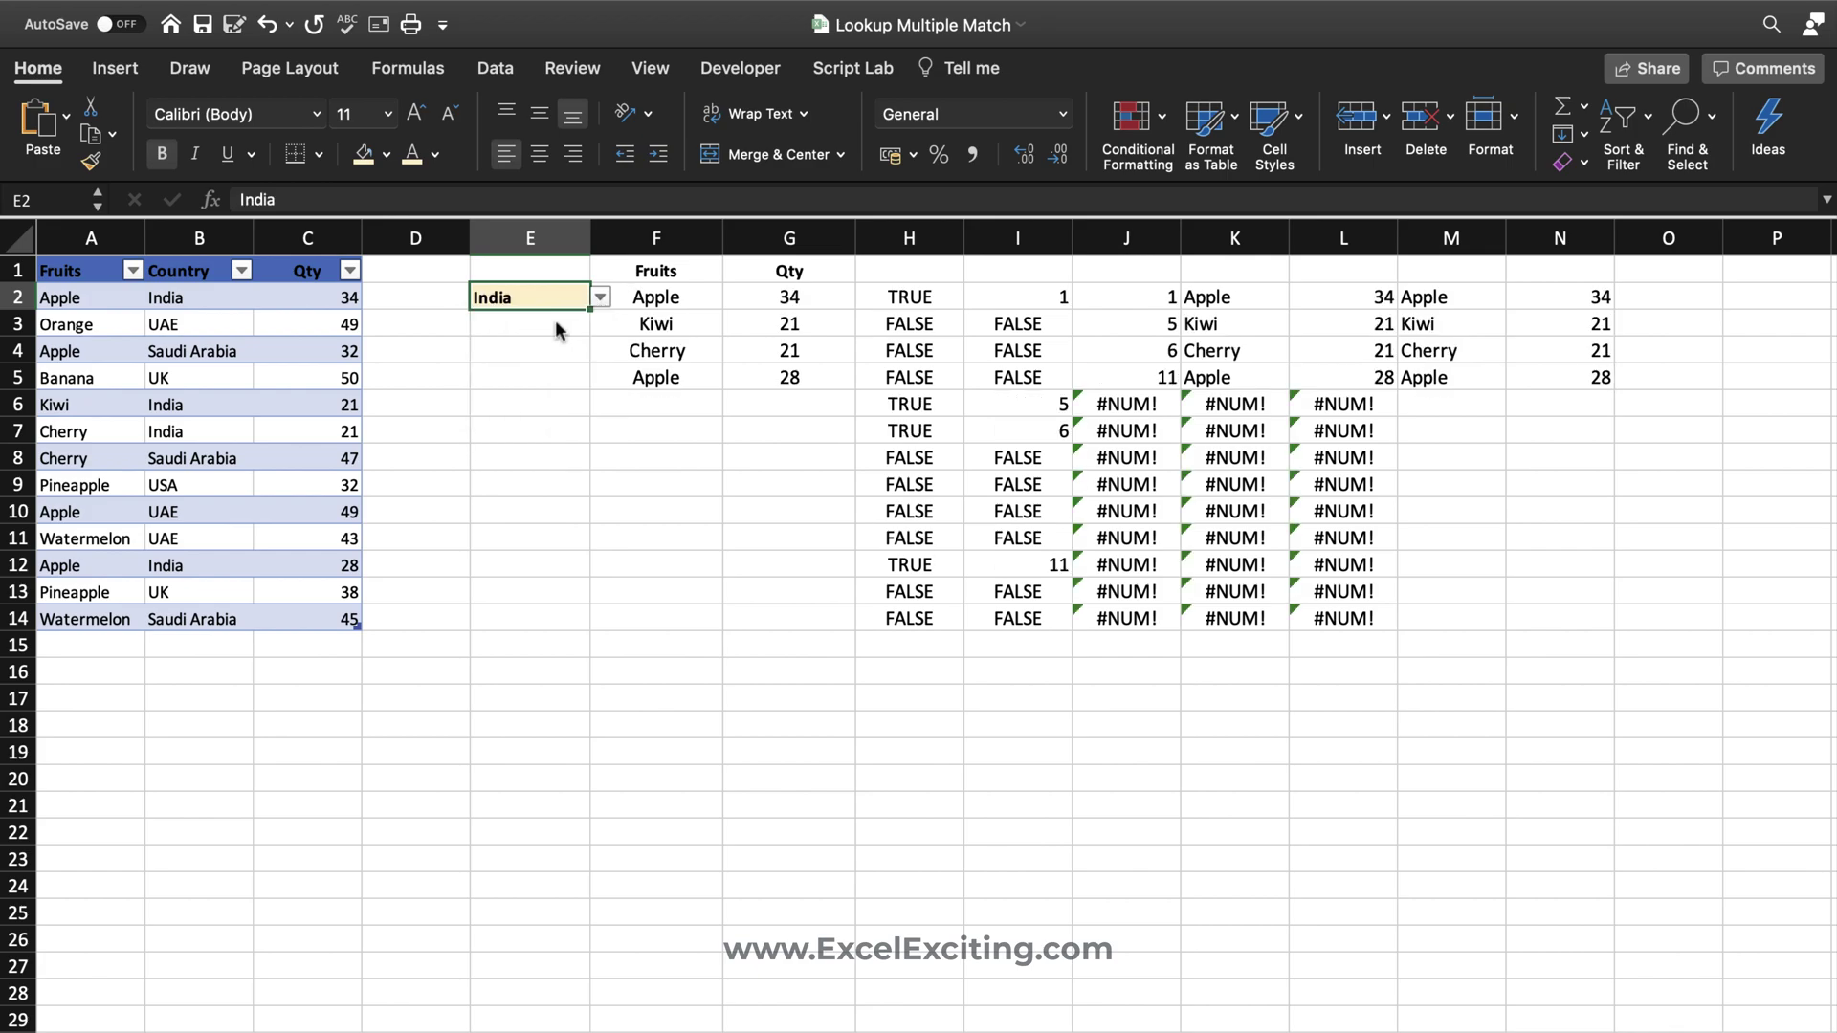
left_click(599, 299)
left_click(559, 373)
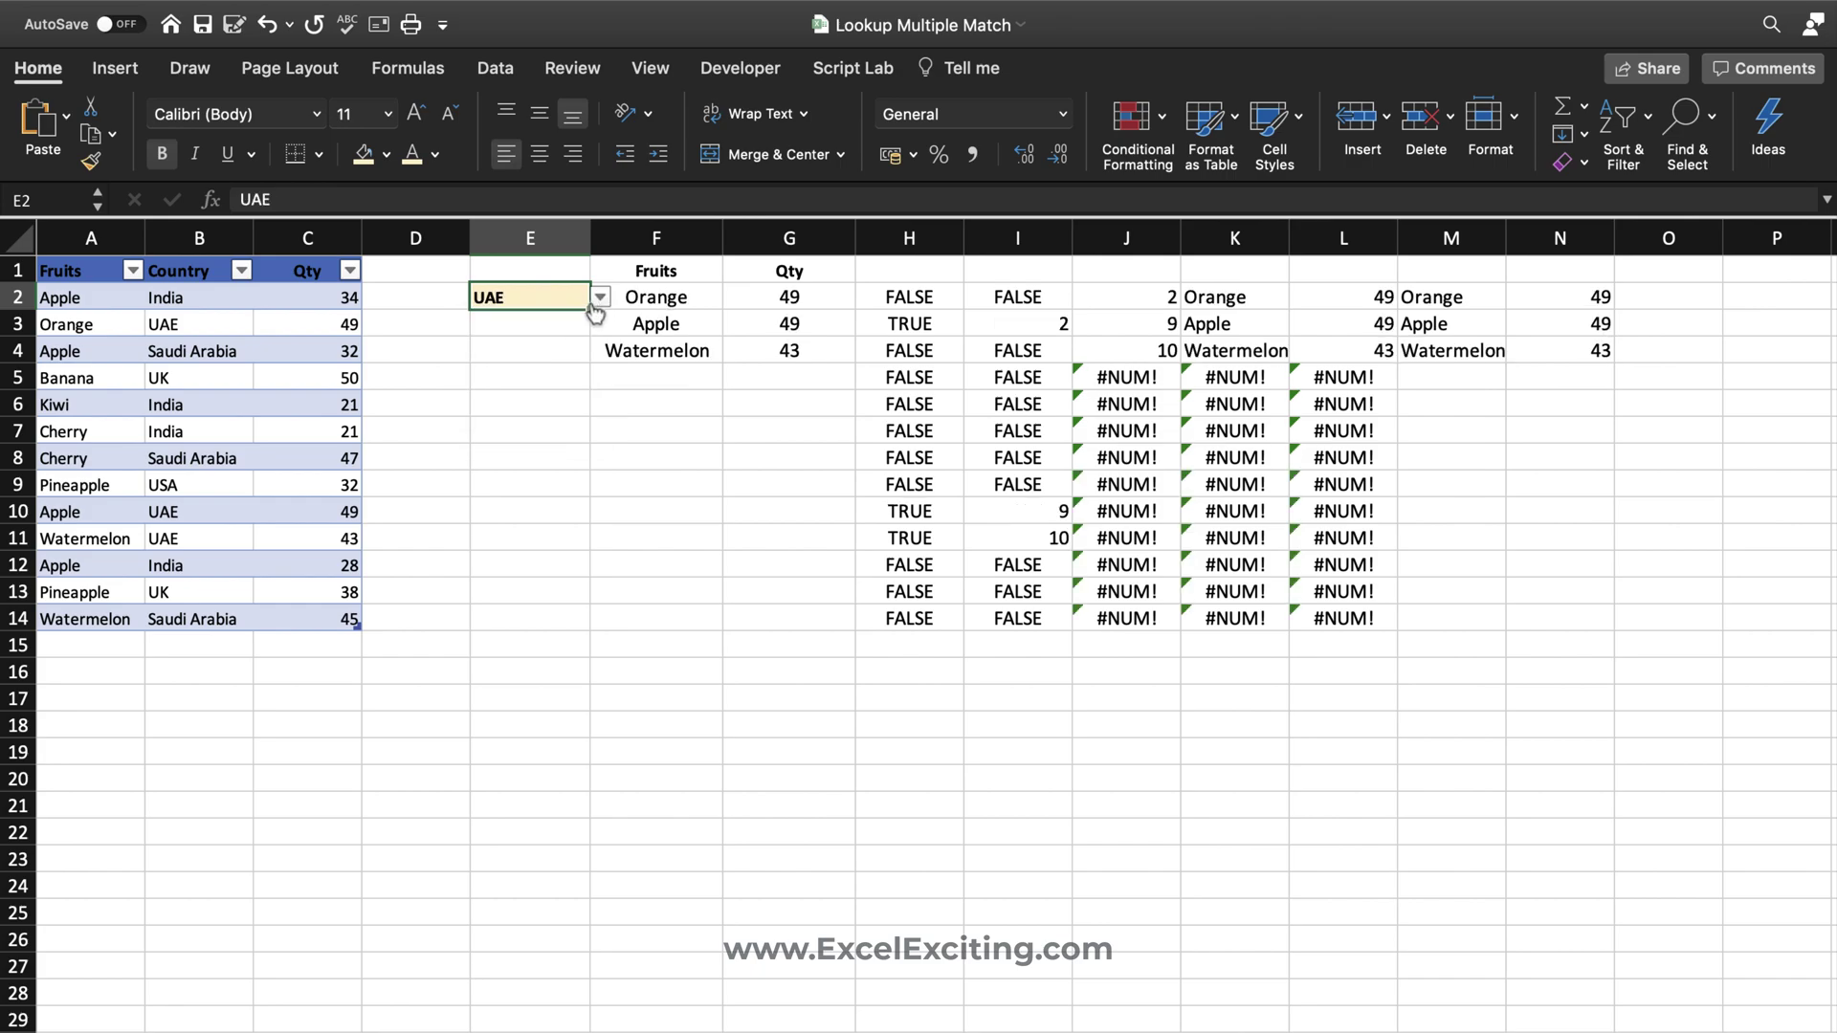
left_click(600, 297)
left_click(531, 399)
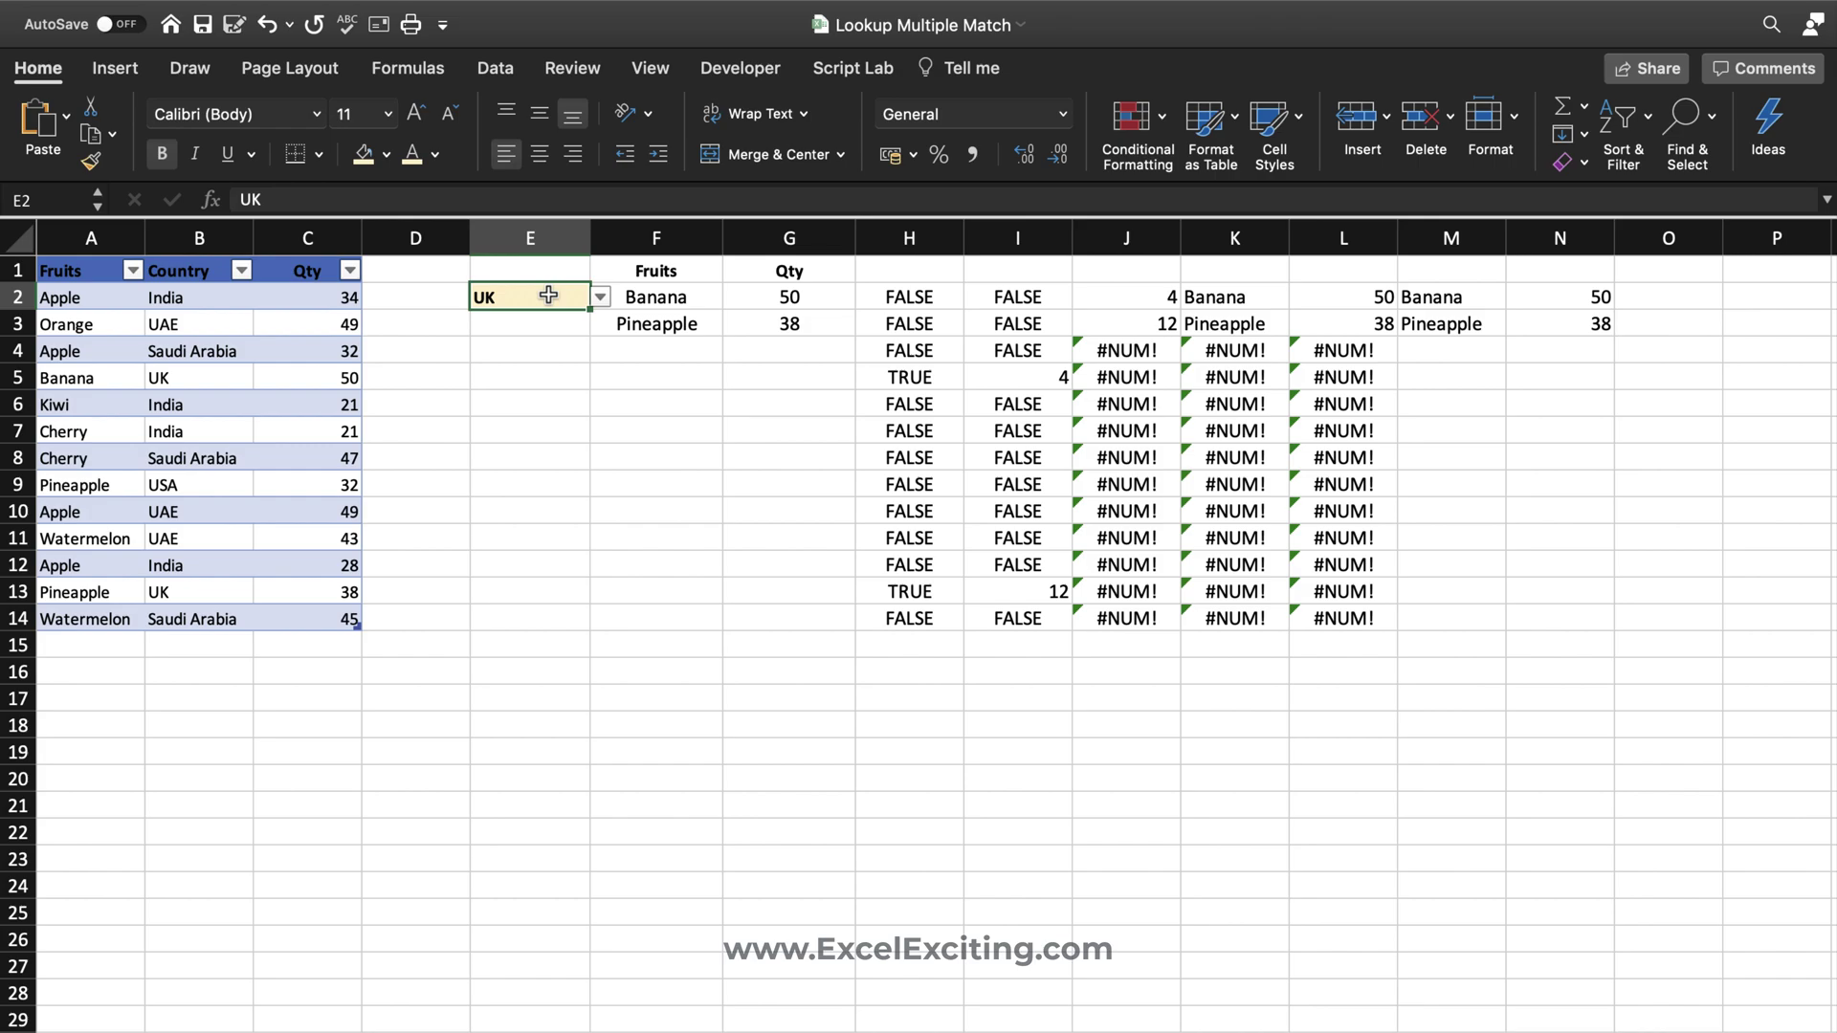
key("Delete")
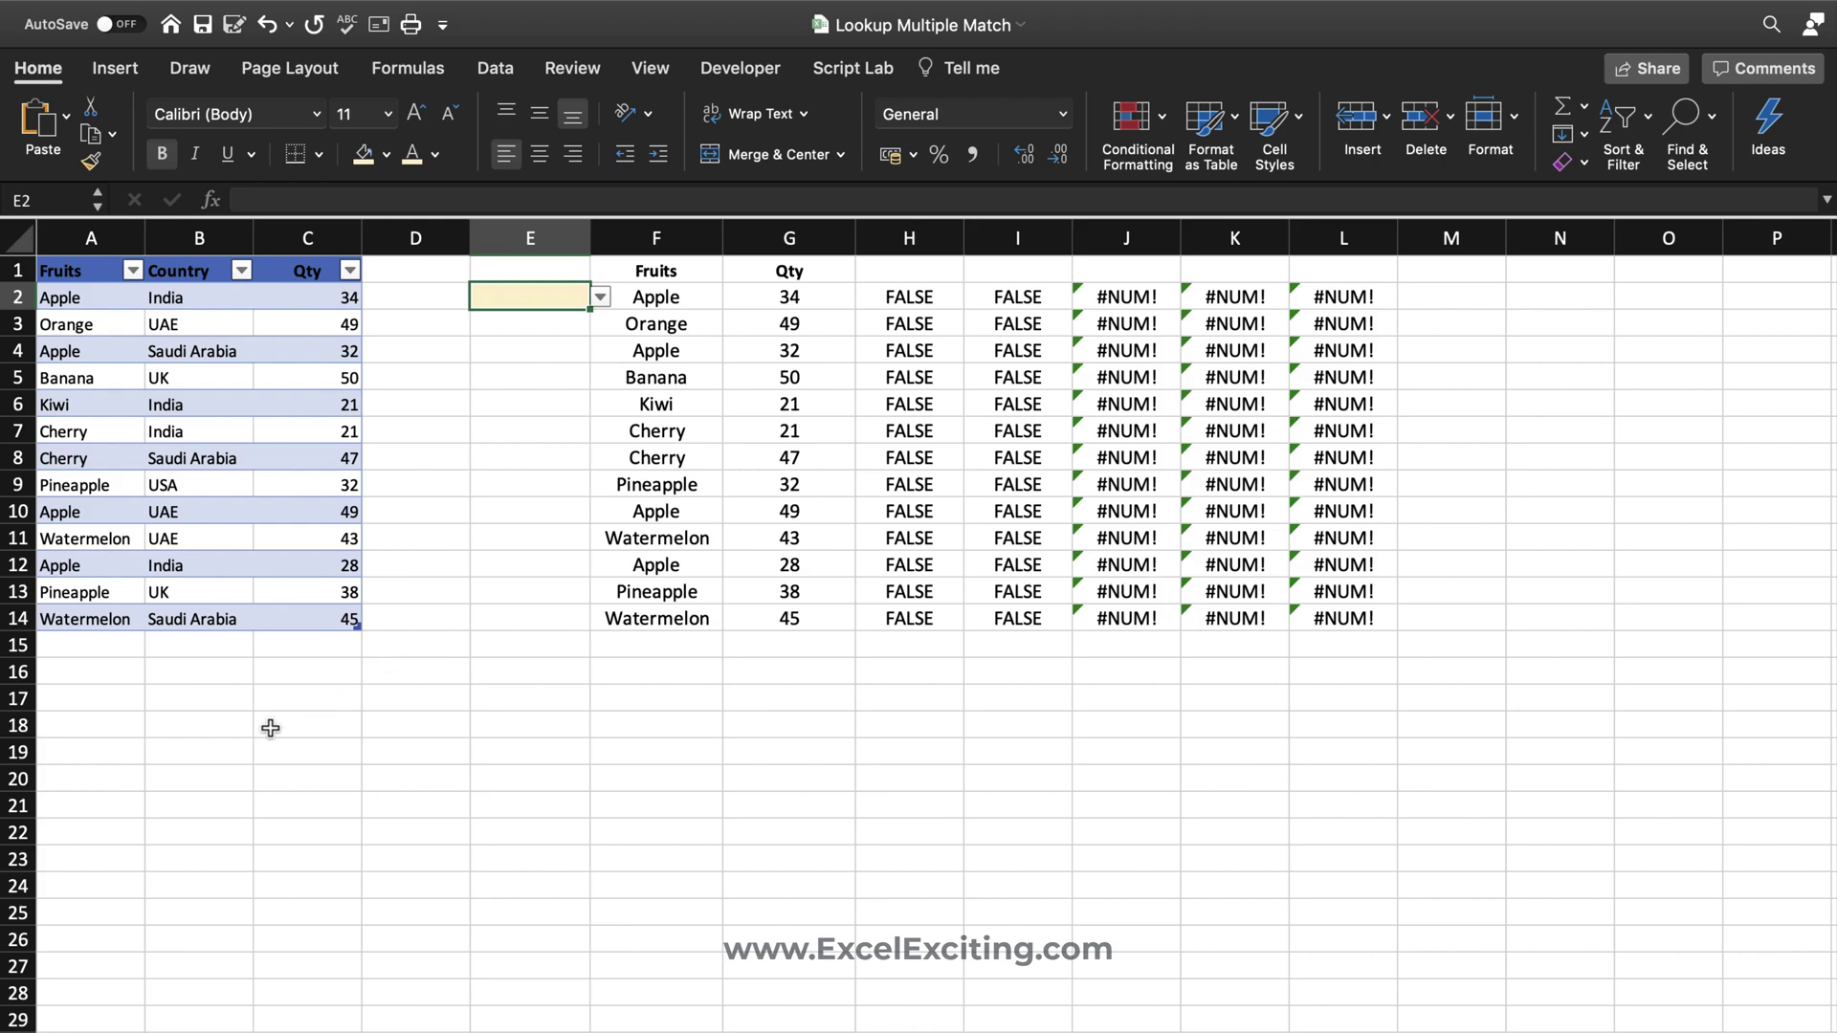
- Copy the records in A33:C35 and paste them into rows 12–14 at A12
left_click(335, 517)
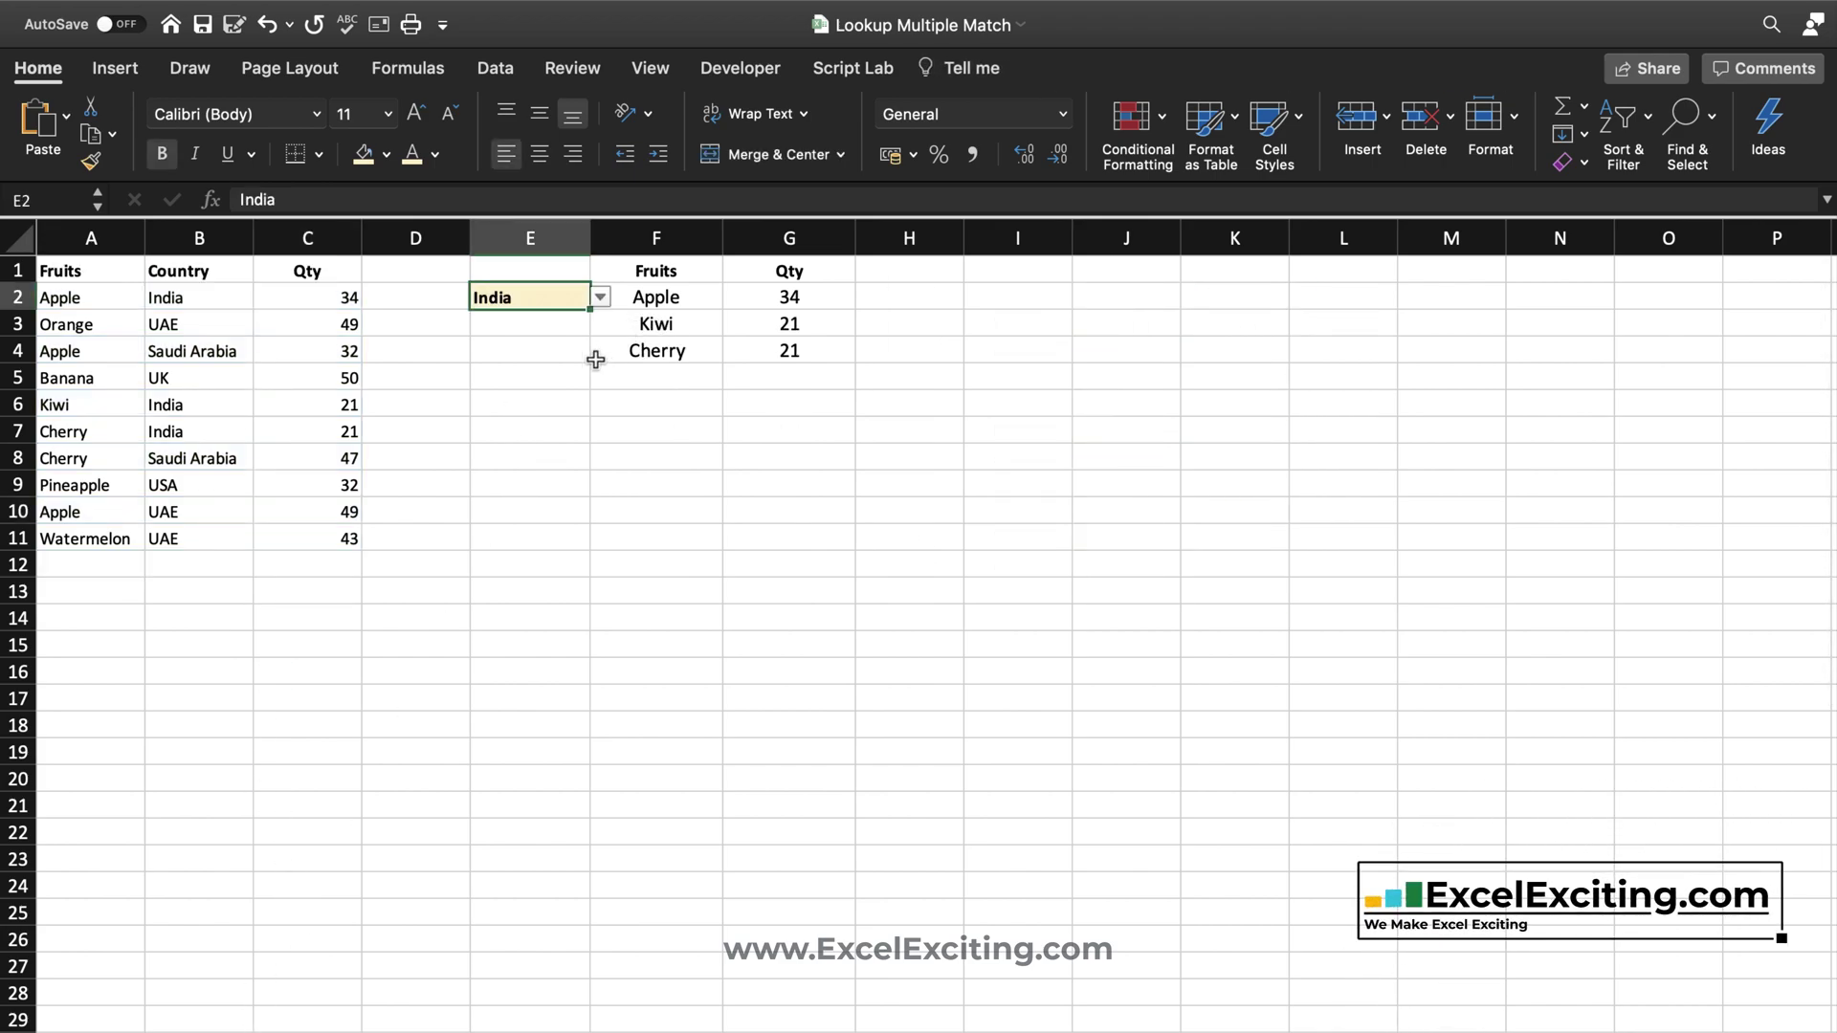
left_click(678, 295)
left_click(540, 296)
scroll(423, 522, "down", 5)
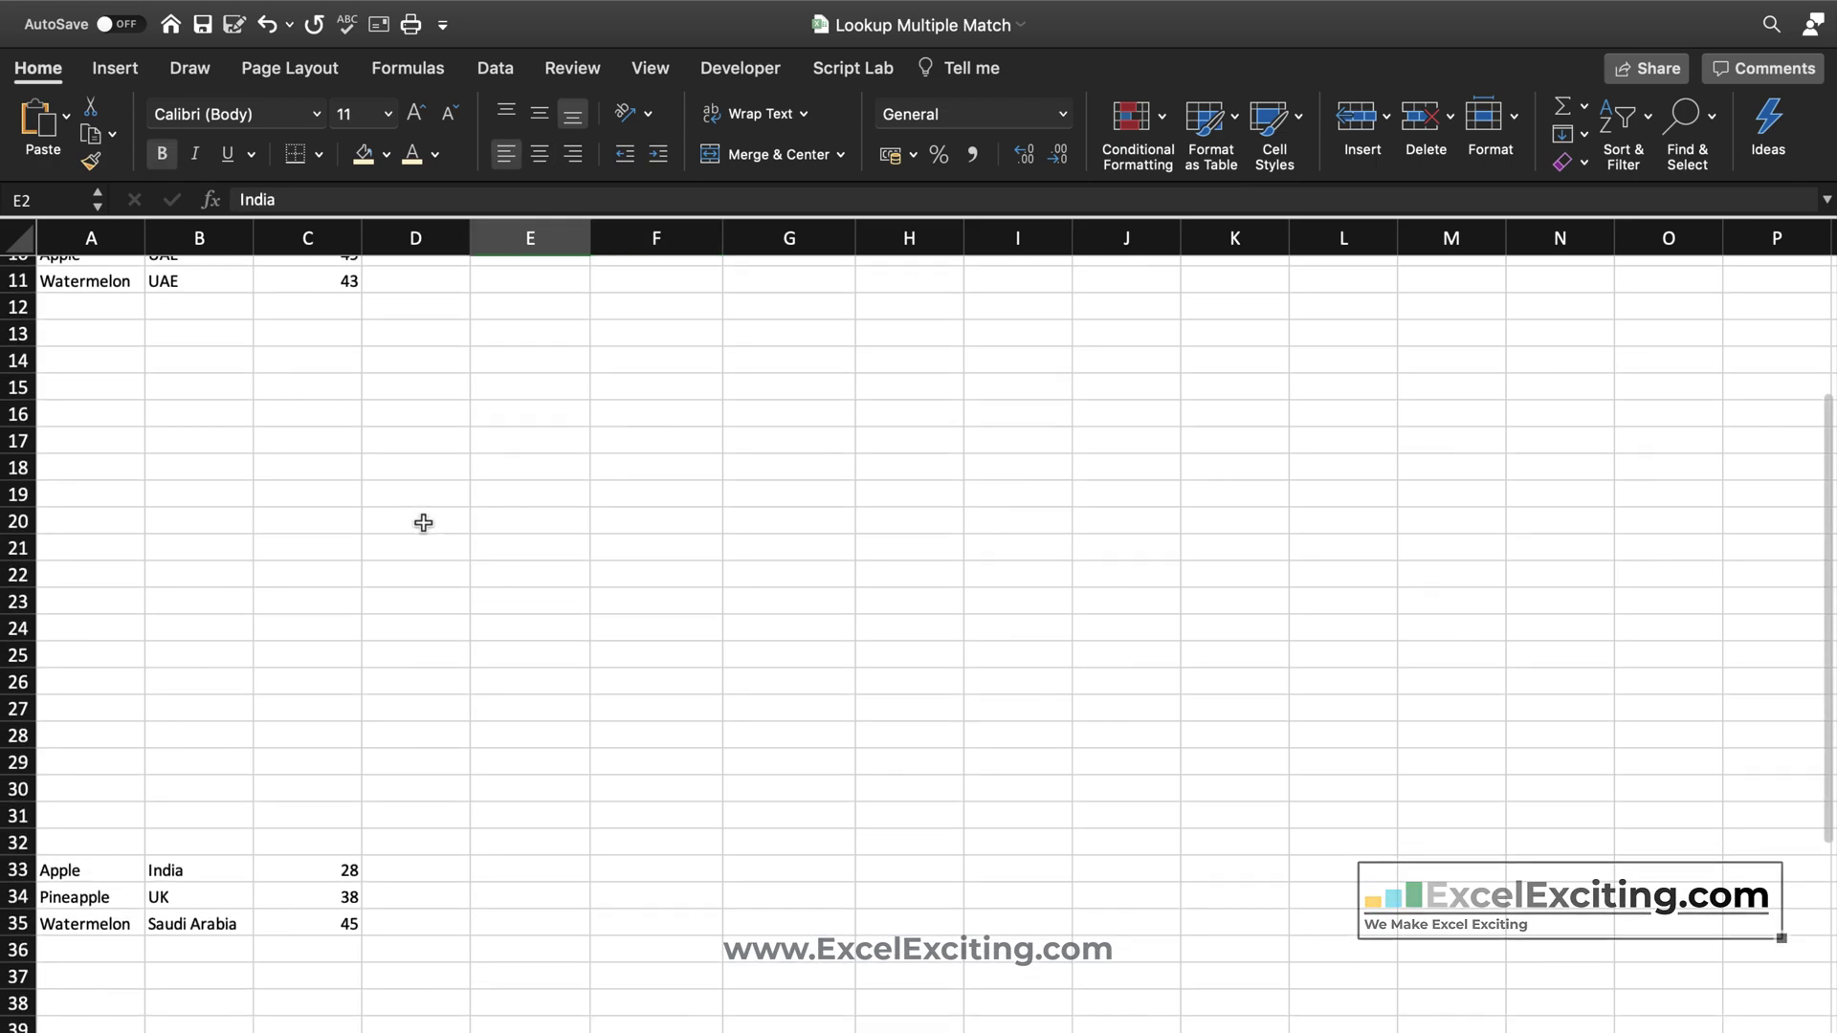
left_click_drag(109, 880, 295, 933)
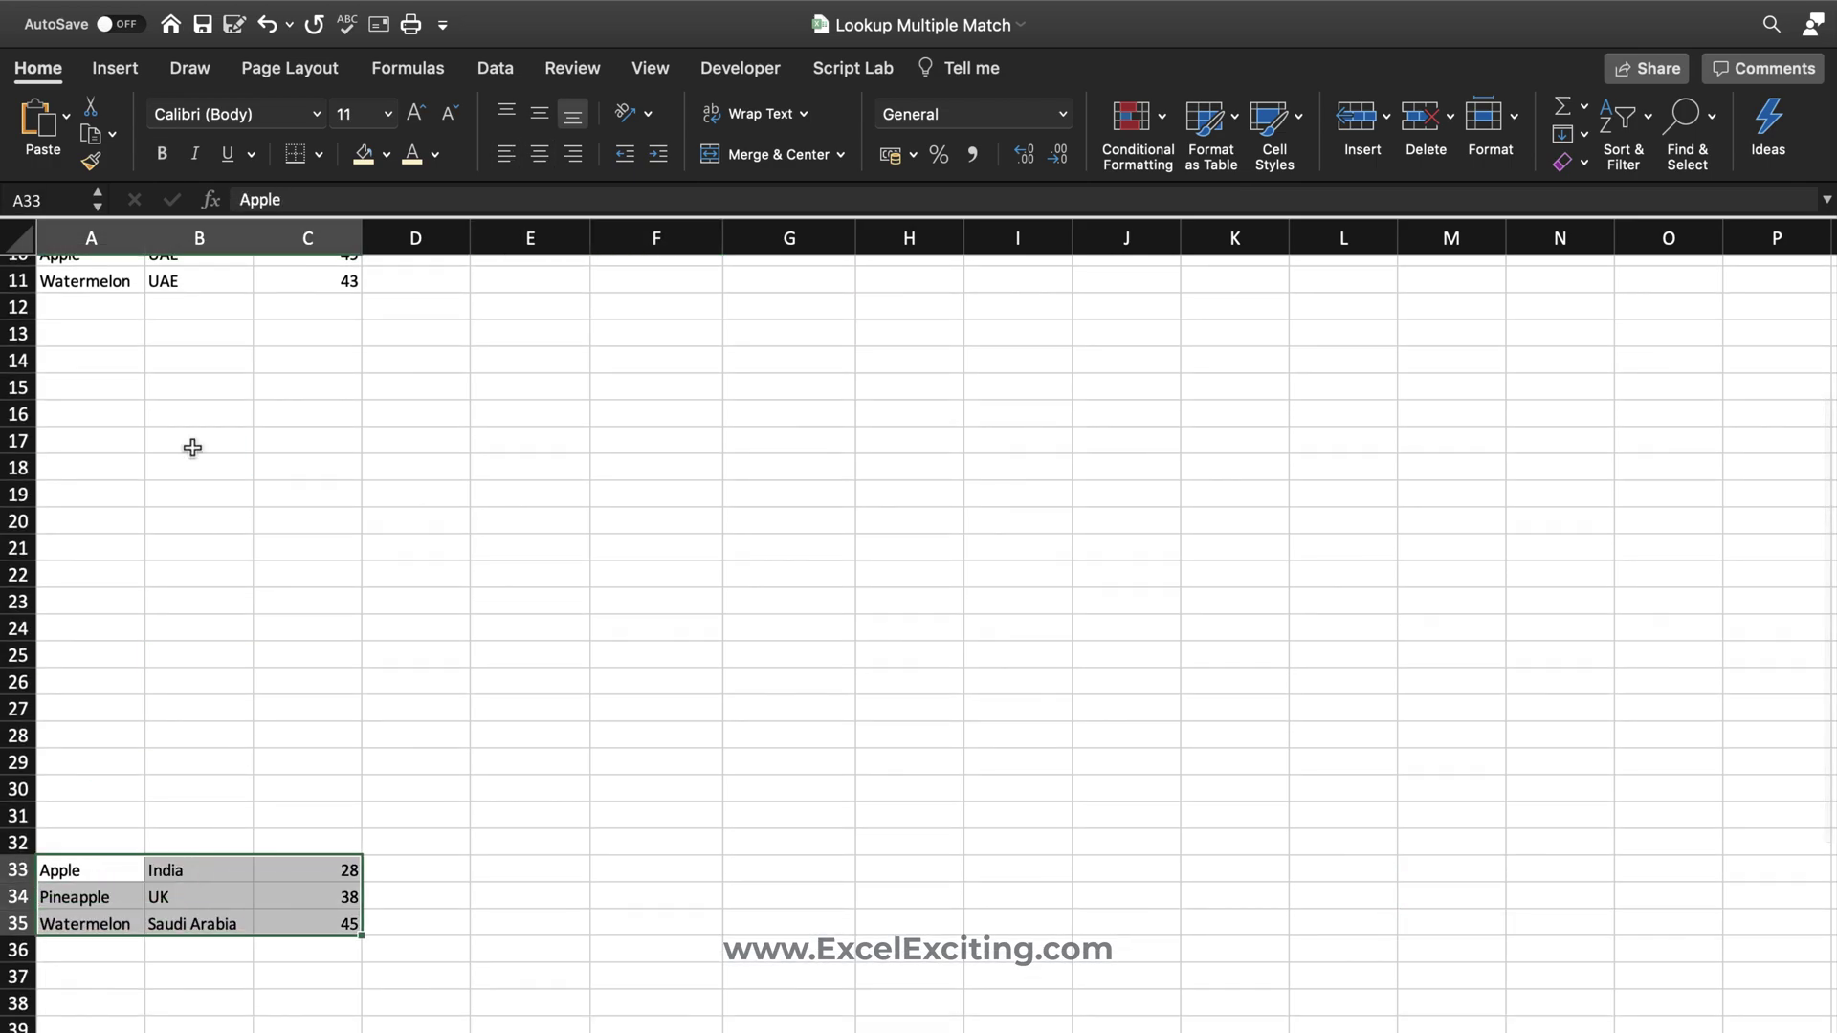
left_click(91, 134)
scroll(136, 319, "up", 2)
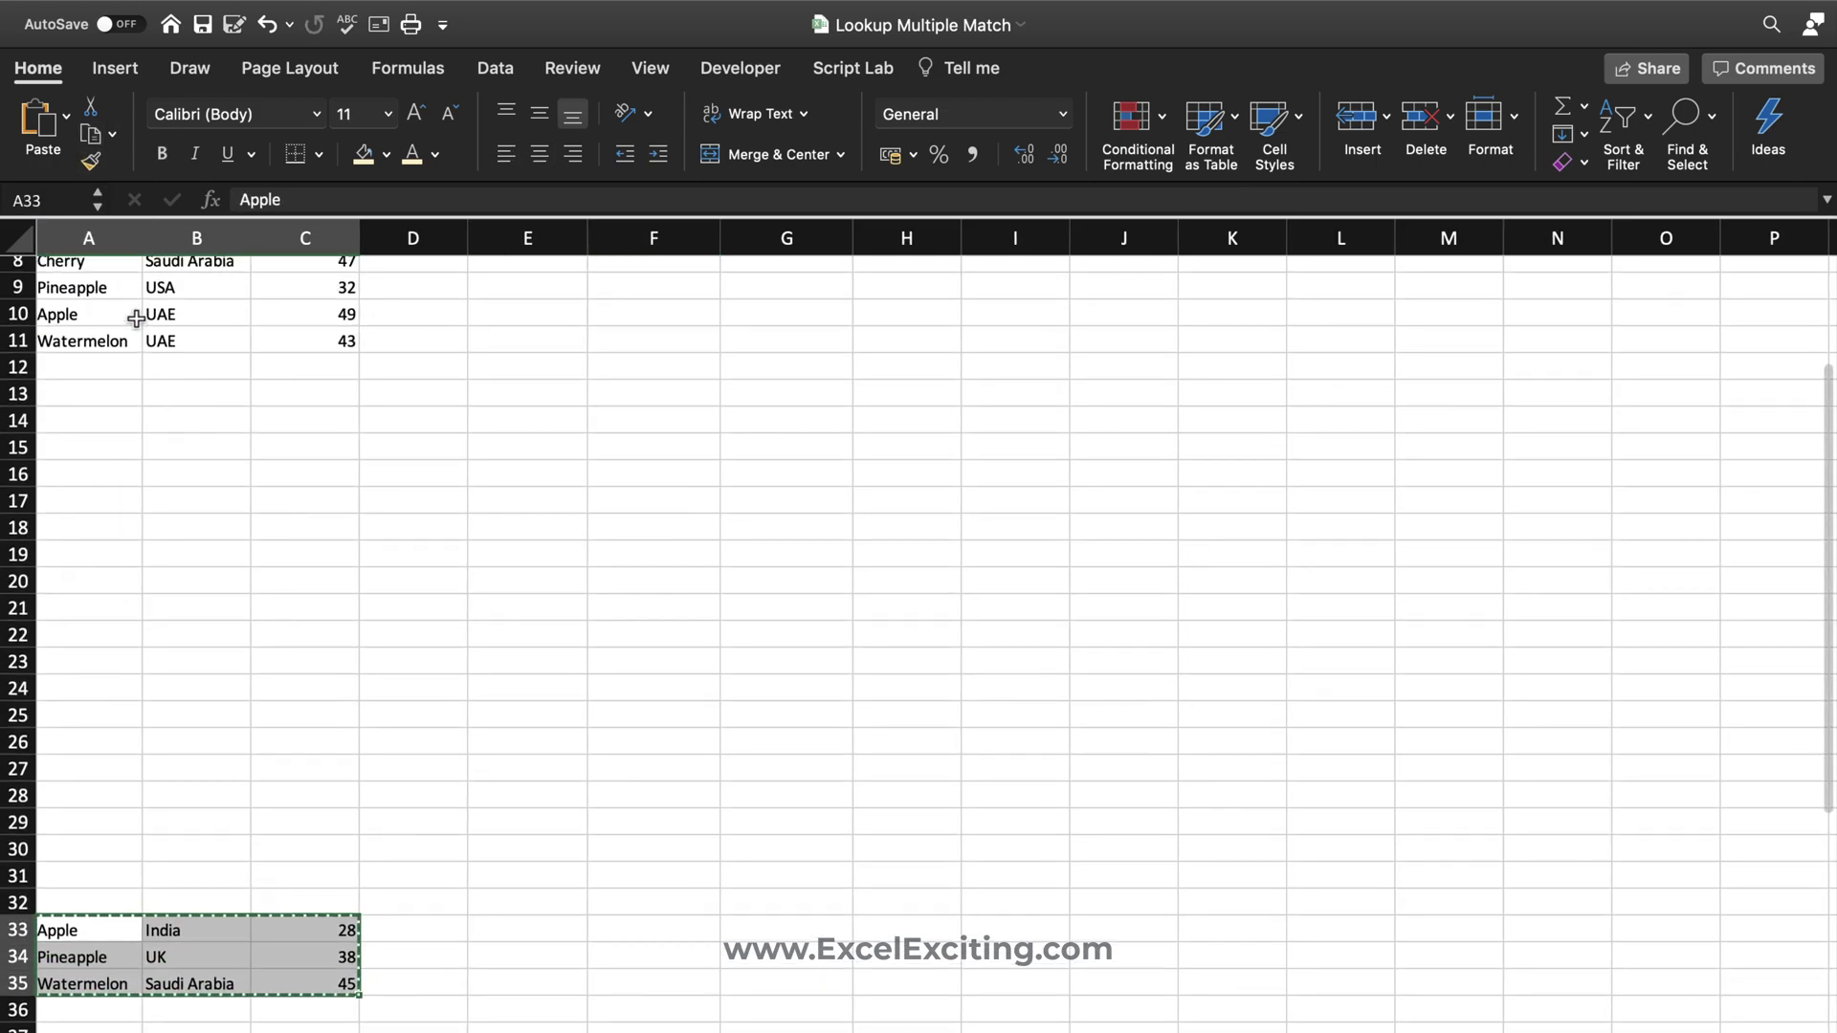
left_click(122, 370)
scroll(143, 316, "up", 4)
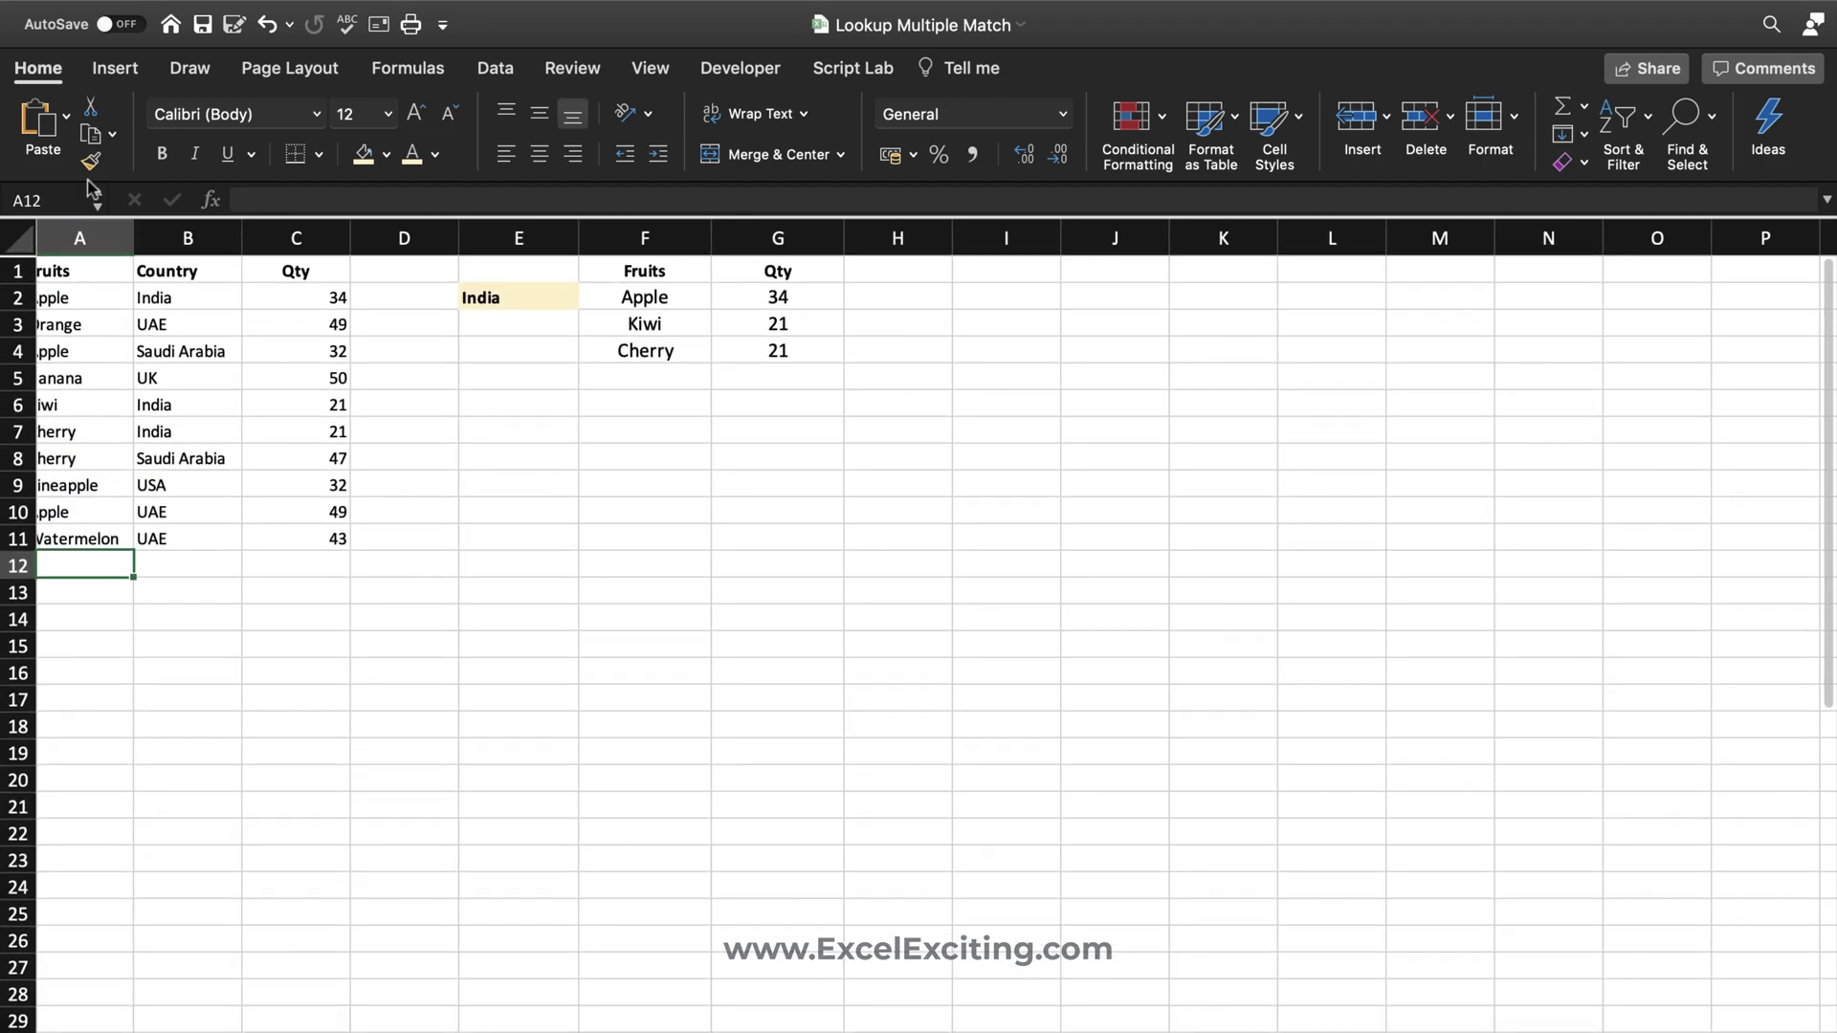
left_click(38, 122)
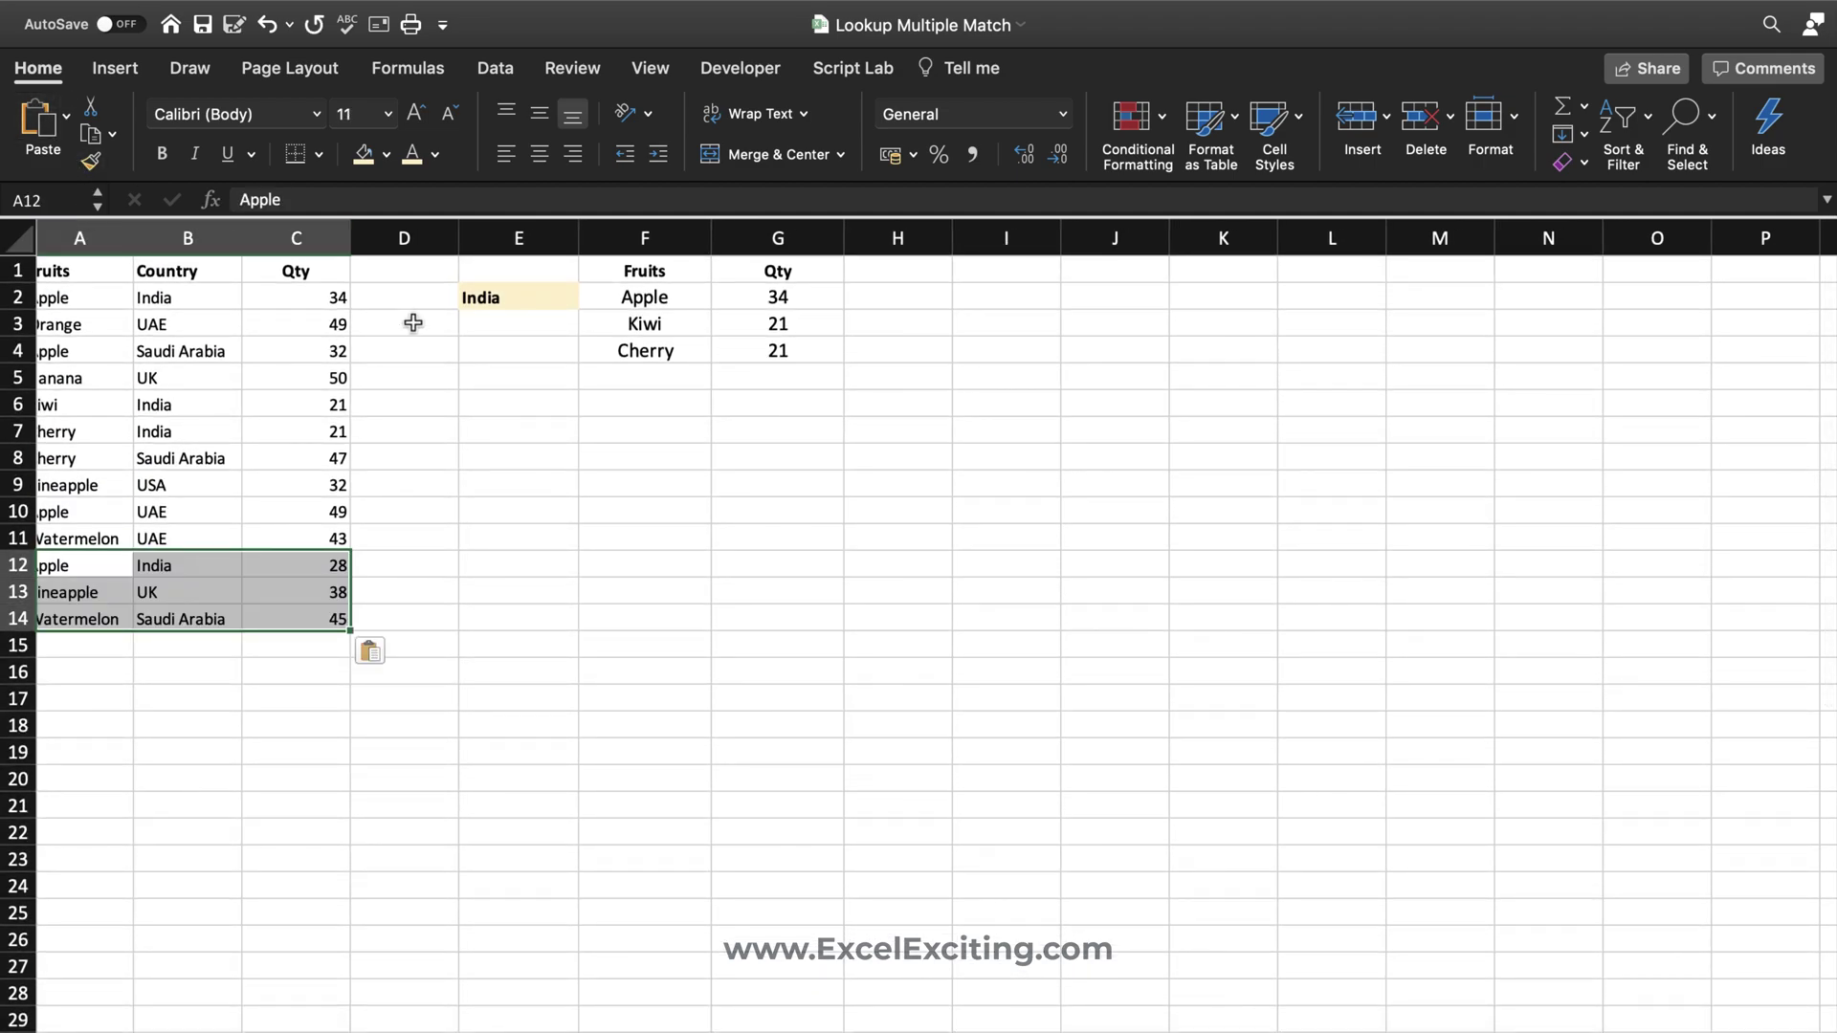
scroll(315, 463, "left", 1)
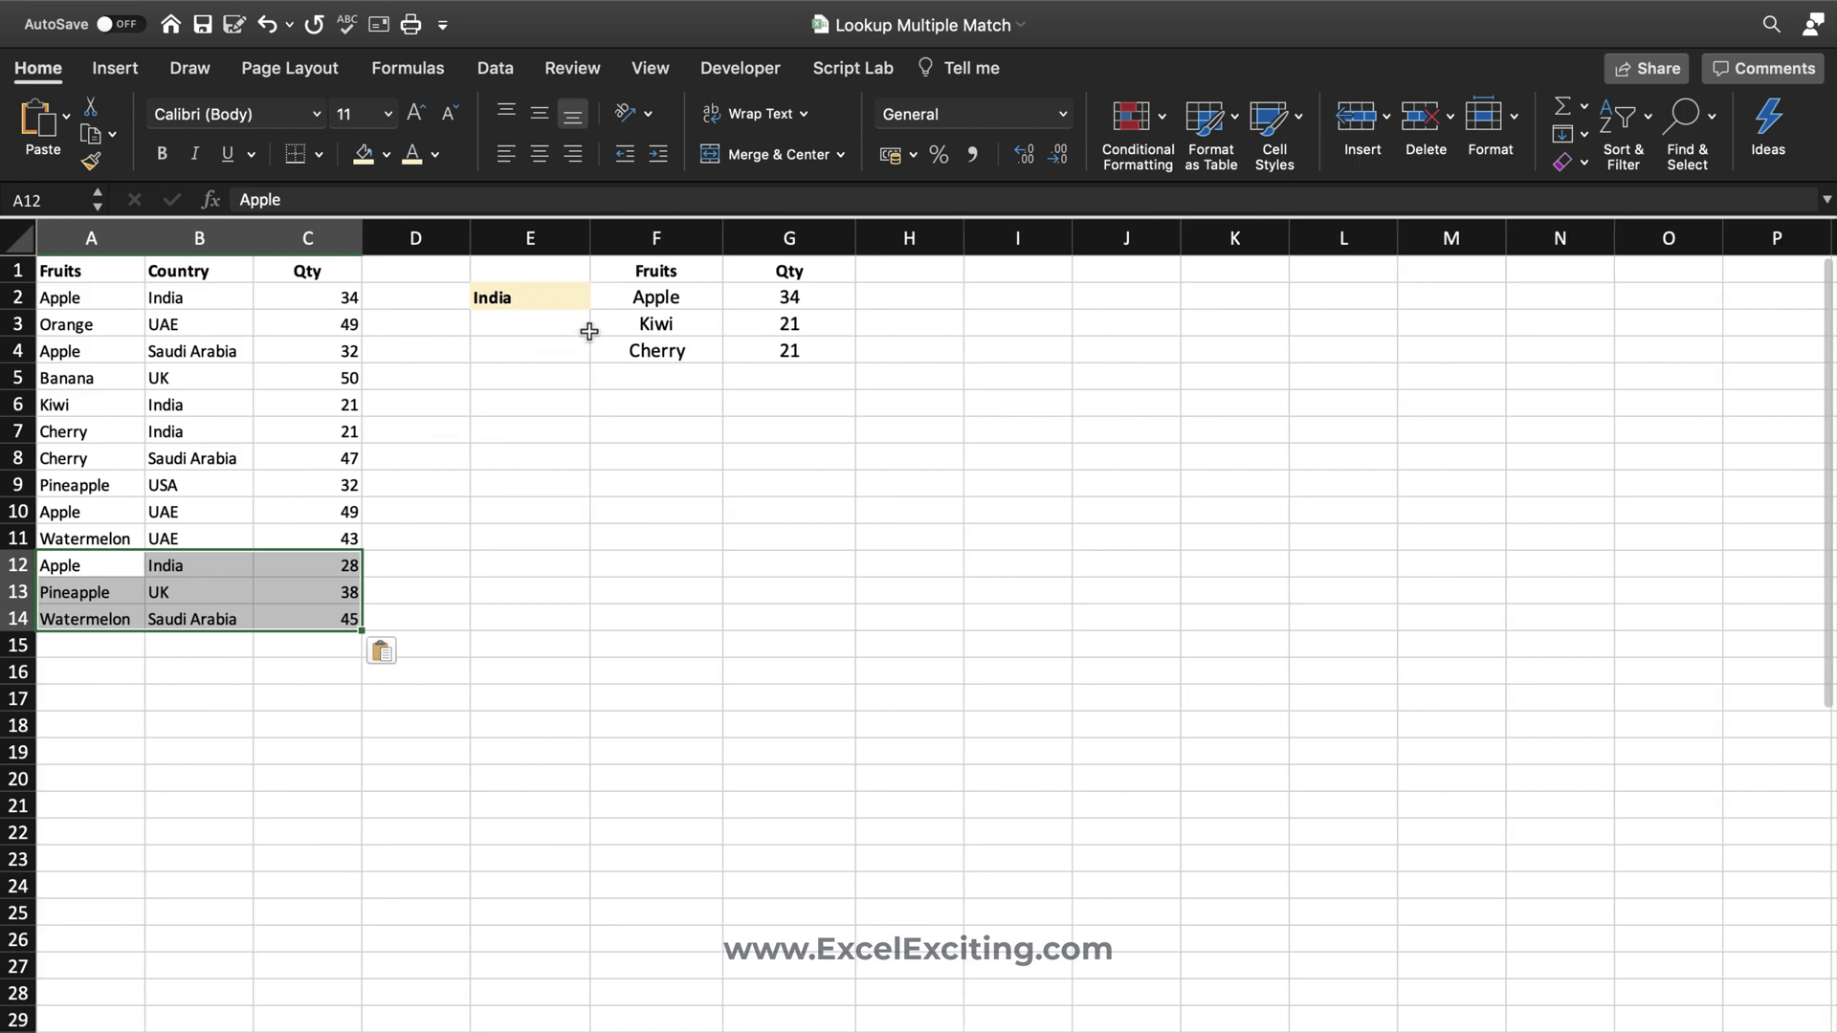
- Choose UK, then Saudi Arabia, as the E2 country
left_click(578, 302)
left_click(600, 299)
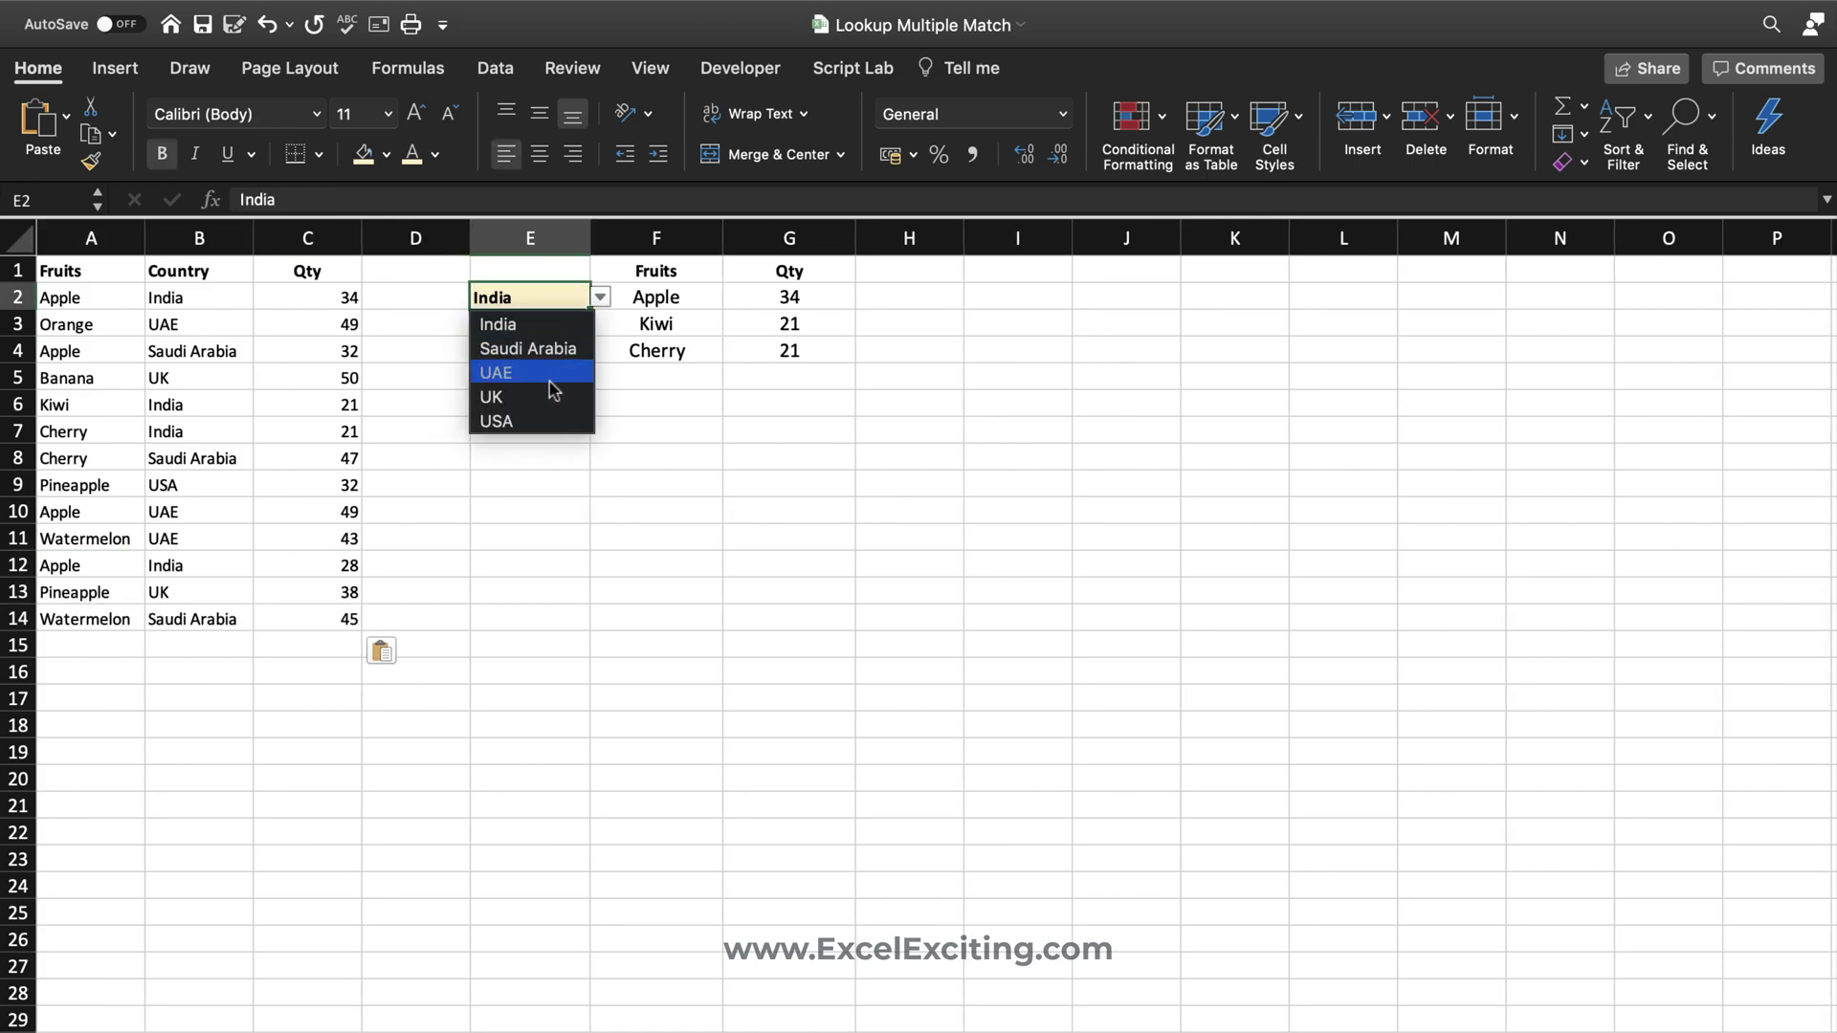
left_click(550, 397)
left_click(593, 301)
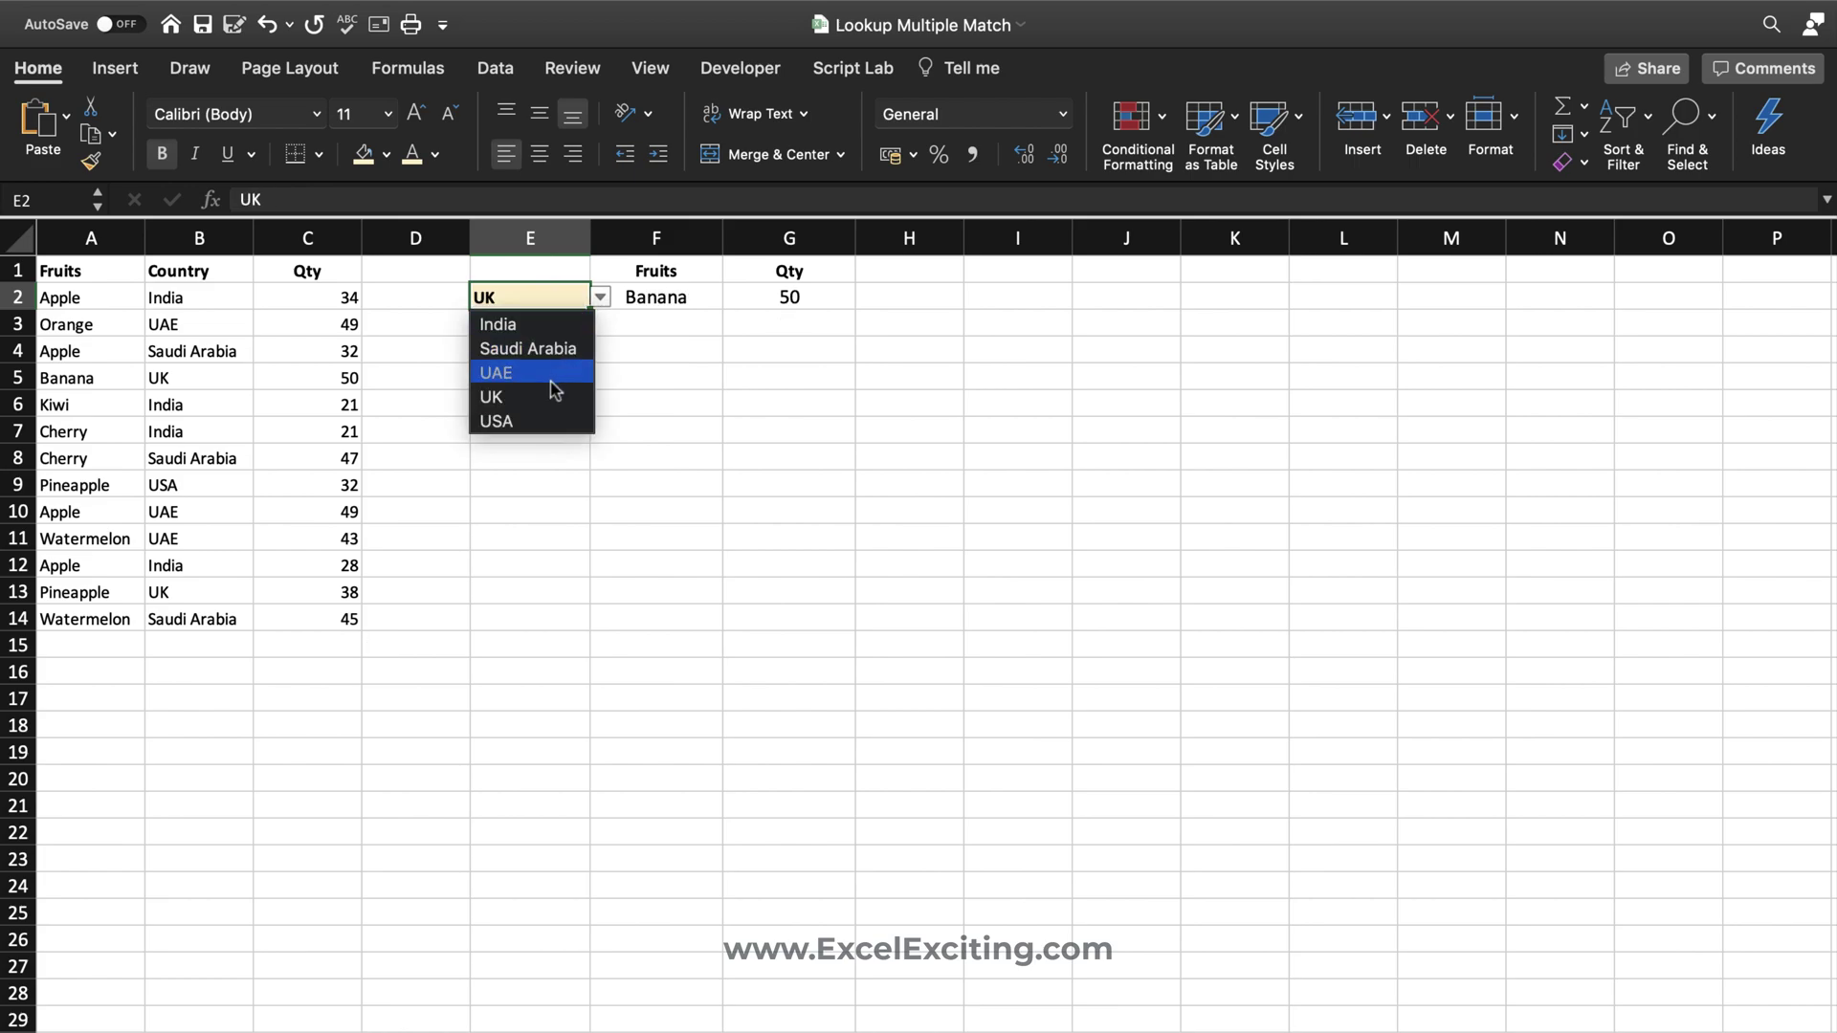
left_click(567, 352)
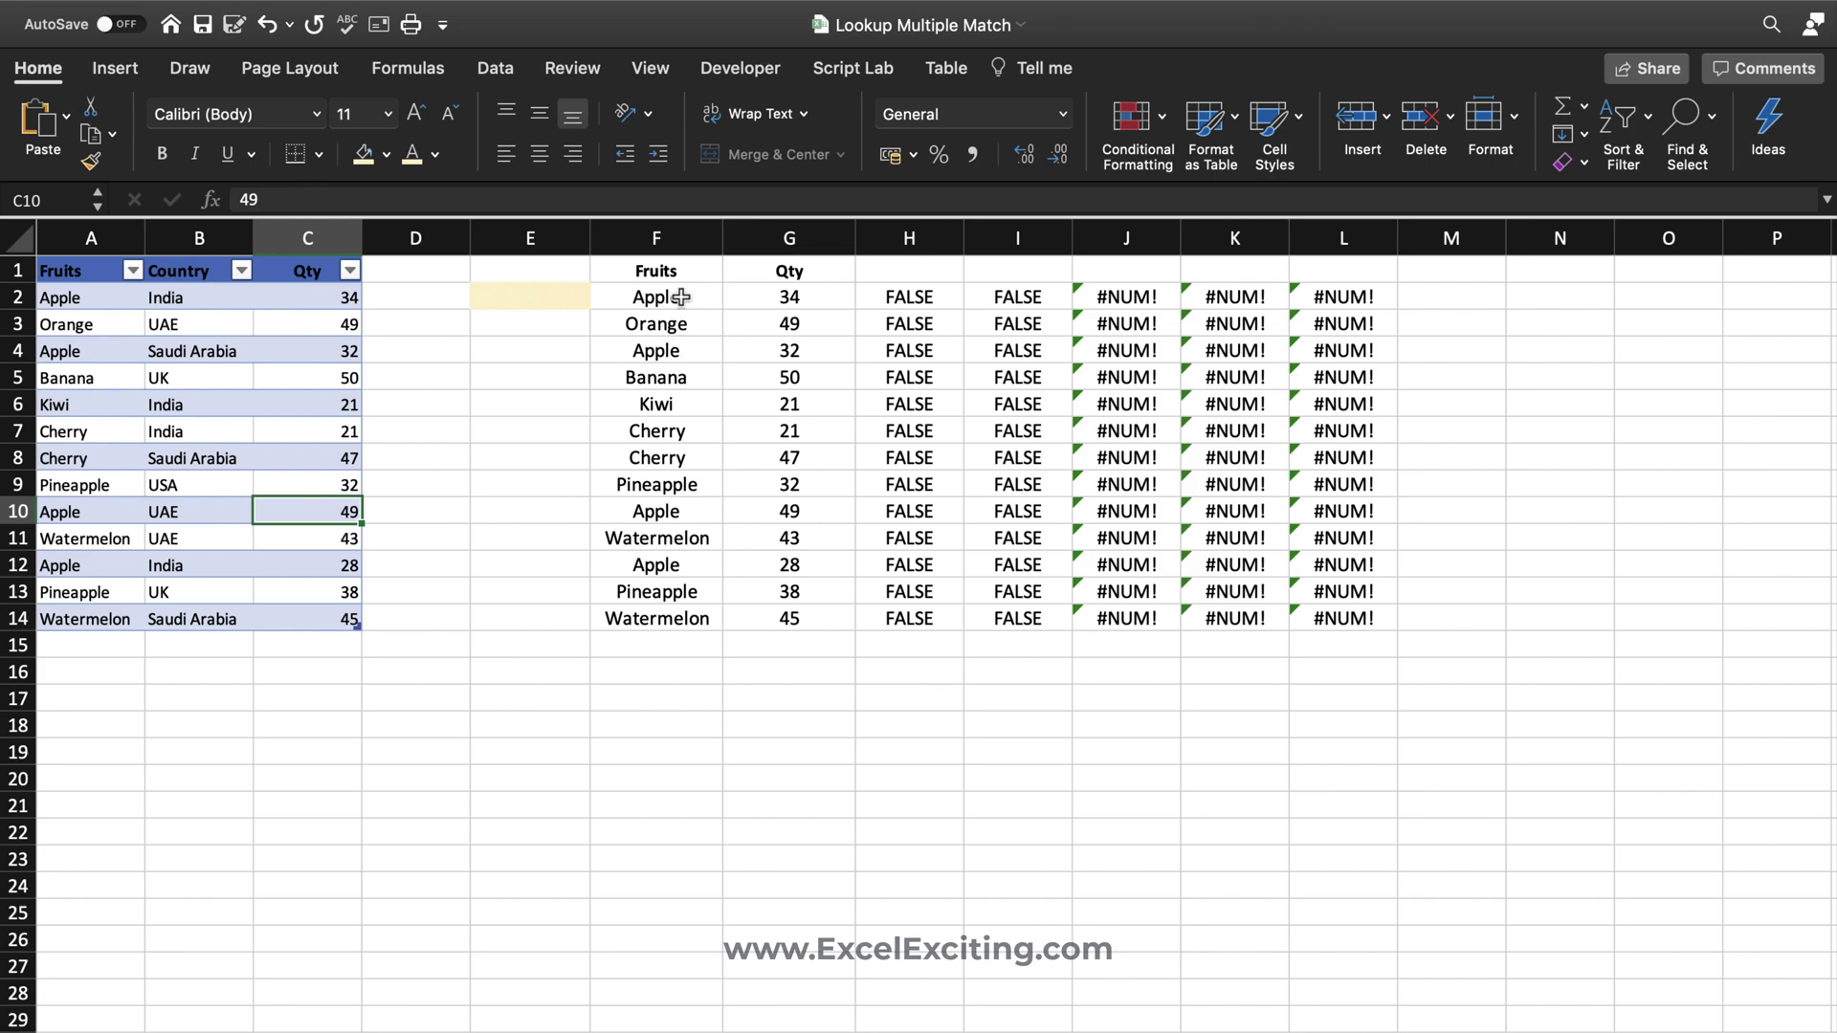
- Select the F:G spill range and F2 to inspect the lookup's fruit and quantity results
left_click_drag(657, 297, 791, 669)
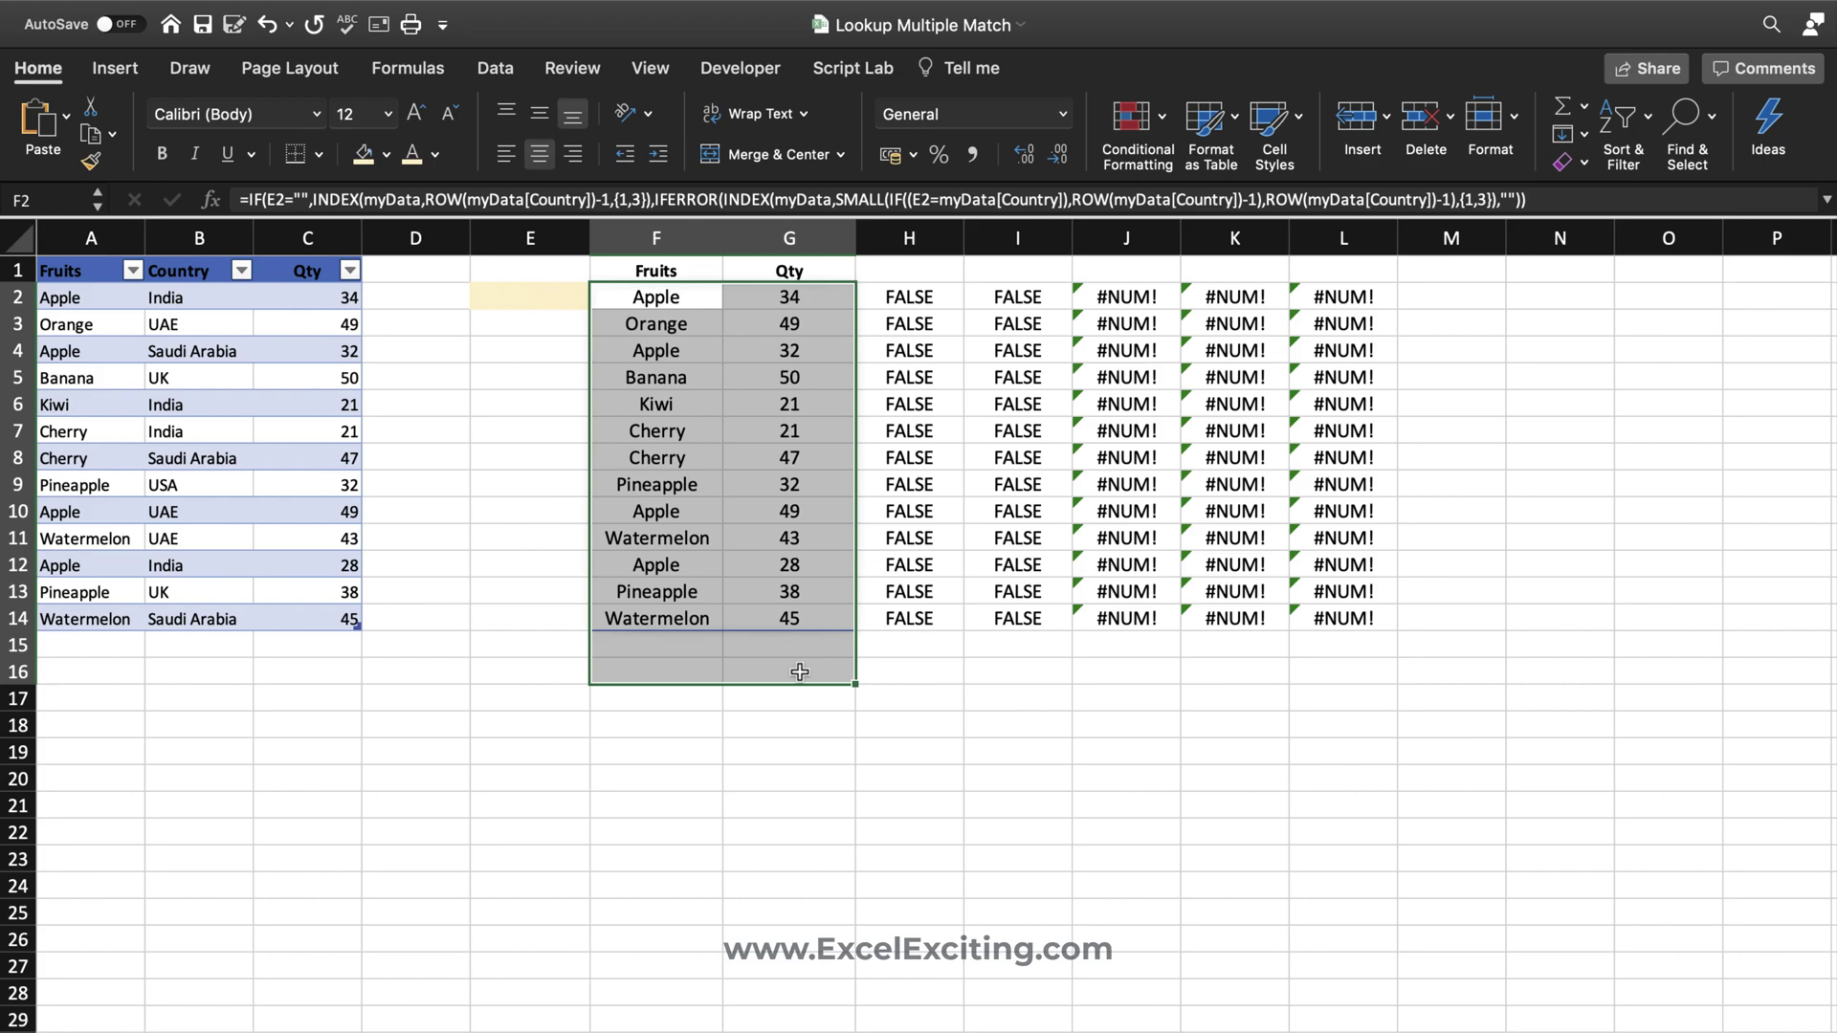
left_click(660, 303)
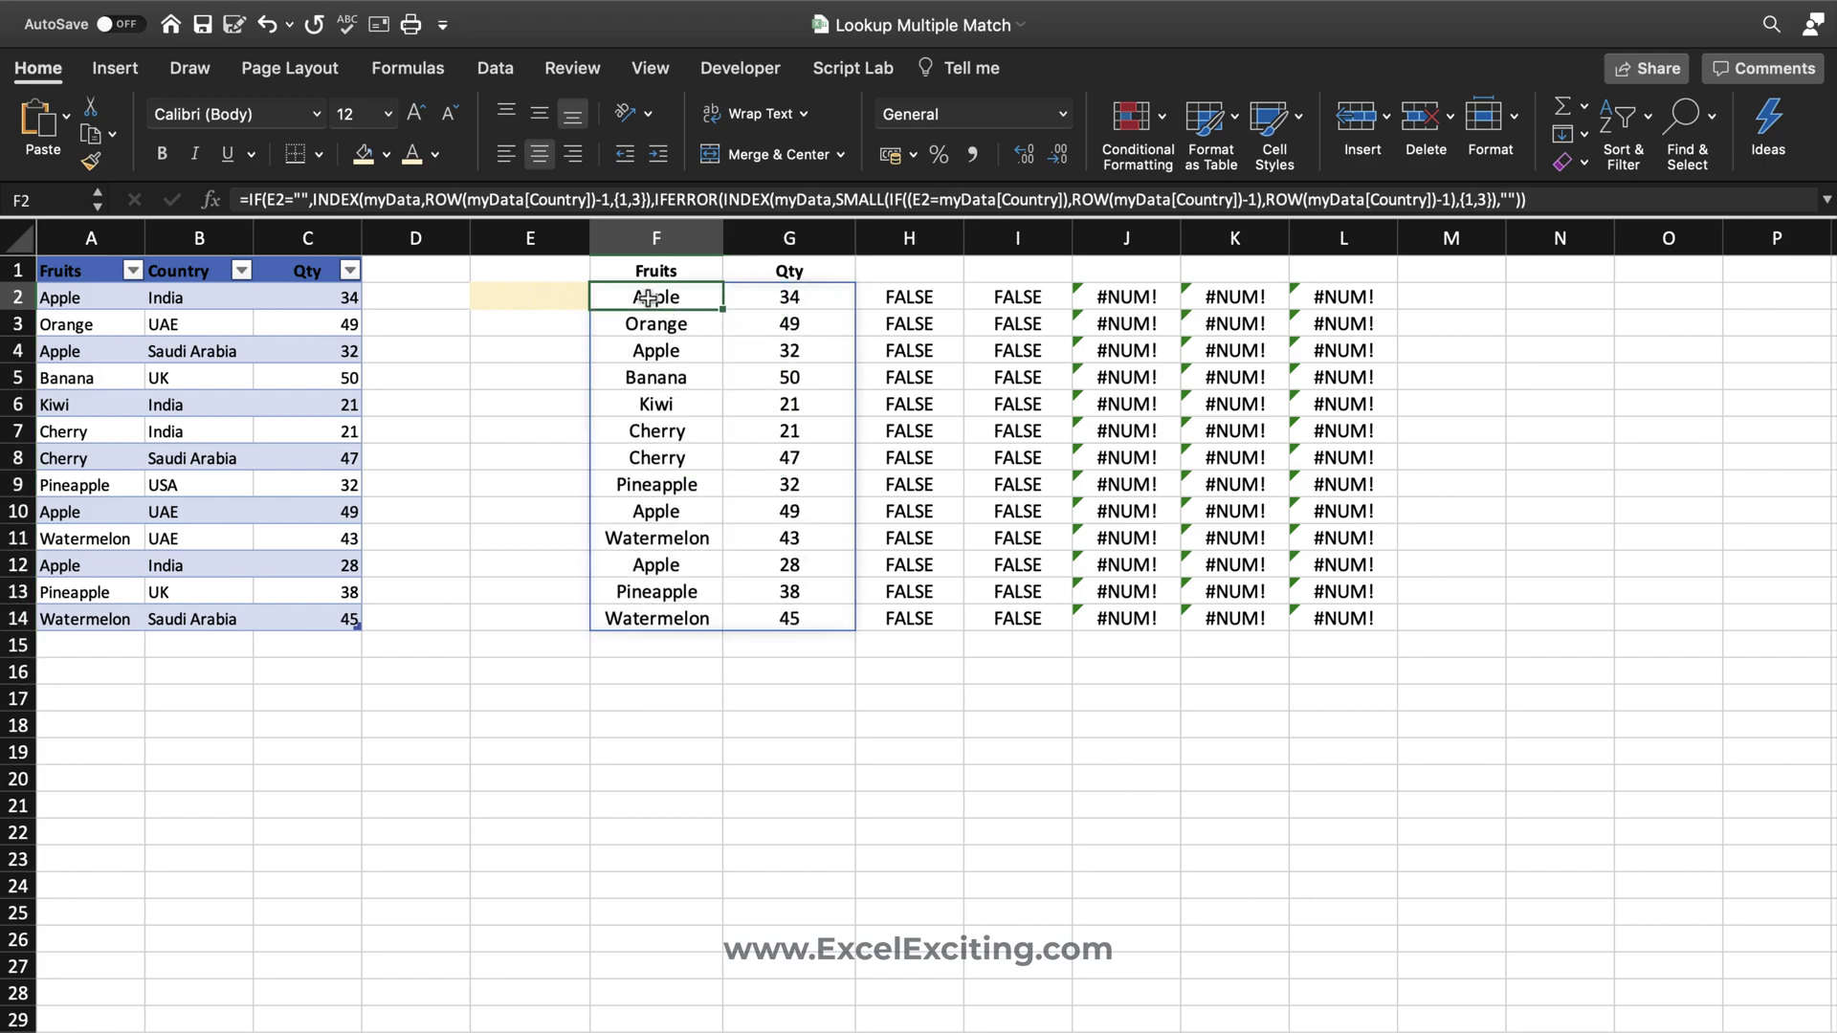
left_click_drag(649, 298, 738, 892)
left_click(809, 509)
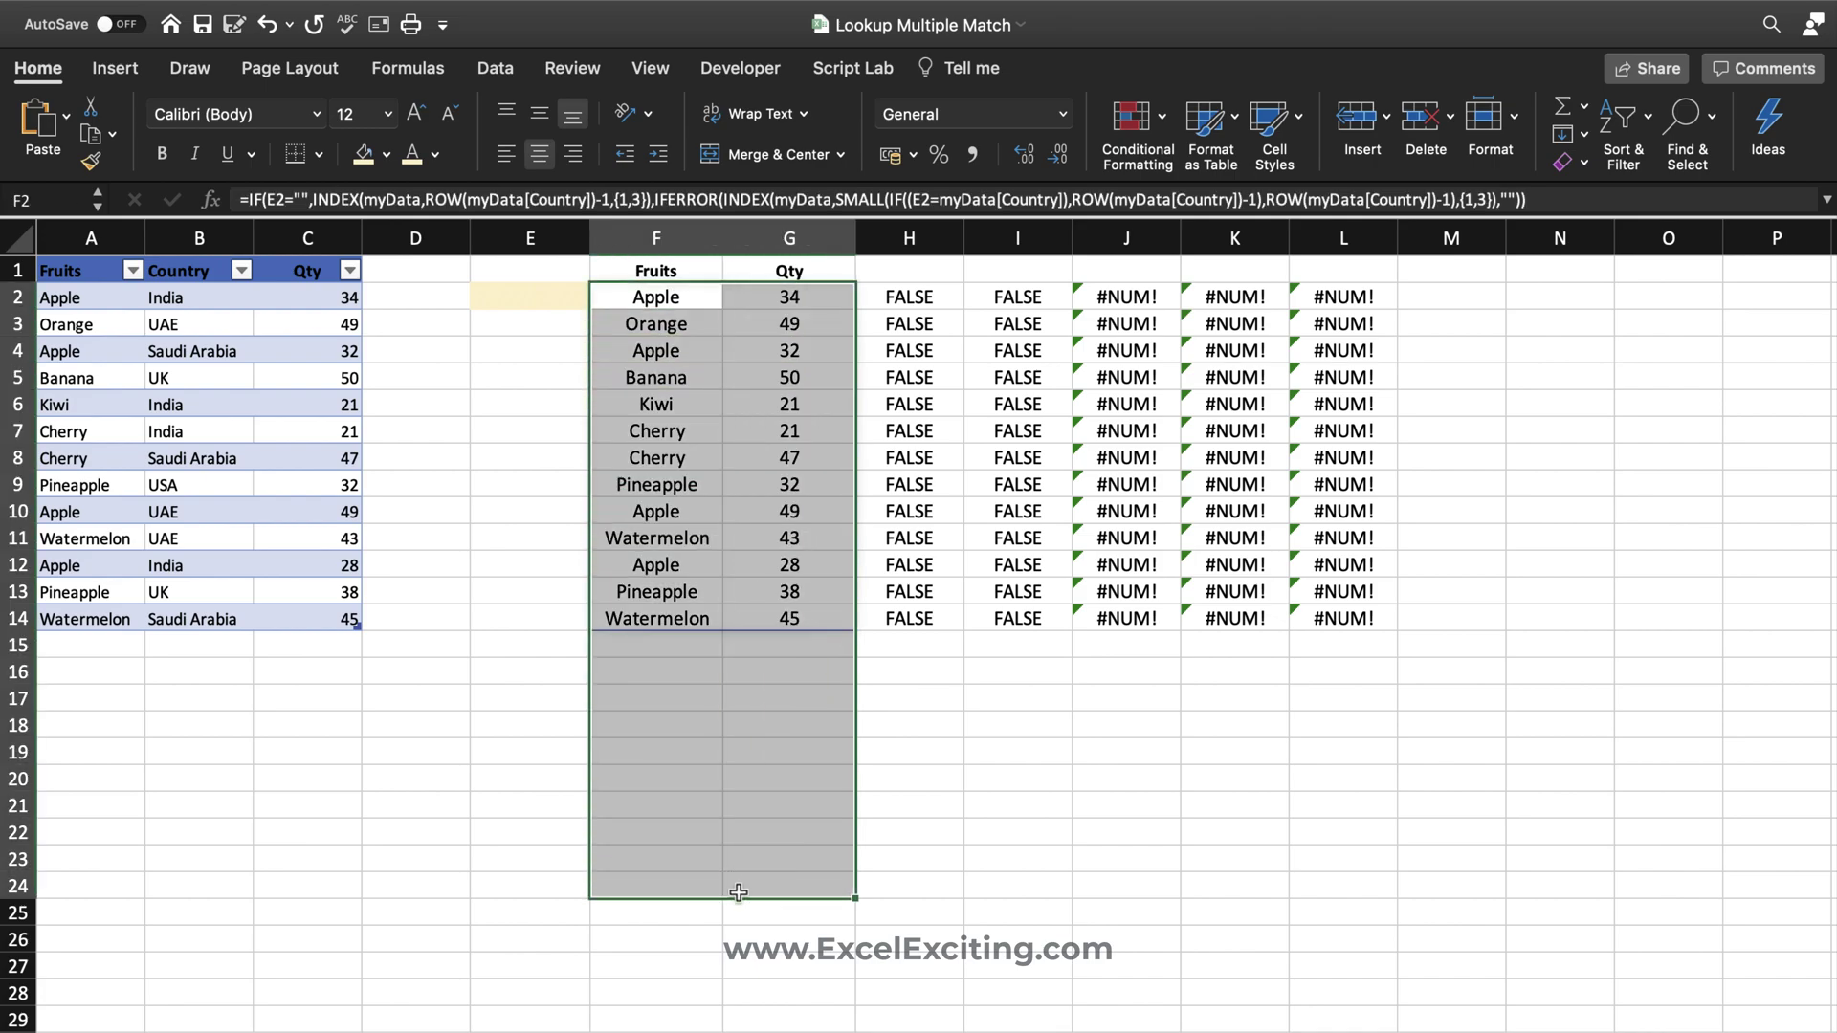